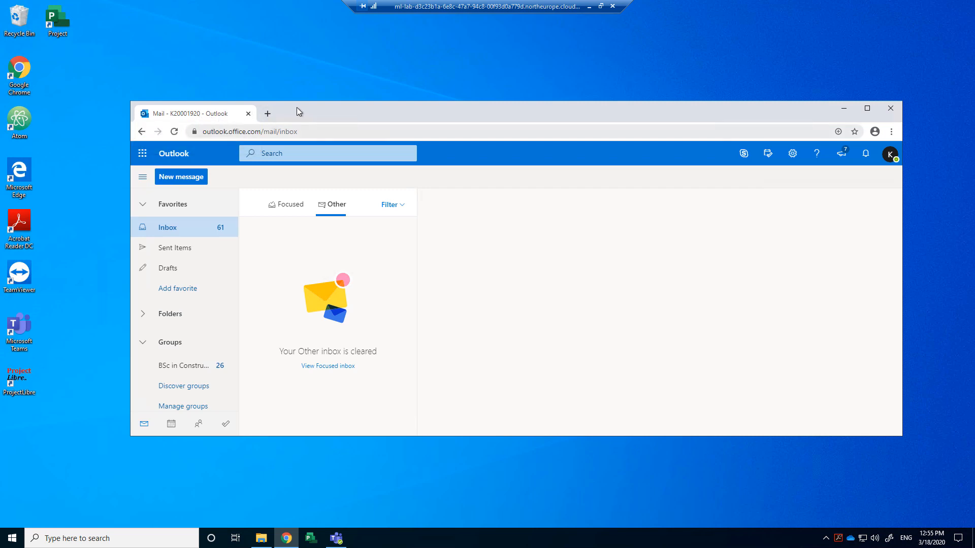
Step: Launch Power Apps from the All apps list in Outlook's app launcher
{"action": "left_click", "coordinate": [142, 153]}
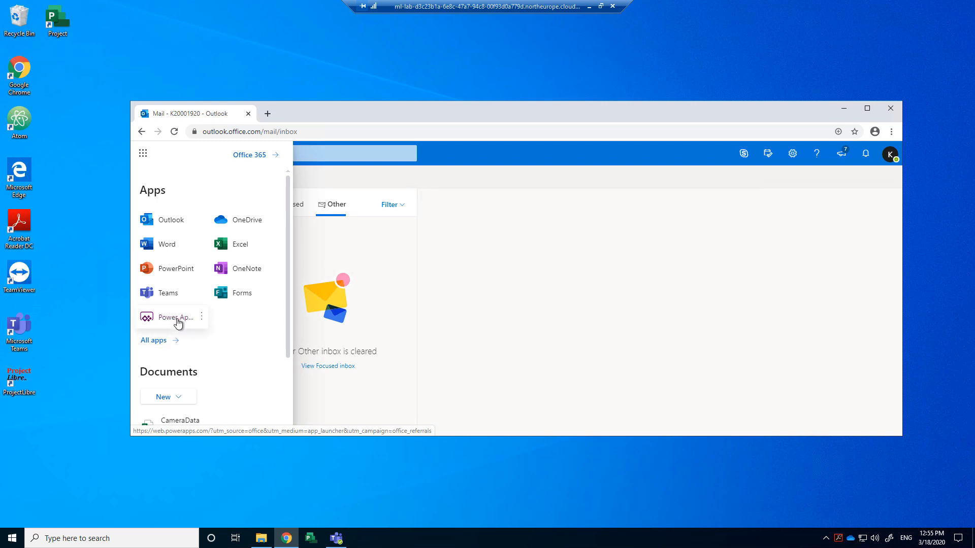
{"action": "left_click", "coordinate": [161, 341]}
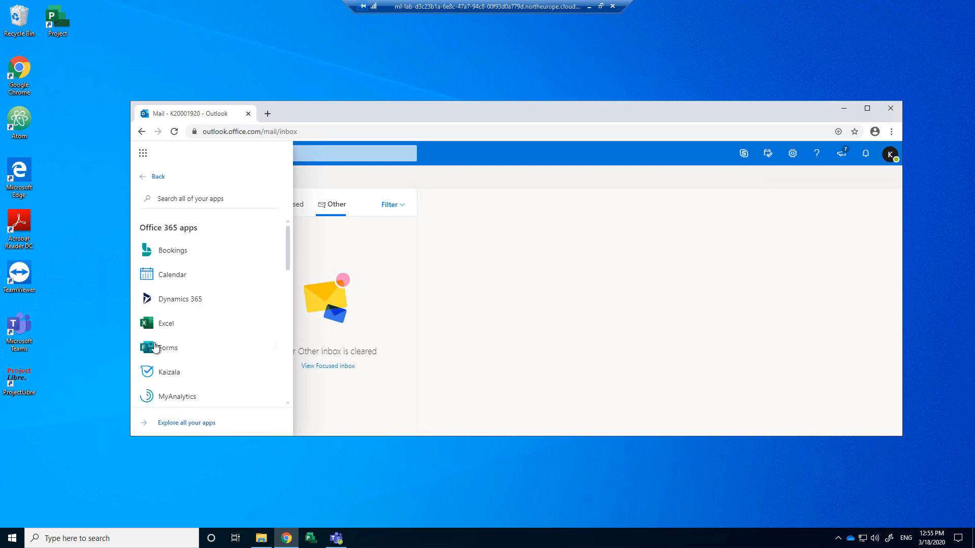
{"action": "scroll", "coordinate": [203, 298], "scroll_direction": "down", "scroll_amount": 7}
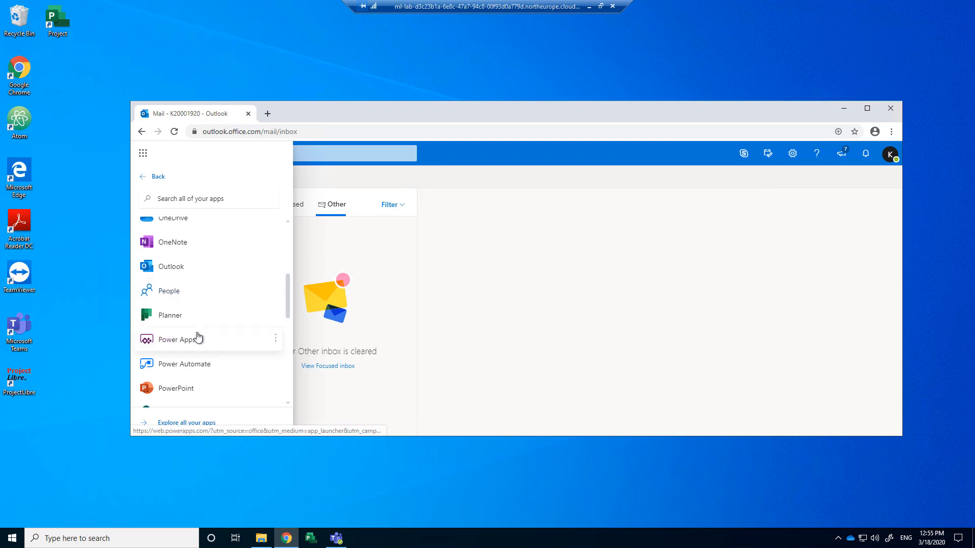
{"action": "left_click_drag", "start_coordinate": [387, 102], "coordinate": [392, 47]}
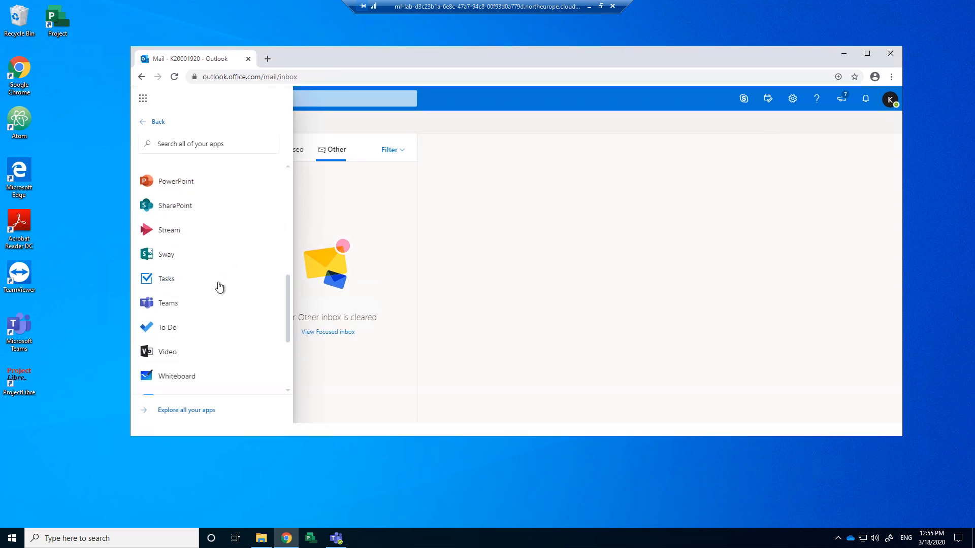
{"action": "scroll", "coordinate": [206, 307], "scroll_direction": "down", "scroll_amount": 2}
{"action": "scroll", "coordinate": [199, 312], "scroll_direction": "up", "scroll_amount": 5}
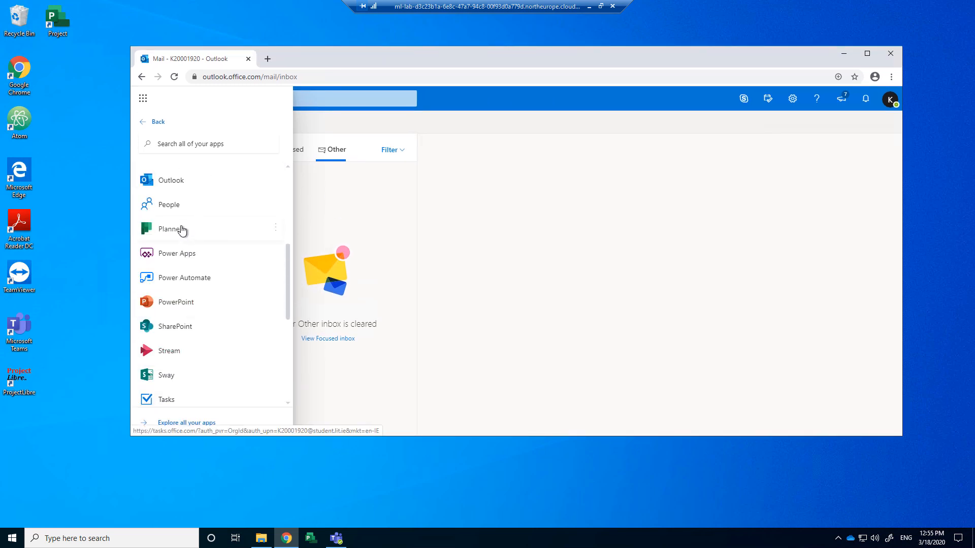
{"action": "left_click", "coordinate": [178, 253]}
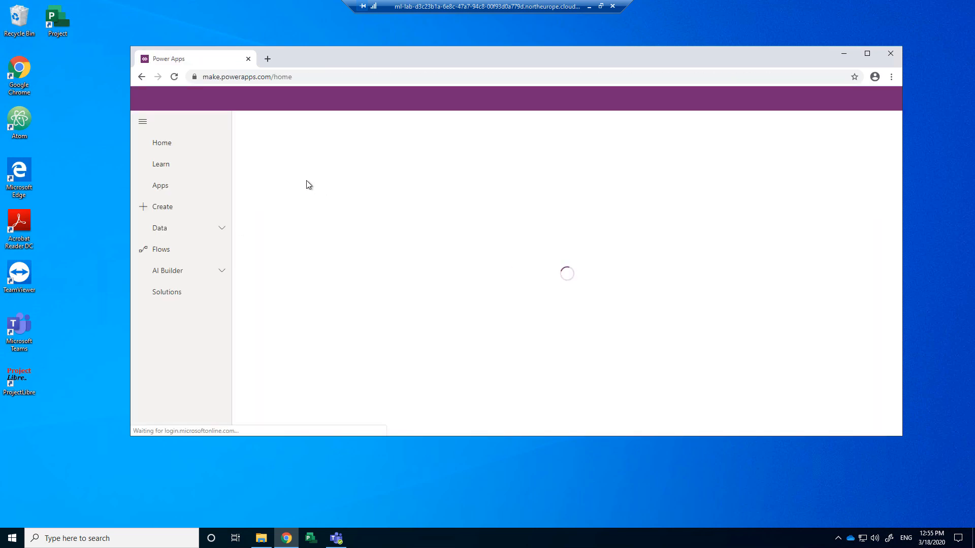
Step: Make the browser window taller while the Power Apps home page loads
{"action": "left_click_drag", "start_coordinate": [326, 46], "coordinate": [326, 31]}
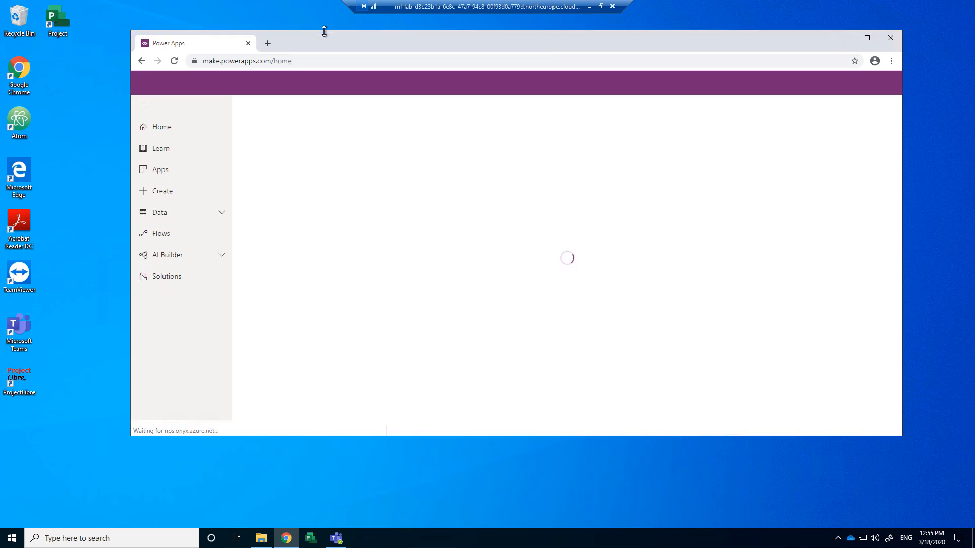
{"action": "left_click_drag", "start_coordinate": [400, 437], "coordinate": [389, 489]}
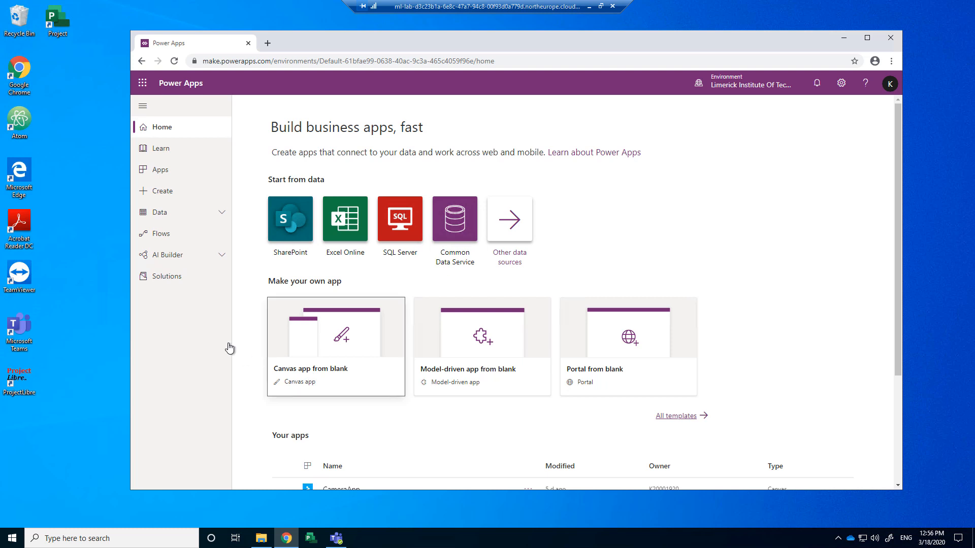
Step: Create a blank canvas app in Phone format named 'YouTube Sample App'
{"action": "left_click", "coordinate": [326, 376]}
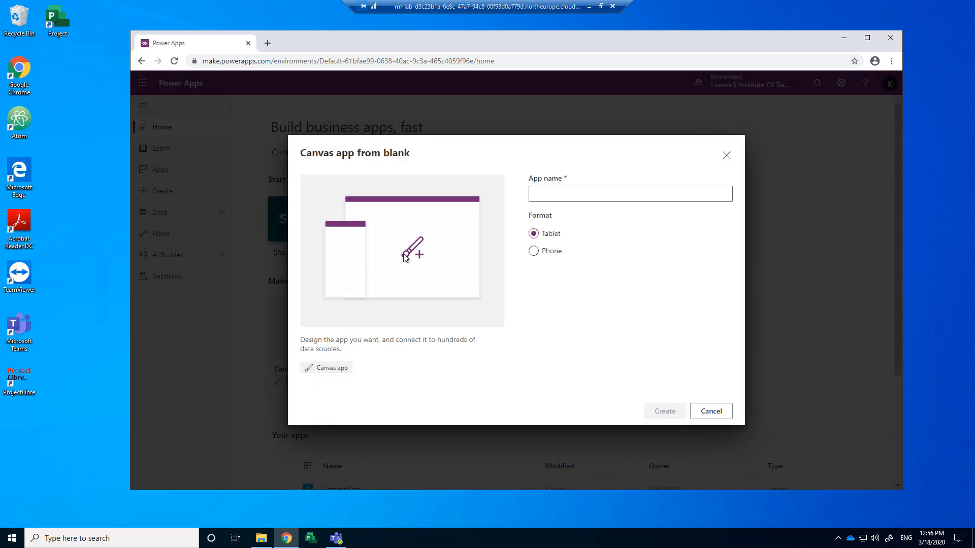
{"action": "left_click", "coordinate": [556, 192]}
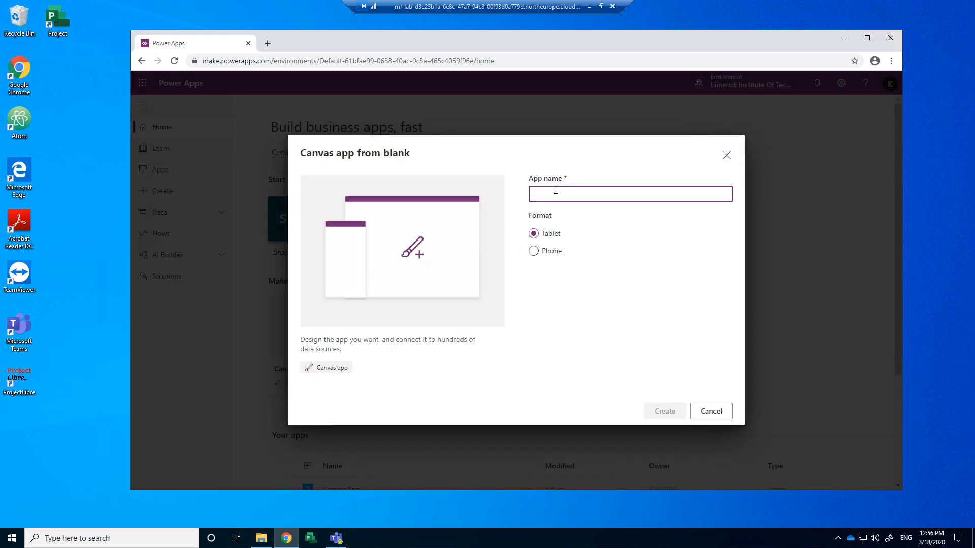
{"action": "type", "text": "YouTube Sample App"}
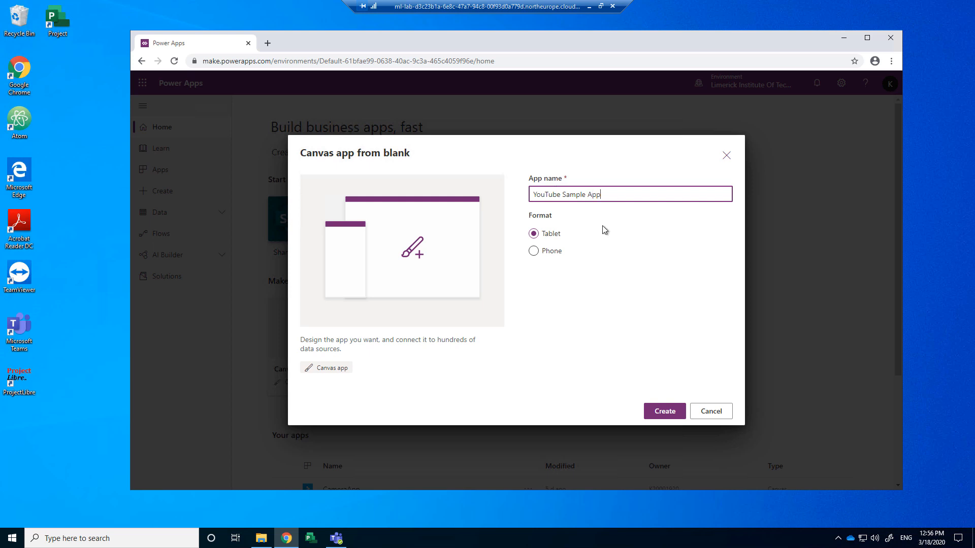
{"action": "left_click", "coordinate": [533, 252]}
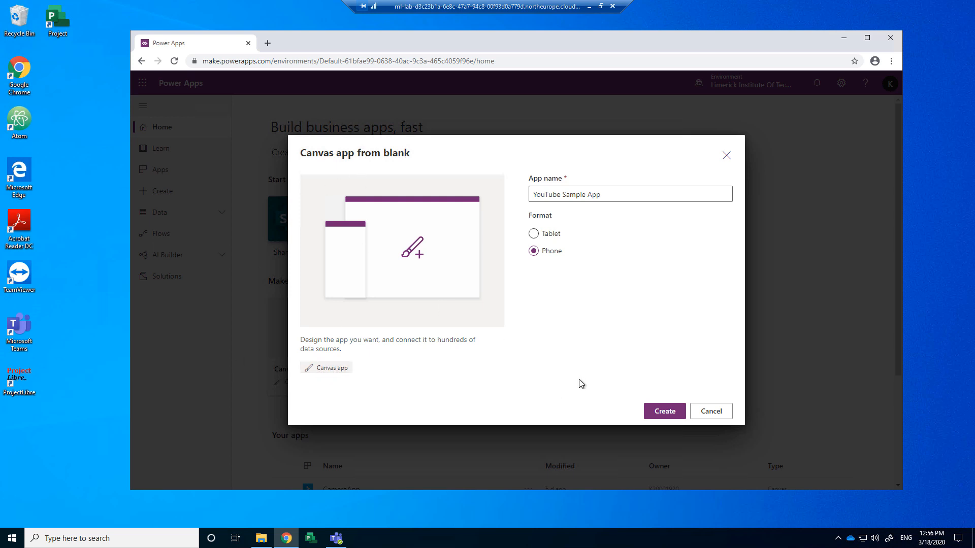
{"action": "left_click", "coordinate": [660, 413]}
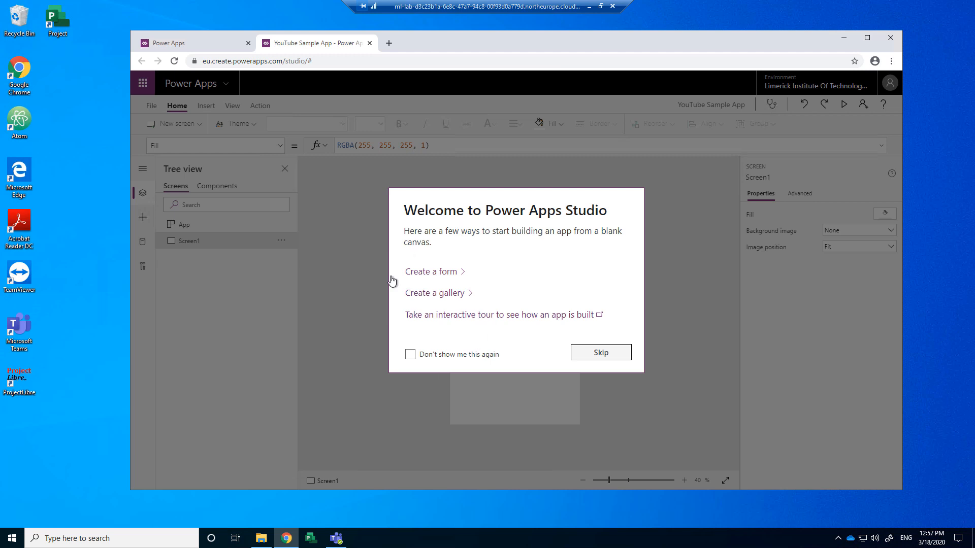
Step: Dismiss the welcome dialog and enlarge the browser window
{"action": "left_click", "coordinate": [601, 355]}
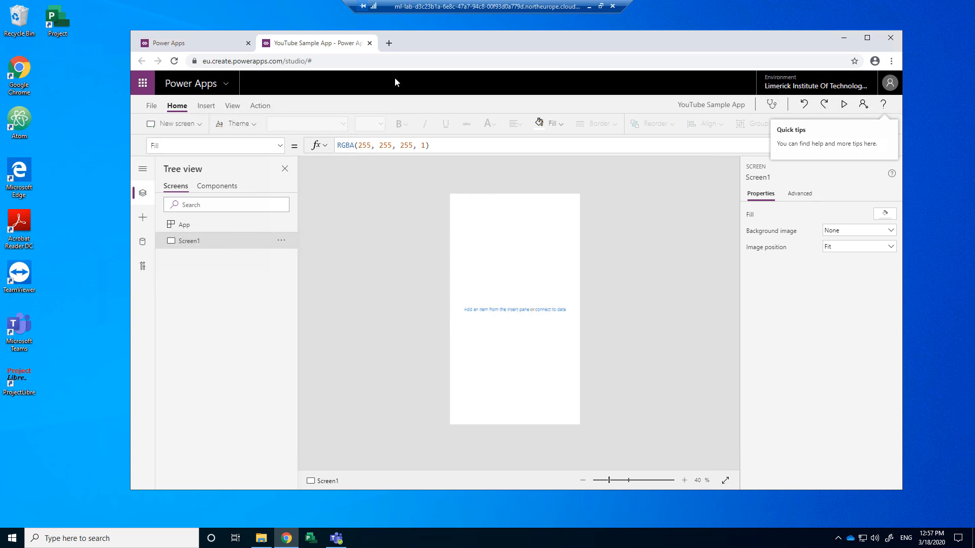
{"action": "left_click_drag", "start_coordinate": [444, 50], "coordinate": [378, 40]}
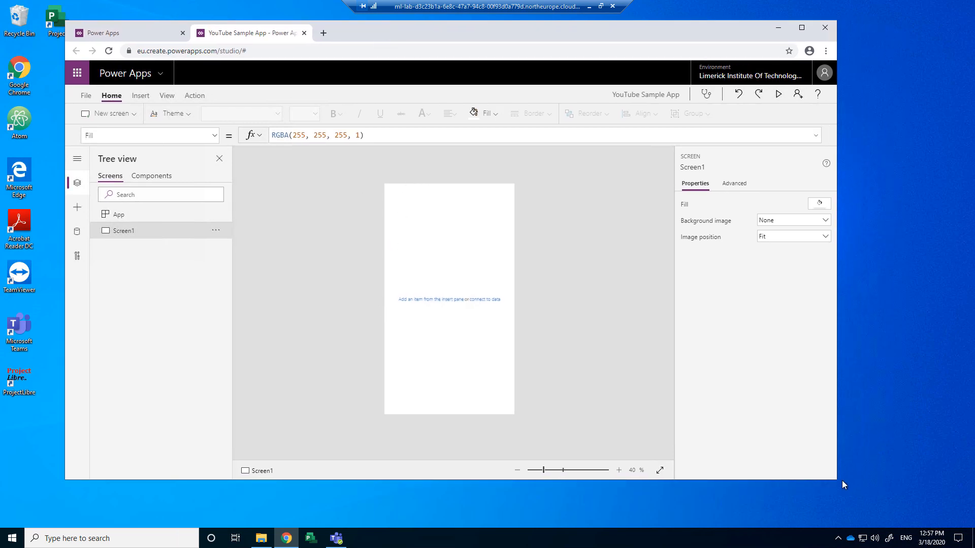
{"action": "left_click_drag", "start_coordinate": [834, 483], "coordinate": [886, 499]}
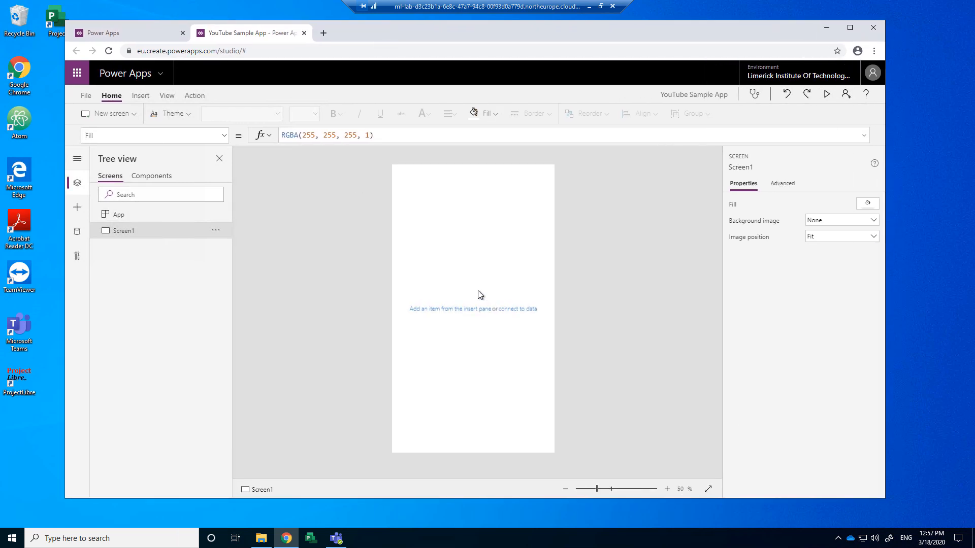
Step: Set the app icon to the list icon on a dark red background
{"action": "left_click", "coordinate": [86, 97]}
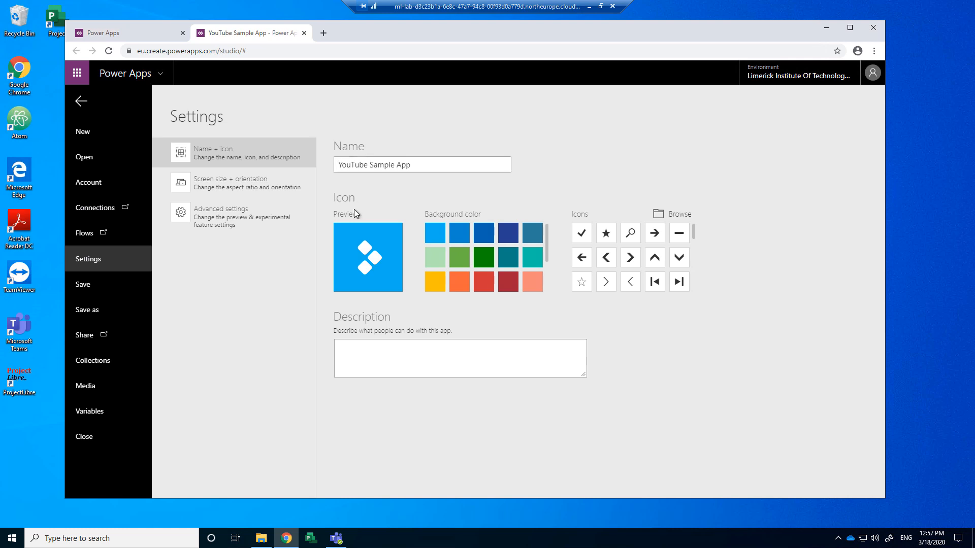
{"action": "left_click", "coordinate": [508, 284]}
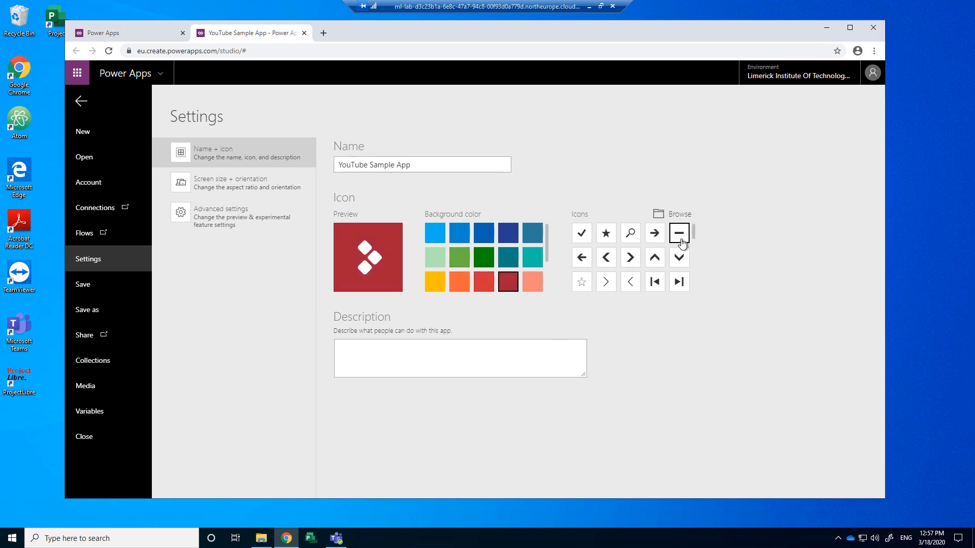
{"action": "left_click_drag", "start_coordinate": [694, 233], "coordinate": [693, 257]}
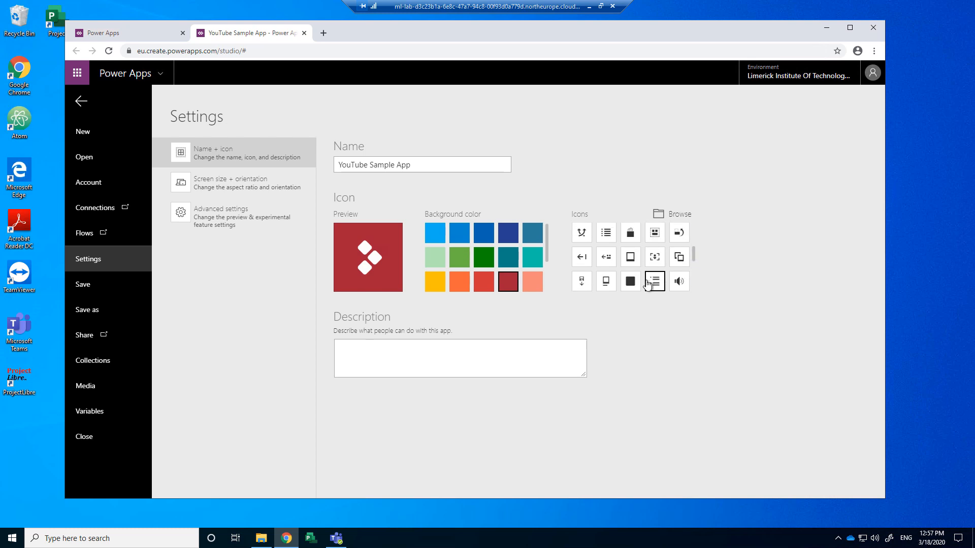
{"action": "left_click", "coordinate": [648, 283]}
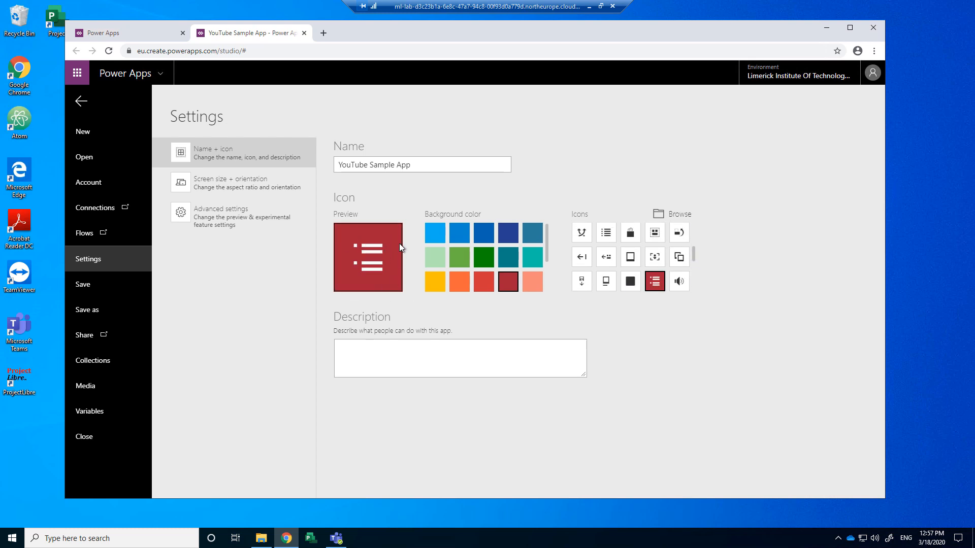
Step: Check the screen size and orientation settings, then return to Screen1 in the editor
{"action": "left_click", "coordinate": [230, 194]}
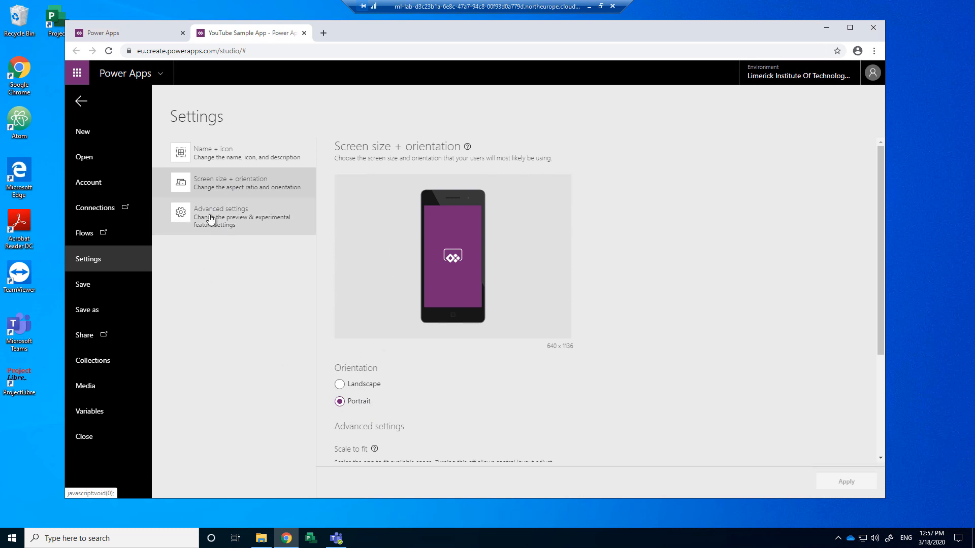
{"action": "left_click", "coordinate": [81, 103]}
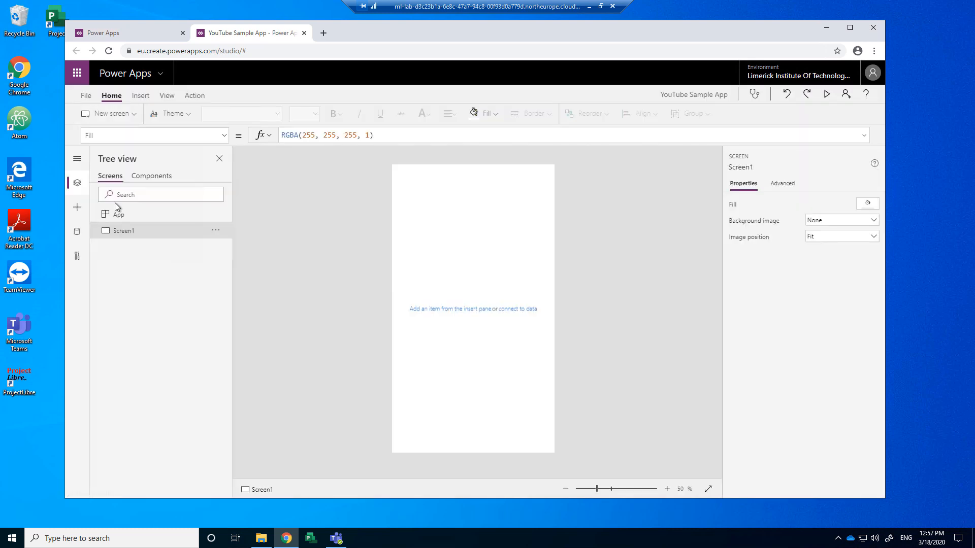
{"action": "left_click", "coordinate": [86, 96]}
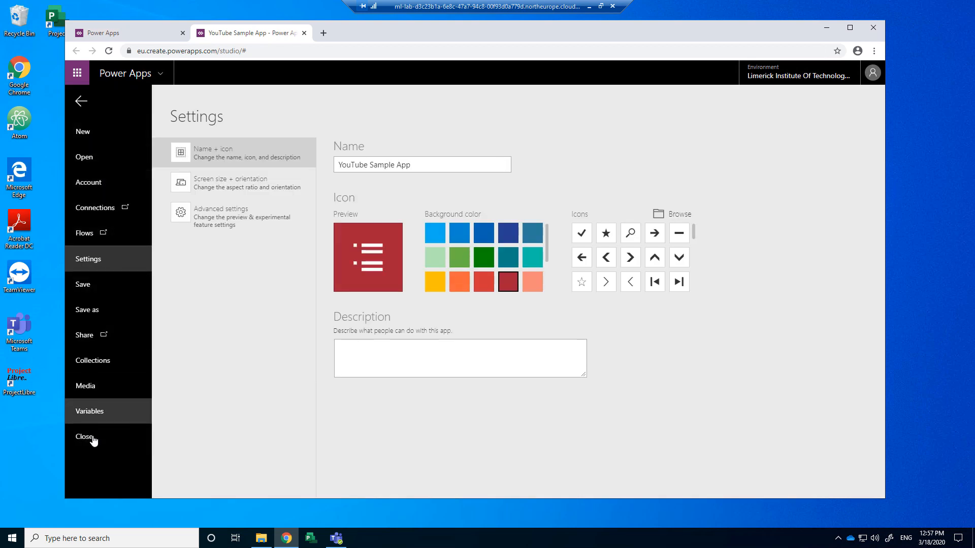
{"action": "left_click", "coordinate": [82, 103]}
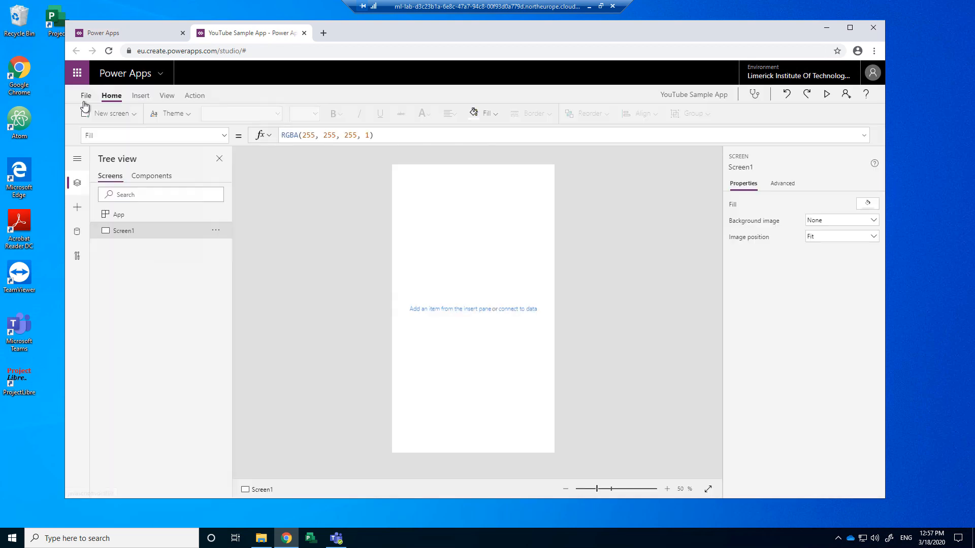
Step: Browse the Insert and View ribbon commands, finishing on the Action tab
{"action": "left_click", "coordinate": [141, 96]}
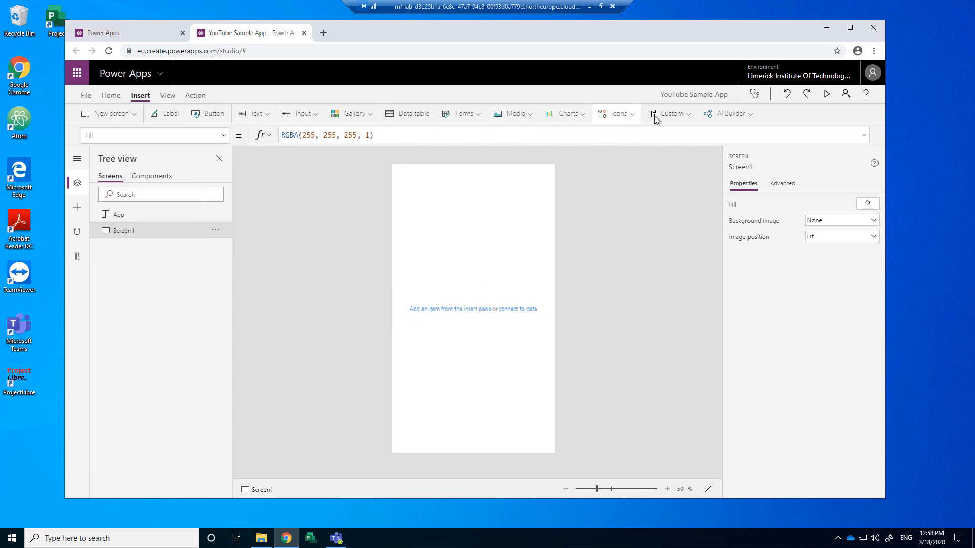
{"action": "left_click", "coordinate": [167, 97]}
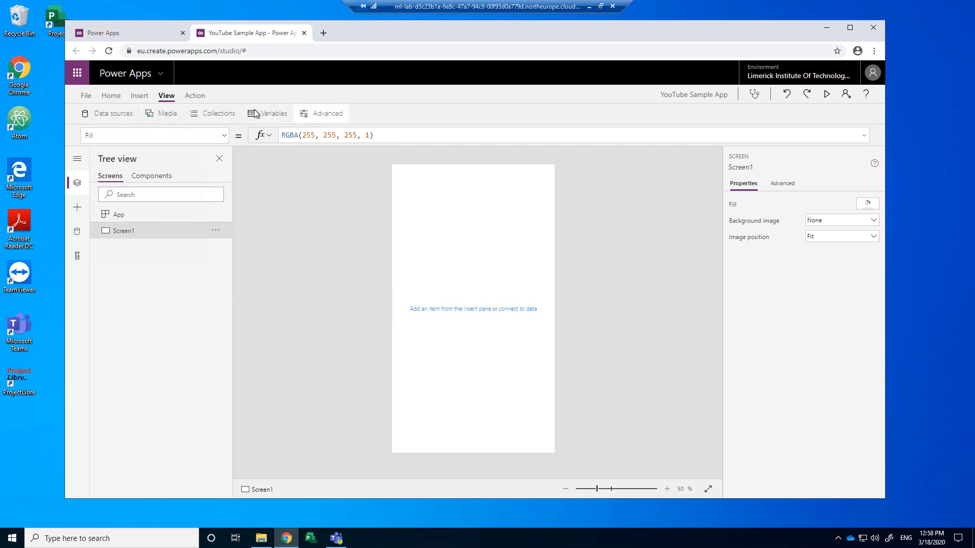
{"action": "left_click", "coordinate": [195, 97]}
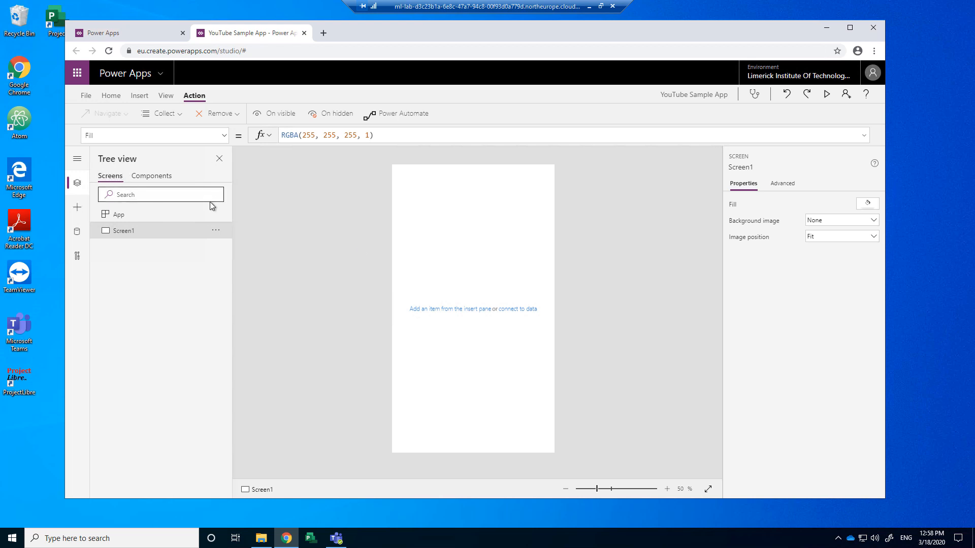
Step: Rename Screen1 to 'HomeScreen' from its Tree view options menu
{"action": "left_click", "coordinate": [216, 232]}
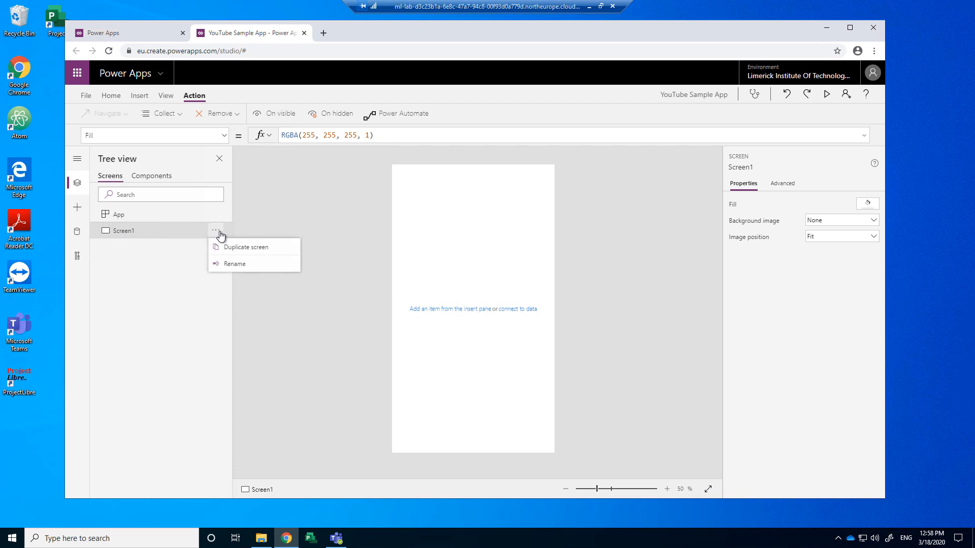
{"action": "left_click", "coordinate": [231, 266]}
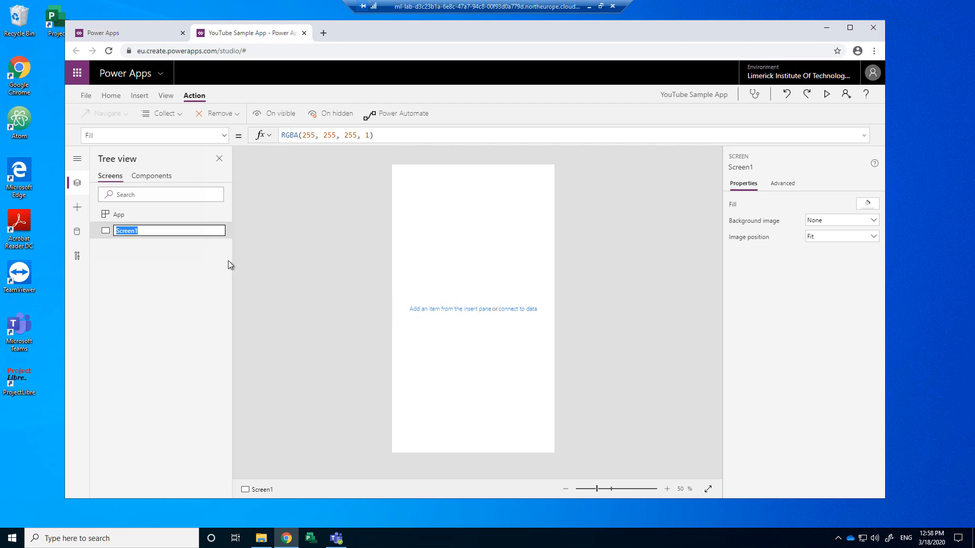
{"action": "type", "text": "Home Screen"}
{"action": "key", "text": "Delete"}
{"action": "key", "text": "Return"}
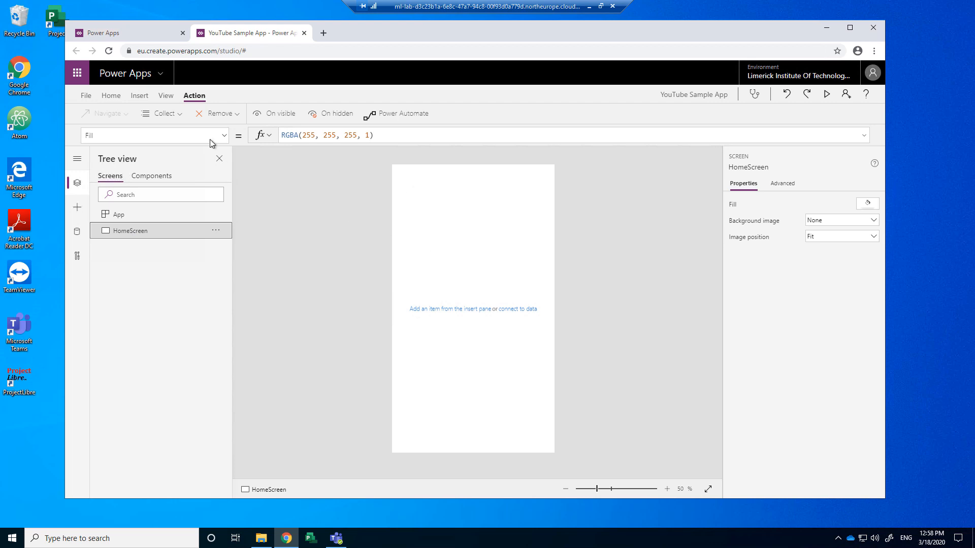
Step: Insert a Home icon and position it at 0, 0 in the top-left corner
{"action": "left_click", "coordinate": [139, 97]}
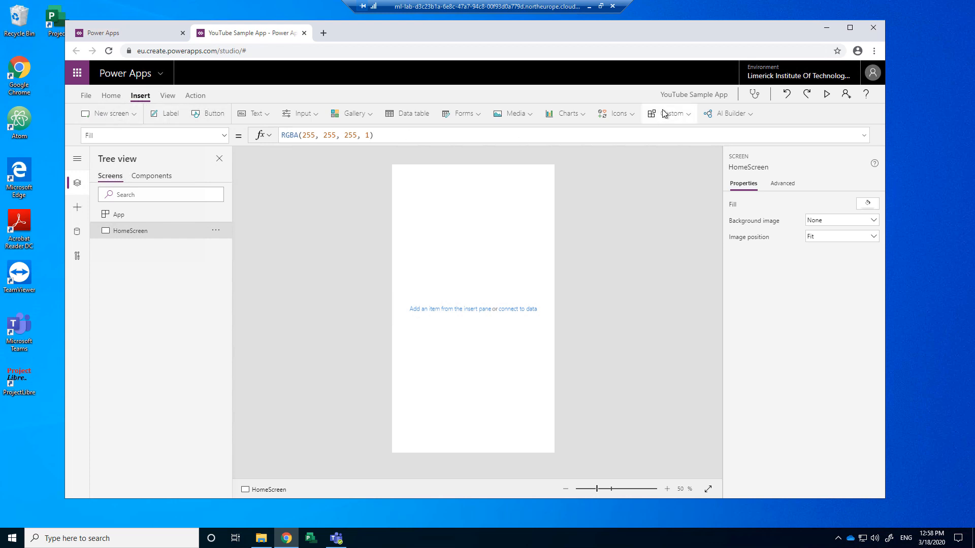
{"action": "left_click", "coordinate": [634, 114]}
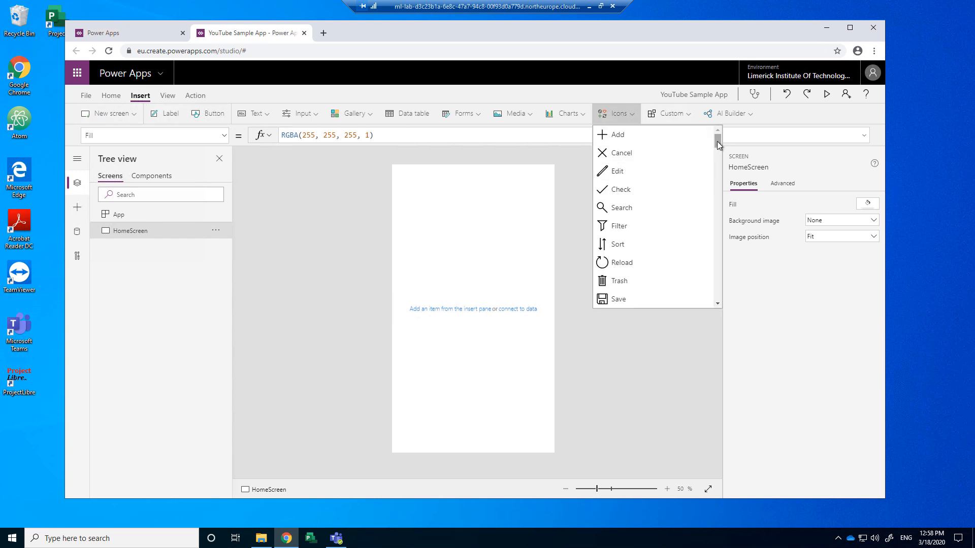
{"action": "left_click_drag", "start_coordinate": [717, 141], "coordinate": [715, 168]}
{"action": "left_click", "coordinate": [615, 223]}
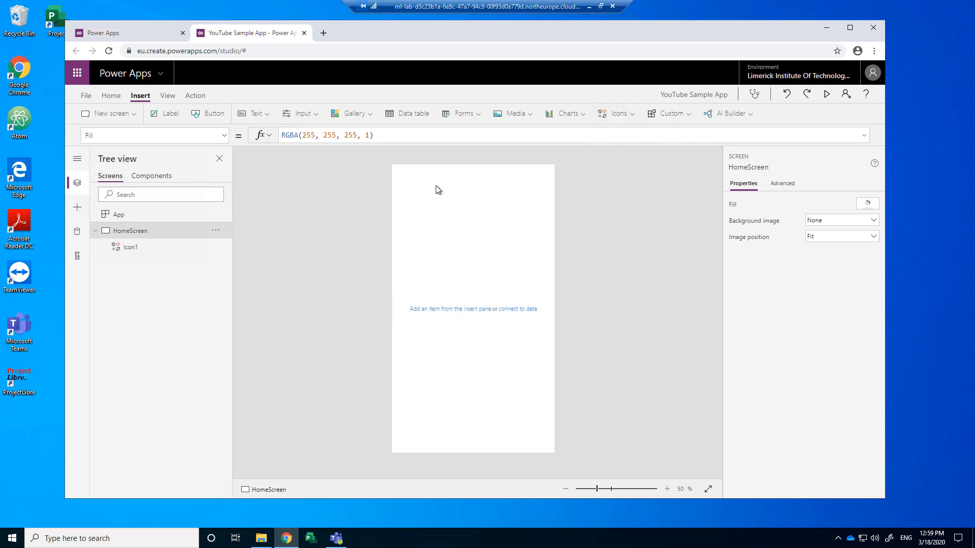
{"action": "left_click_drag", "start_coordinate": [404, 180], "coordinate": [397, 182]}
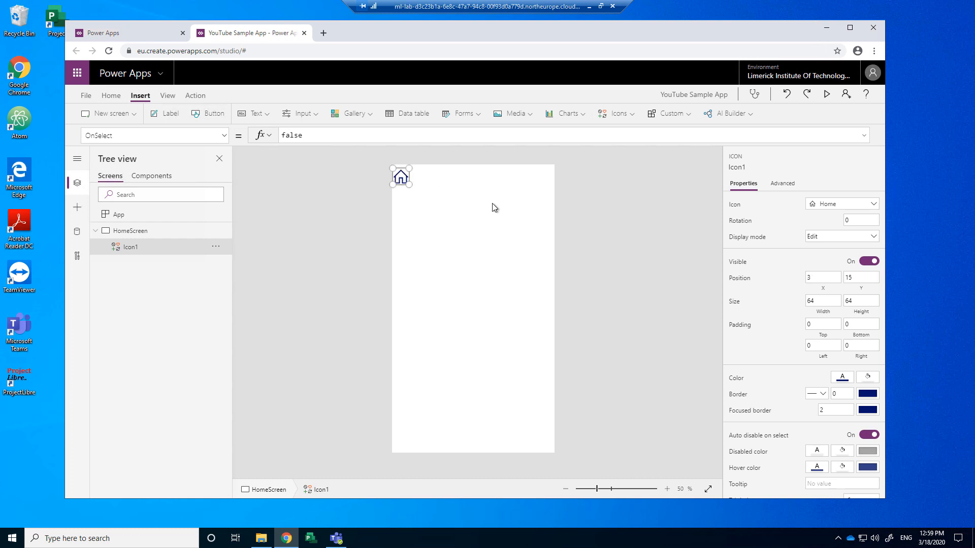
{"action": "scroll", "coordinate": [424, 225], "scroll_direction": "up", "scroll_amount": 3}
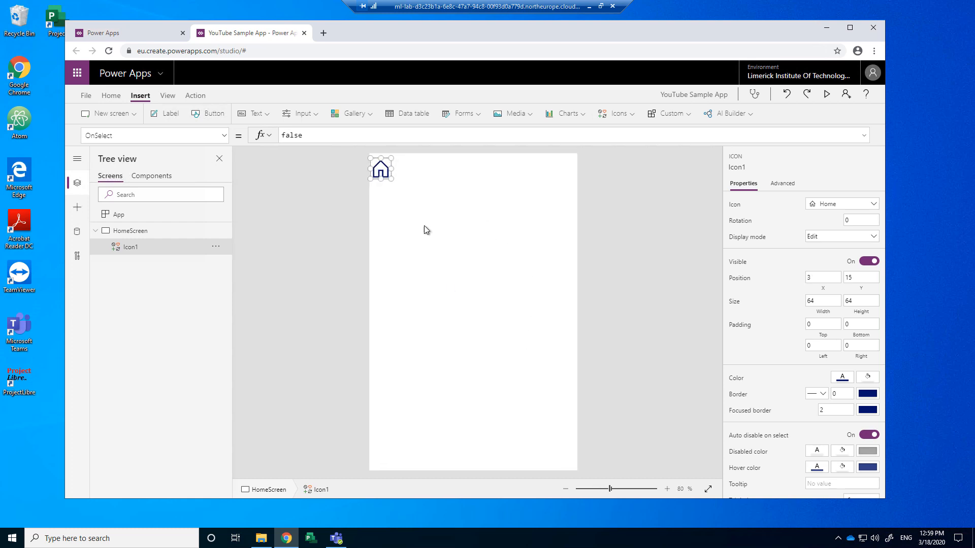
{"action": "scroll", "coordinate": [387, 226], "scroll_direction": "up", "scroll_amount": 1}
{"action": "scroll", "coordinate": [365, 176], "scroll_direction": "up", "scroll_amount": 5}
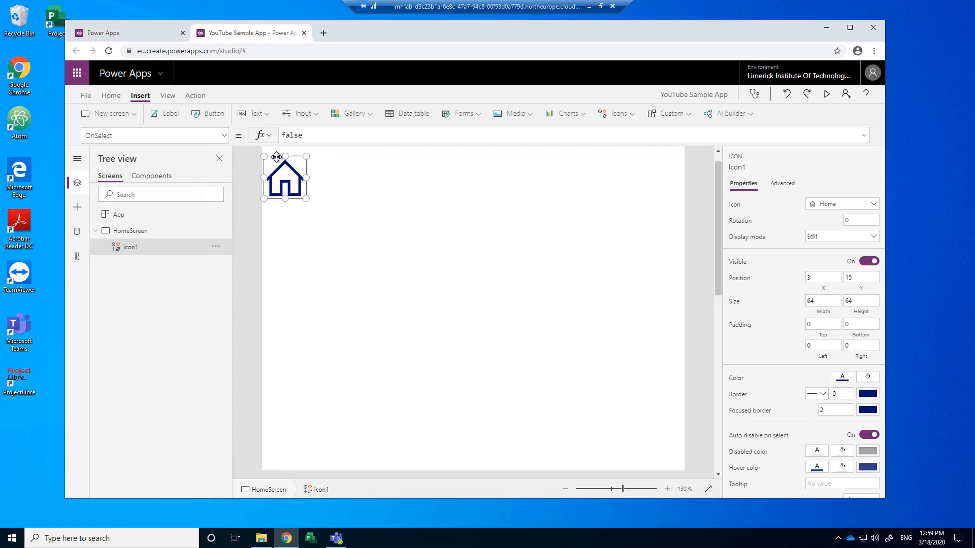
{"action": "left_click_drag", "start_coordinate": [717, 190], "coordinate": [714, 188]}
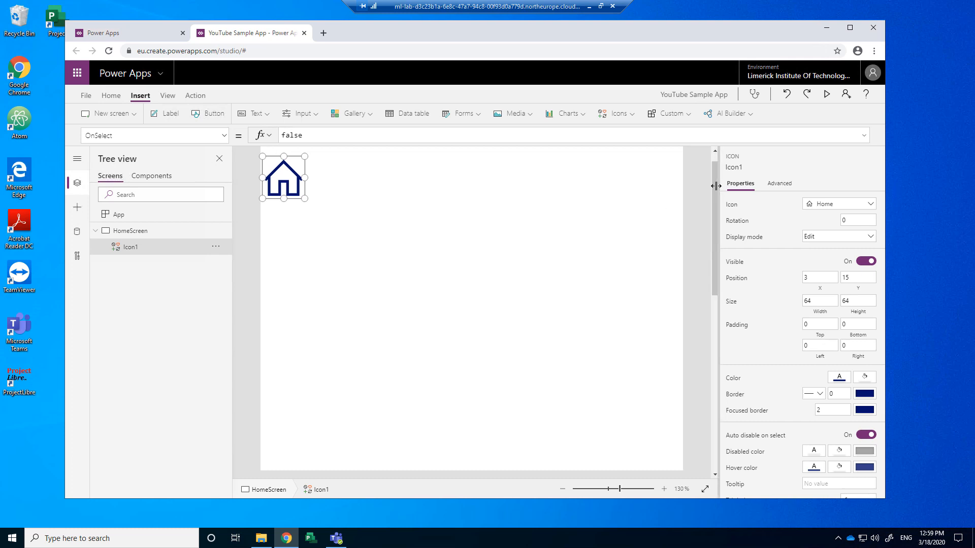
{"action": "mouse_move", "coordinate": [291, 173]}
{"action": "left_mouse_down"}
{"action": "mouse_move", "coordinate": [295, 157]}
{"action": "mouse_move", "coordinate": [284, 161]}
{"action": "left_mouse_up"}
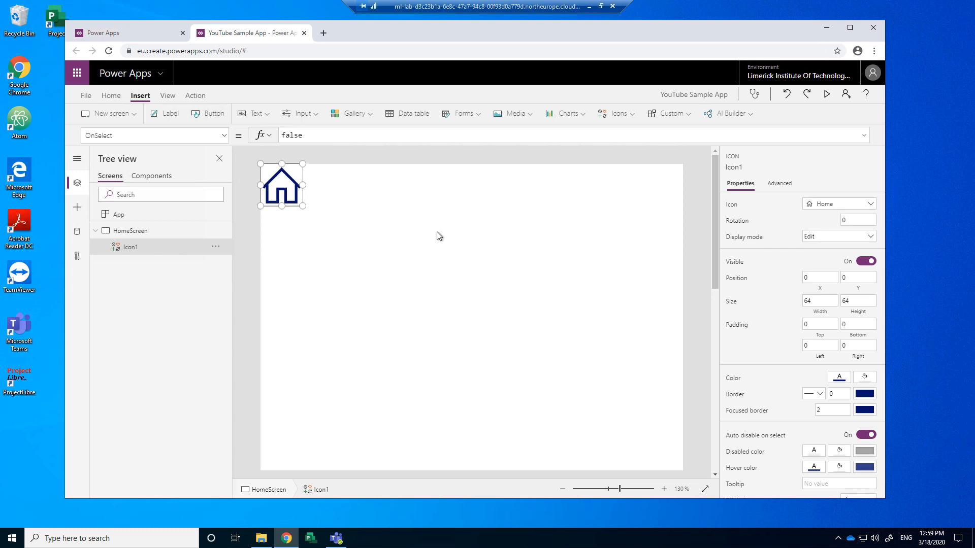
Step: Rename the home icon from Icon1 to 'HomeIcon'
{"action": "left_click", "coordinate": [367, 239]}
{"action": "left_click", "coordinate": [280, 184]}
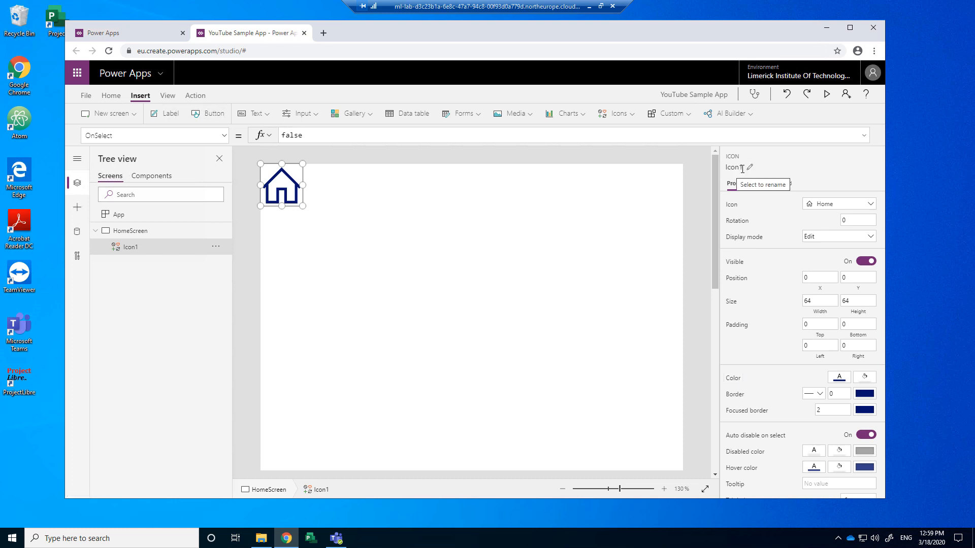
{"action": "left_click", "coordinate": [742, 167]}
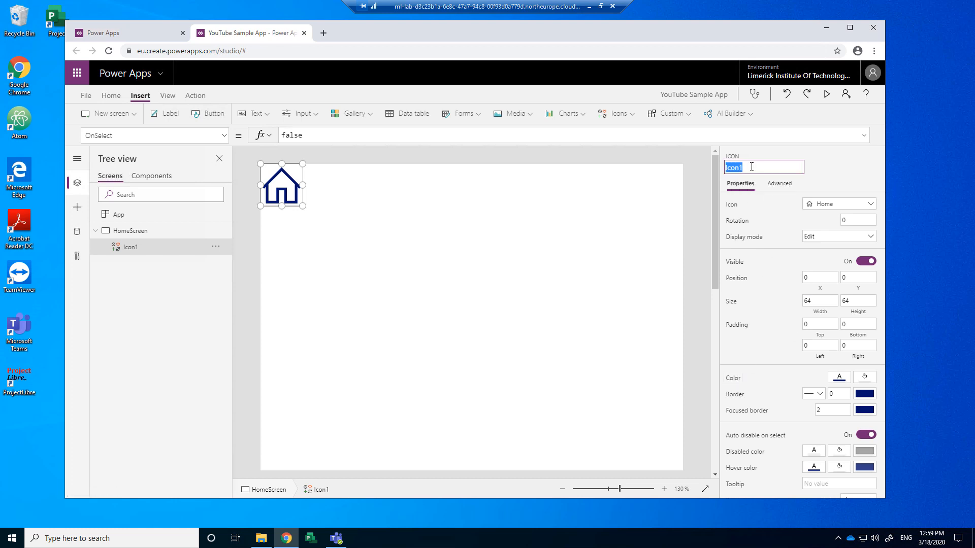
{"action": "type", "text": "Home"}
{"action": "key", "text": "Return"}
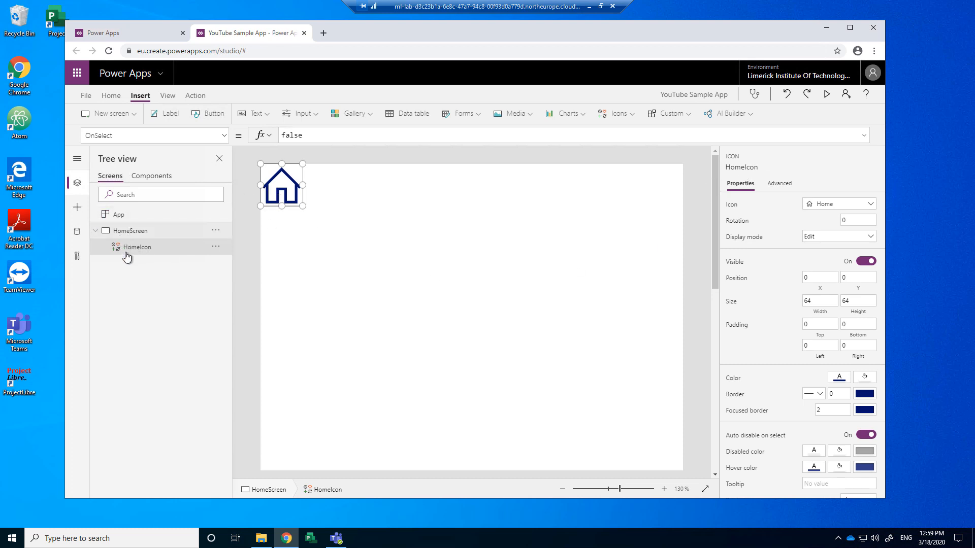
Step: Make HomeIcon a white house with a green fill
{"action": "left_click", "coordinate": [832, 377]}
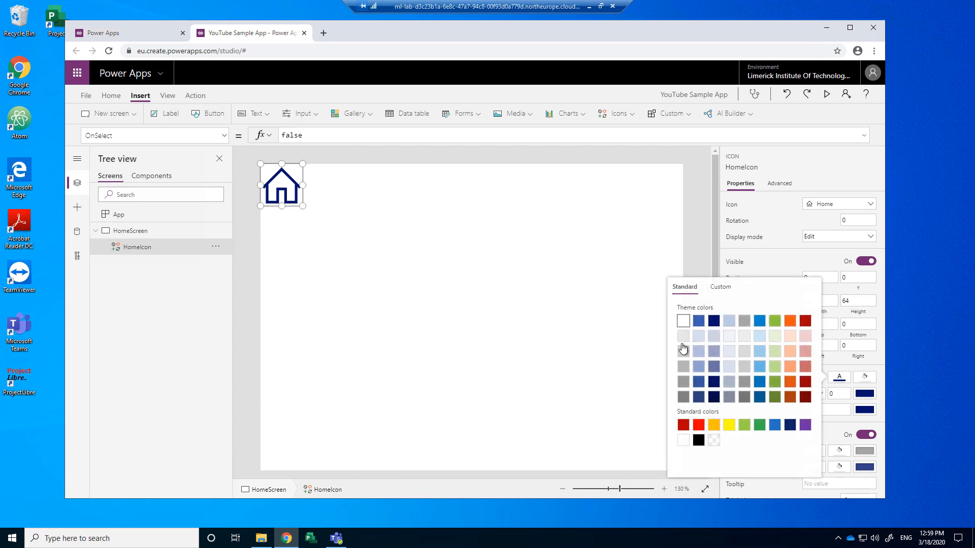
{"action": "left_click", "coordinate": [684, 321]}
{"action": "left_click", "coordinate": [865, 382]}
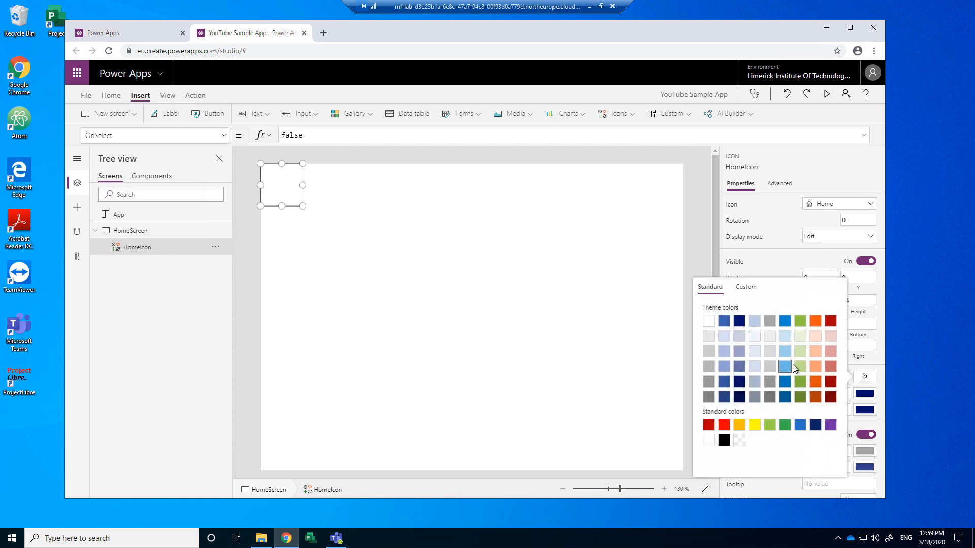
{"action": "left_click", "coordinate": [799, 321]}
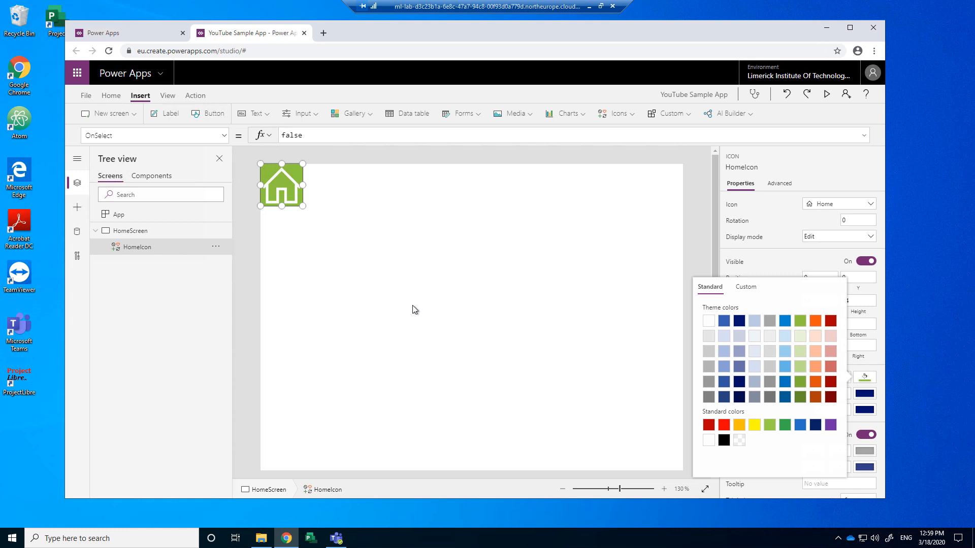
{"action": "left_click", "coordinate": [438, 300]}
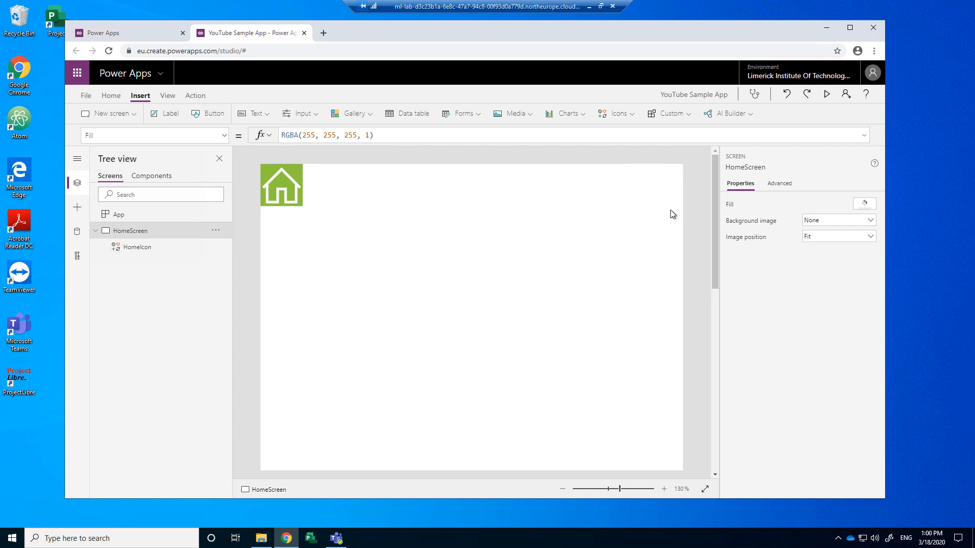
Step: Insert an Edit pencil icon and move it to the top-right corner at 576, 0
{"action": "left_click", "coordinate": [619, 113]}
{"action": "left_click", "coordinate": [630, 172]}
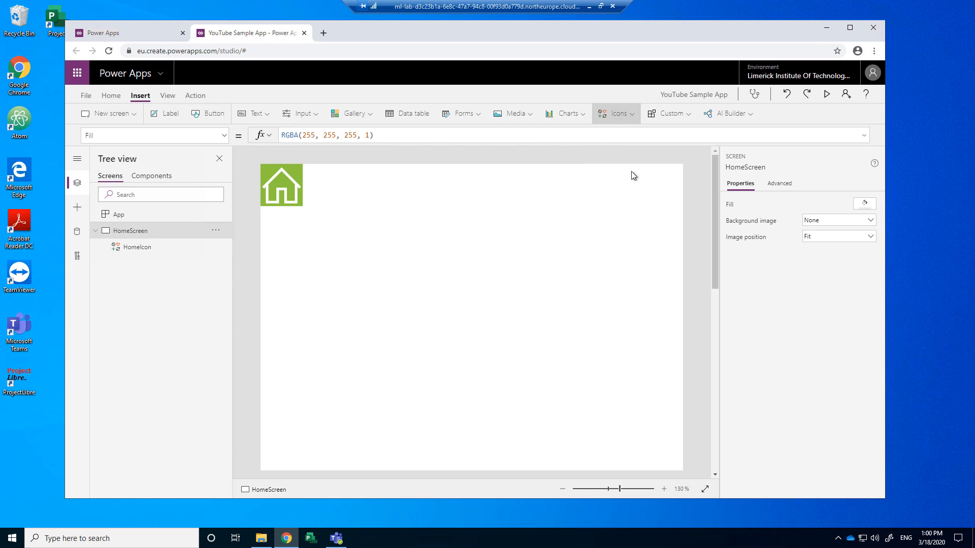
{"action": "mouse_move", "coordinate": [322, 234]}
{"action": "left_mouse_down"}
{"action": "mouse_move", "coordinate": [618, 231]}
{"action": "mouse_move", "coordinate": [680, 197]}
{"action": "left_mouse_up"}
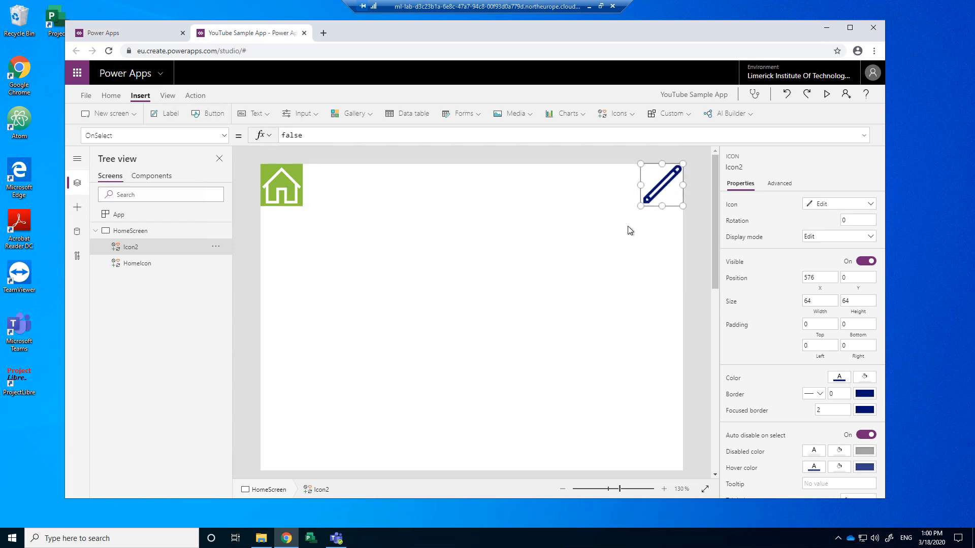
Step: Make the pencil icon white with a green fill
{"action": "left_click", "coordinate": [839, 379]}
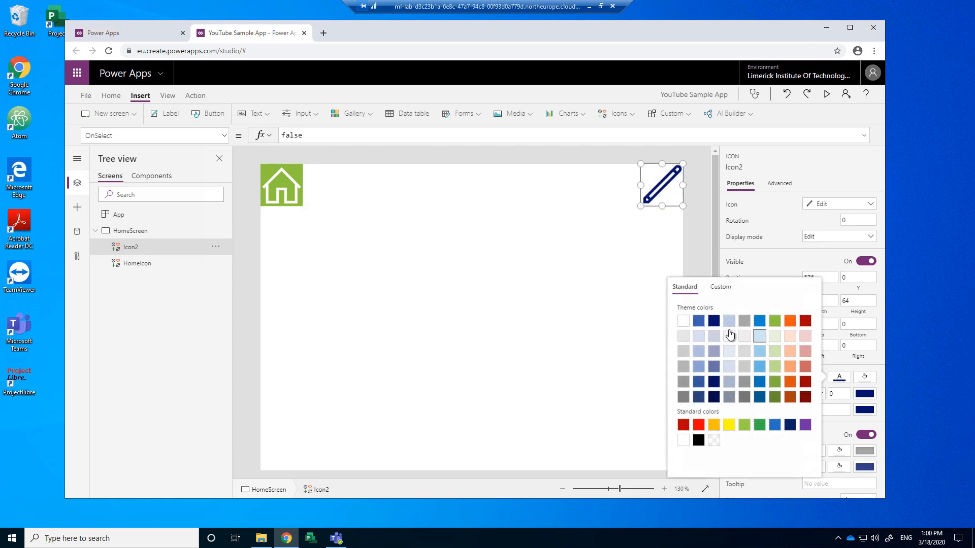
{"action": "left_click", "coordinate": [684, 321]}
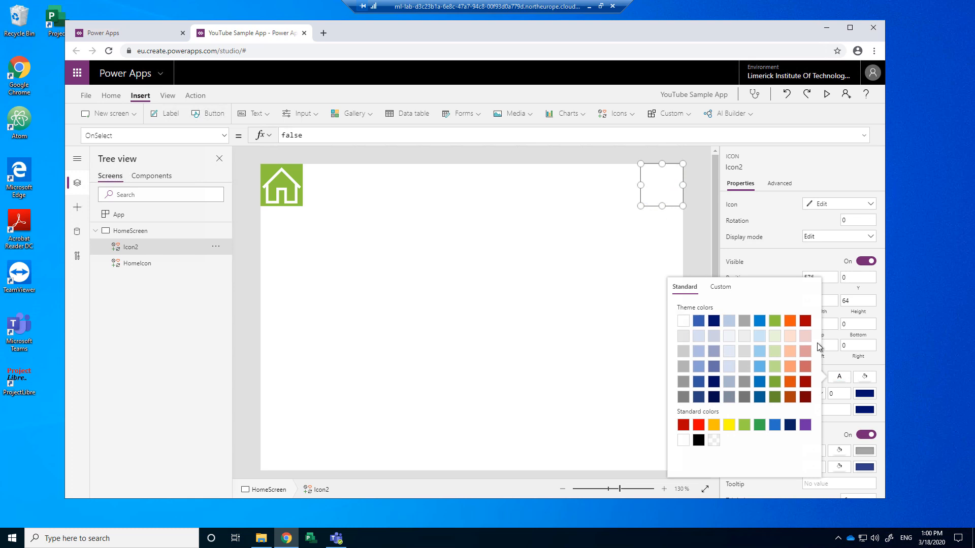
{"action": "left_click", "coordinate": [694, 244]}
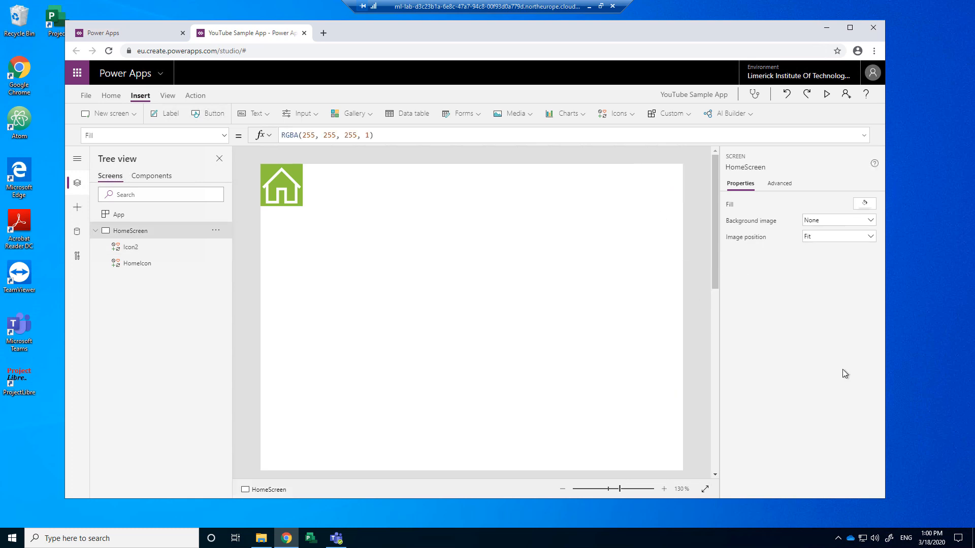
{"action": "left_click", "coordinate": [660, 186]}
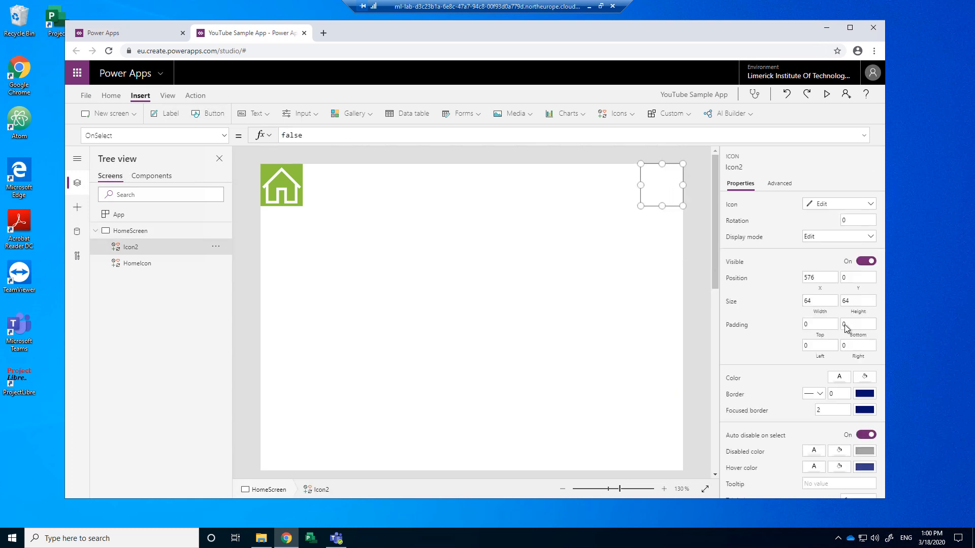
{"action": "left_click", "coordinate": [863, 382]}
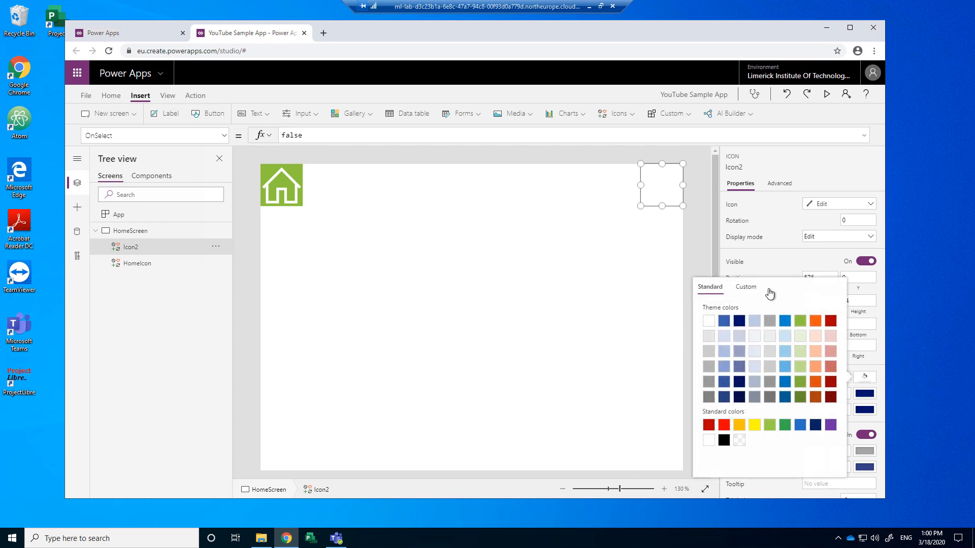
{"action": "left_click", "coordinate": [800, 321]}
{"action": "left_click", "coordinate": [515, 273]}
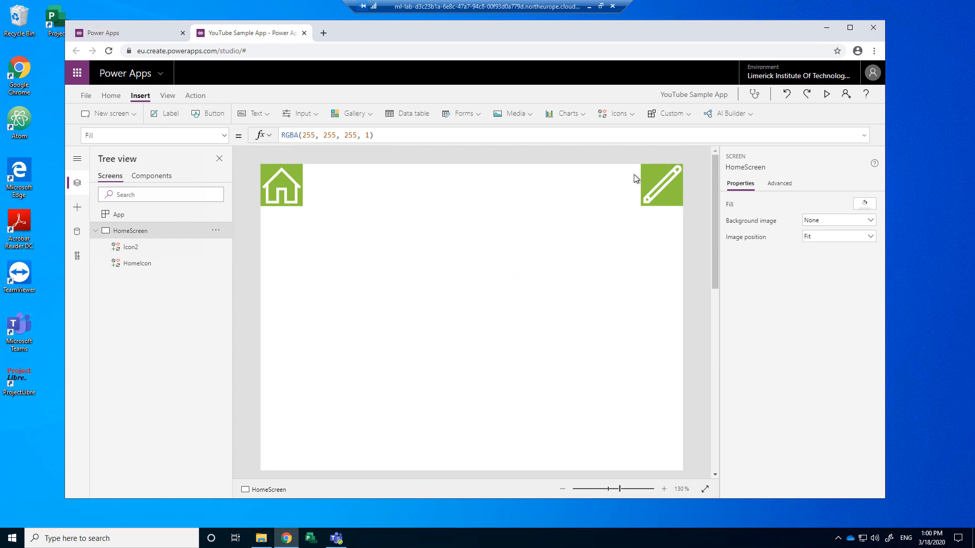
{"action": "left_click", "coordinate": [266, 116]}
Step: Insert a label at 64, 0 and size it 512 by 64 between the two icons
{"action": "left_click", "coordinate": [261, 130]}
{"action": "left_click_drag", "start_coordinate": [348, 192], "coordinate": [365, 165]}
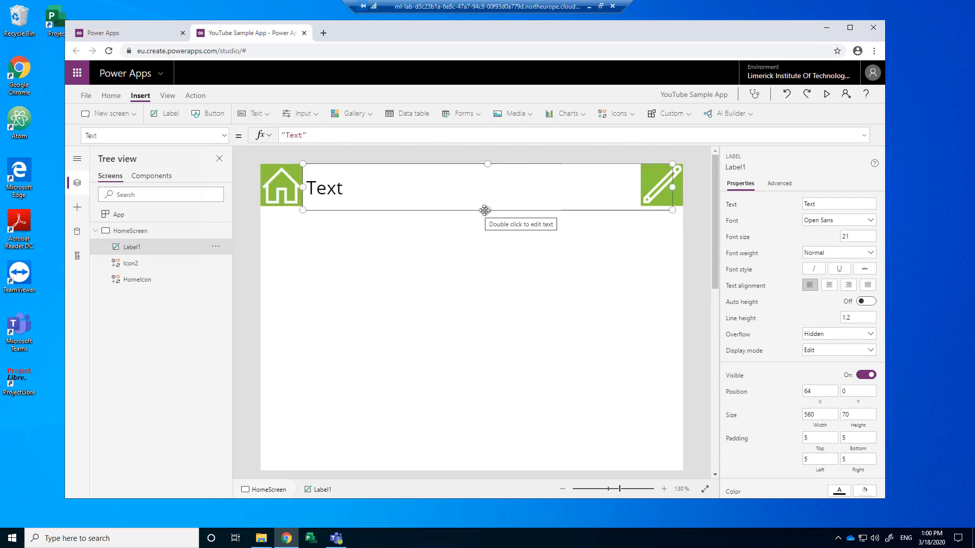
{"action": "left_click_drag", "start_coordinate": [672, 187], "coordinate": [641, 187]}
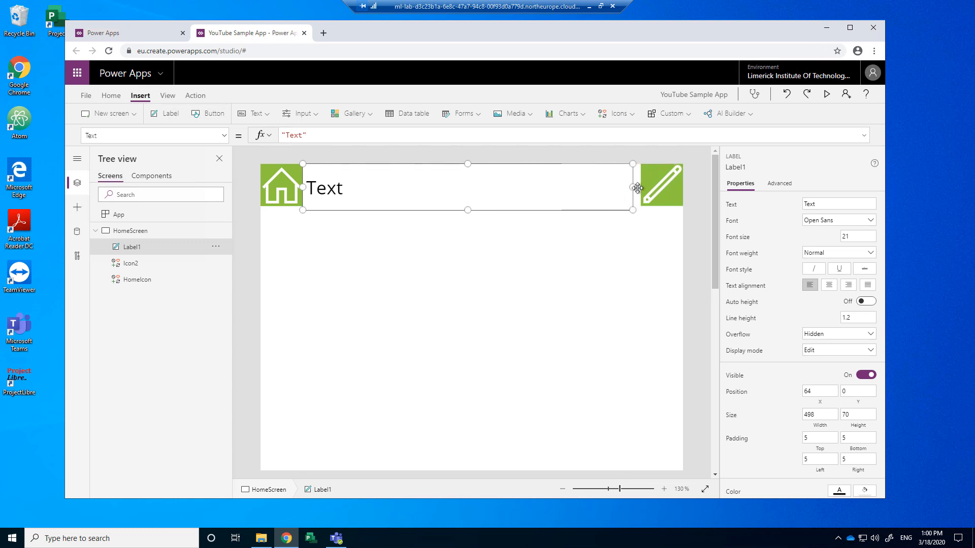
{"action": "left_click_drag", "start_coordinate": [472, 204], "coordinate": [471, 201]}
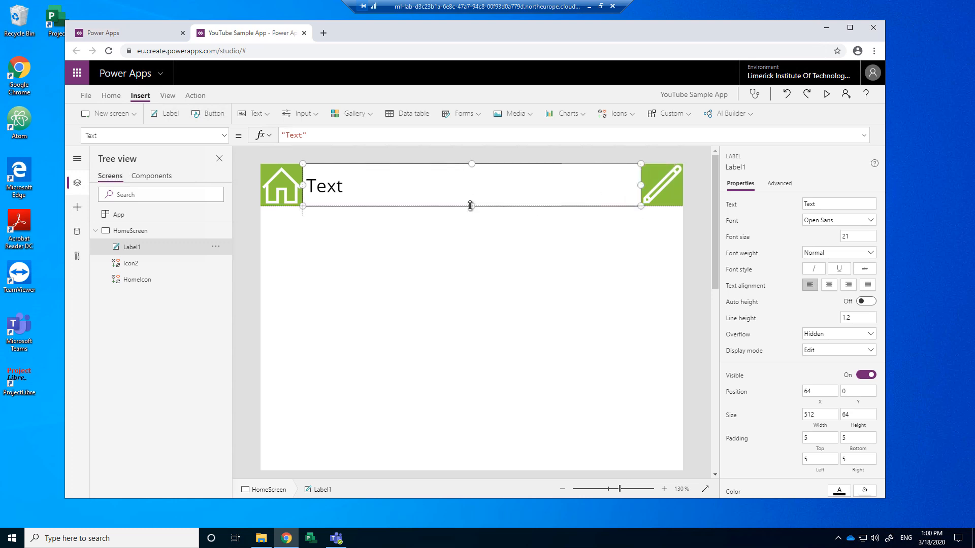
{"action": "left_click", "coordinate": [284, 191]}
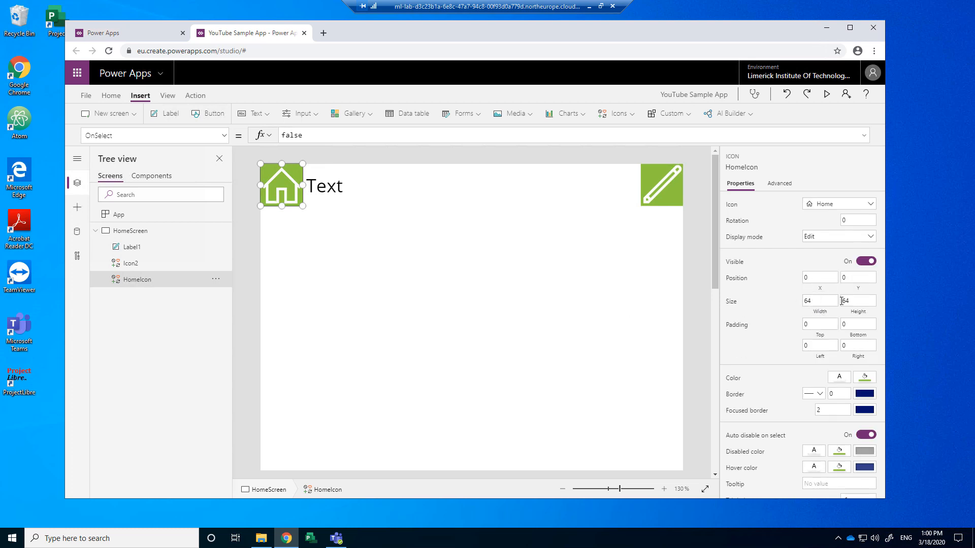
{"action": "left_click", "coordinate": [490, 192]}
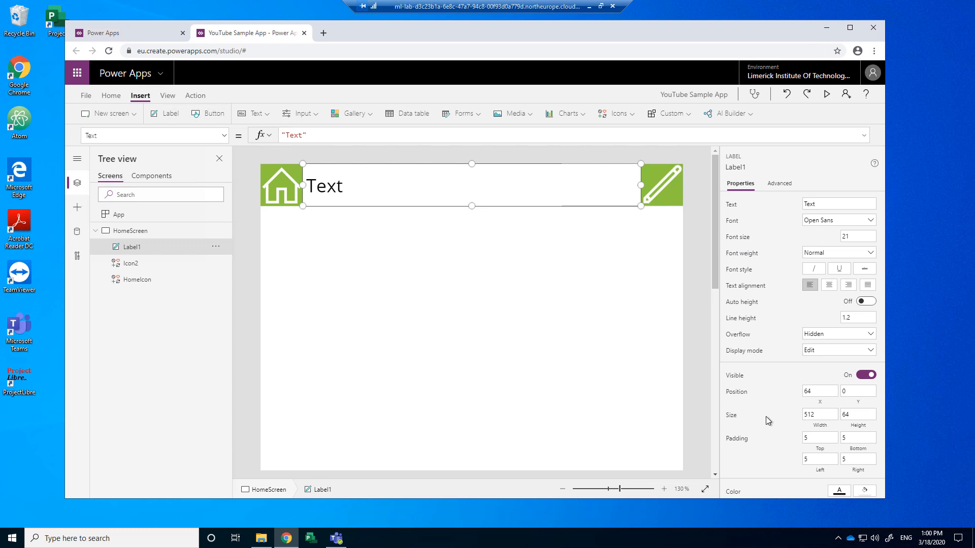
Step: Make the header label's text white and its background green
{"action": "scroll", "coordinate": [767, 420], "scroll_direction": "down", "scroll_amount": 3}
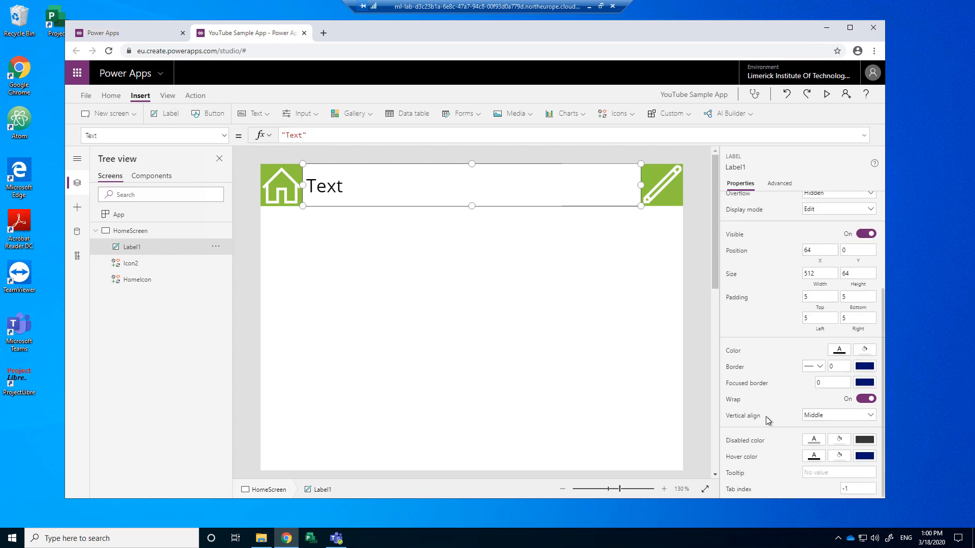
{"action": "left_click", "coordinate": [840, 351]}
{"action": "left_click", "coordinate": [683, 294]}
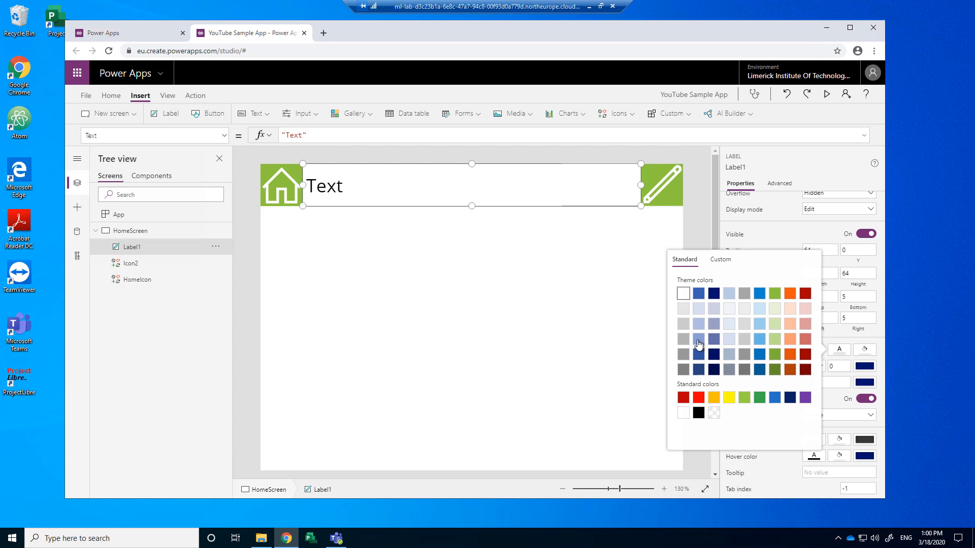
{"action": "left_click", "coordinate": [863, 350]}
{"action": "left_click", "coordinate": [800, 294]}
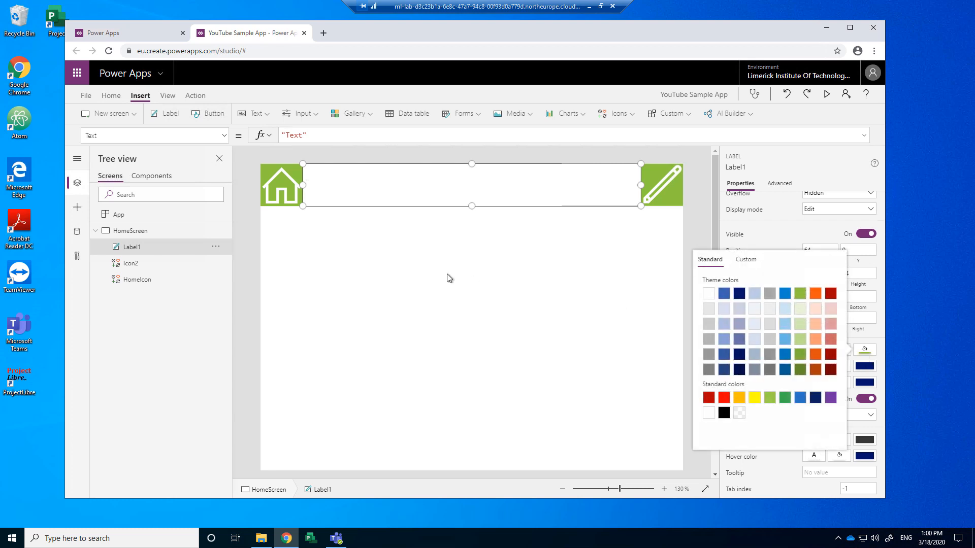
{"action": "left_click", "coordinate": [702, 222]}
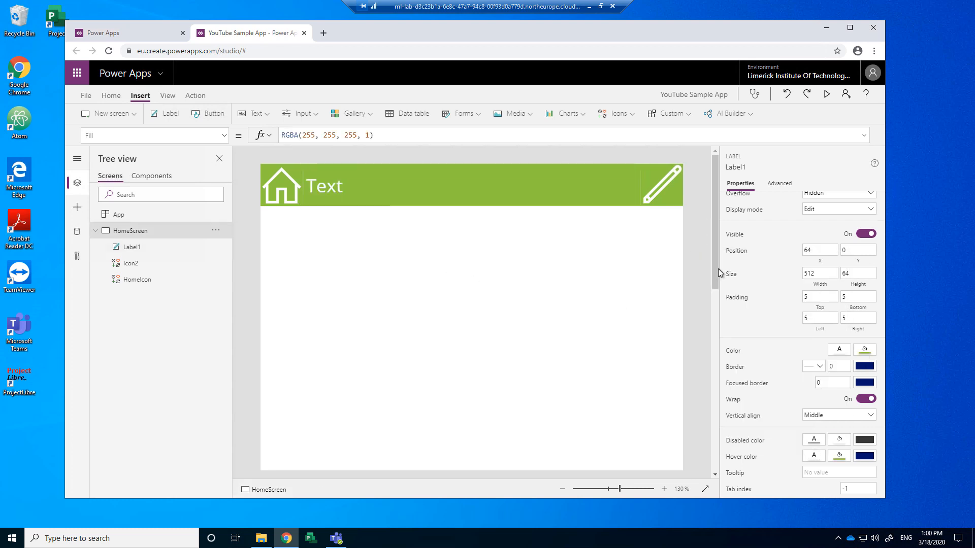
Step: Centre the label text, set its font weight to Semibold, and change the text to 'Home'
{"action": "left_click", "coordinate": [581, 189]}
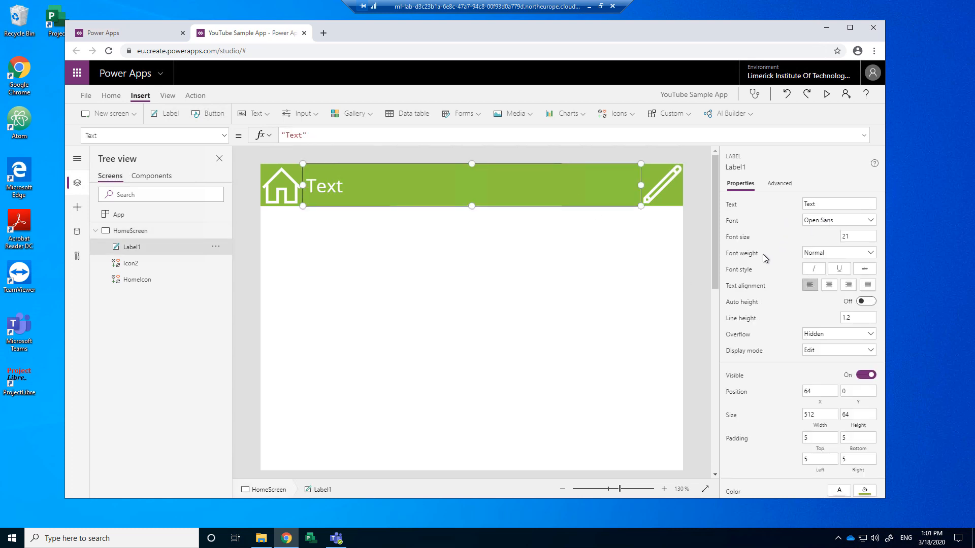
{"action": "left_click", "coordinate": [828, 285]}
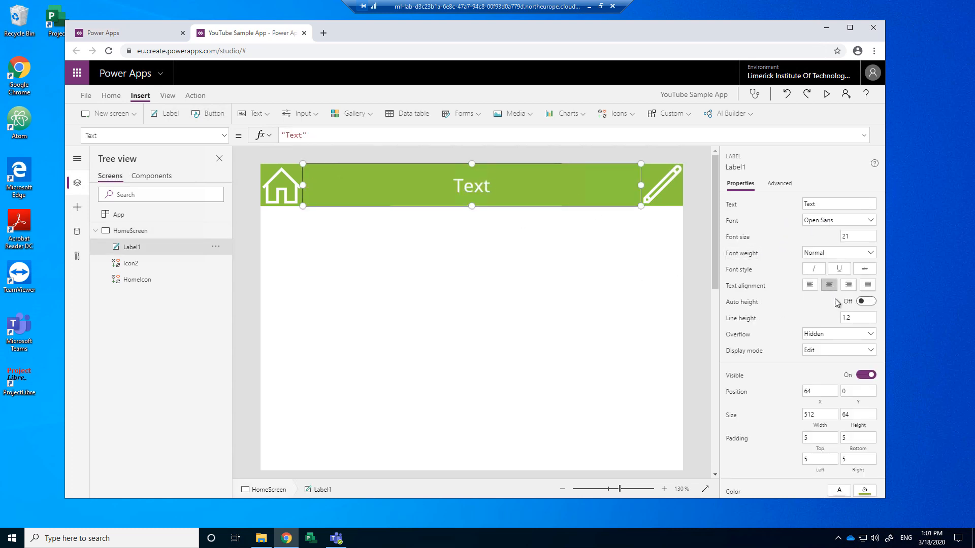
{"action": "left_click", "coordinate": [829, 255]}
{"action": "left_click", "coordinate": [827, 265]}
{"action": "left_click", "coordinate": [835, 256]}
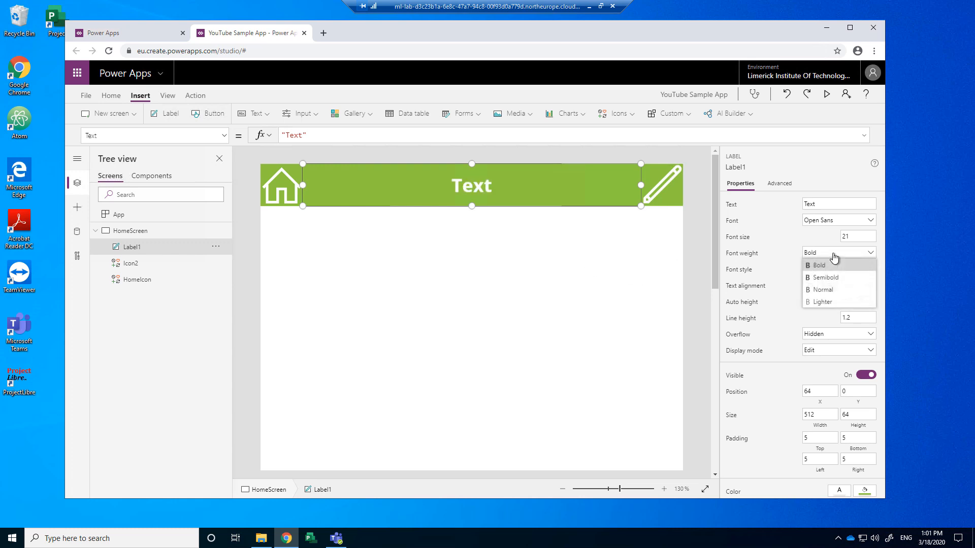
{"action": "left_click", "coordinate": [832, 277]}
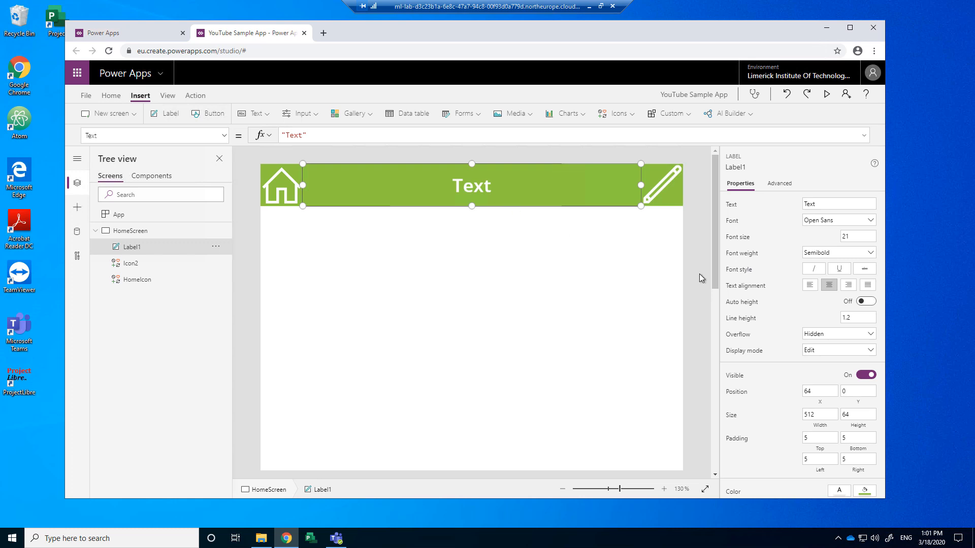
{"action": "left_click", "coordinate": [750, 204]}
{"action": "type", "text": "Home"}
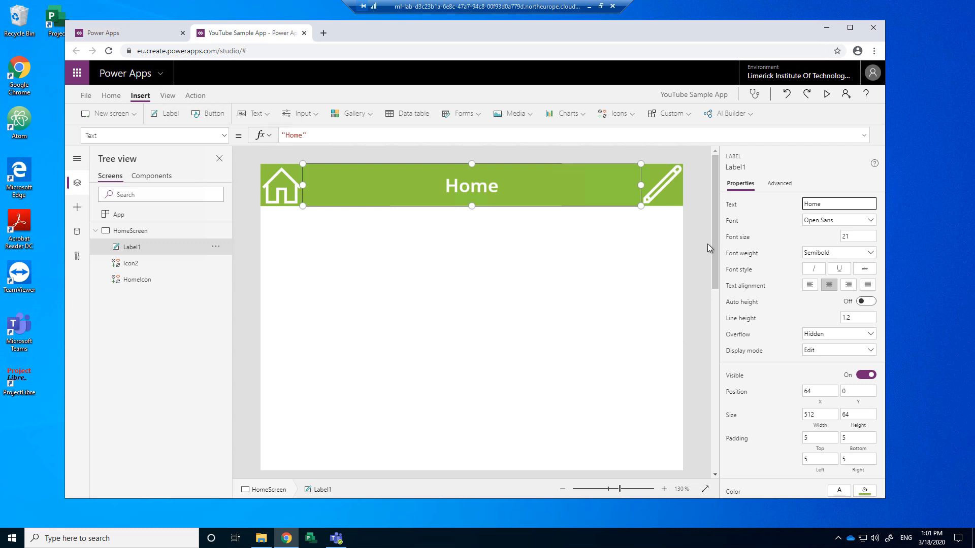
{"action": "left_click", "coordinate": [470, 315]}
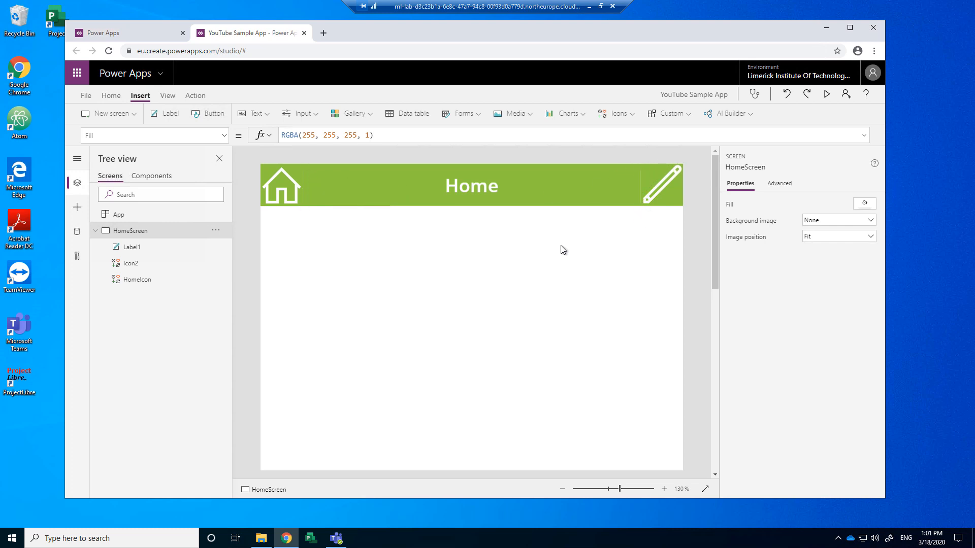
{"action": "left_click", "coordinate": [827, 93]}
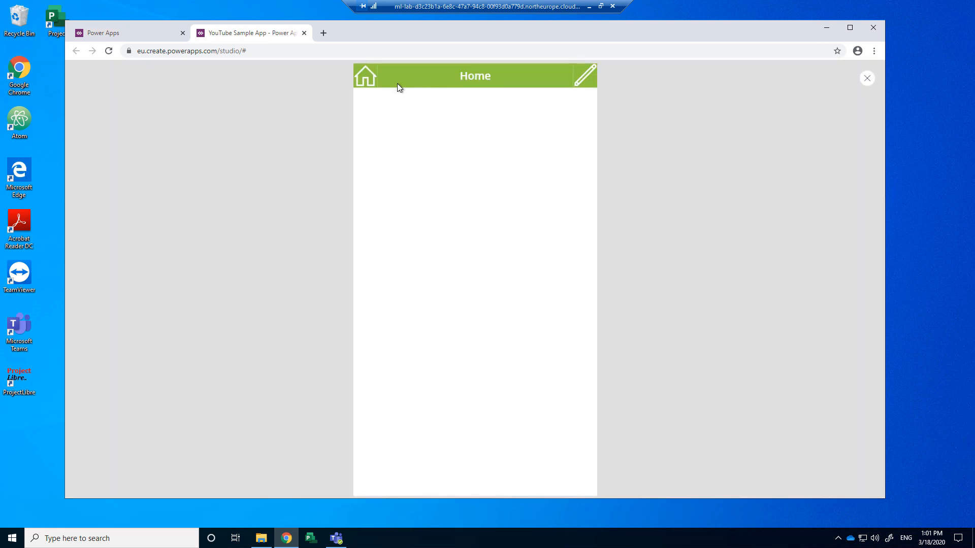
{"action": "left_click", "coordinate": [866, 80]}
{"action": "left_click", "coordinate": [545, 317]}
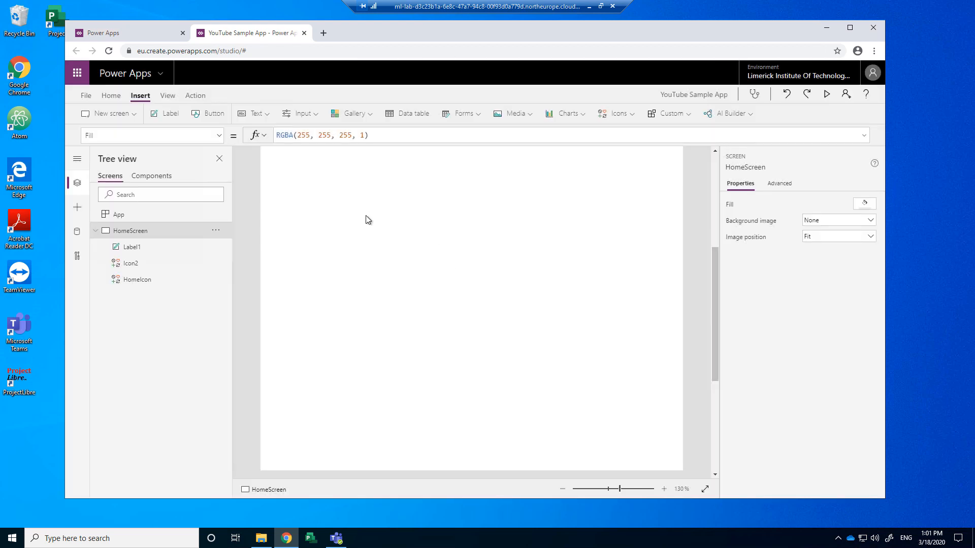
{"action": "left_click", "coordinate": [307, 190]}
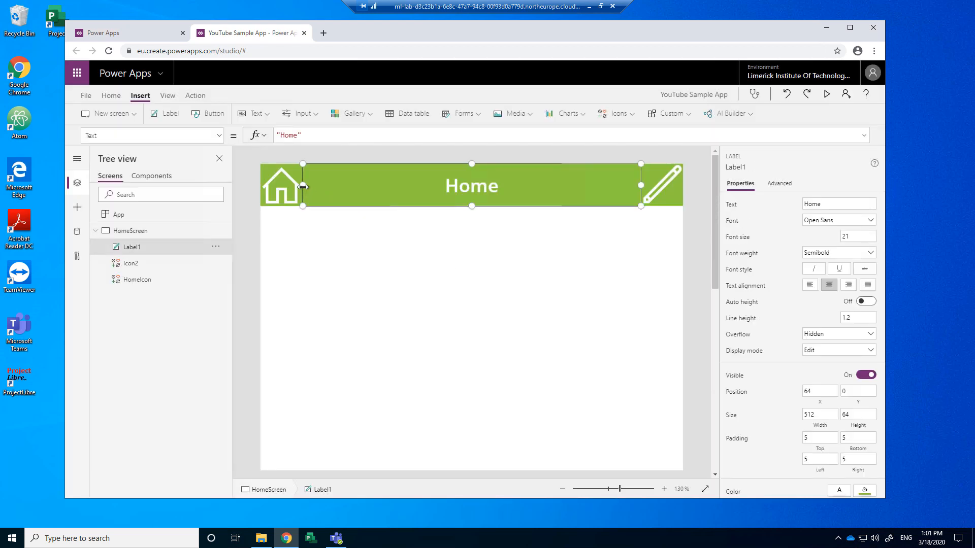
{"action": "left_click", "coordinate": [346, 259]}
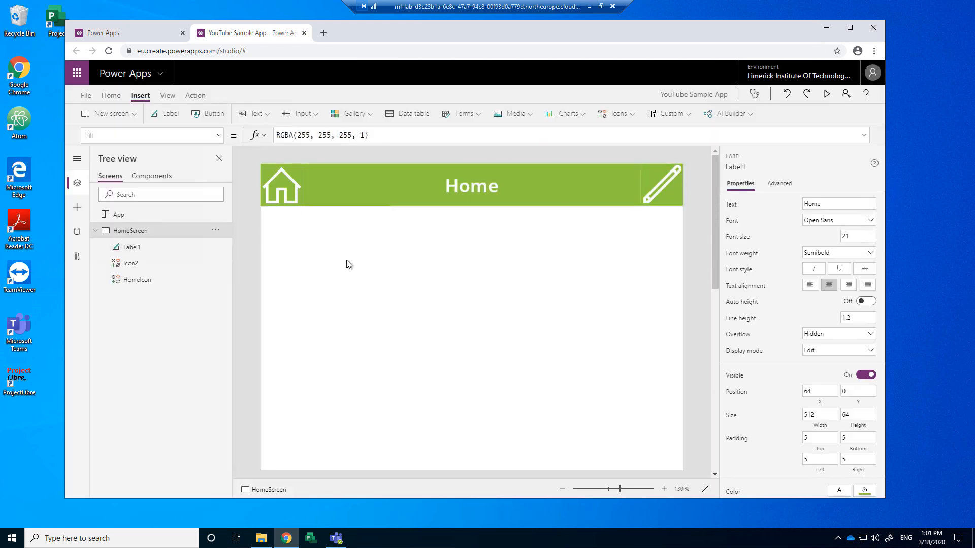
Step: Set the Home label's border colour to the green theme colour
{"action": "left_click", "coordinate": [608, 182]}
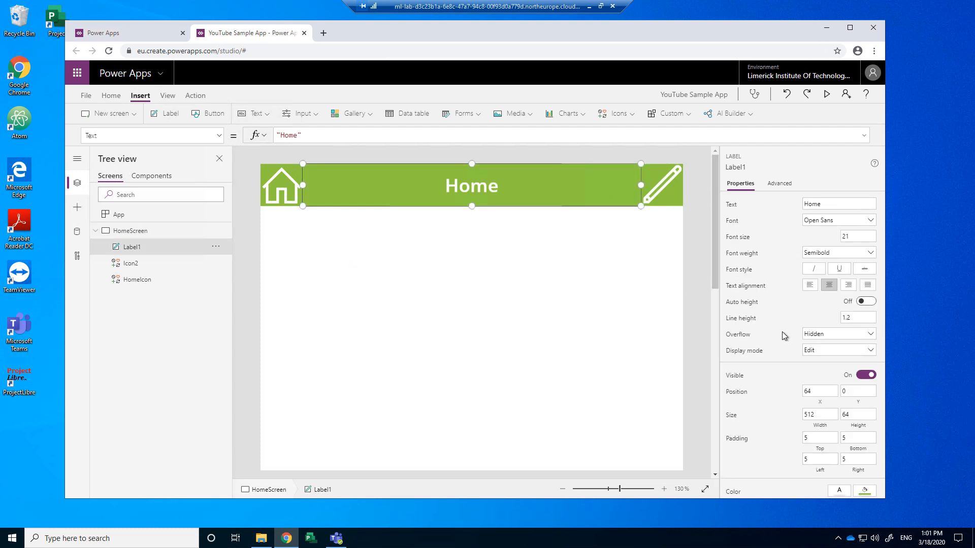
{"action": "scroll", "coordinate": [784, 364], "scroll_direction": "down", "scroll_amount": 3}
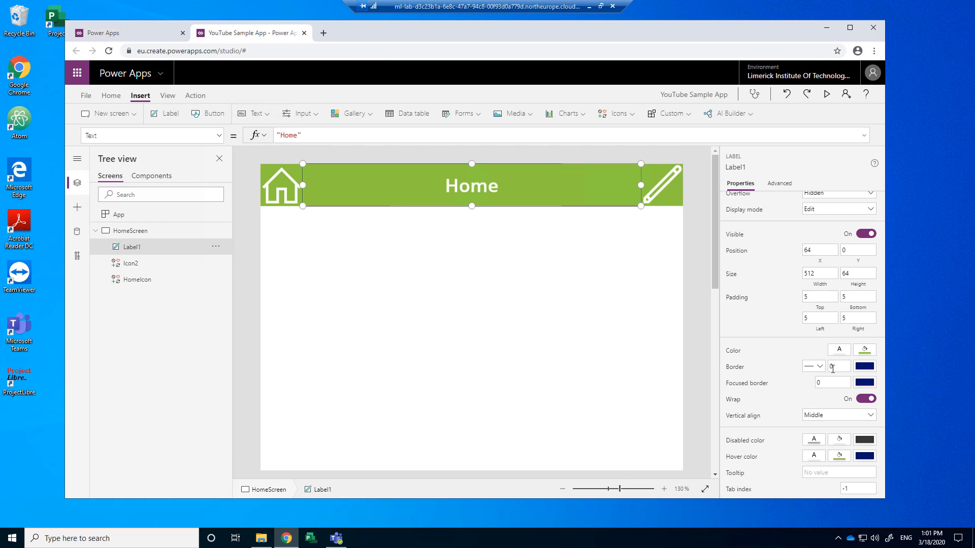
{"action": "left_click", "coordinate": [865, 366]}
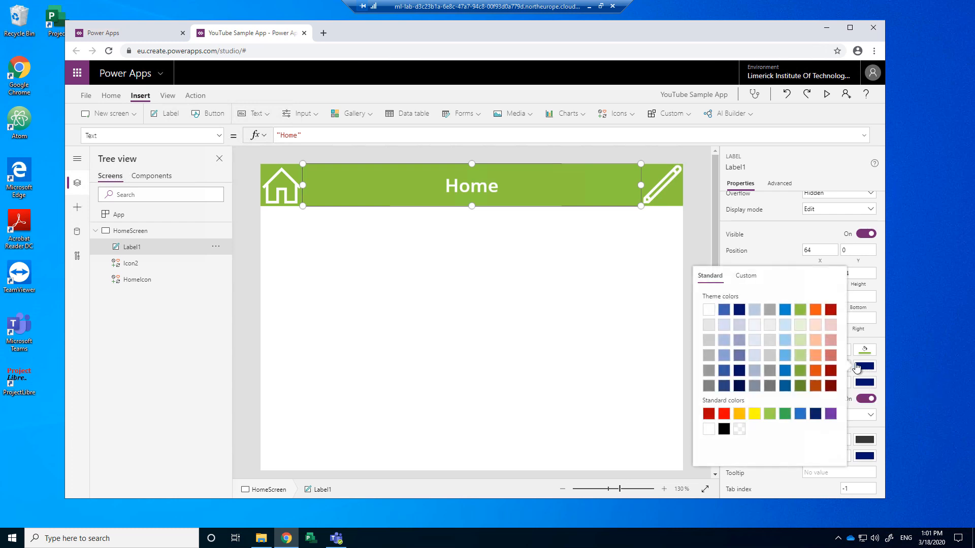
{"action": "left_click", "coordinate": [801, 311]}
{"action": "left_click", "coordinate": [697, 246]}
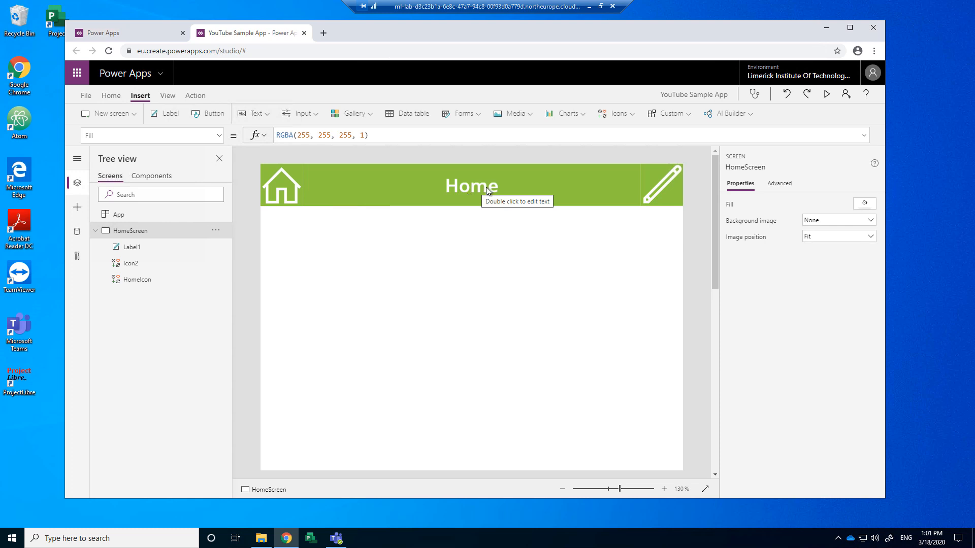
Step: Change Icon2 in the header from the pencil to the Add (plus) icon
{"action": "left_click", "coordinate": [663, 183]}
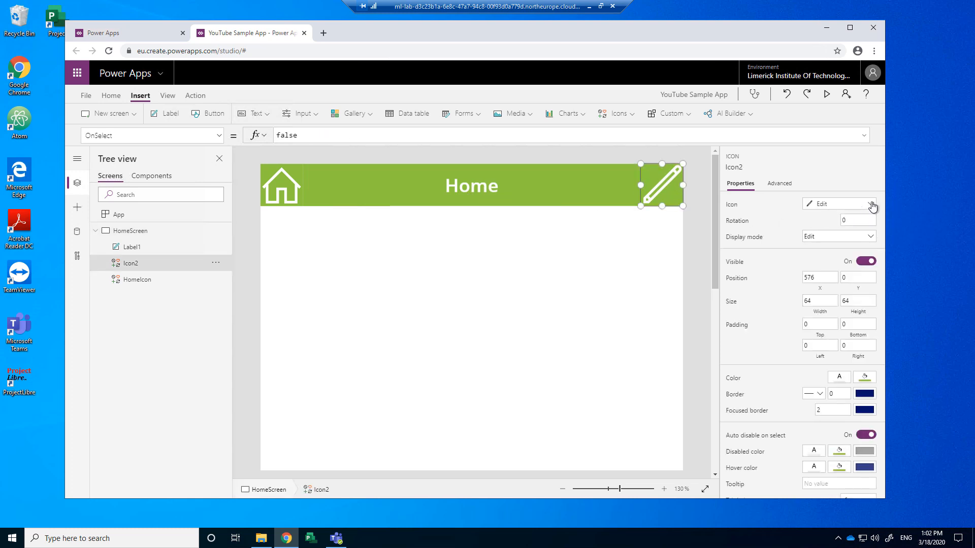
{"action": "left_click", "coordinate": [871, 205]}
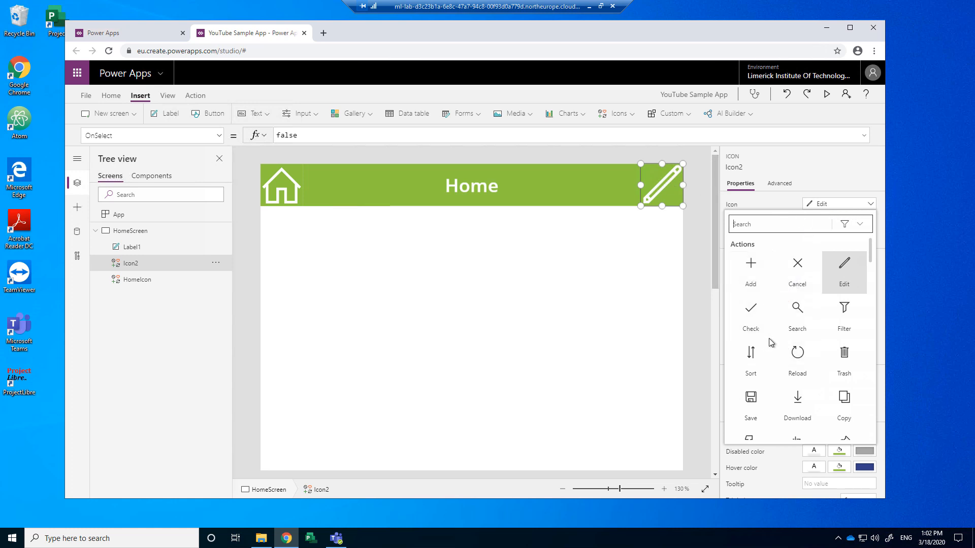
{"action": "scroll", "coordinate": [774, 354], "scroll_direction": "down", "scroll_amount": 1}
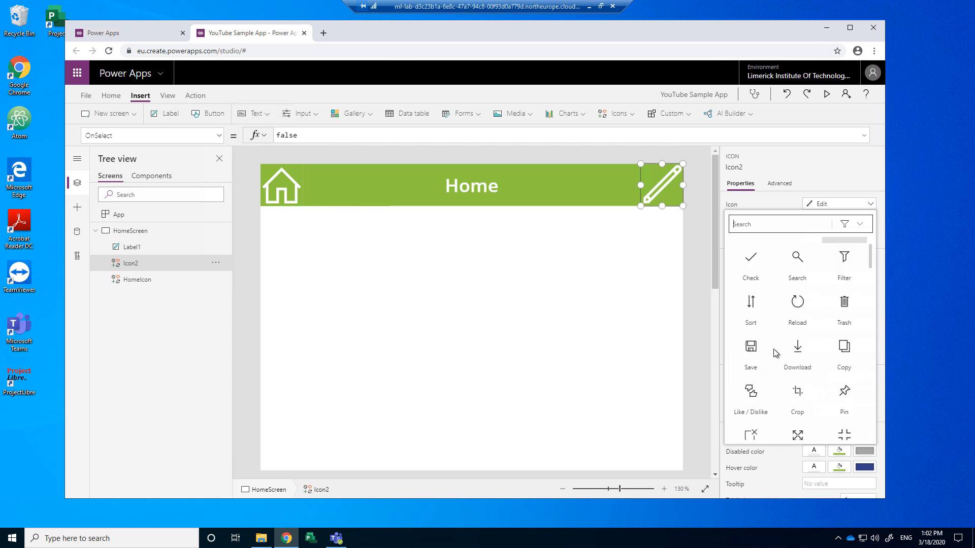
{"action": "scroll", "coordinate": [773, 339], "scroll_direction": "down", "scroll_amount": 3}
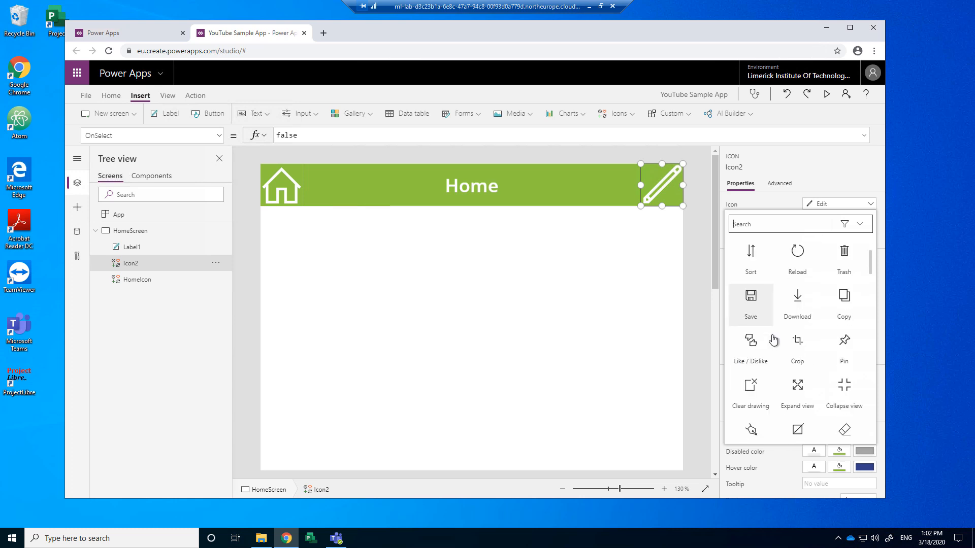
{"action": "scroll", "coordinate": [773, 339], "scroll_direction": "up", "scroll_amount": 5}
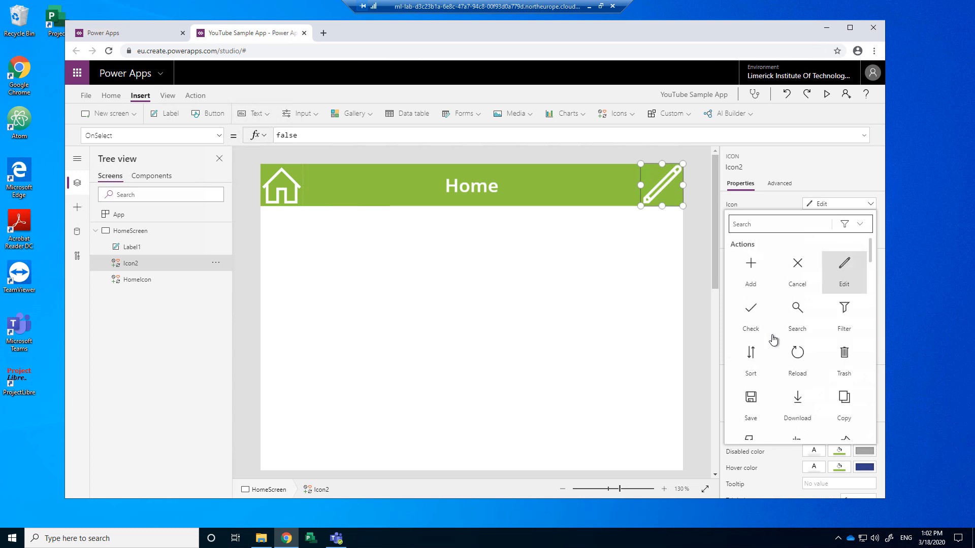
{"action": "left_click", "coordinate": [753, 276]}
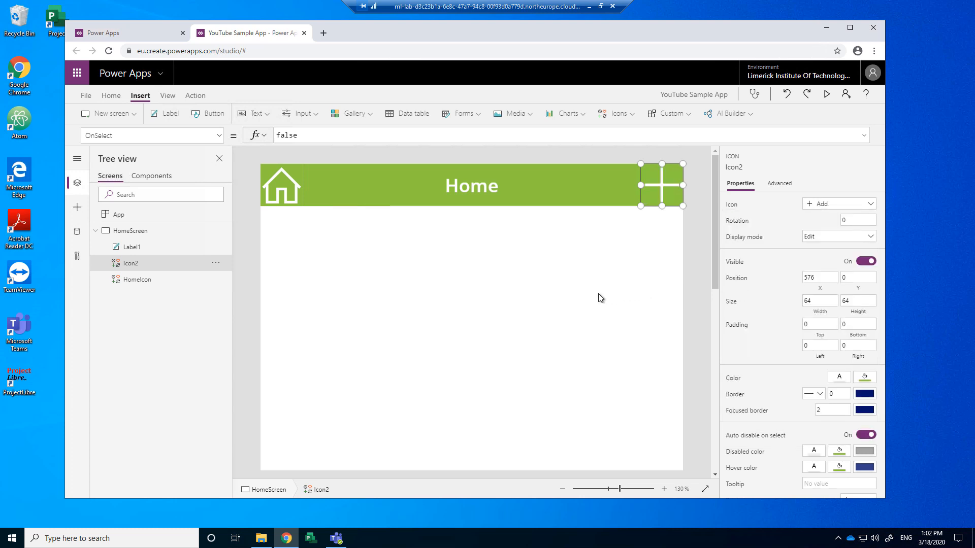
{"action": "left_click", "coordinate": [601, 293]}
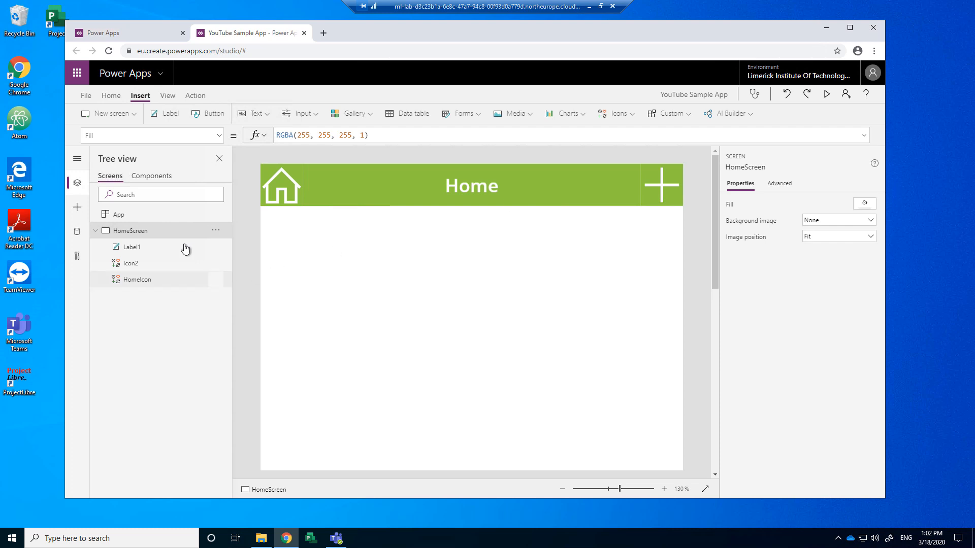
Step: Duplicate HomeScreen twice to make two copies
{"action": "right_click", "coordinate": [149, 232]}
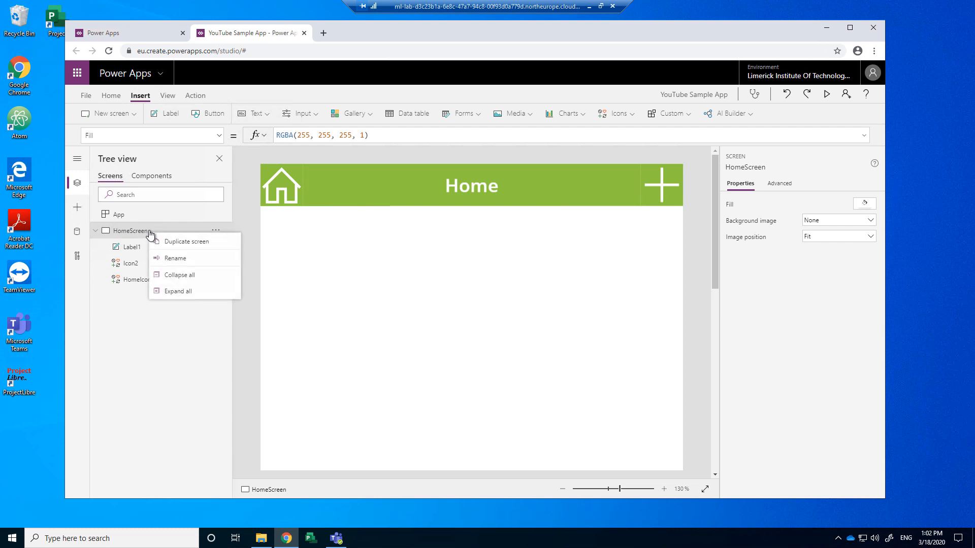
{"action": "left_click", "coordinate": [175, 242]}
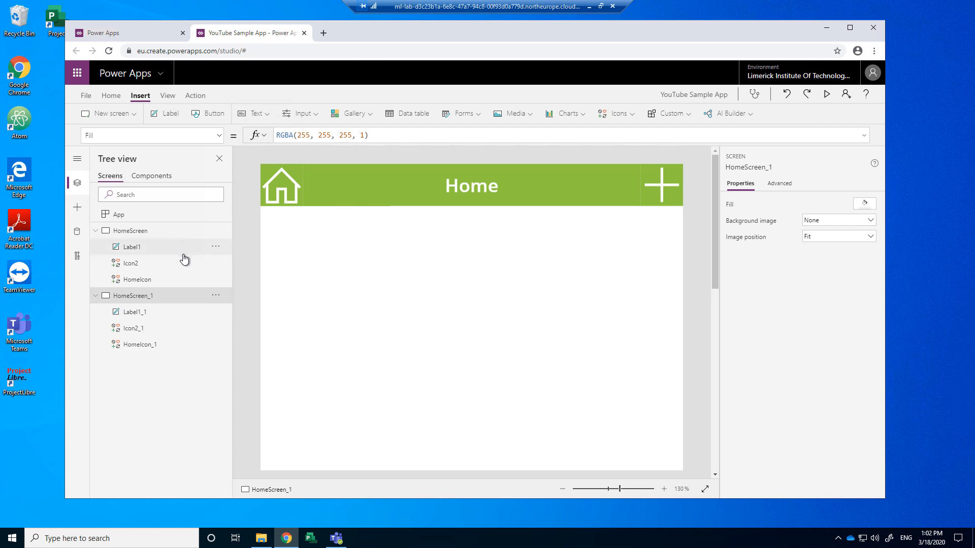
{"action": "right_click", "coordinate": [152, 299]}
{"action": "left_click", "coordinate": [181, 327]}
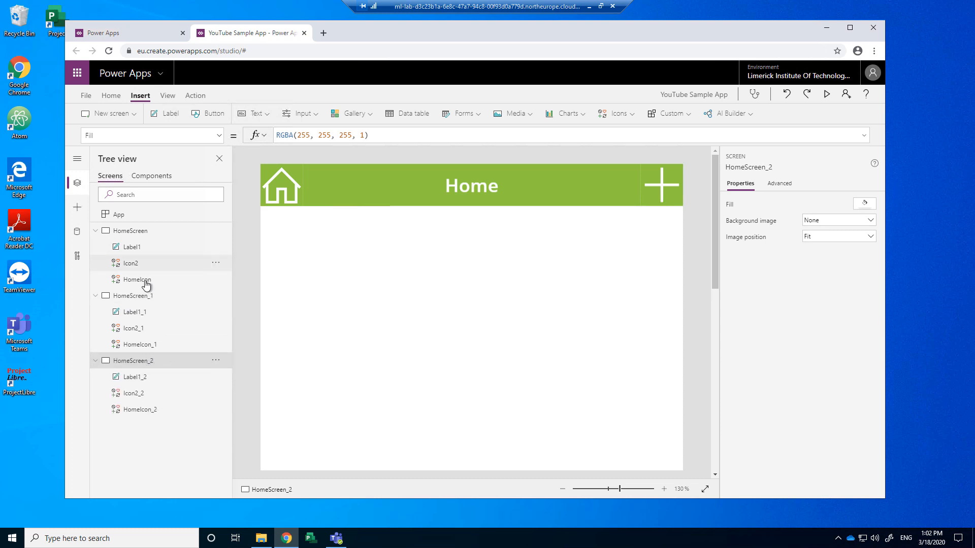
Step: Rename the two copies InputScreen and ConfirmationScreen
{"action": "left_click", "coordinate": [203, 299]}
{"action": "left_click", "coordinate": [215, 295]}
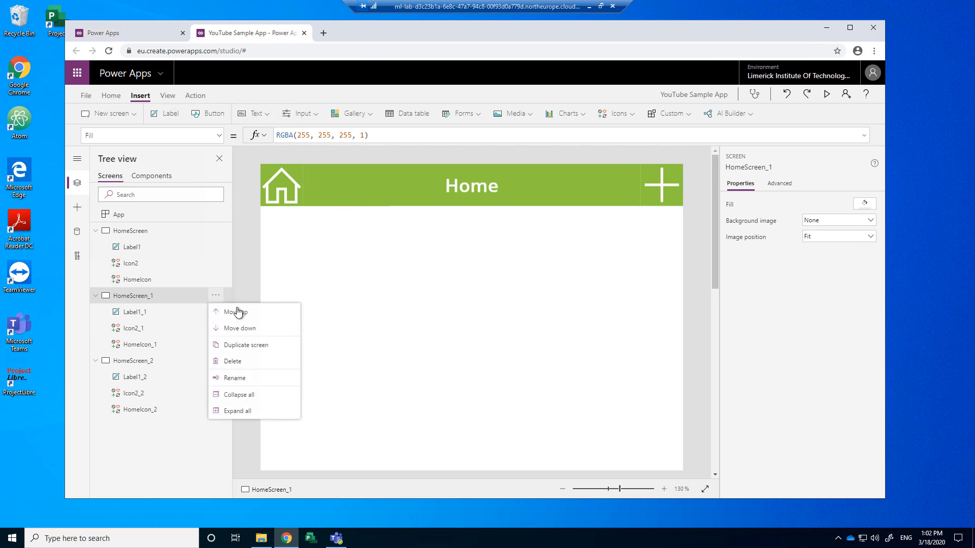
{"action": "left_click", "coordinate": [235, 378]}
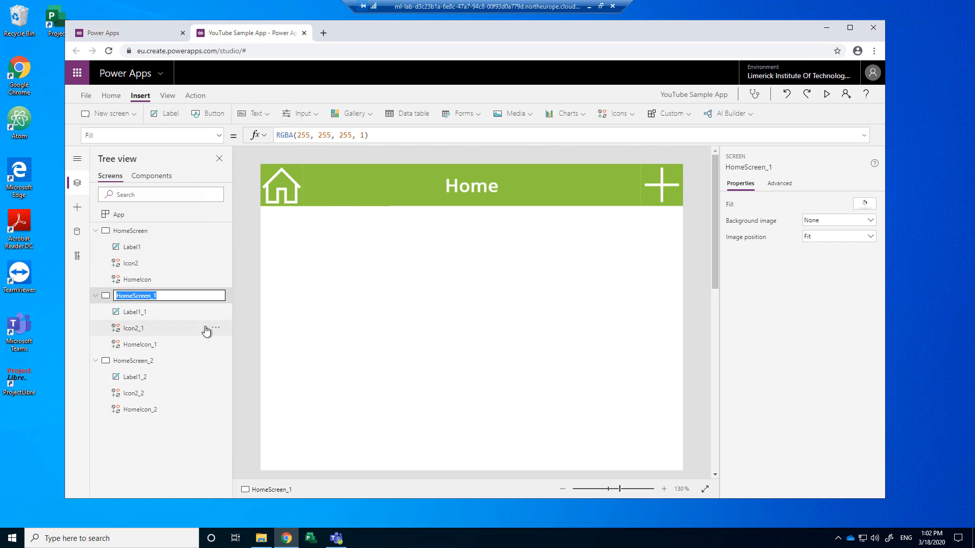
{"action": "key", "text": "End"}
{"action": "key", "text": "BackSpace"}
{"action": "key", "text": "BackSpace"}
{"action": "key", "text": "BackSpace"}
{"action": "key", "text": "BackSpace"}
{"action": "key", "text": "BackSpace"}
{"action": "key", "text": "BackSpace"}
{"action": "key", "text": "BackSpace"}
{"action": "key", "text": "BackSpace"}
{"action": "key", "text": "Tab"}
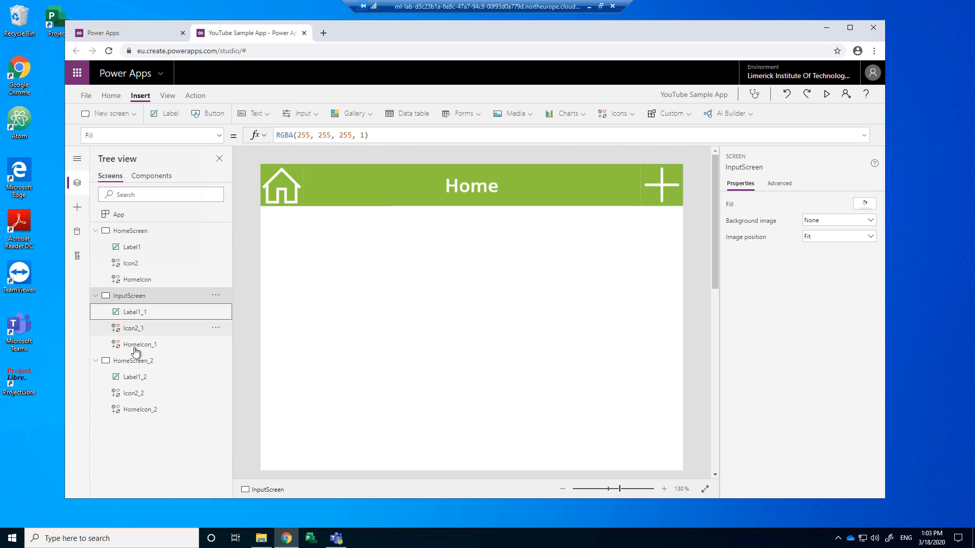
{"action": "left_click", "coordinate": [215, 362]}
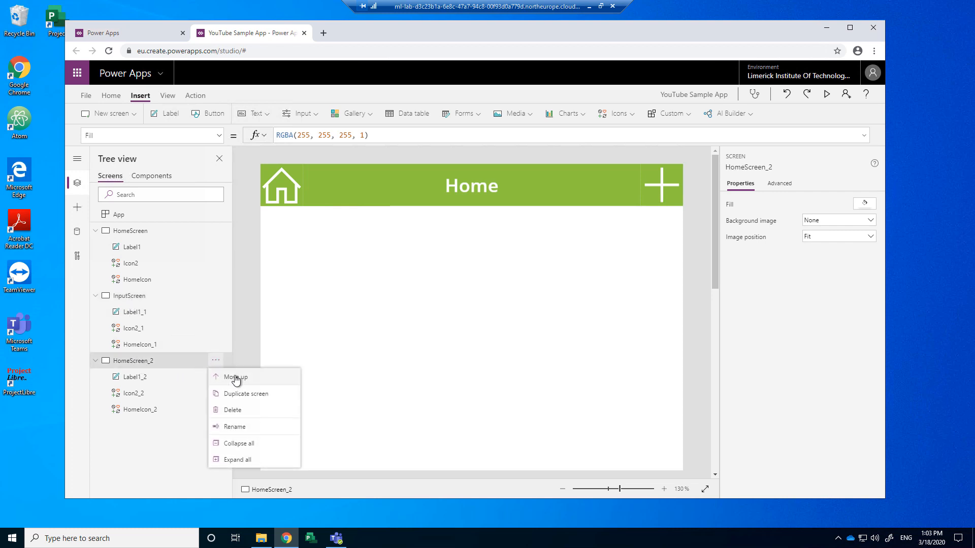
{"action": "left_click", "coordinate": [242, 428]}
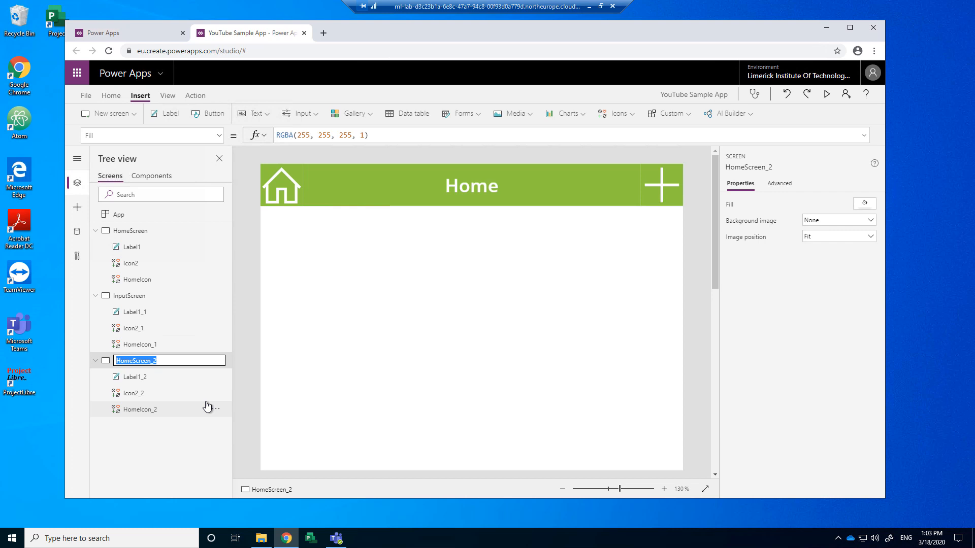
{"action": "type", "text": "Confirmation"}
{"action": "key", "text": "Return"}
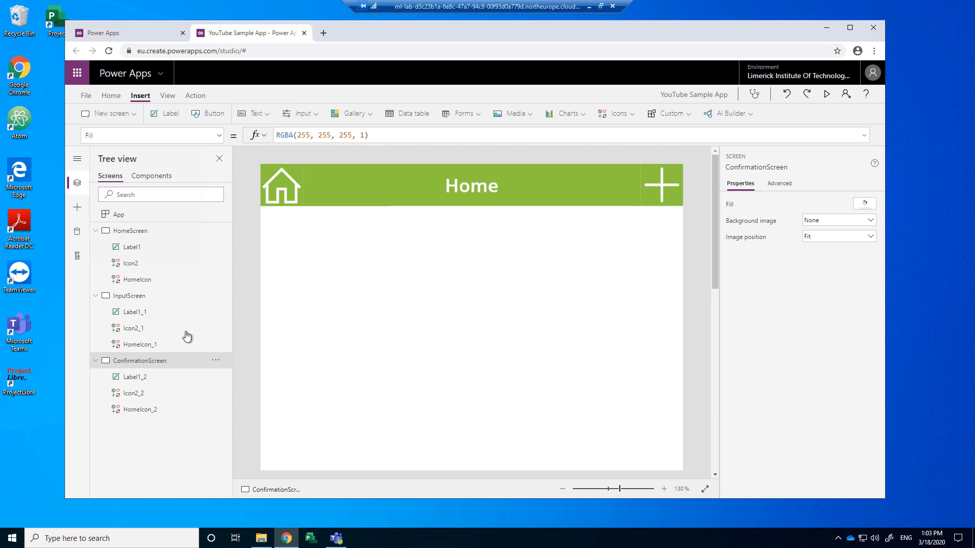
Step: Change the InputScreen header label's text to 'Data Input'
{"action": "left_click", "coordinate": [141, 233]}
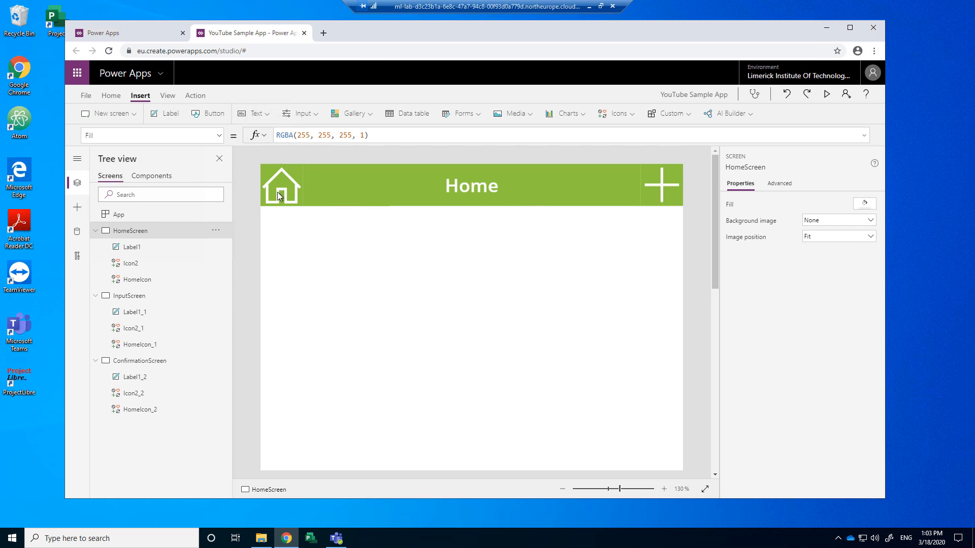
{"action": "left_click", "coordinate": [128, 298]}
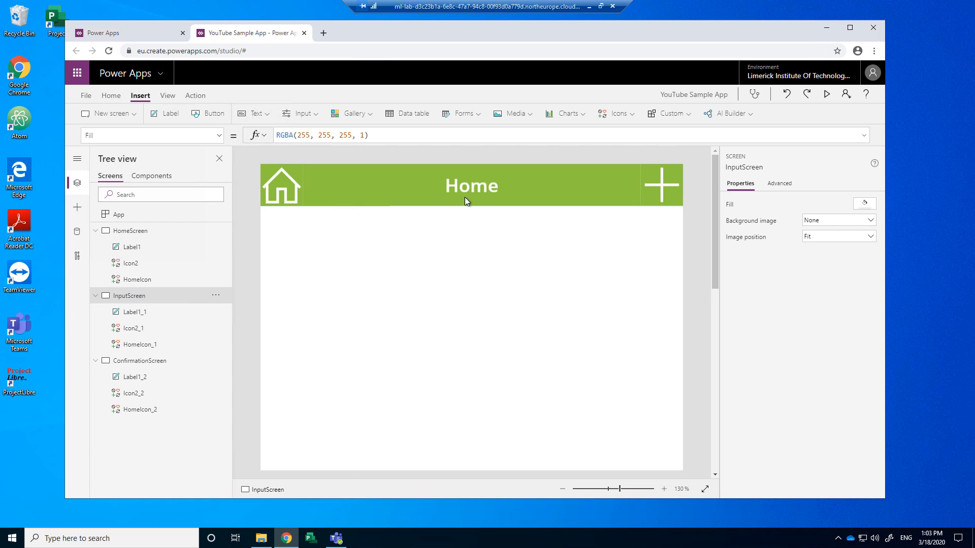
{"action": "left_click", "coordinate": [491, 190]}
{"action": "left_click", "coordinate": [833, 203]}
{"action": "key", "text": "ctrl+a"}
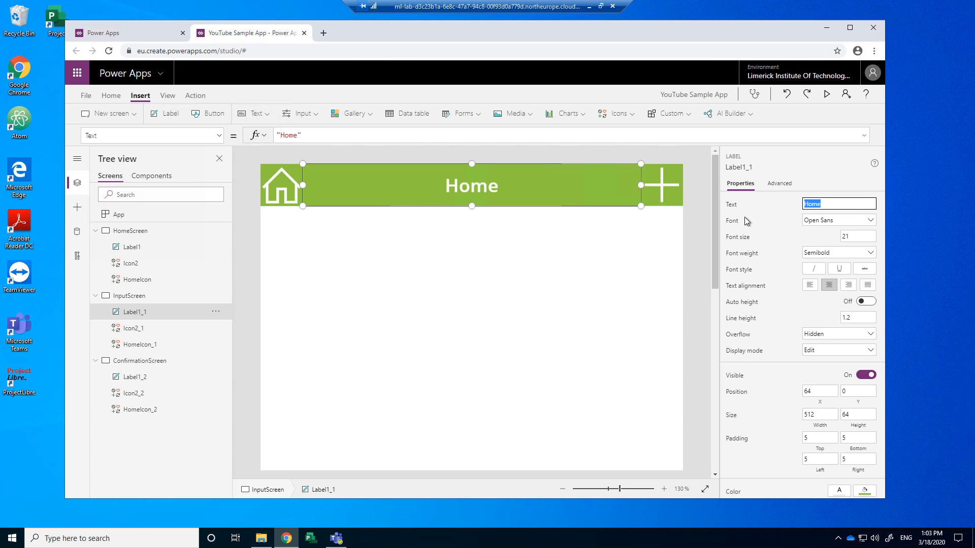
{"action": "type", "text": "Data Ol"}
{"action": "key", "text": "BackSpace"}
{"action": "key", "text": "BackSpace"}
{"action": "type", "text": "Input"}
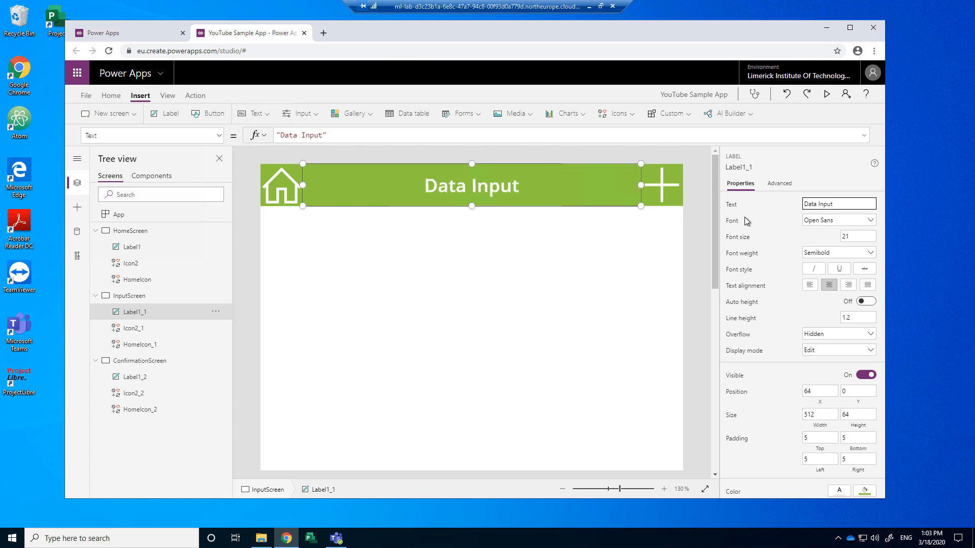
Step: Change the ConfirmationScreen header label's text to 'Submitted'
{"action": "left_click", "coordinate": [158, 362]}
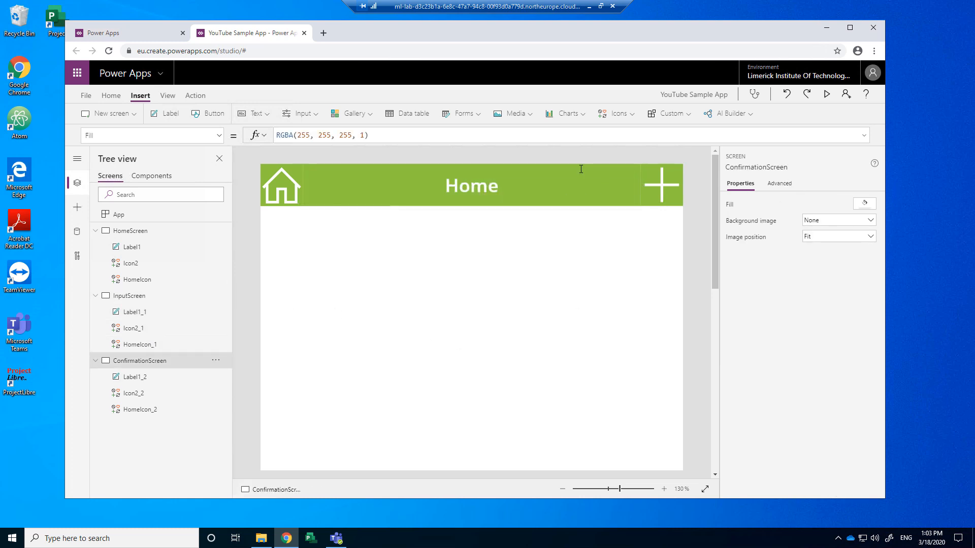
{"action": "left_click", "coordinate": [483, 191]}
{"action": "left_click", "coordinate": [817, 205]}
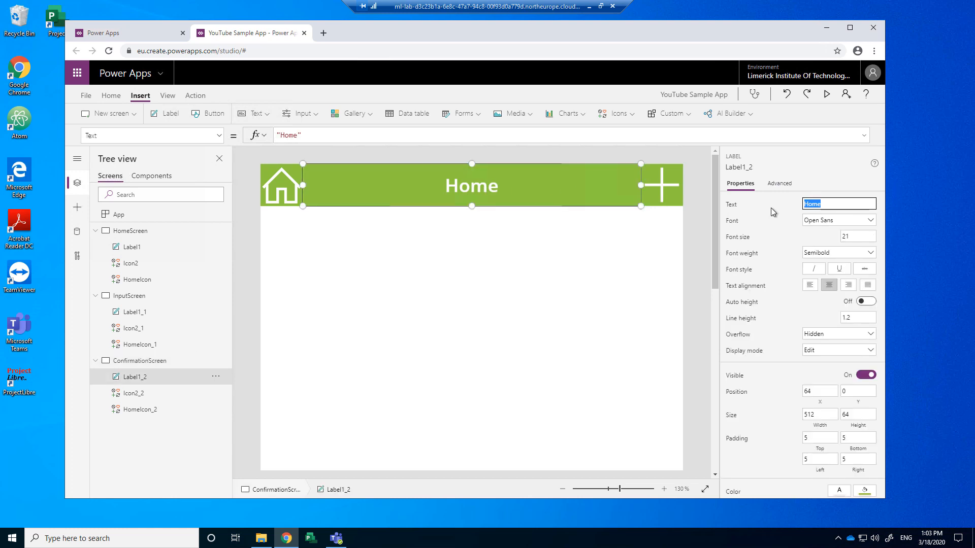
{"action": "type", "text": "Data S"}
{"action": "key", "text": "BackSpace"}
{"action": "key", "text": "BackSpace"}
{"action": "key", "text": "BackSpace"}
{"action": "key", "text": "BackSpace"}
{"action": "key", "text": "BackSpace"}
{"action": "key", "text": "BackSpace"}
{"action": "type", "text": "Submitted"}
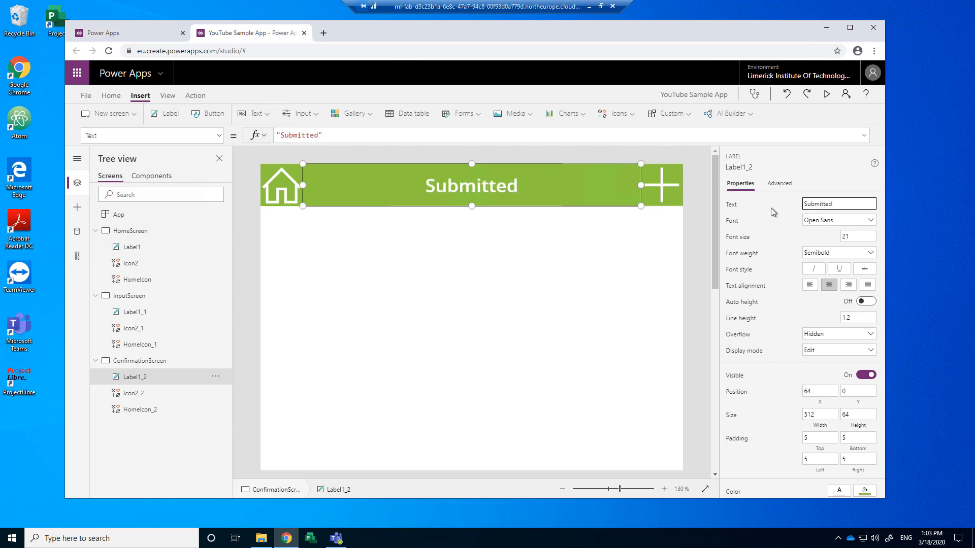
{"action": "left_click", "coordinate": [511, 283]}
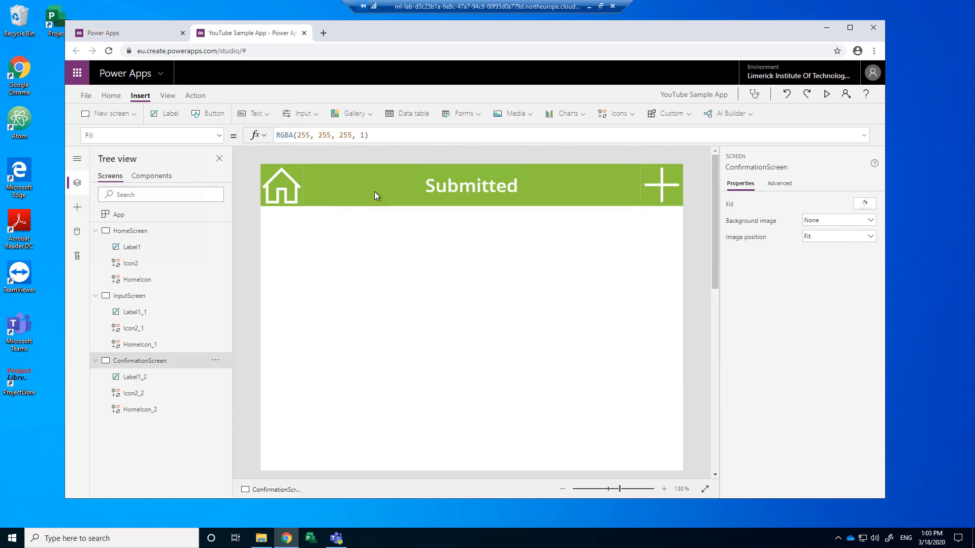
Step: Review the three screens, then select HomeScreen's home icon showing OnSelect false
{"action": "left_click", "coordinate": [131, 231]}
{"action": "left_click", "coordinate": [135, 296]}
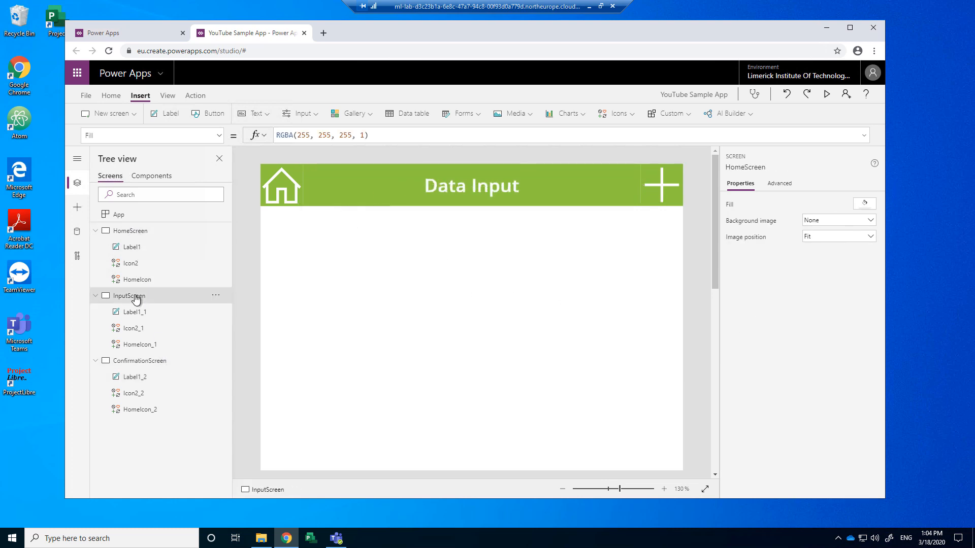
{"action": "left_click", "coordinate": [144, 361]}
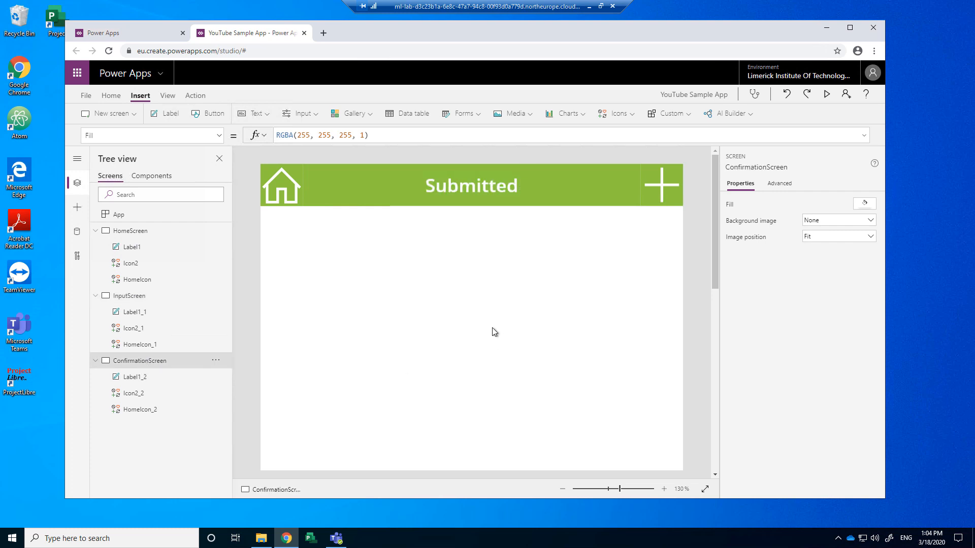
{"action": "left_click", "coordinate": [157, 232]}
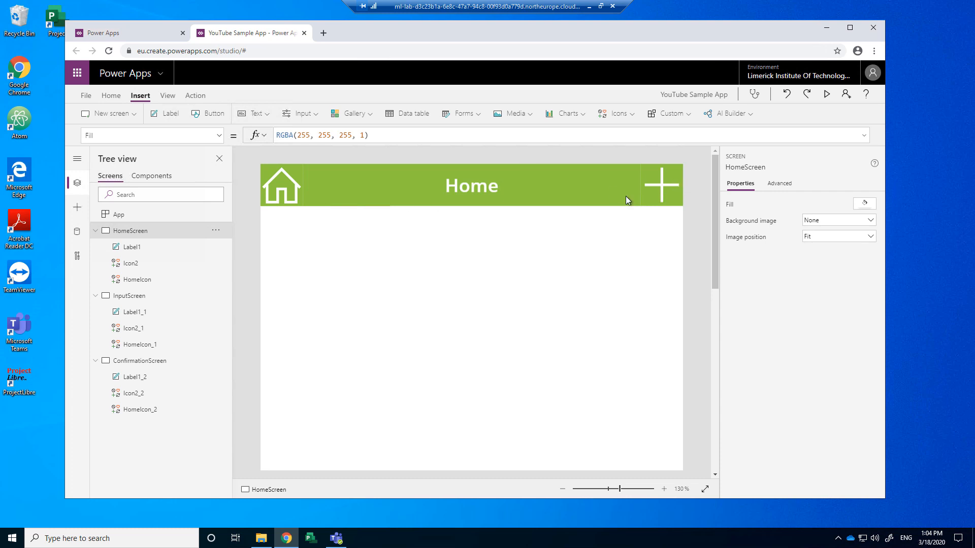
{"action": "left_click", "coordinate": [279, 188]}
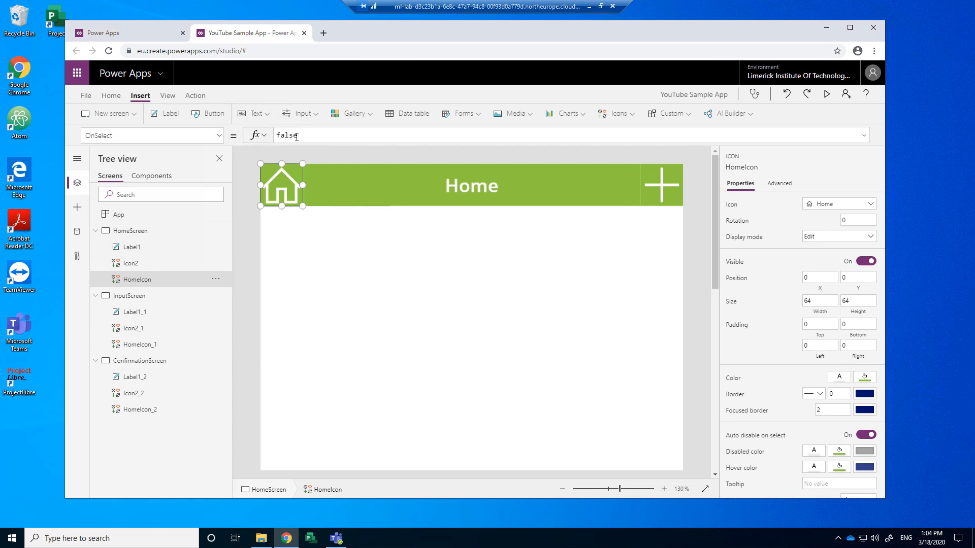
Step: Set the Data Input screen's home icon OnSelect to Navigate(HomeScreen)
{"action": "left_click", "coordinate": [146, 299]}
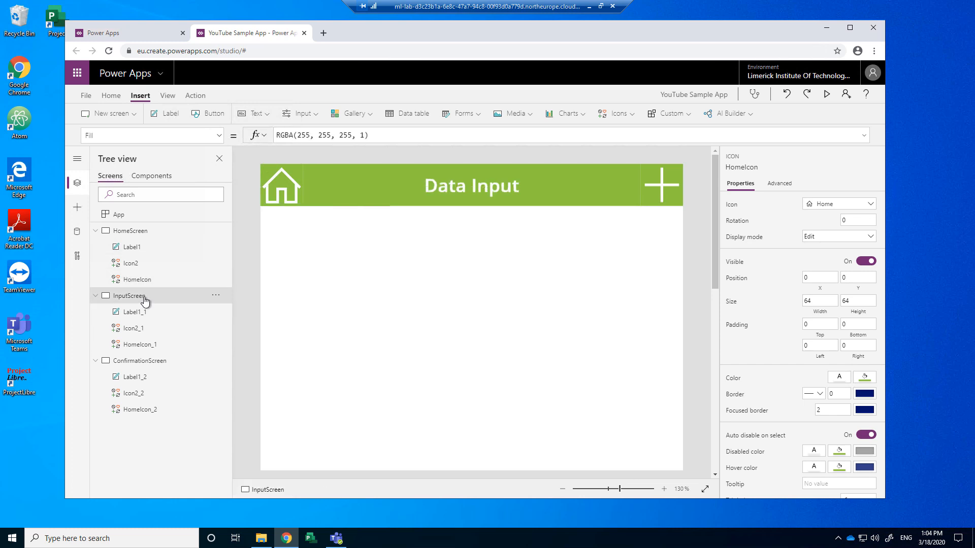
{"action": "left_click", "coordinate": [283, 197]}
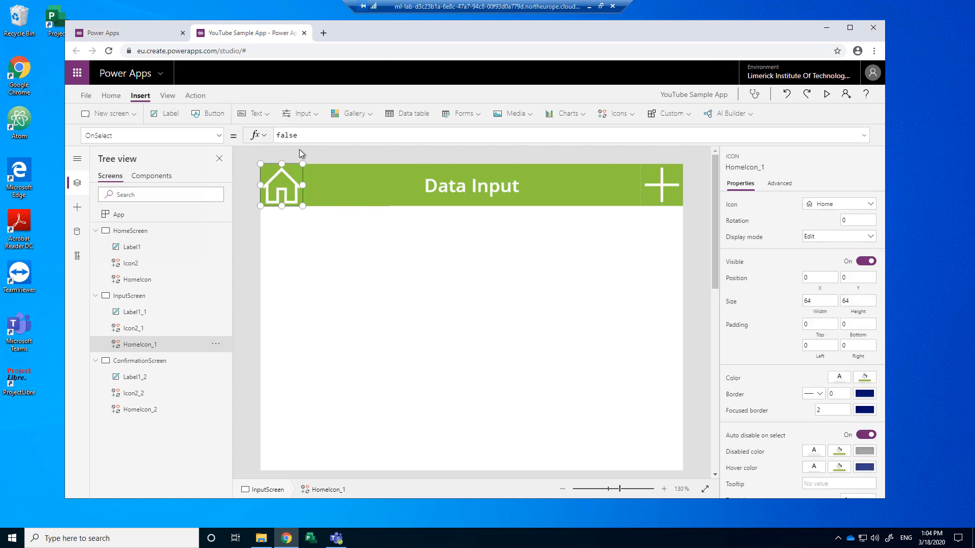
{"action": "left_click_drag", "start_coordinate": [303, 136], "coordinate": [255, 135]}
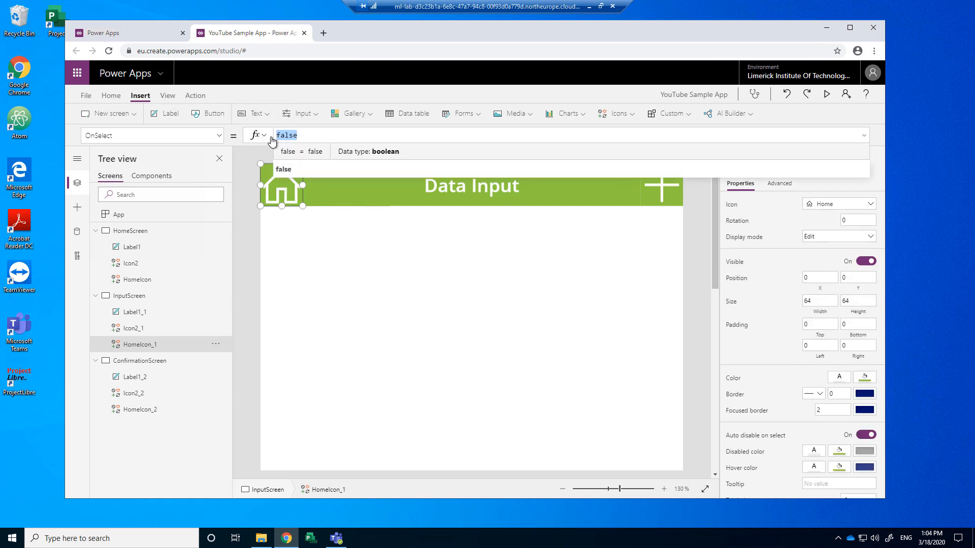
{"action": "type", "text": "na"}
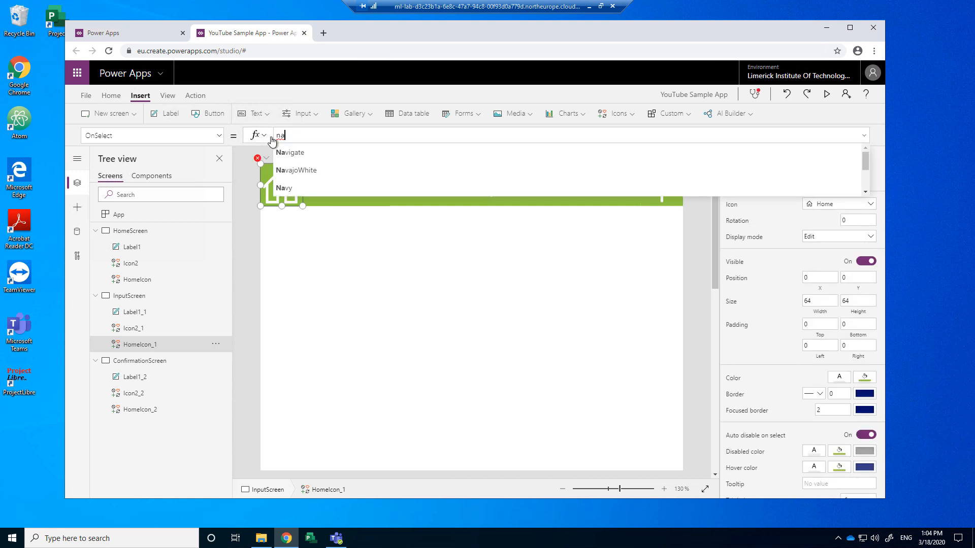
{"action": "left_click", "coordinate": [317, 152]}
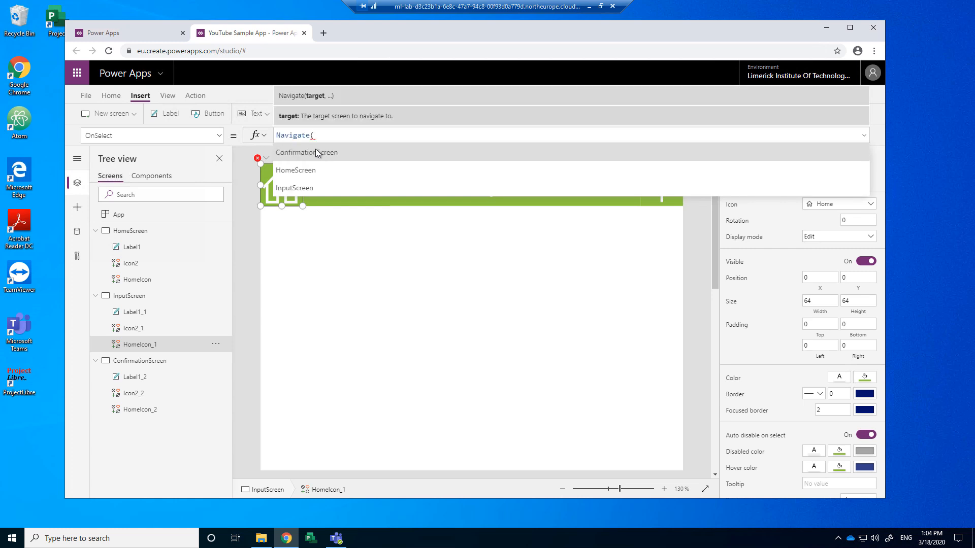
{"action": "left_click", "coordinate": [302, 171]}
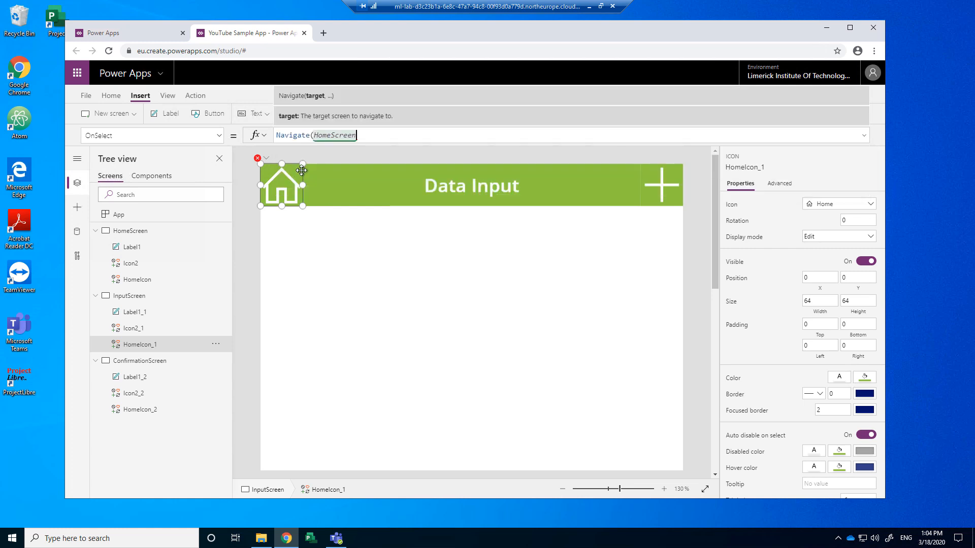
{"action": "type", "text": ")"}
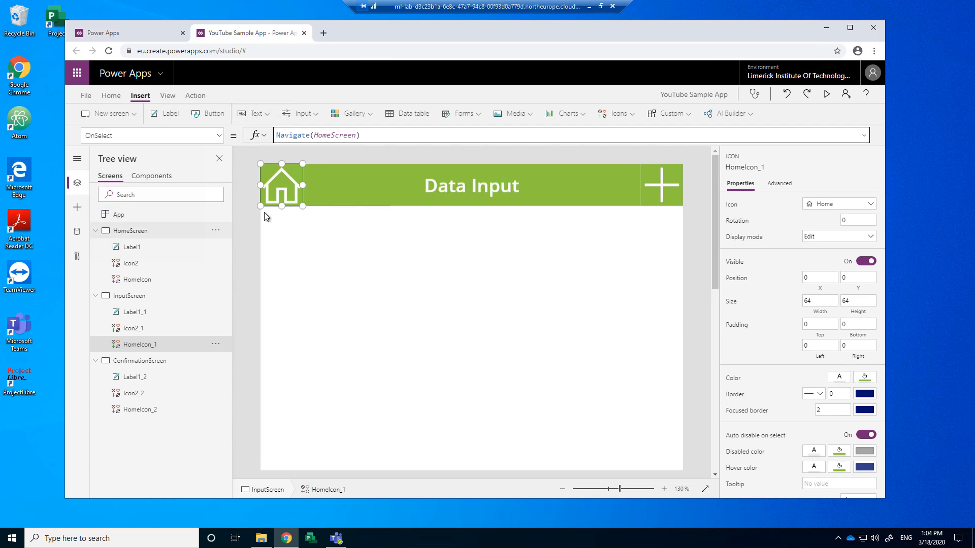
Step: Set the Submitted screen's home icon OnSelect to Navigate(HomeScreen)
{"action": "left_click", "coordinate": [147, 364]}
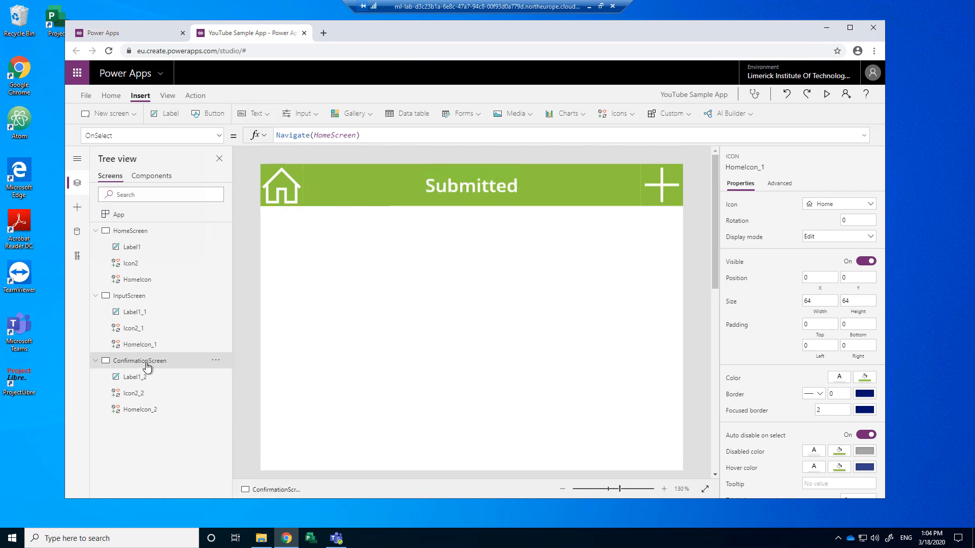
{"action": "left_click", "coordinate": [282, 192]}
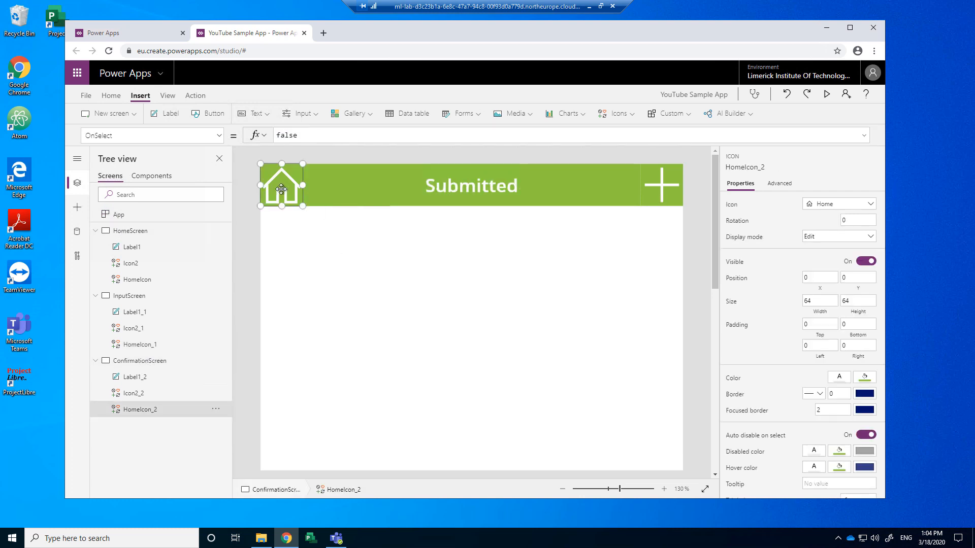
{"action": "double_click", "coordinate": [279, 133]}
{"action": "type", "text": "nav"}
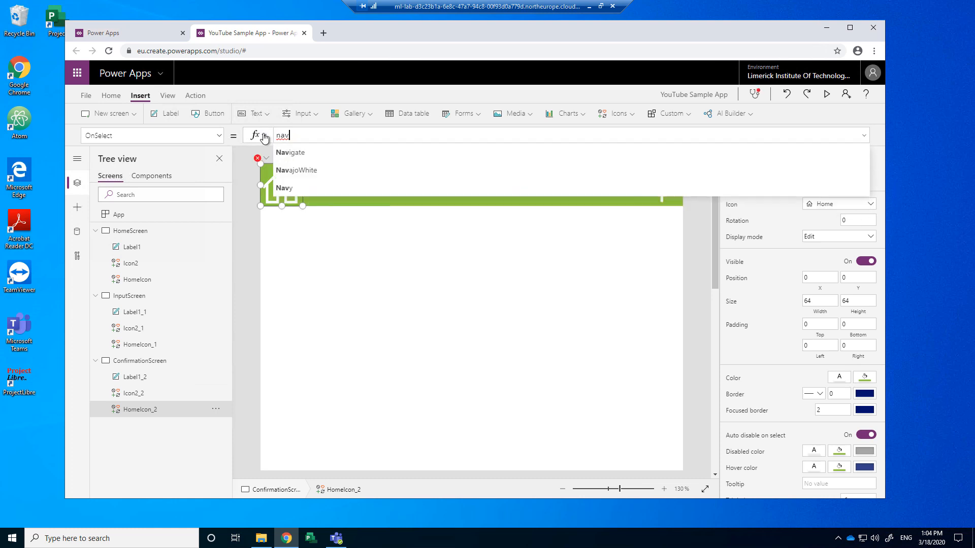
{"action": "key", "text": "Tab"}
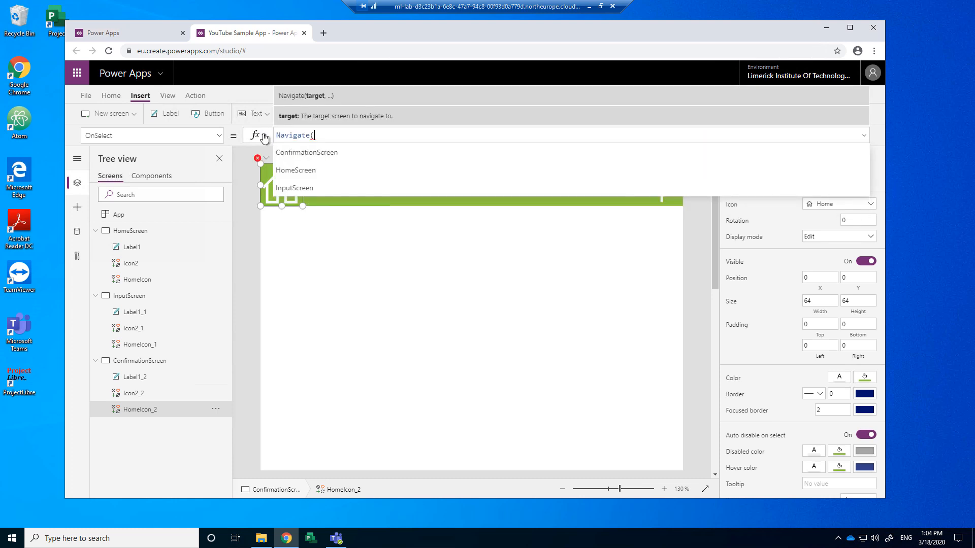
{"action": "left_click", "coordinate": [300, 171]}
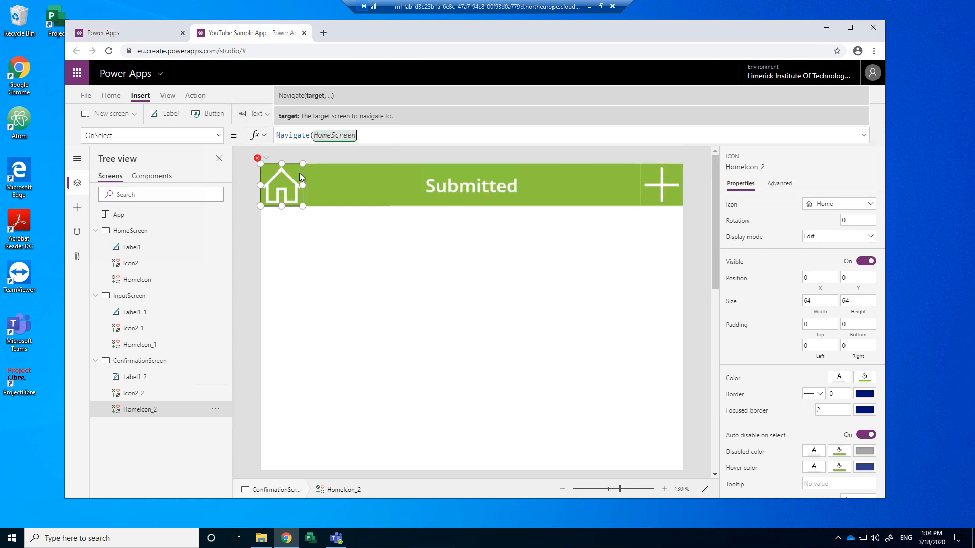
{"action": "type", "text": ")"}
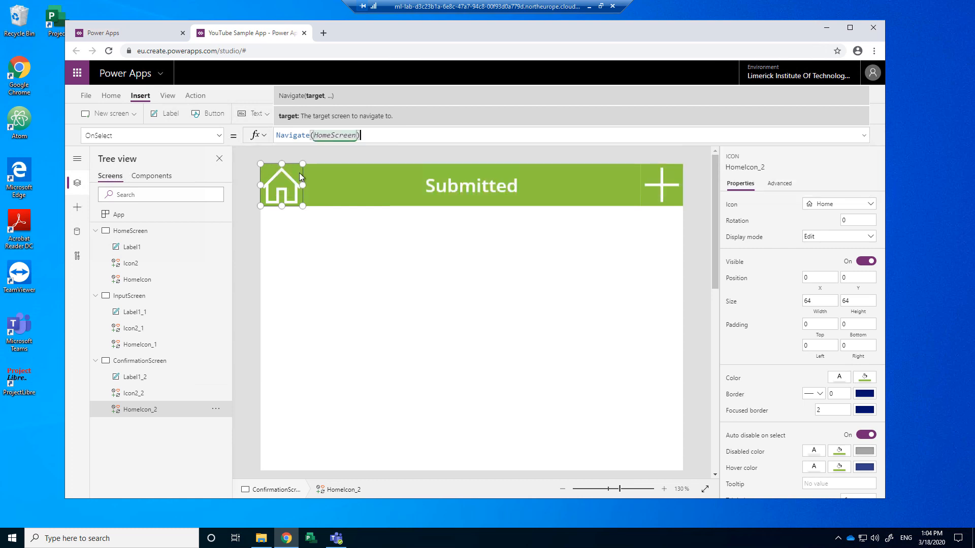
{"action": "left_click", "coordinate": [252, 238]}
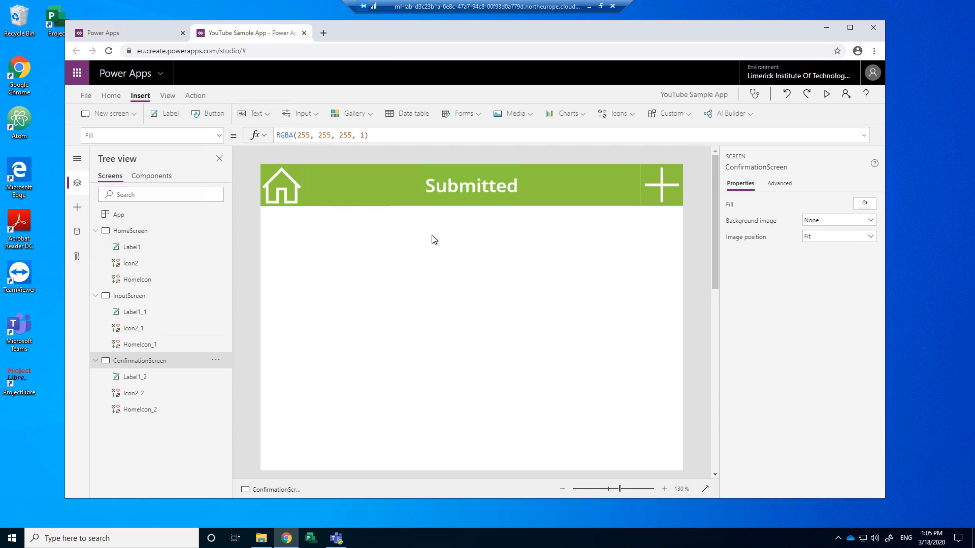
Step: Set the Home screen plus icon's OnSelect to Navigate(InputScreen)
{"action": "left_click", "coordinate": [134, 231]}
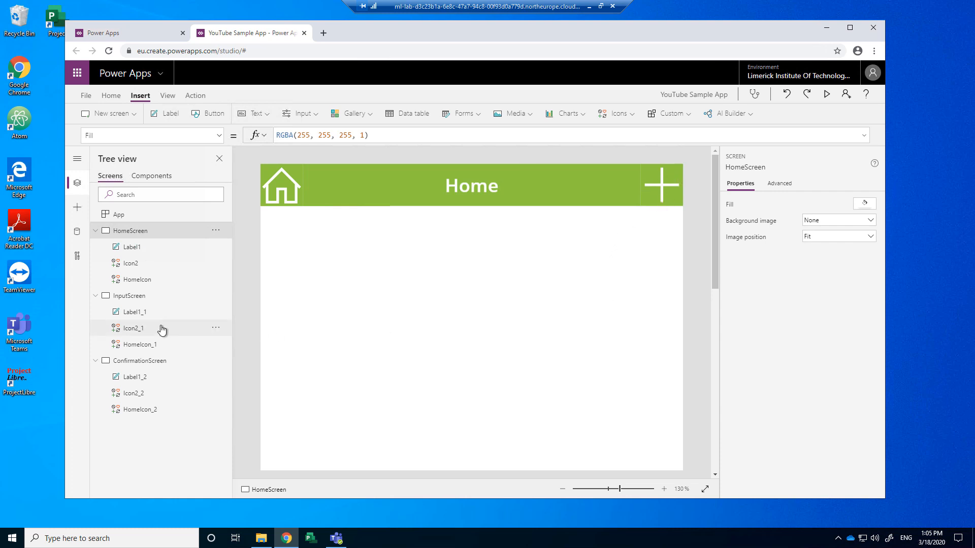
{"action": "left_click", "coordinate": [663, 186]}
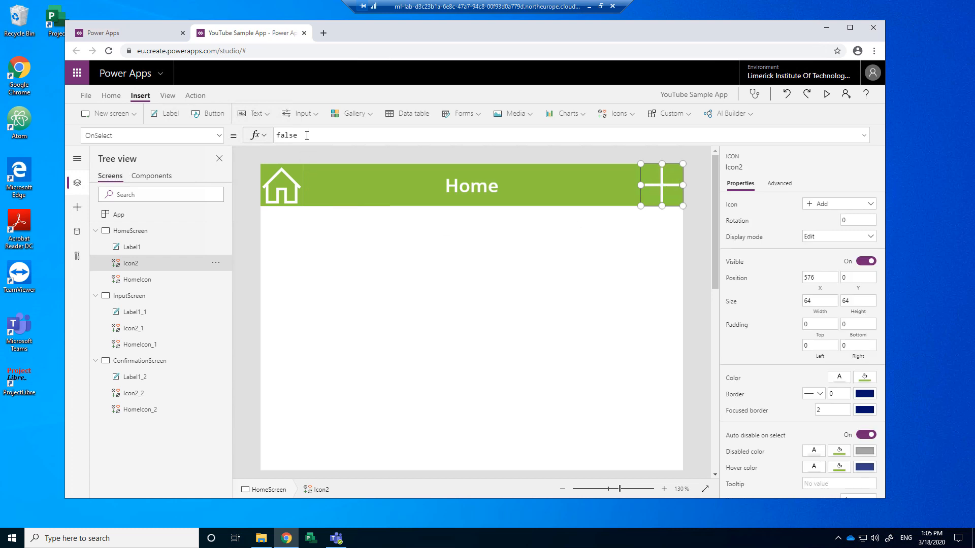
{"action": "double_click", "coordinate": [278, 136]}
{"action": "type", "text": "nav"}
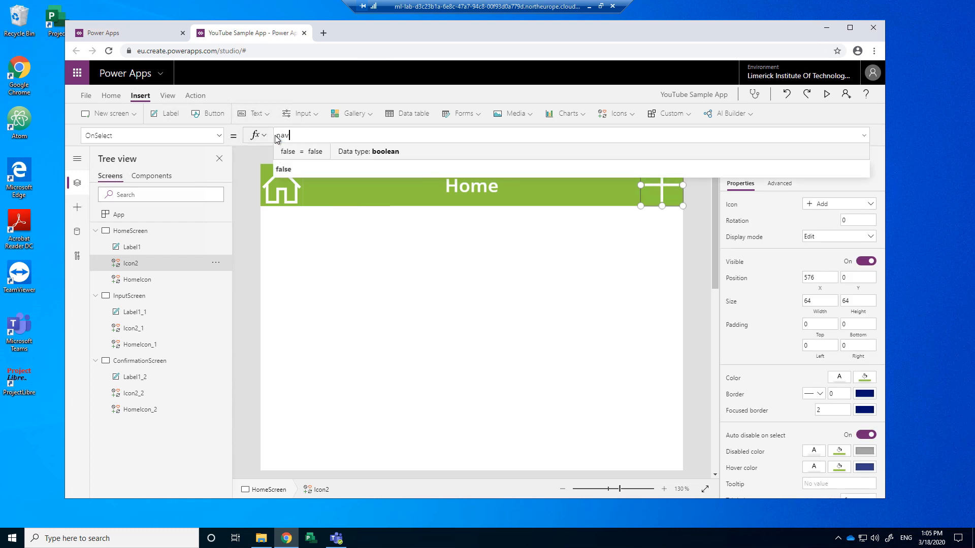
{"action": "left_click", "coordinate": [290, 153]}
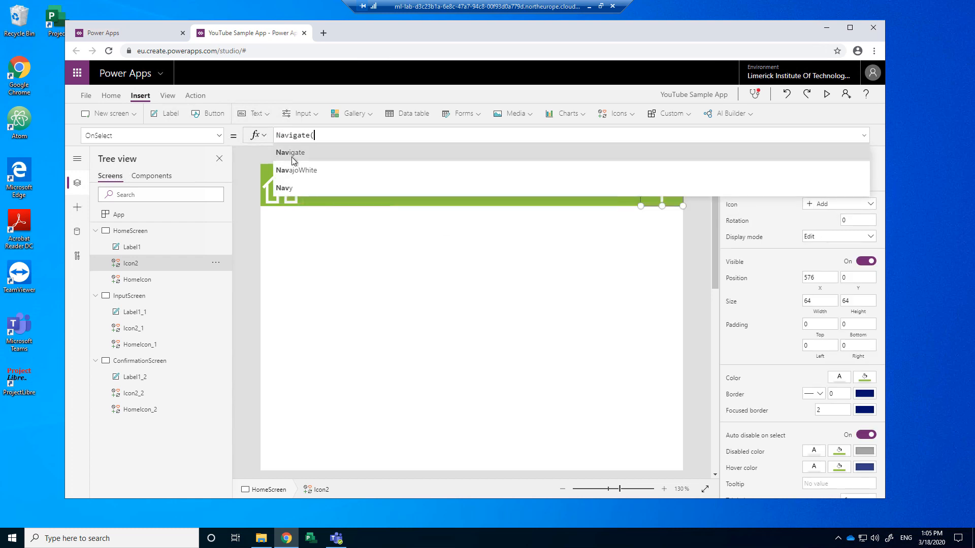
{"action": "left_click", "coordinate": [294, 186]}
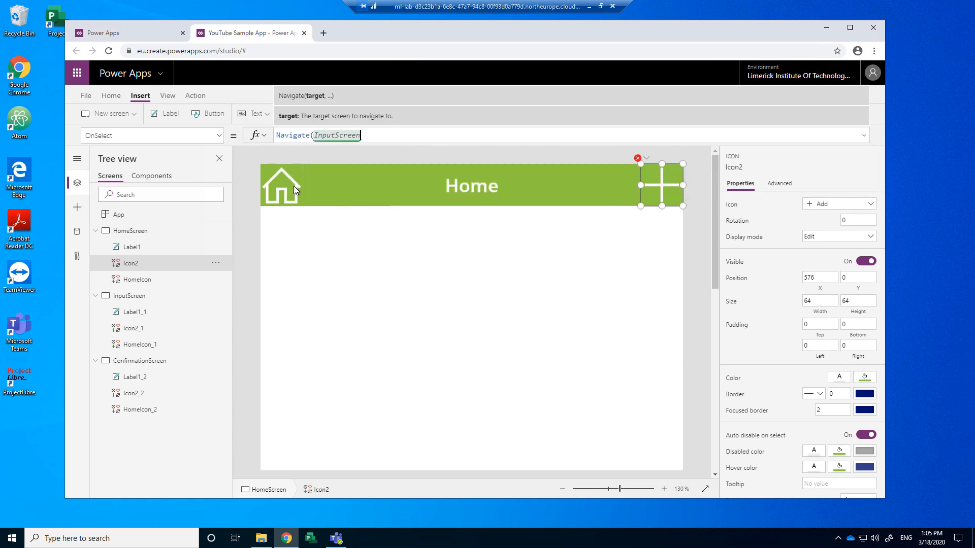
{"action": "type", "text": ")"}
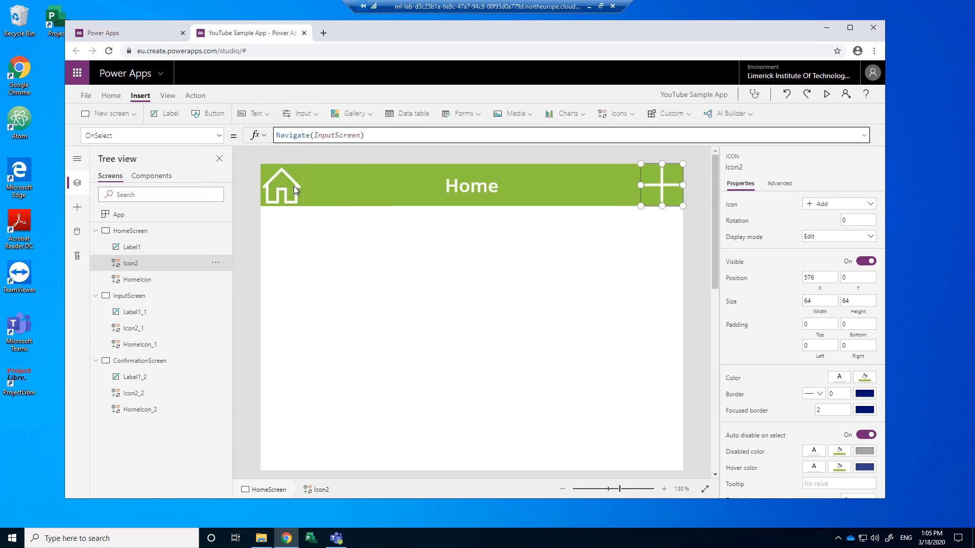
{"action": "left_click", "coordinate": [155, 361]}
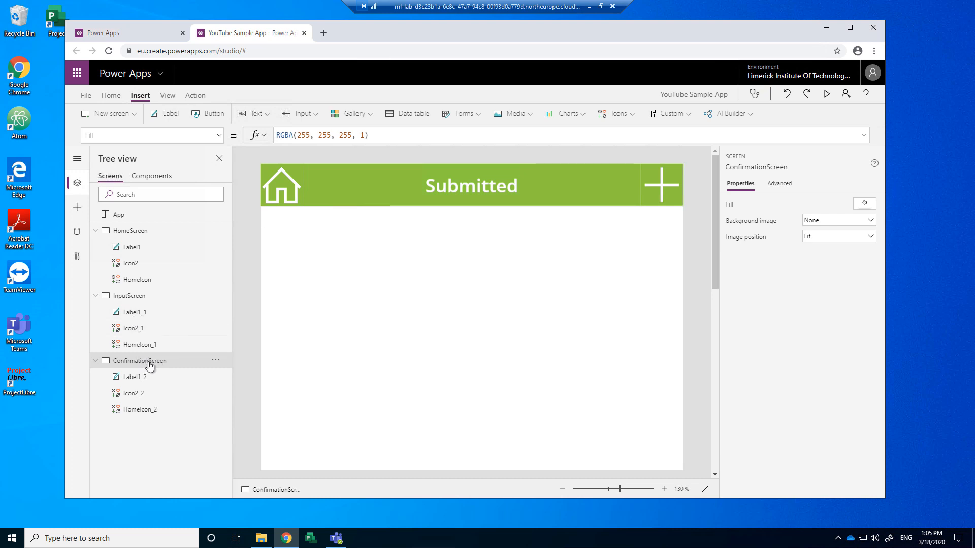
Step: Change the Submitted screen's plus icon to a Check icon
{"action": "left_click", "coordinate": [662, 192]}
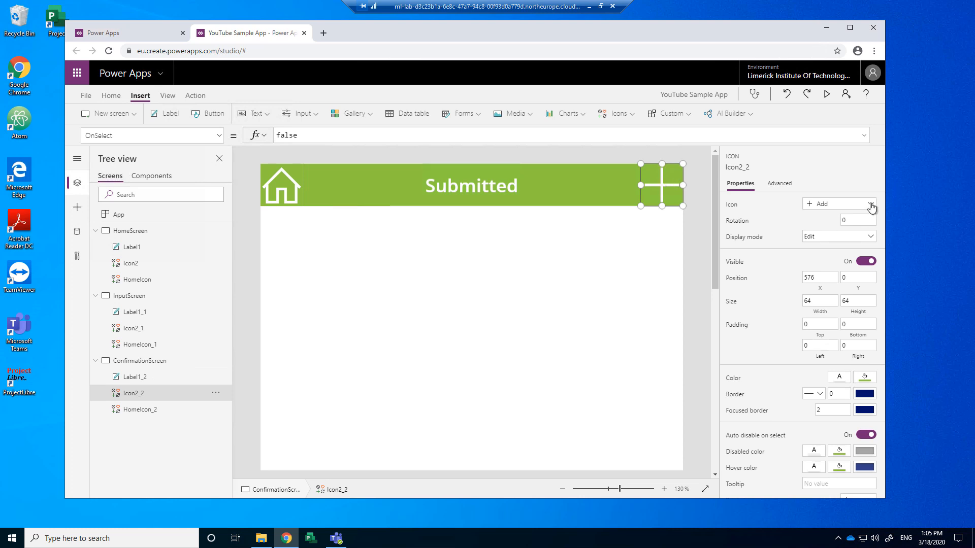
{"action": "left_click", "coordinate": [871, 205]}
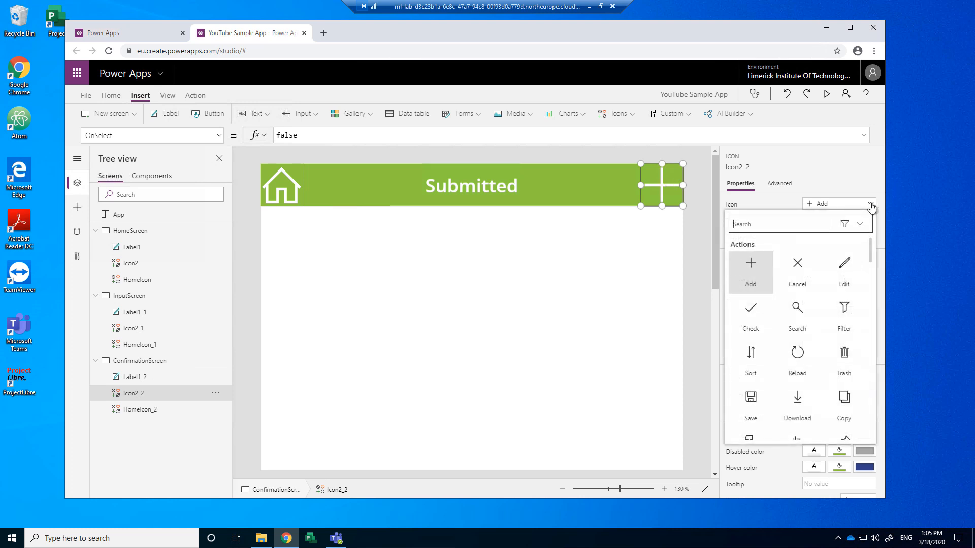
{"action": "left_click", "coordinate": [749, 312]}
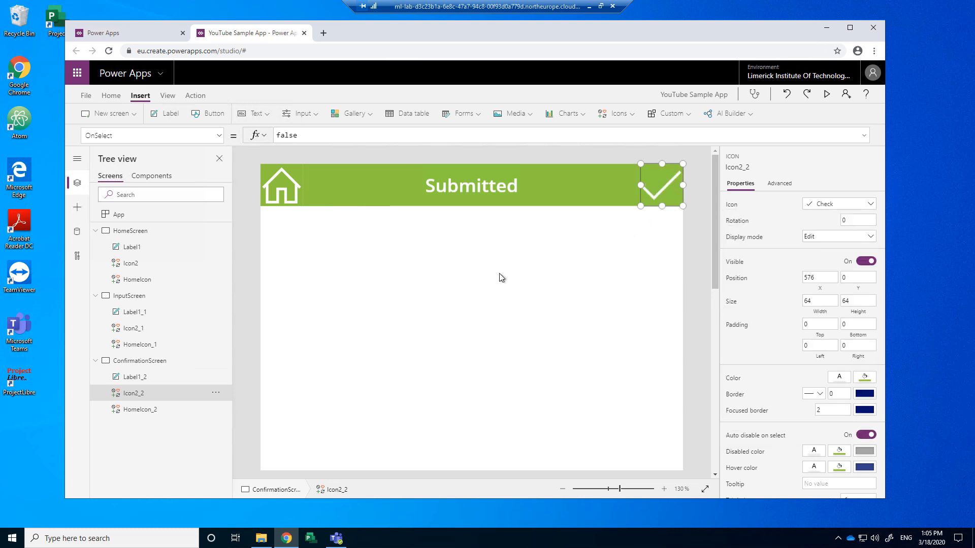
Step: Change the Data Input screen's plus icon to a Check icon
{"action": "left_click", "coordinate": [142, 297]}
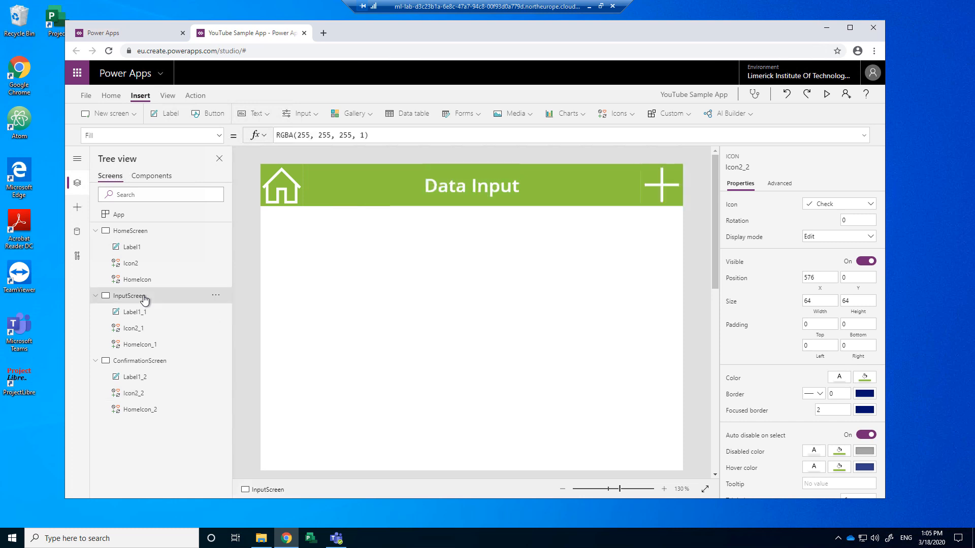
{"action": "left_click", "coordinate": [658, 189]}
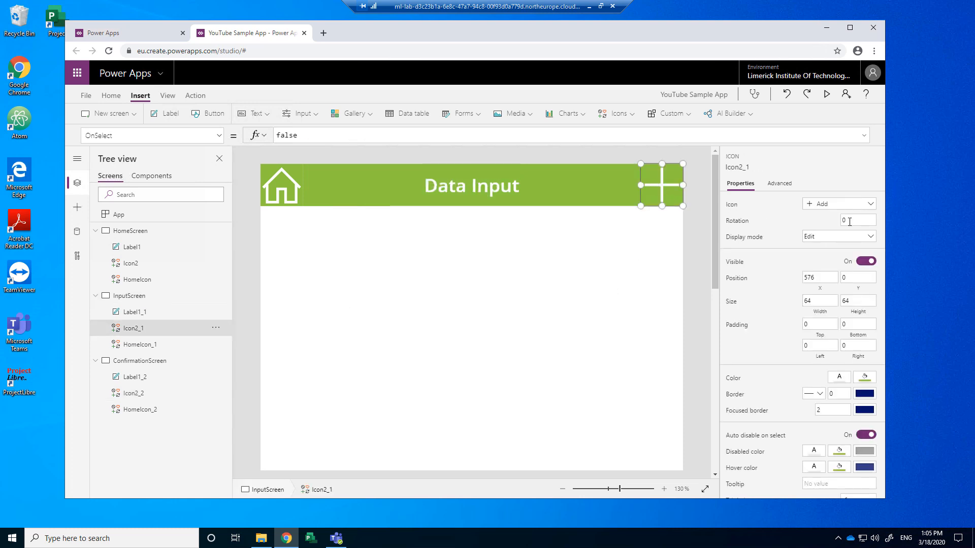
{"action": "left_click", "coordinate": [869, 205]}
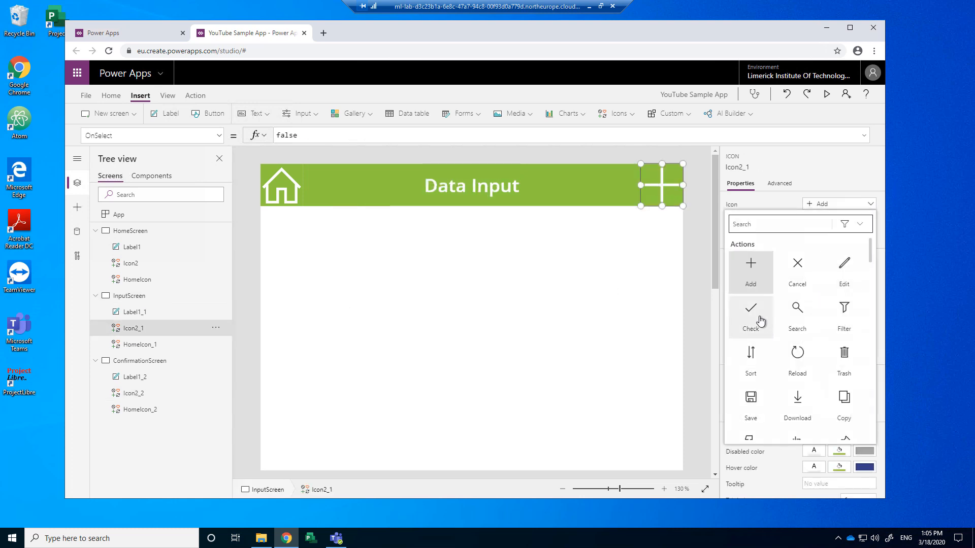
{"action": "left_click", "coordinate": [751, 311]}
{"action": "left_click", "coordinate": [447, 294]}
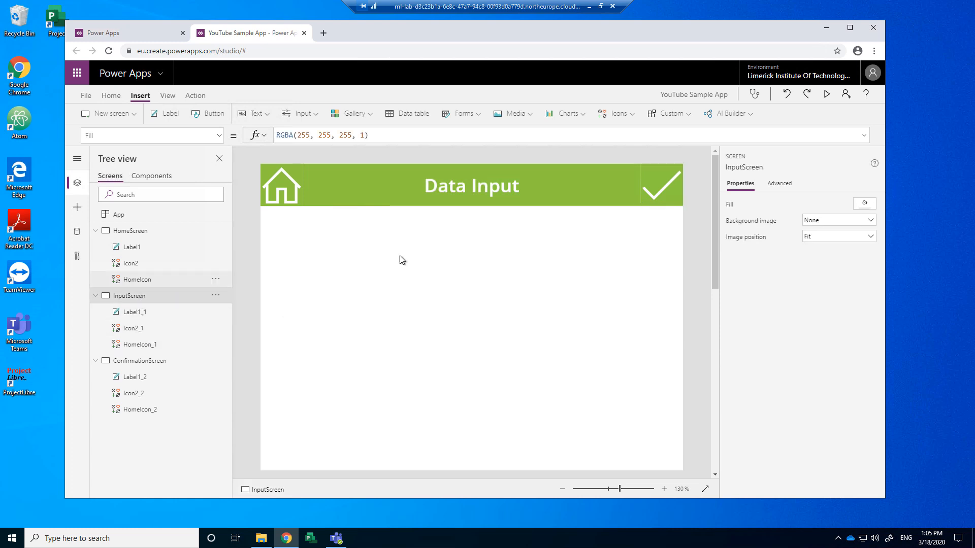
{"action": "left_click", "coordinate": [662, 189]}
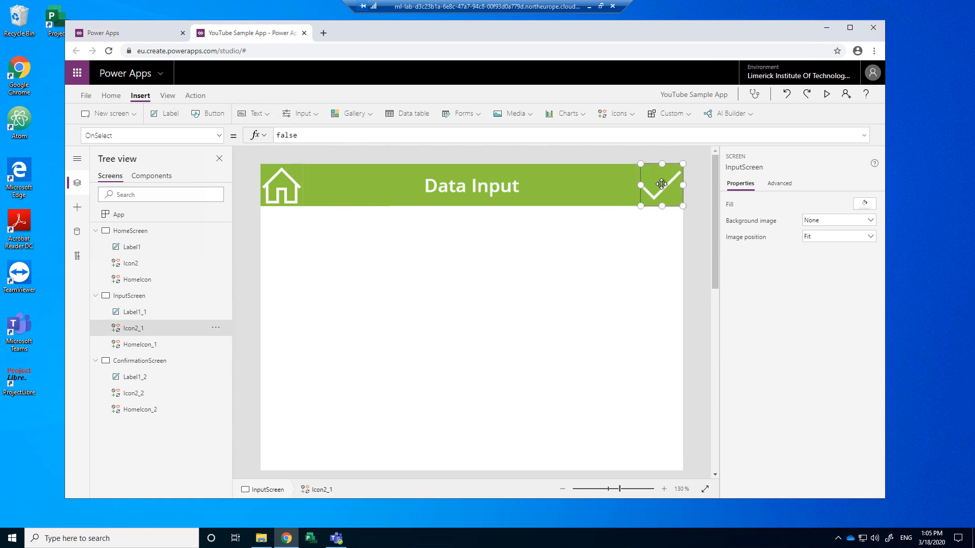
{"action": "left_click", "coordinate": [132, 302]}
{"action": "left_click", "coordinate": [660, 186]}
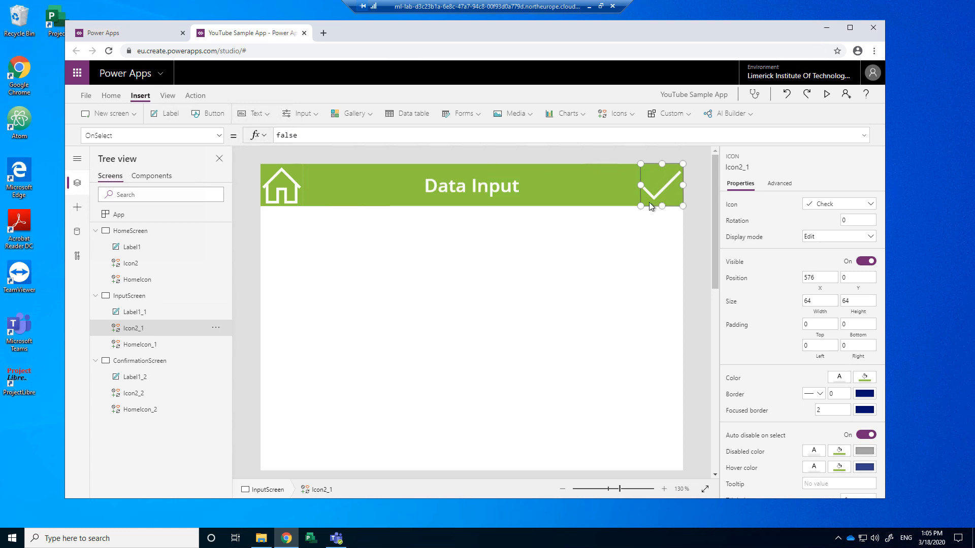
Step: Set Icon2_2's OnSelect to Navigate(HomeScreen), then return to HomeScreen
{"action": "left_click", "coordinate": [135, 361]}
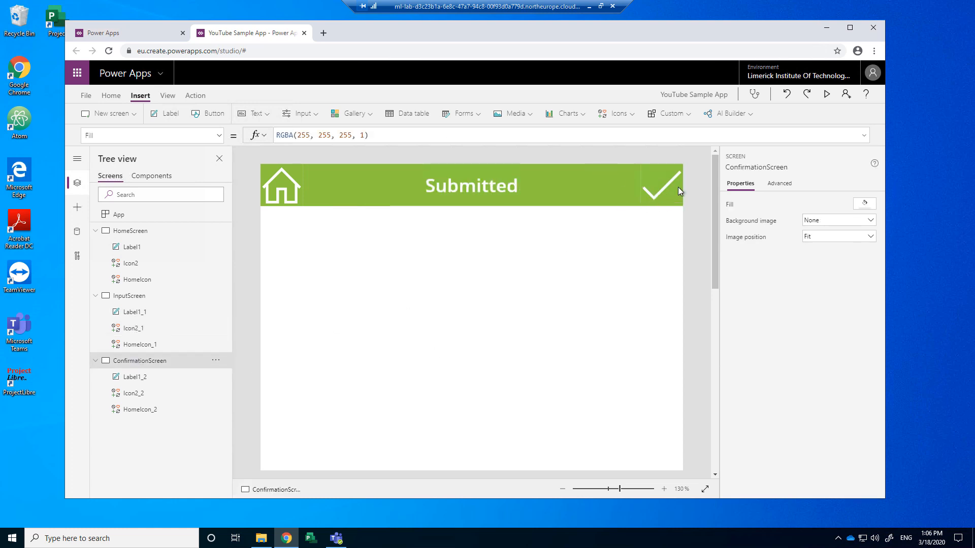
{"action": "left_click", "coordinate": [663, 190]}
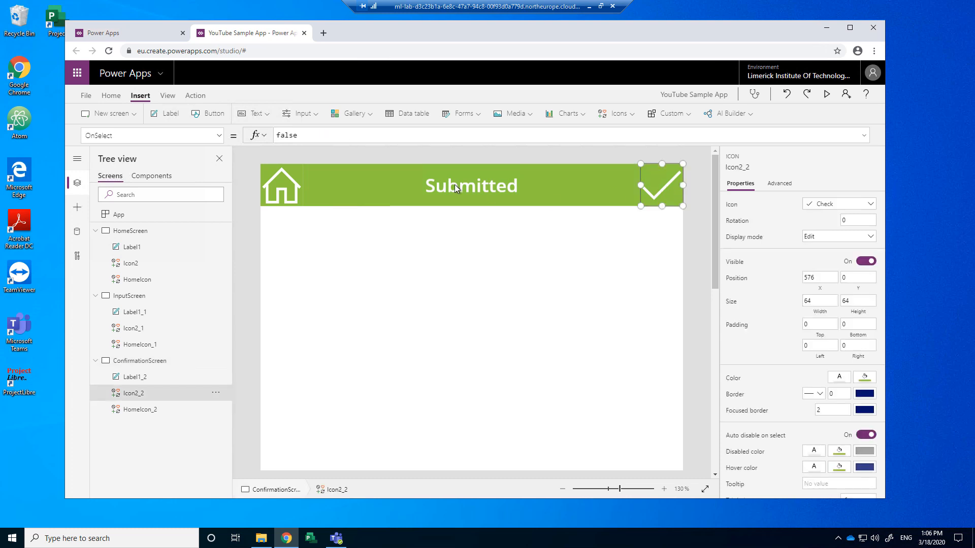
{"action": "double_click", "coordinate": [282, 136]}
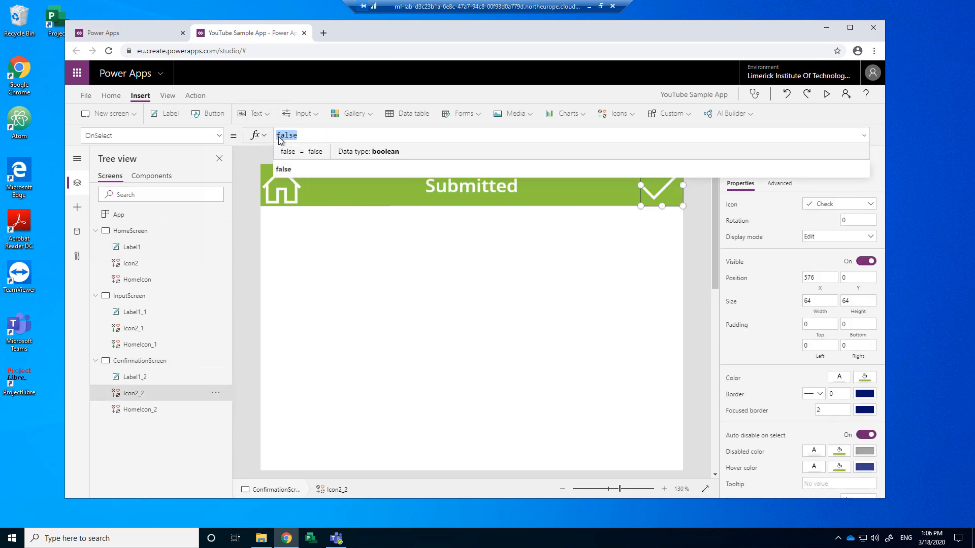
{"action": "type", "text": "na"}
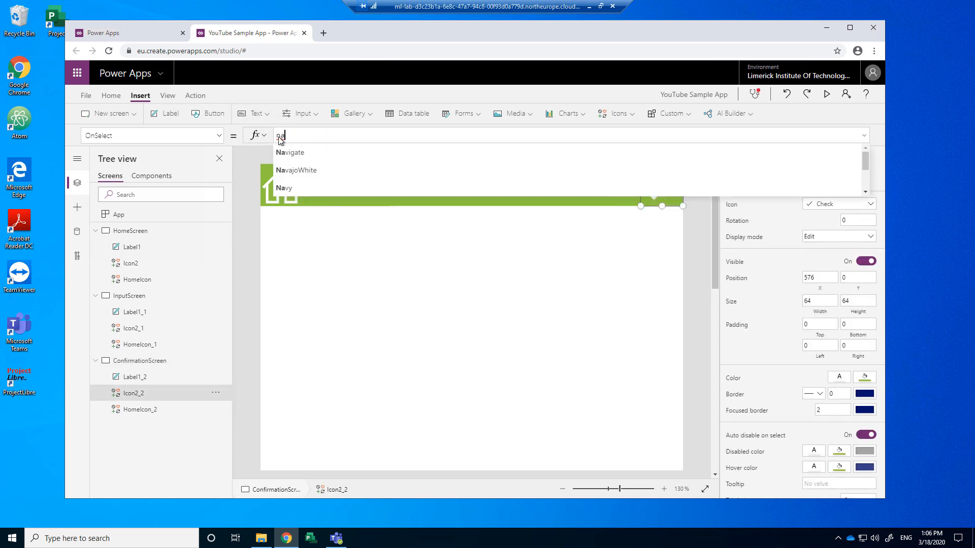
{"action": "left_click", "coordinate": [301, 152]}
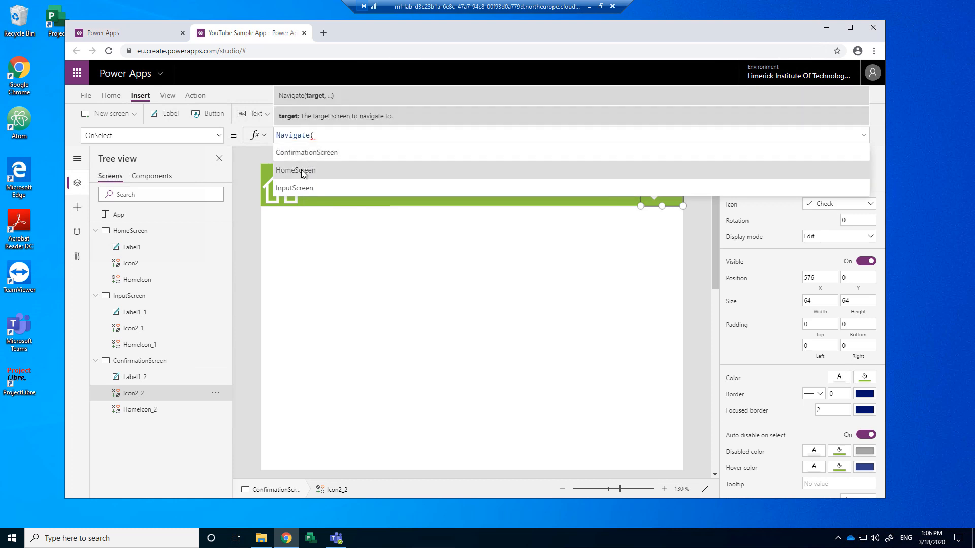
{"action": "left_click", "coordinate": [303, 171]}
{"action": "type", "text": ")"}
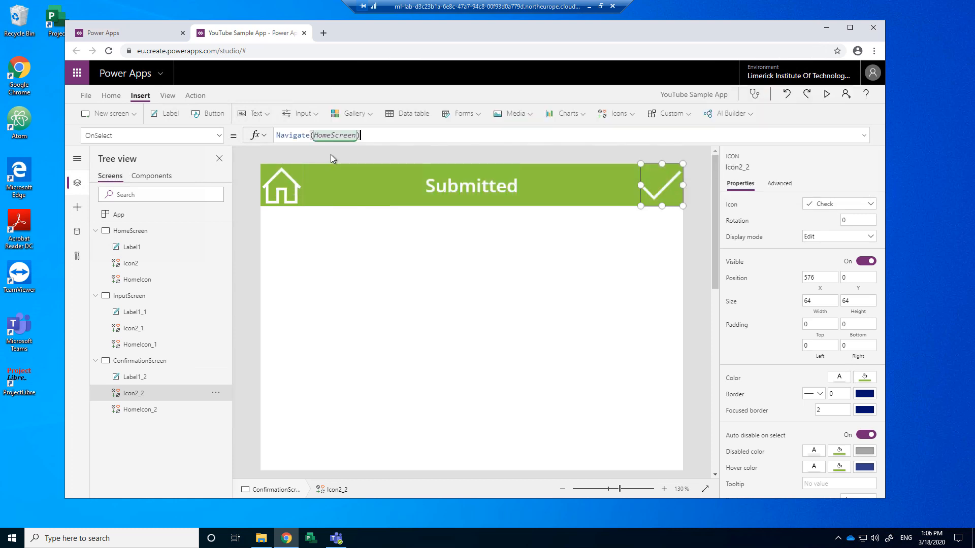
{"action": "left_click", "coordinate": [249, 213]}
{"action": "left_click", "coordinate": [146, 231]}
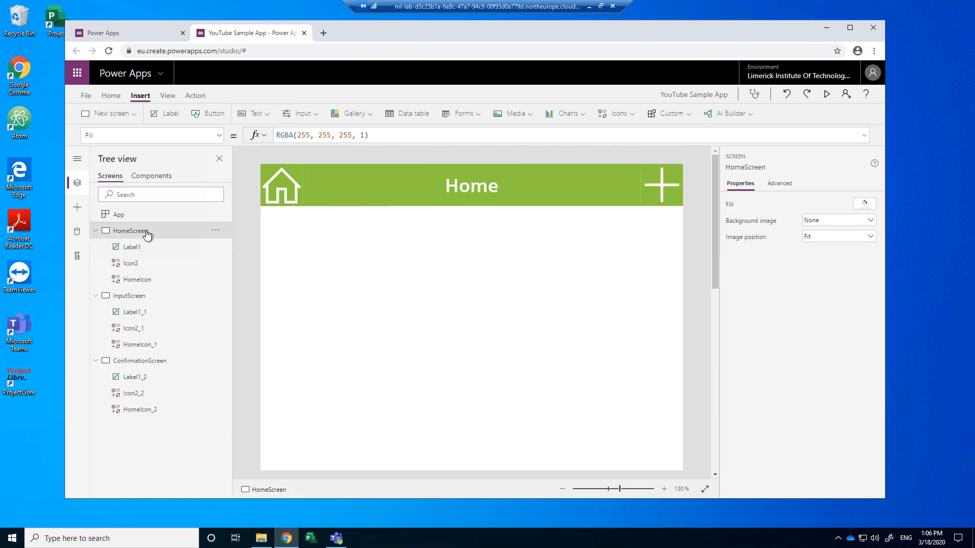
Step: Preview the app going Home to Data Input and back twice, then reopen InputScreen for editing
{"action": "left_click", "coordinate": [827, 96]}
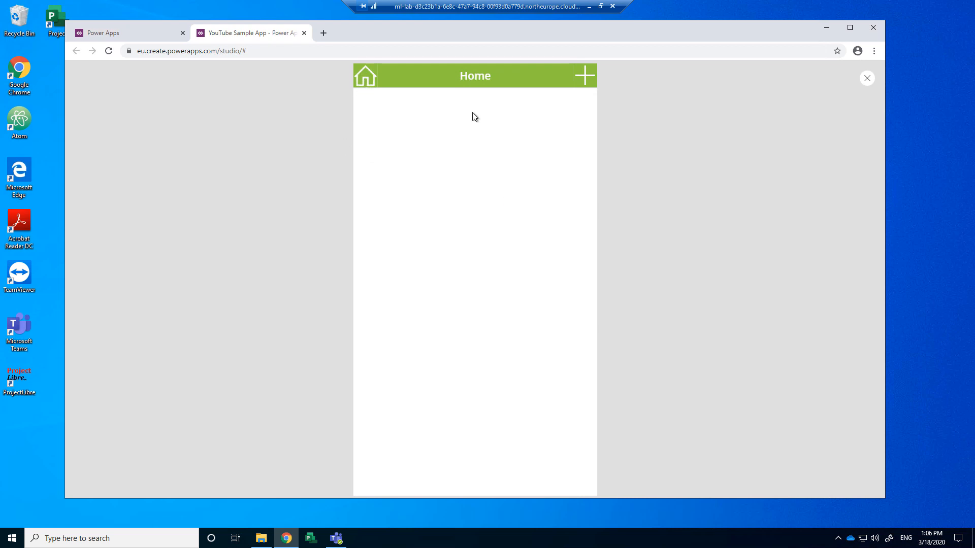
{"action": "left_click", "coordinate": [584, 82]}
{"action": "left_click", "coordinate": [364, 79]}
{"action": "left_click", "coordinate": [584, 78]}
{"action": "left_click", "coordinate": [362, 82]}
{"action": "left_click", "coordinate": [867, 78]}
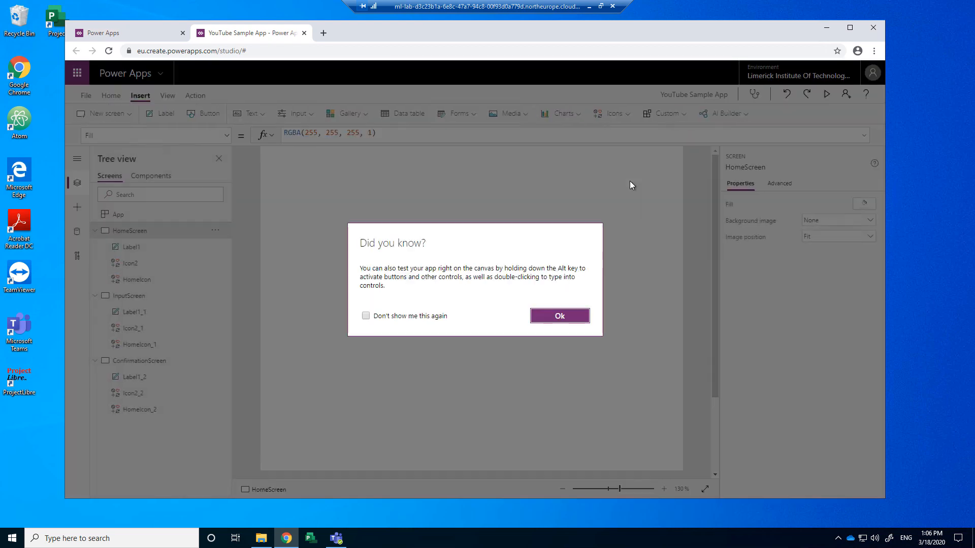
{"action": "left_click", "coordinate": [559, 316]}
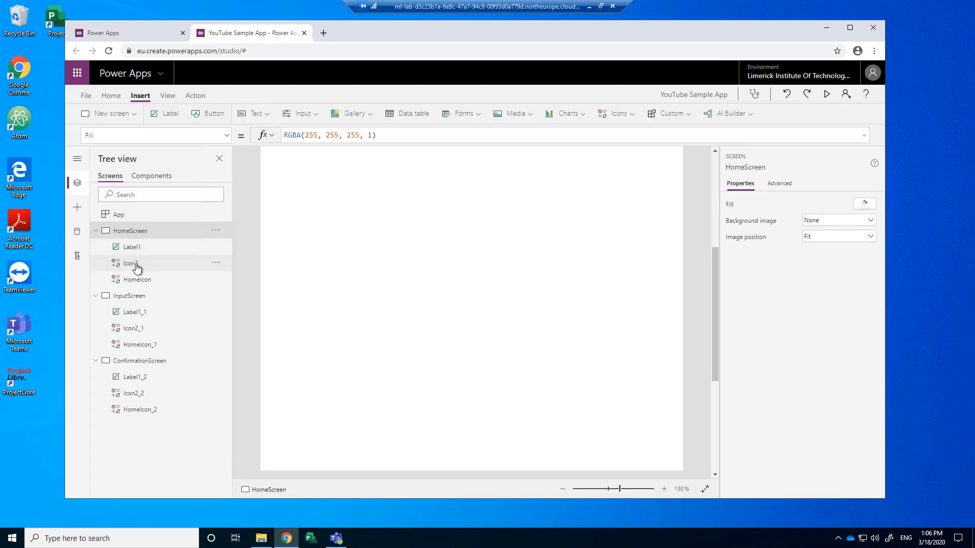
{"action": "left_click", "coordinate": [128, 296]}
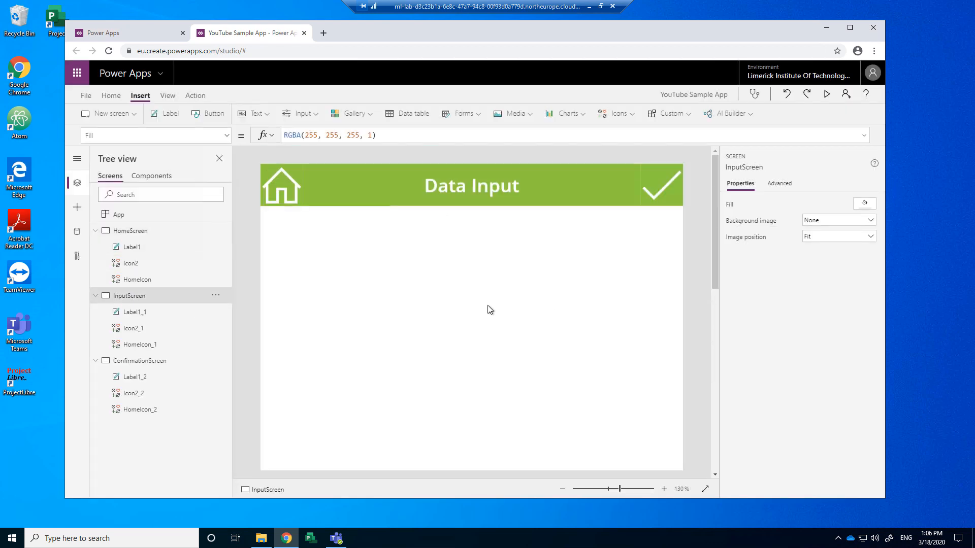
Step: Set the Data Input check icon's OnSelect to Navigate(ConfirmationScreen)
{"action": "left_click", "coordinate": [666, 190]}
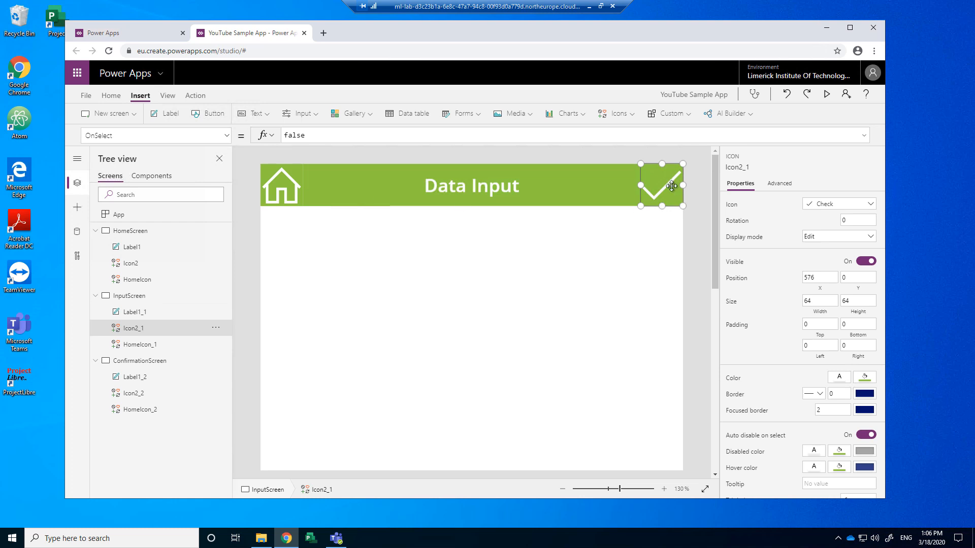
{"action": "double_click", "coordinate": [301, 133]}
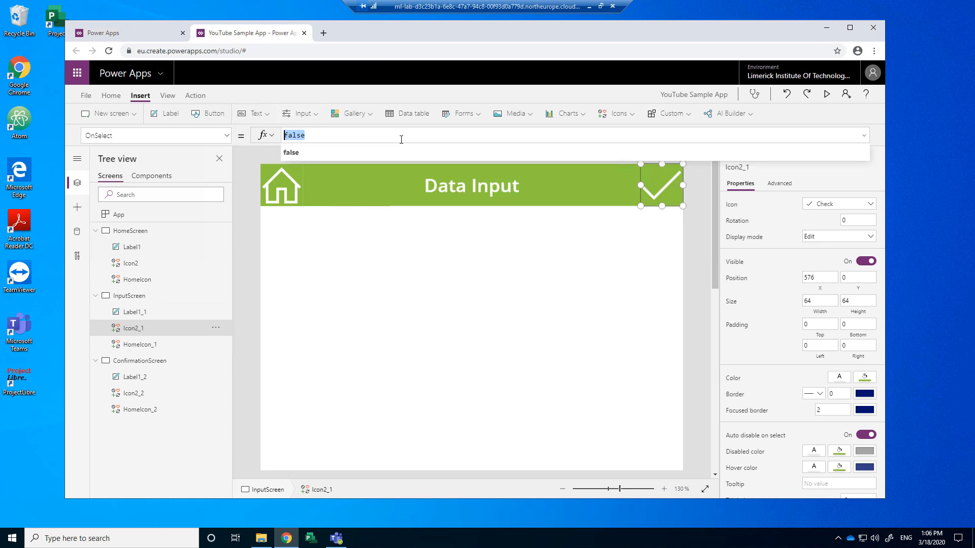
{"action": "type", "text": "Na"}
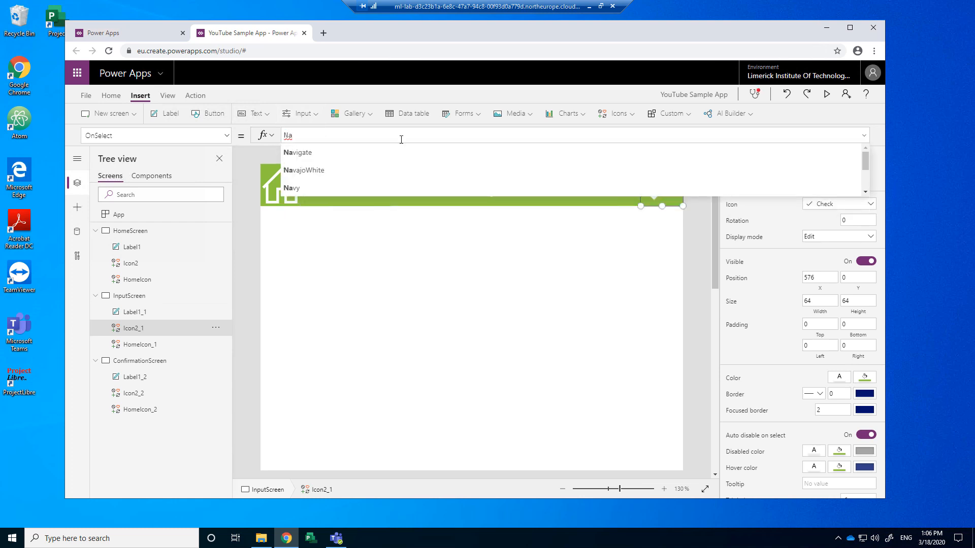
{"action": "key", "text": "Tab"}
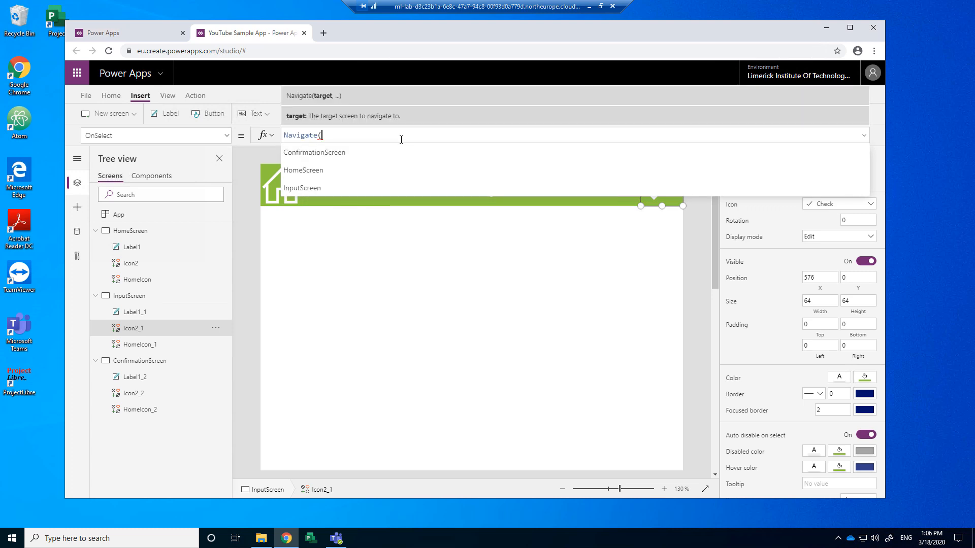
{"action": "left_click", "coordinate": [379, 152]}
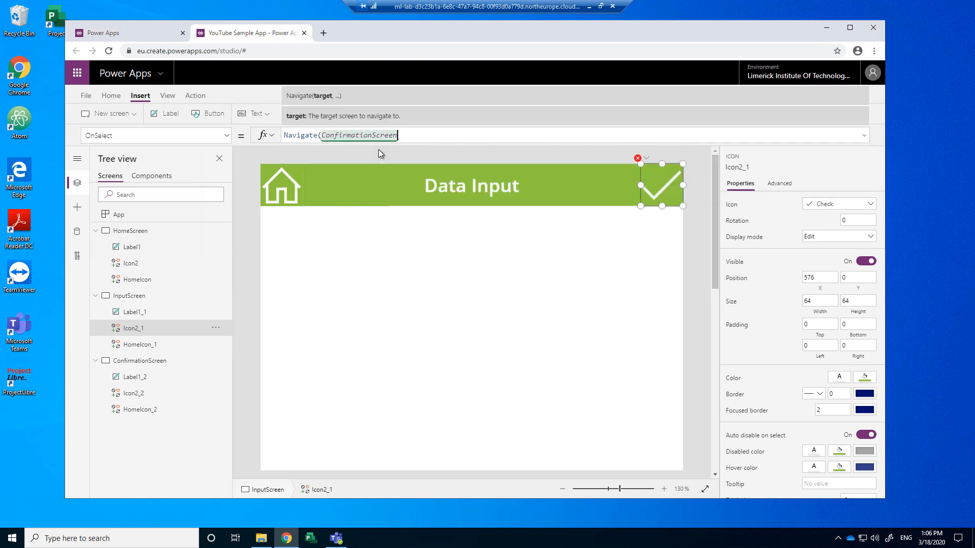
{"action": "type", "text": ")"}
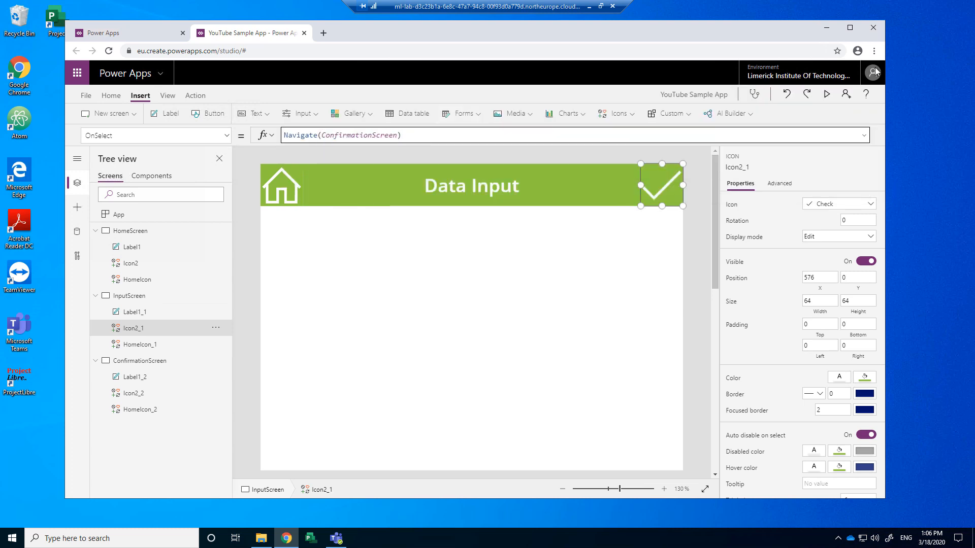
Step: Preview the full Home, Data Input, Submitted loop, then close the preview
{"action": "left_click", "coordinate": [826, 94]}
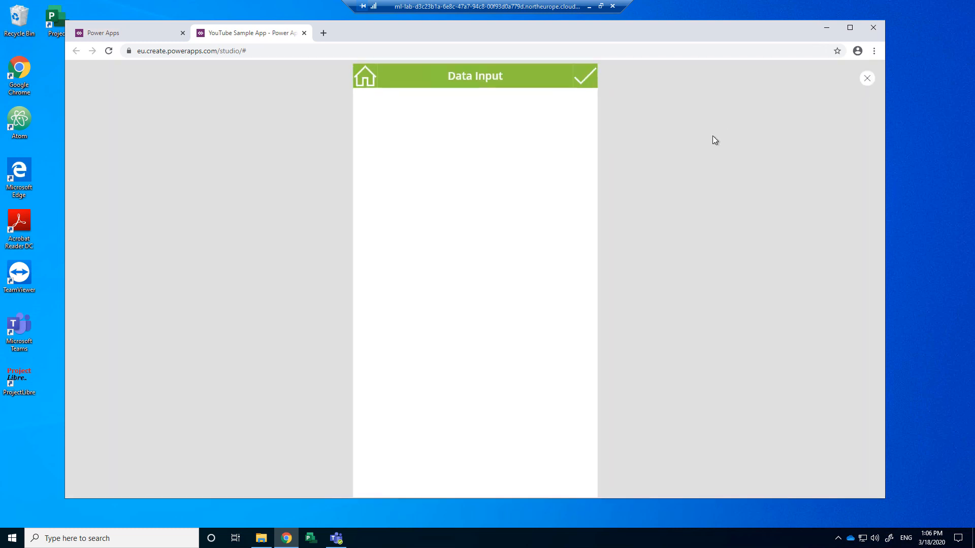
{"action": "left_click", "coordinate": [584, 81]}
{"action": "left_click", "coordinate": [583, 81]}
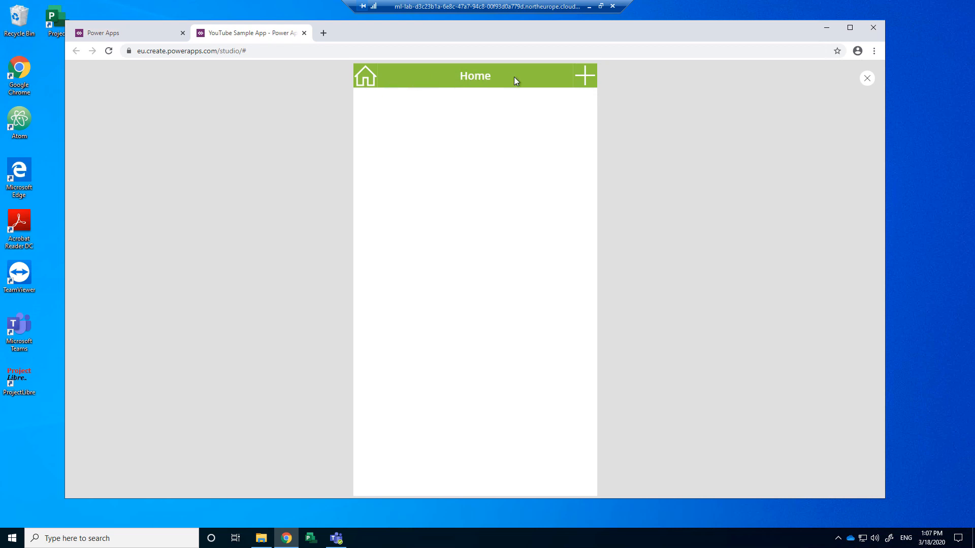
{"action": "left_click", "coordinate": [584, 79]}
{"action": "left_click", "coordinate": [580, 84]}
{"action": "left_click", "coordinate": [582, 83]}
{"action": "left_click", "coordinate": [867, 82]}
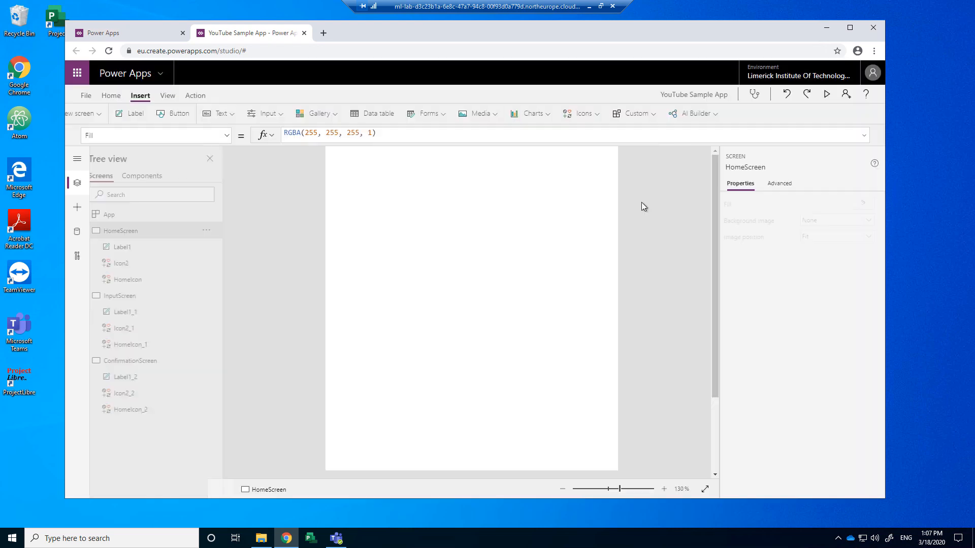
{"action": "left_click", "coordinate": [548, 322]}
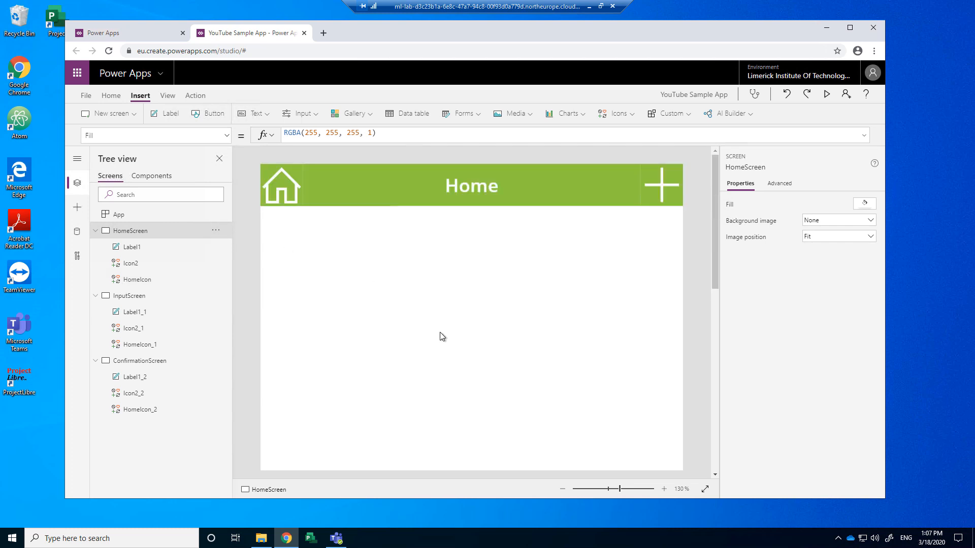
Step: Zoom the canvas out to 50% and open ConfirmationScreen from the Tree view
{"action": "scroll", "coordinate": [440, 333], "scroll_direction": "down", "scroll_amount": 4}
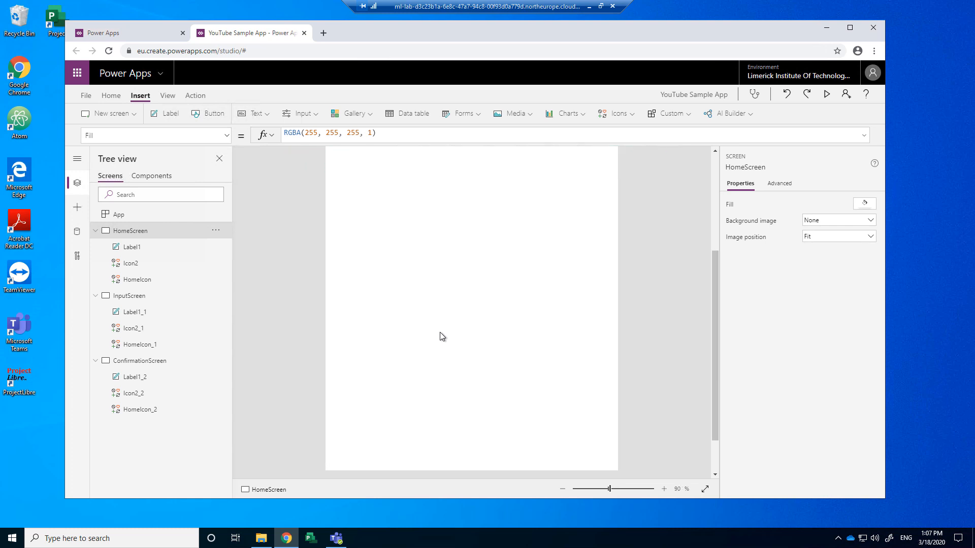
{"action": "scroll", "coordinate": [440, 333], "scroll_direction": "down", "scroll_amount": 4}
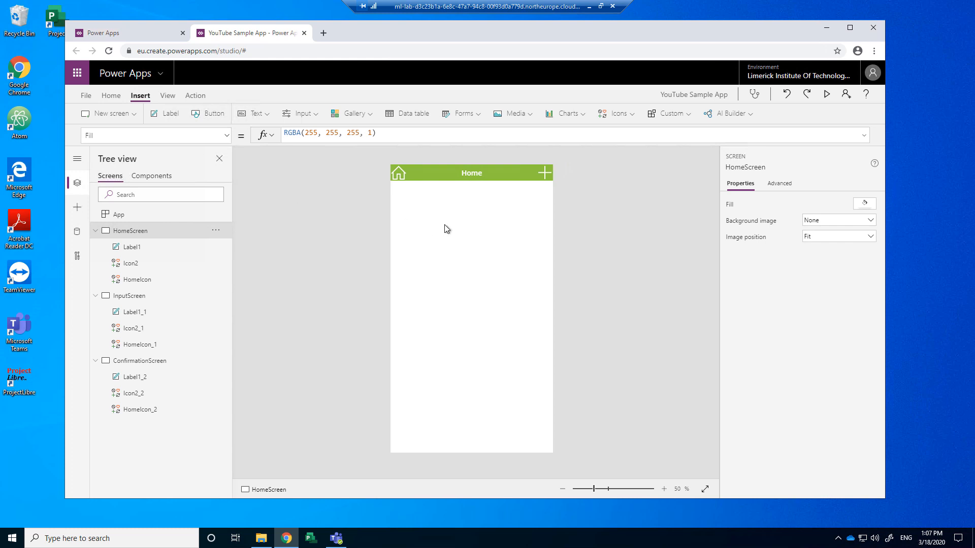
{"action": "left_click", "coordinate": [145, 361]}
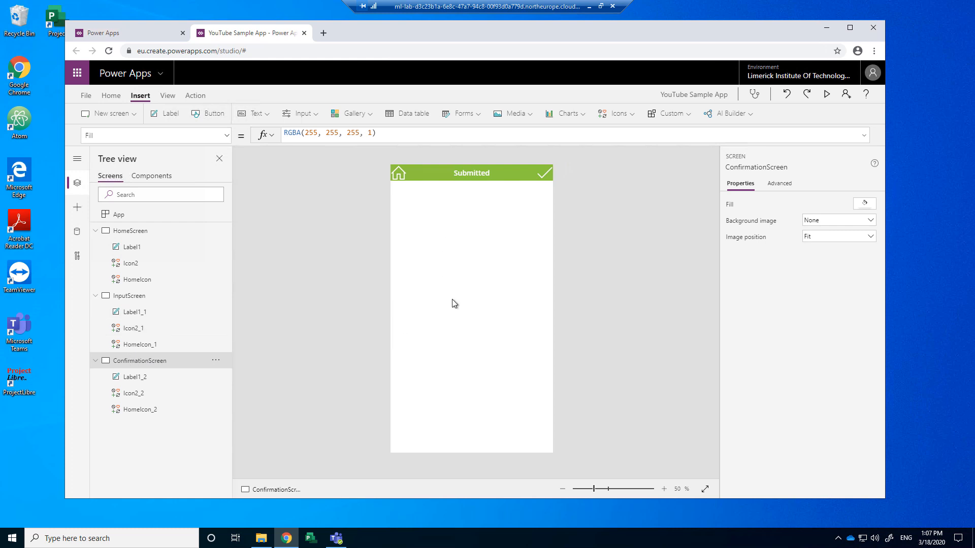
Step: Add a centred text label reading 'Your Data has been submitted' at mid-screen
{"action": "left_click", "coordinate": [253, 116]}
{"action": "left_click", "coordinate": [256, 135]}
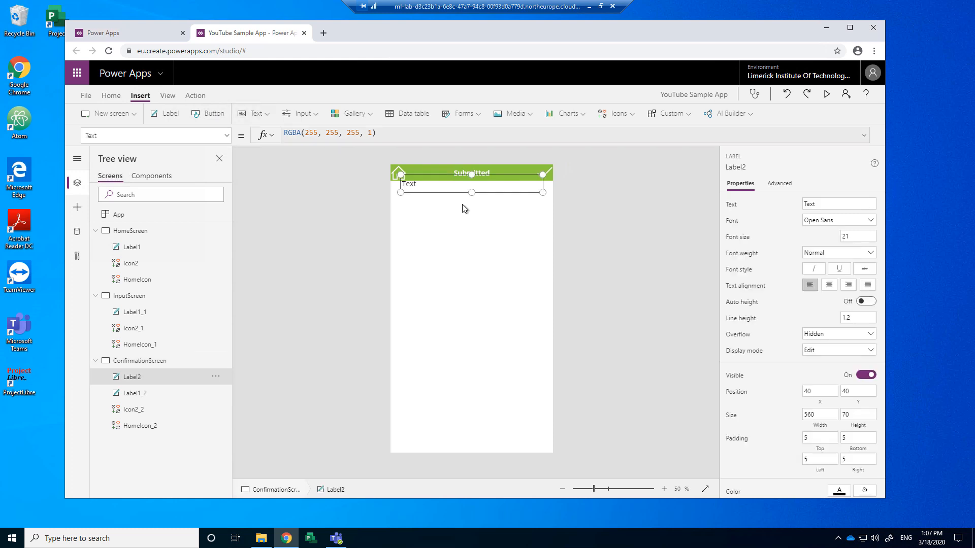
{"action": "left_click_drag", "start_coordinate": [458, 191], "coordinate": [457, 255]}
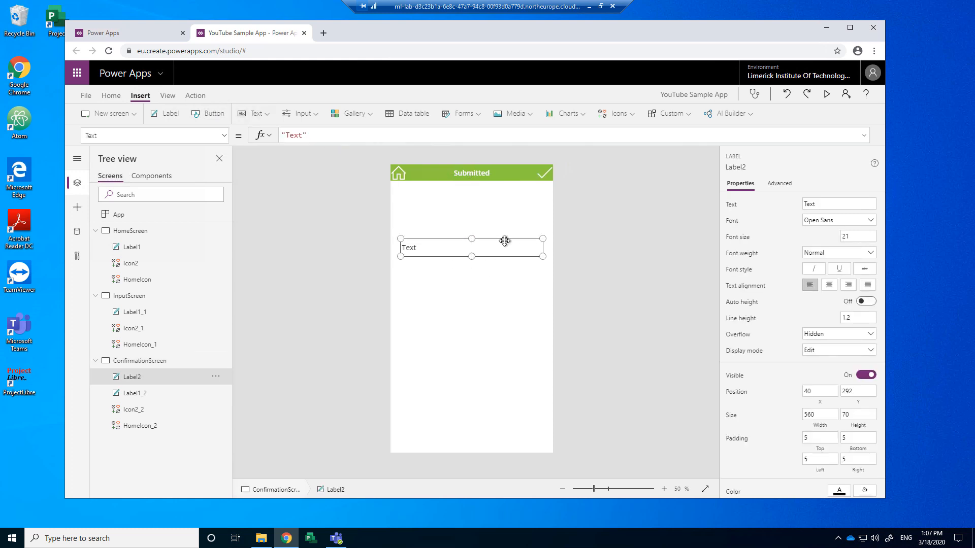
{"action": "left_click", "coordinate": [828, 286]}
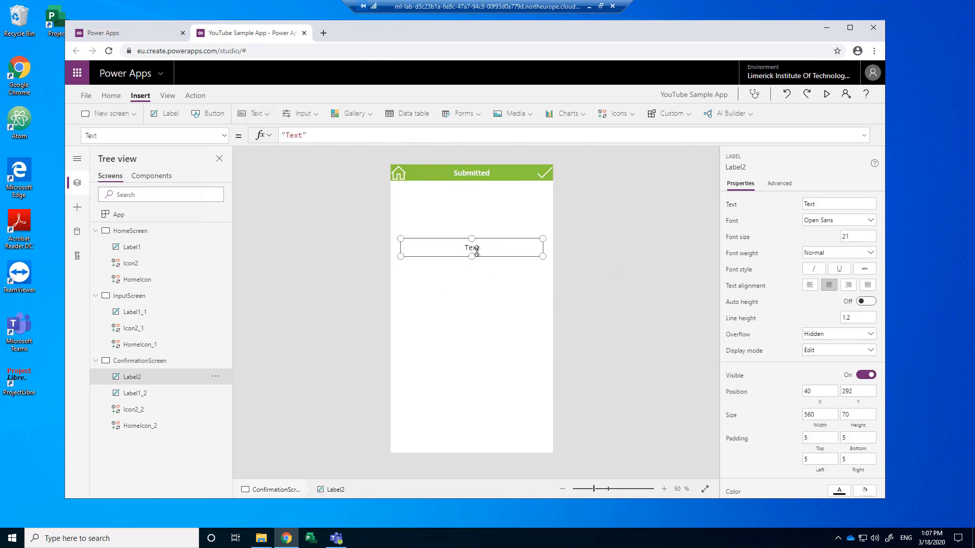
{"action": "left_click", "coordinate": [817, 204]}
{"action": "type", "text": "Your Data has be"}
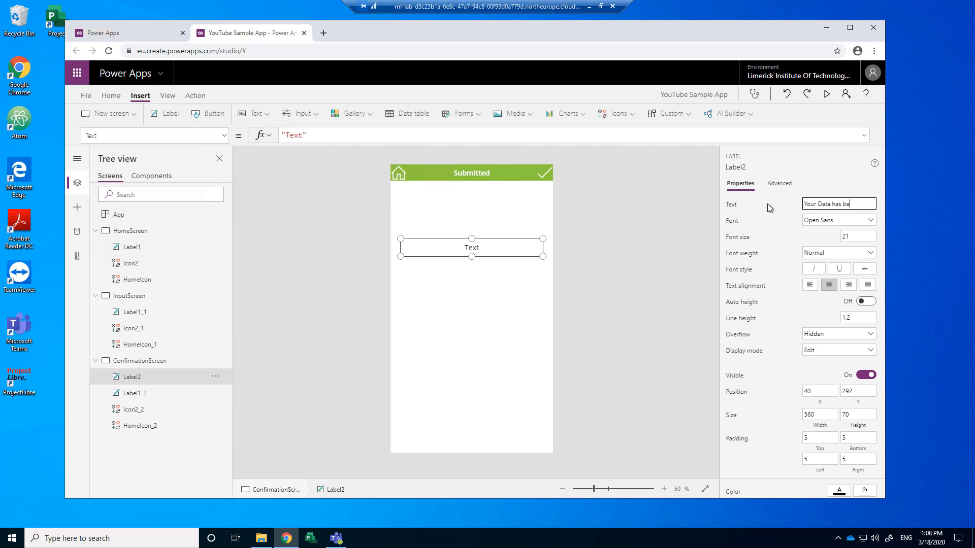
{"action": "type", "text": "en submitted"}
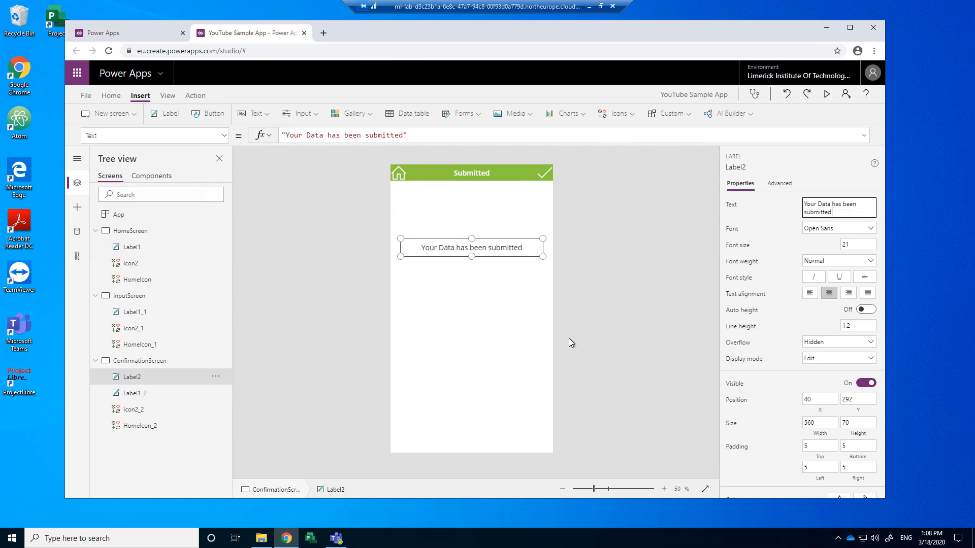
Step: Give the label font size 50, a narrower taller box, and Y position 300
{"action": "double_click", "coordinate": [847, 244]}
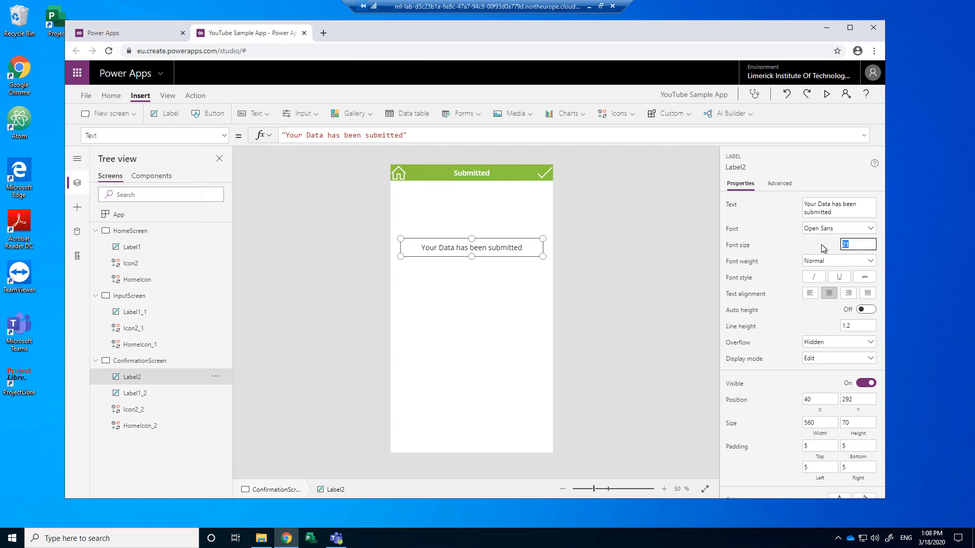
{"action": "type", "text": "50"}
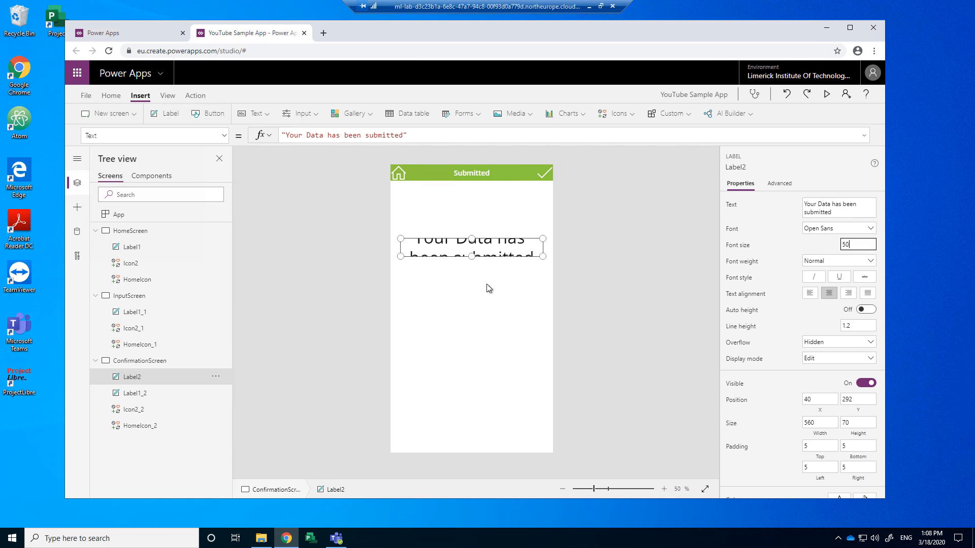
{"action": "left_click_drag", "start_coordinate": [472, 257], "coordinate": [471, 286]}
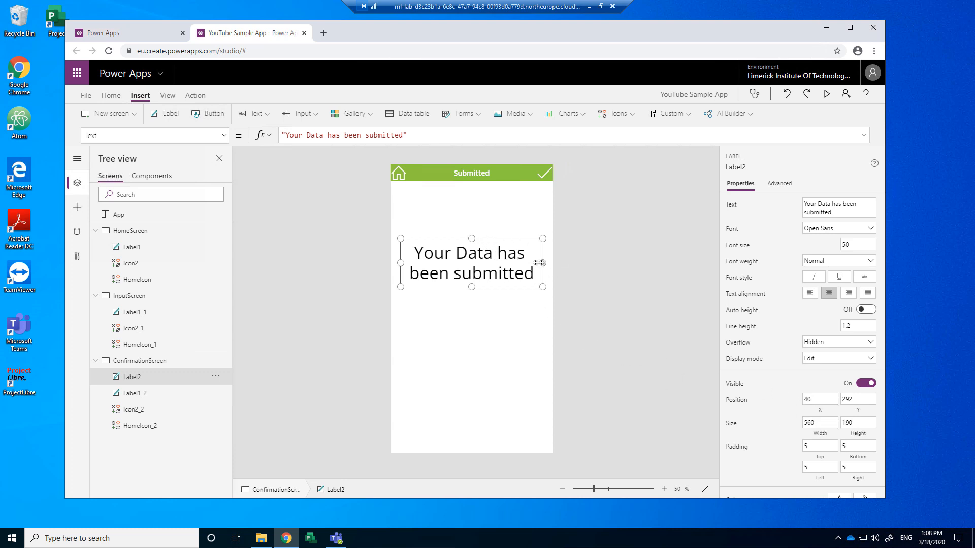
{"action": "left_click_drag", "start_coordinate": [542, 262], "coordinate": [537, 263]}
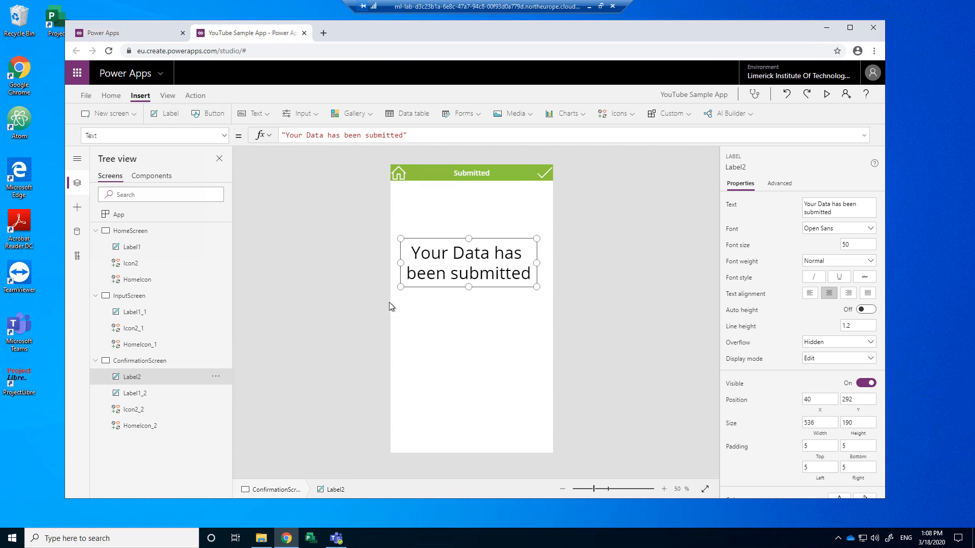
{"action": "left_click_drag", "start_coordinate": [400, 262], "coordinate": [406, 262]}
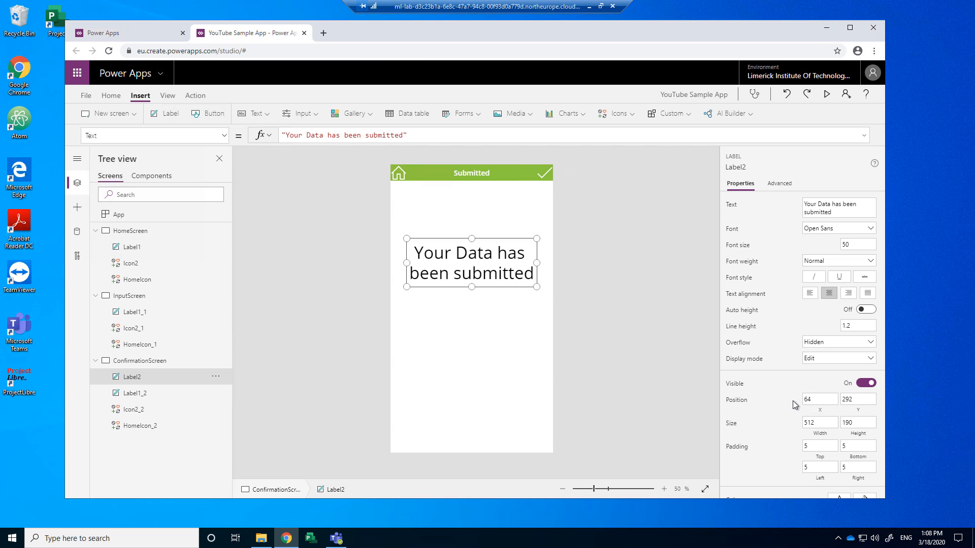
{"action": "left_click", "coordinate": [858, 400]}
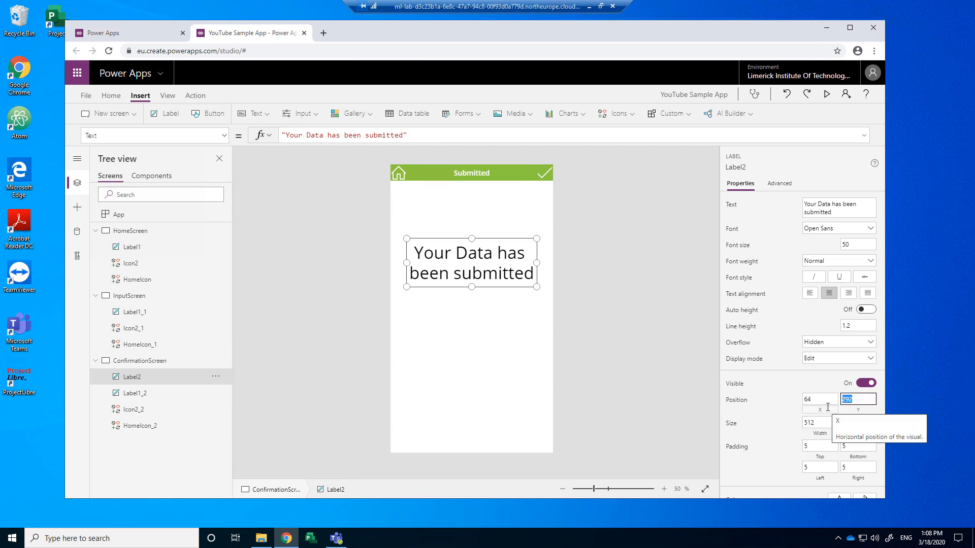
{"action": "type", "text": "300"}
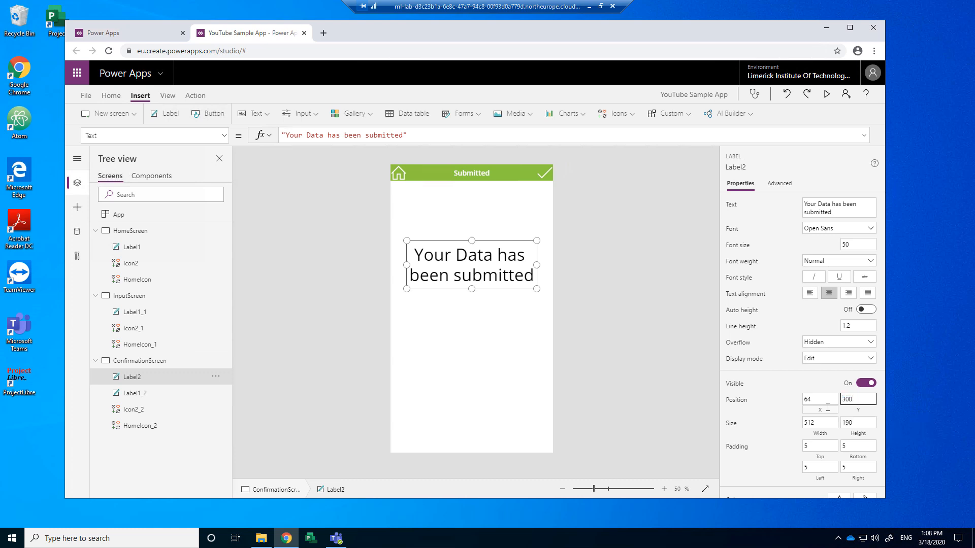
{"action": "left_click", "coordinate": [362, 328]}
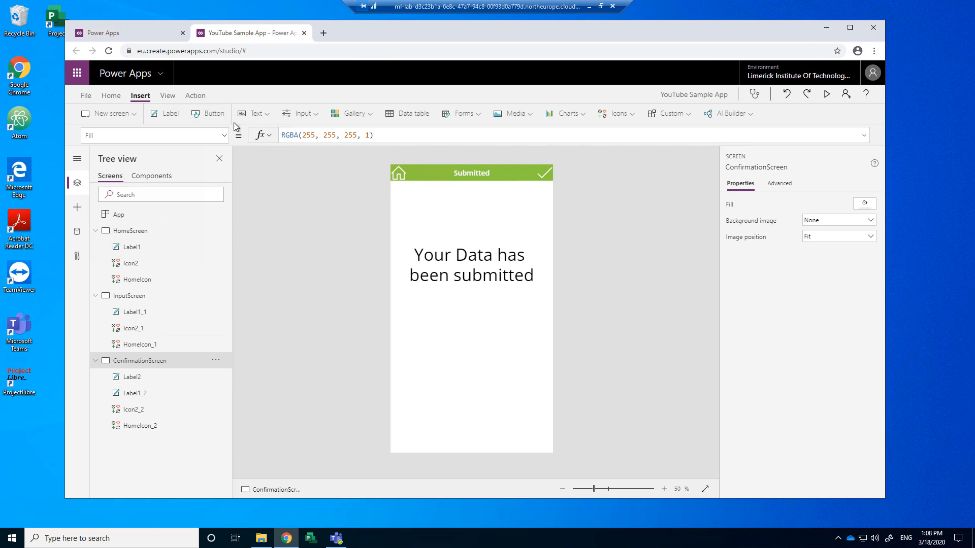
Step: Insert a button below the message, widen it, and caption it 'Return to Home'
{"action": "left_click", "coordinate": [208, 115]}
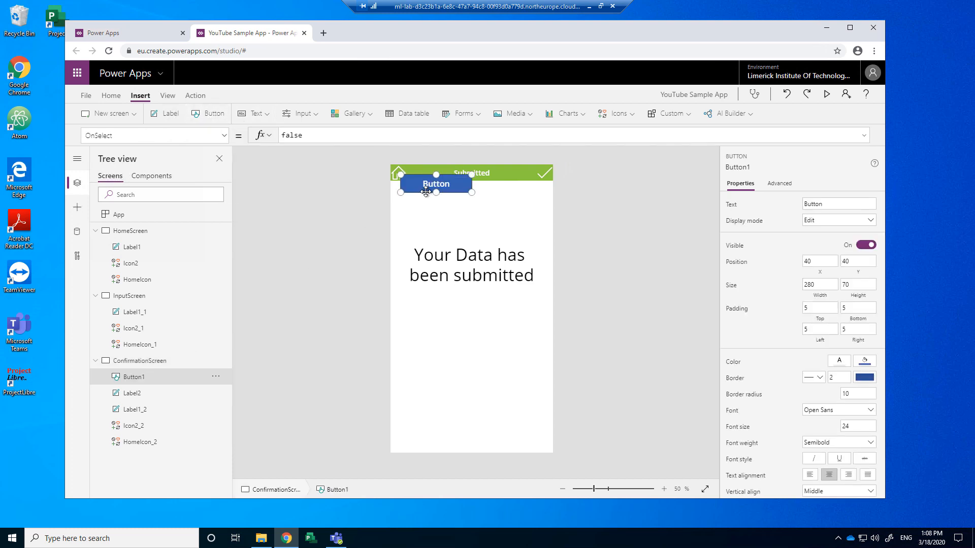
{"action": "left_click_drag", "start_coordinate": [426, 191], "coordinate": [431, 318]}
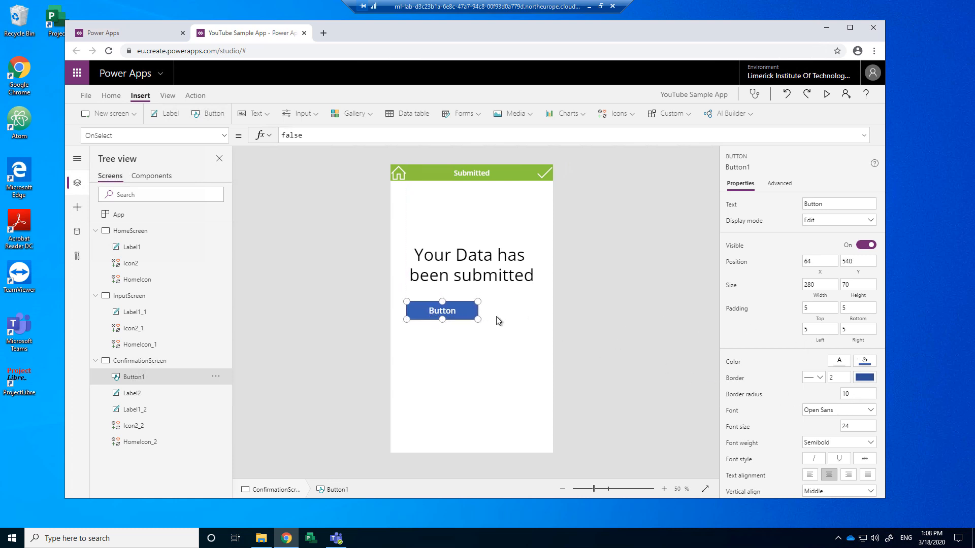
{"action": "left_click_drag", "start_coordinate": [477, 320], "coordinate": [537, 319]}
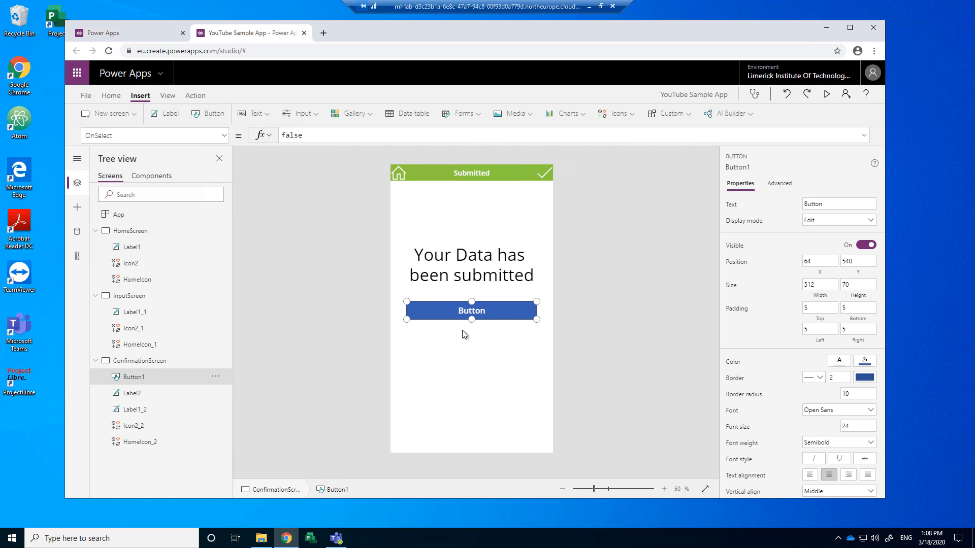
{"action": "left_click_drag", "start_coordinate": [842, 205], "coordinate": [799, 212]}
{"action": "type", "text": "Return to Home"}
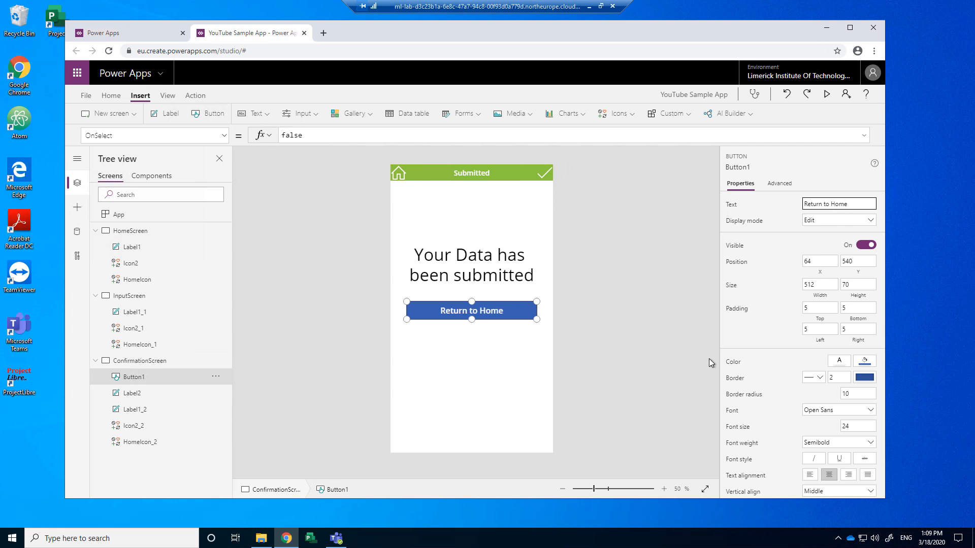
Step: Set the Return to Home button's background fill to green
{"action": "left_click", "coordinate": [839, 362]}
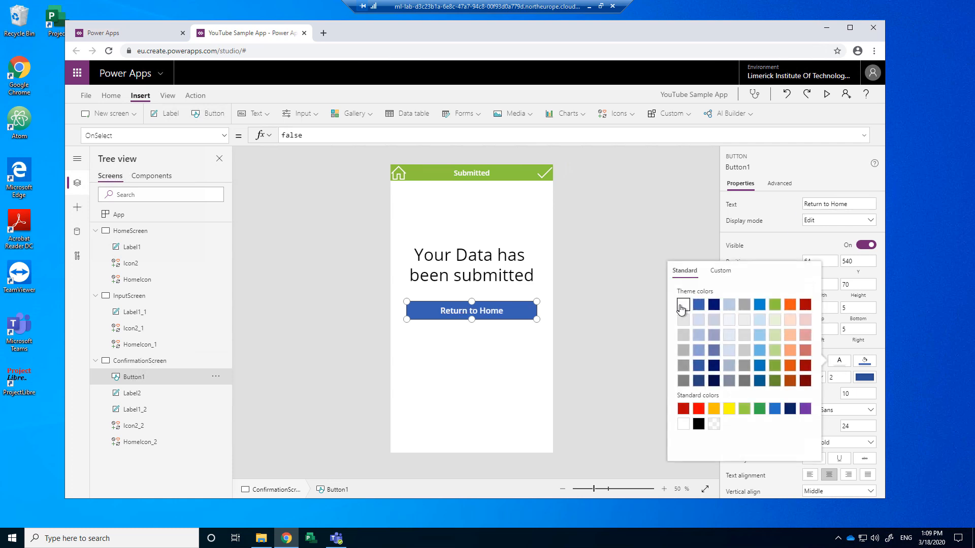
{"action": "left_click", "coordinate": [865, 361]}
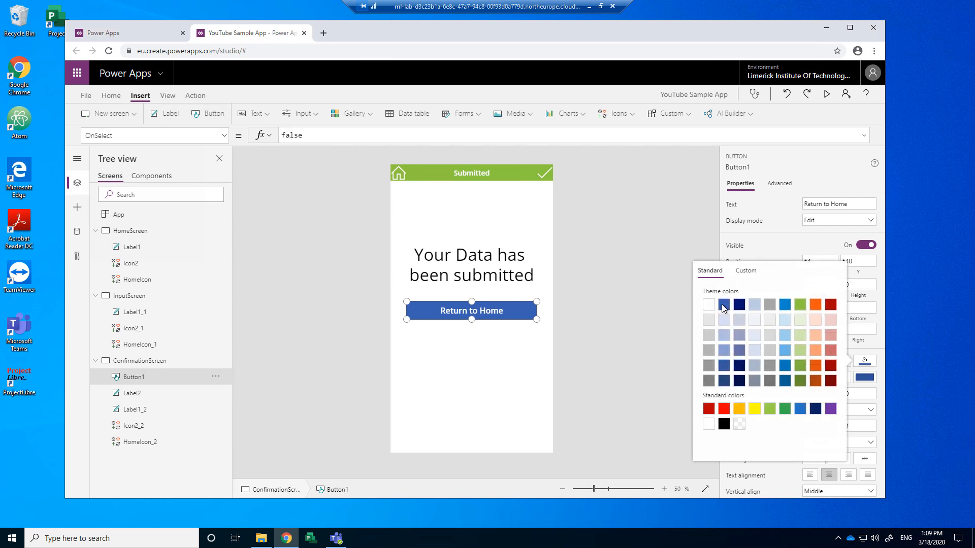
{"action": "left_click", "coordinate": [668, 257]}
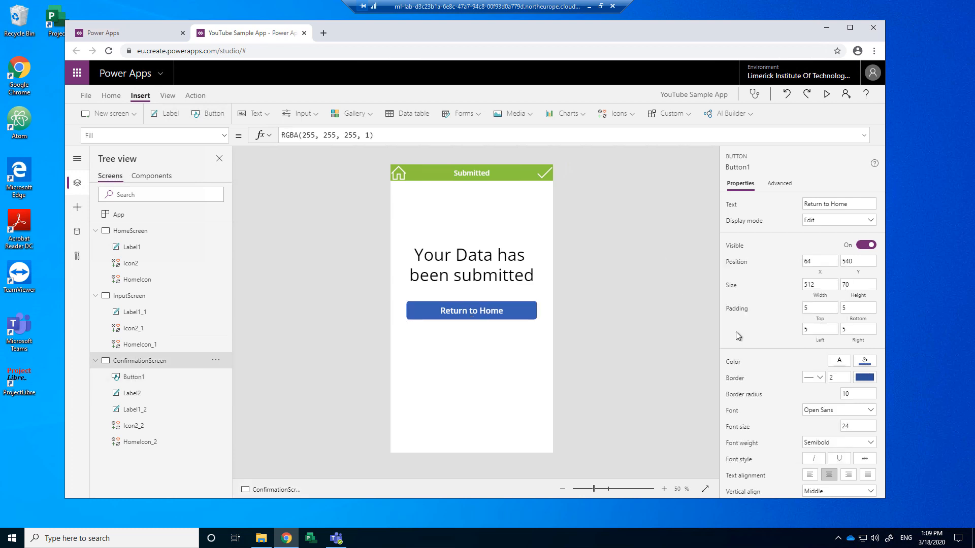
{"action": "left_click", "coordinate": [507, 308]}
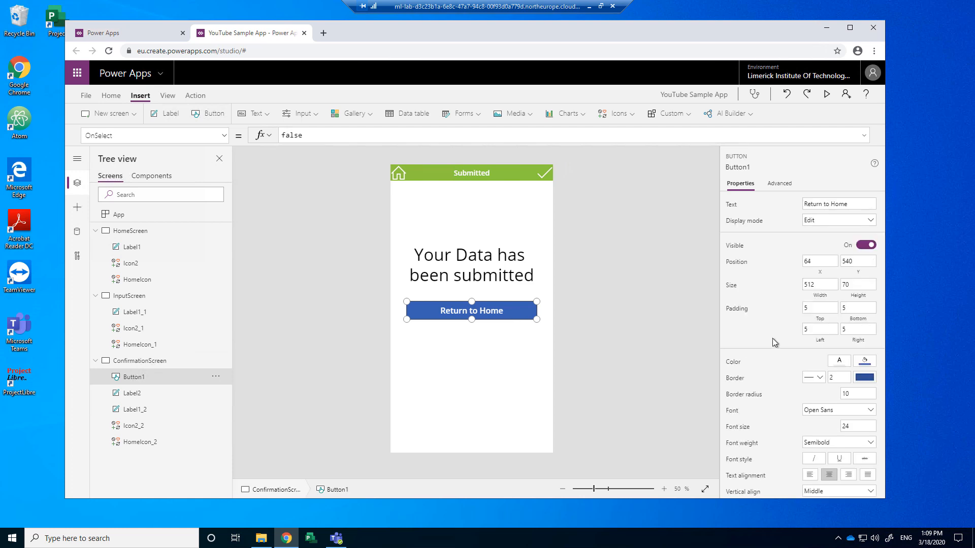
{"action": "left_click", "coordinate": [865, 361]}
{"action": "left_click", "coordinate": [801, 307]}
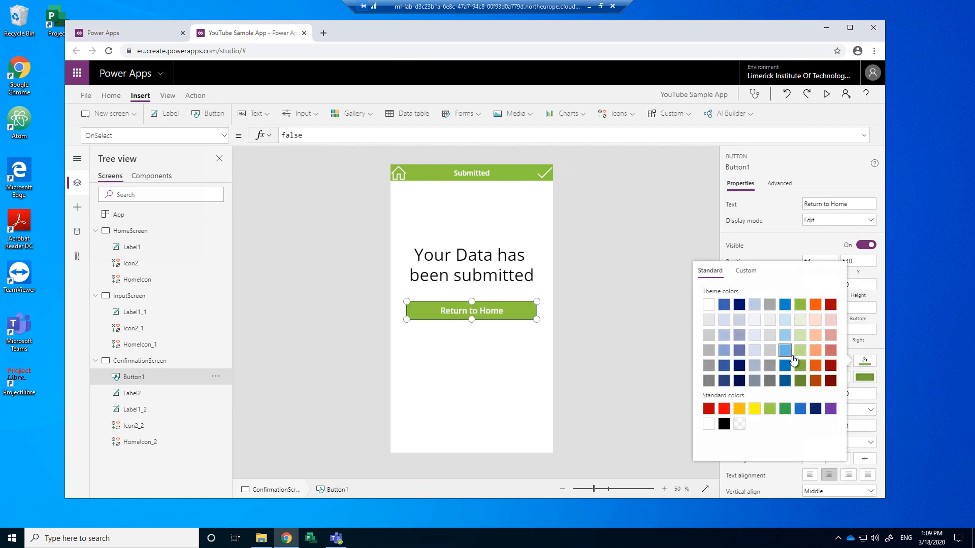
{"action": "left_click", "coordinate": [632, 350]}
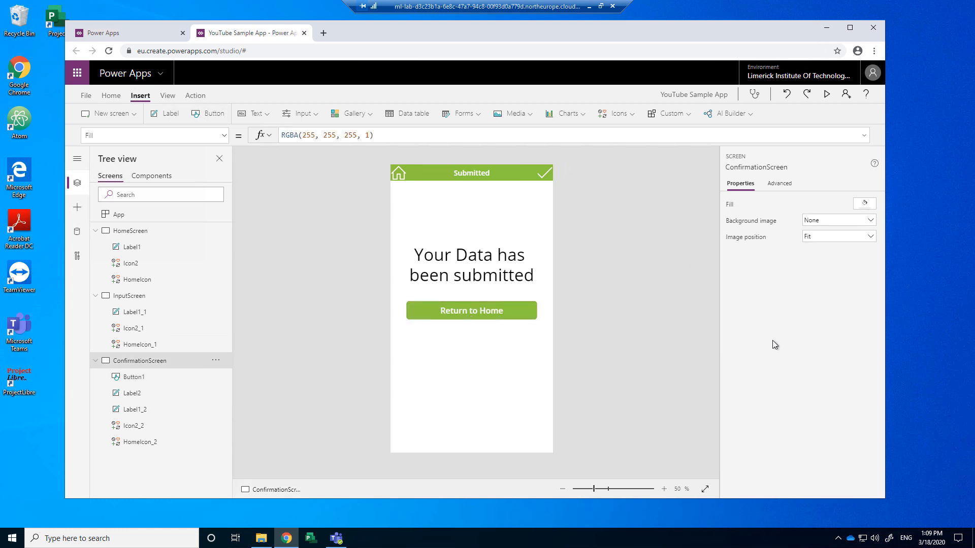
{"action": "left_click", "coordinate": [487, 317]}
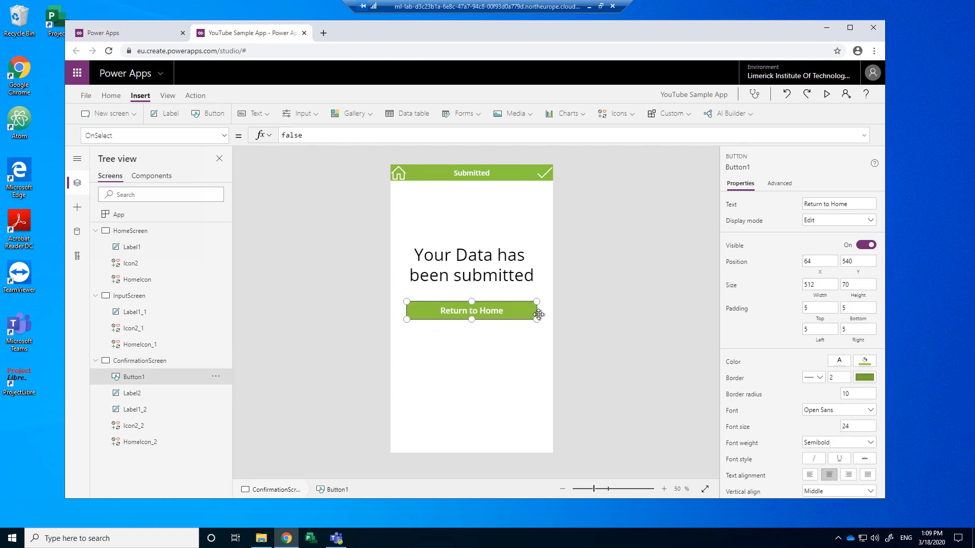
{"action": "left_click", "coordinate": [579, 314]}
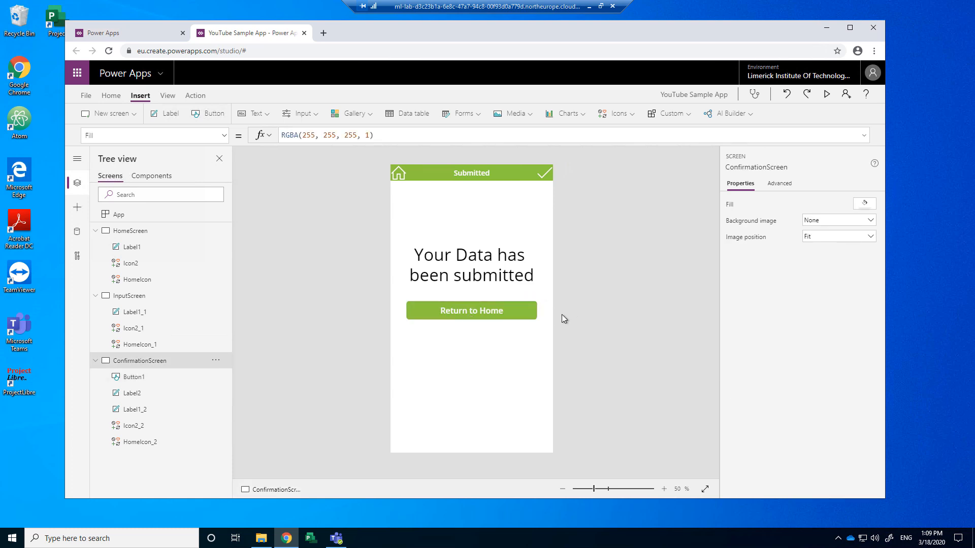
{"action": "scroll", "coordinate": [553, 319], "scroll_direction": "up", "scroll_amount": 5}
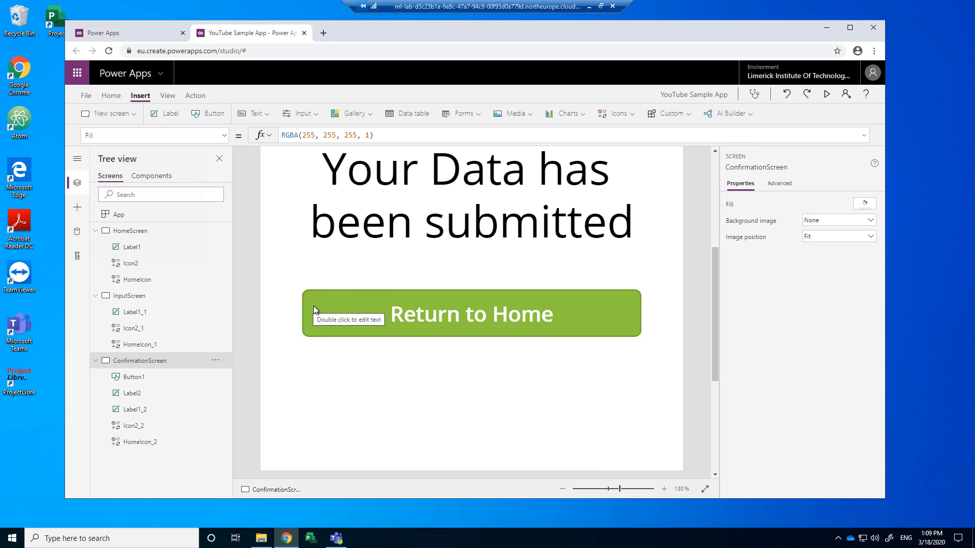
Step: Set Button1's border radius to 0 so its corners are square
{"action": "left_click", "coordinate": [562, 314]}
{"action": "left_click", "coordinate": [863, 394]}
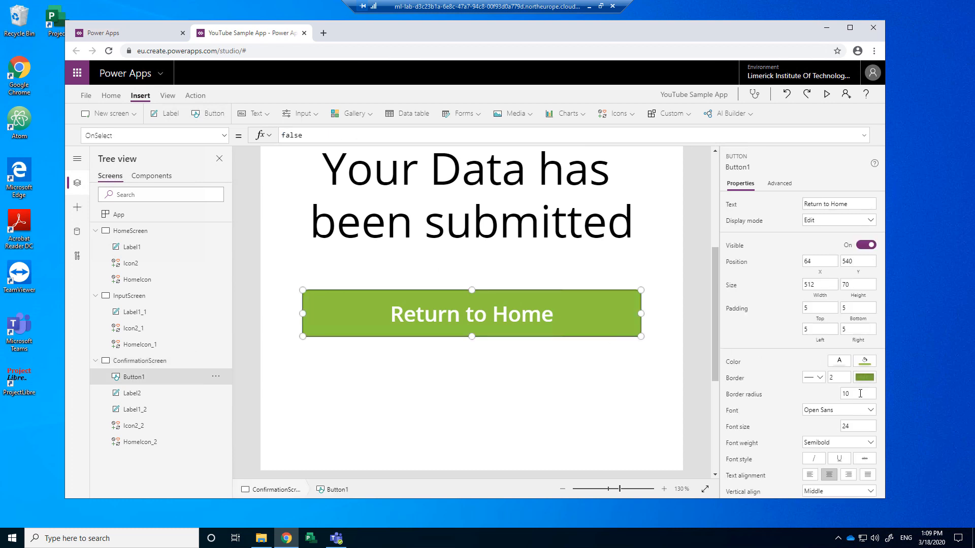
{"action": "type", "text": "0"}
{"action": "left_click", "coordinate": [653, 321]}
{"action": "left_click", "coordinate": [629, 321]}
{"action": "scroll", "coordinate": [786, 411], "scroll_direction": "down", "scroll_amount": 2}
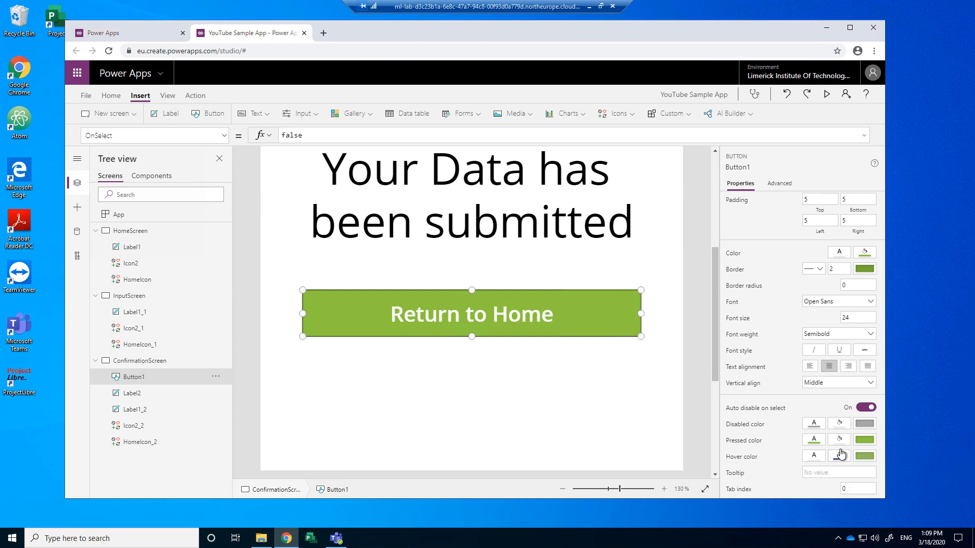
{"action": "left_click", "coordinate": [585, 385]}
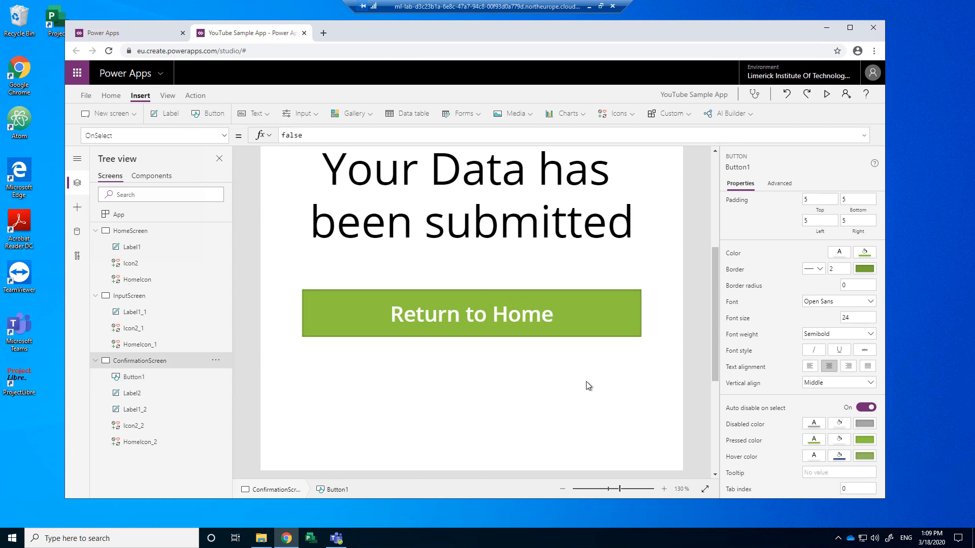
{"action": "left_click", "coordinate": [826, 94]}
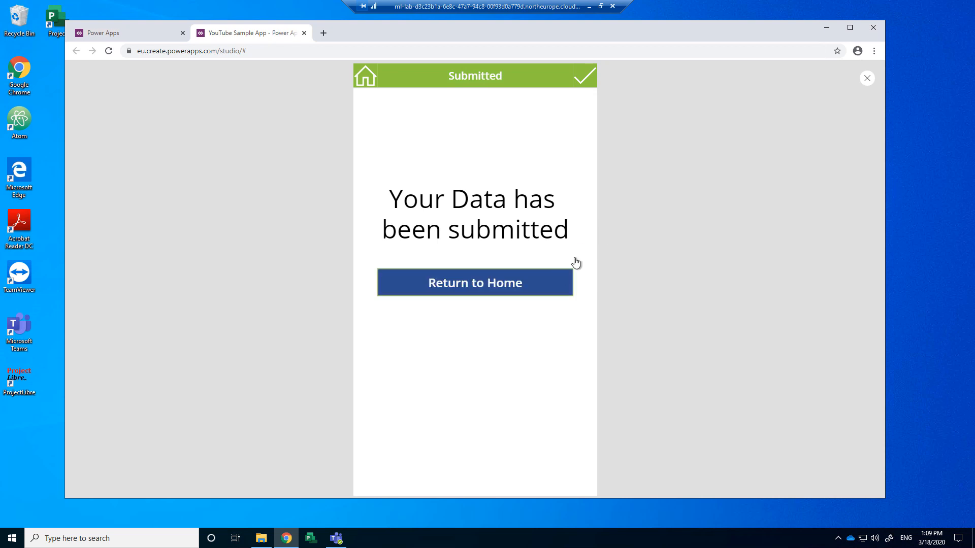
{"action": "left_click", "coordinate": [867, 79]}
{"action": "left_click", "coordinate": [559, 317]}
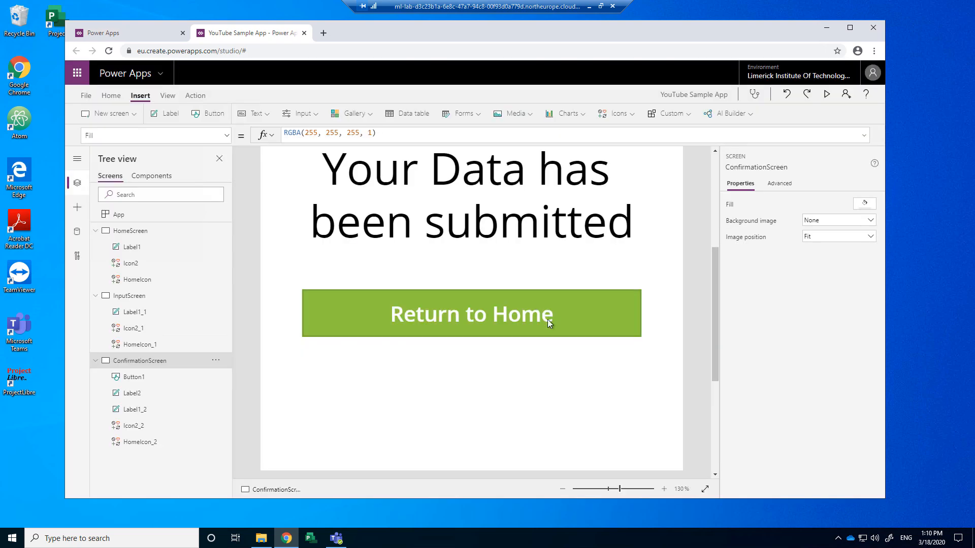
{"action": "left_click", "coordinate": [580, 311]}
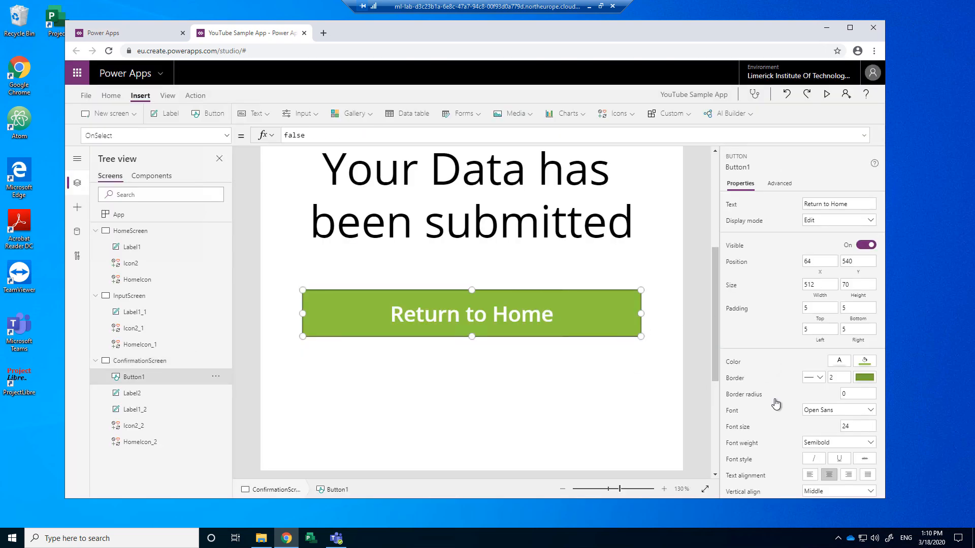
{"action": "scroll", "coordinate": [804, 426], "scroll_direction": "down", "scroll_amount": 2}
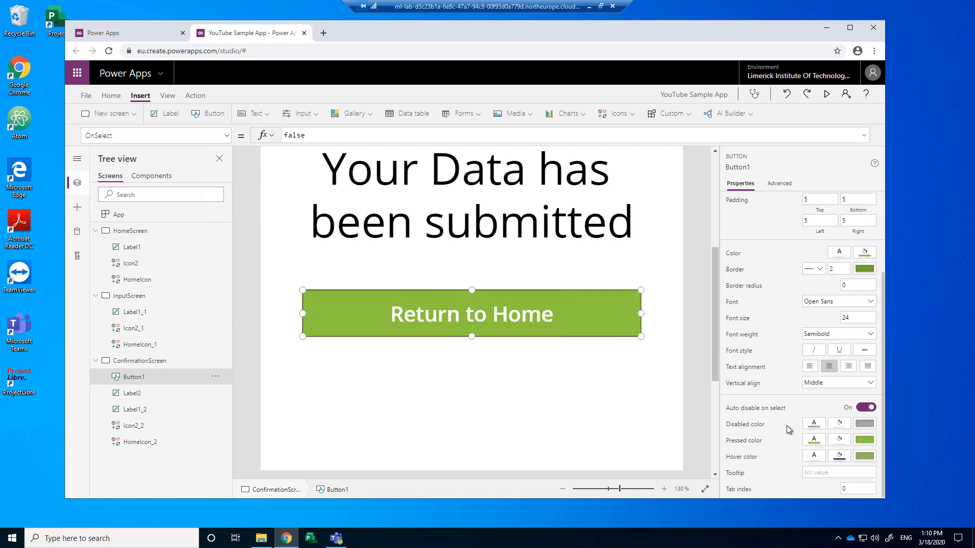
{"action": "left_click", "coordinate": [840, 457]}
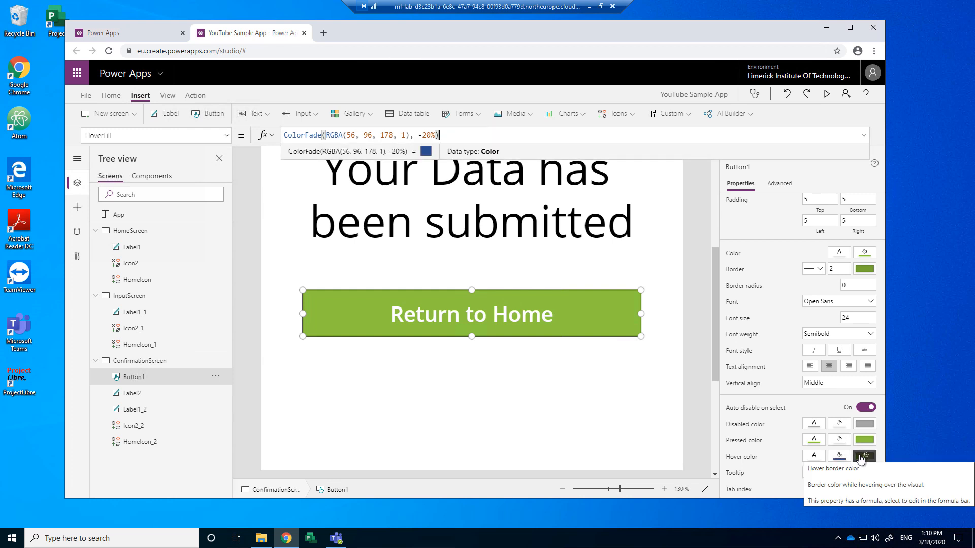
{"action": "left_click", "coordinate": [861, 457]}
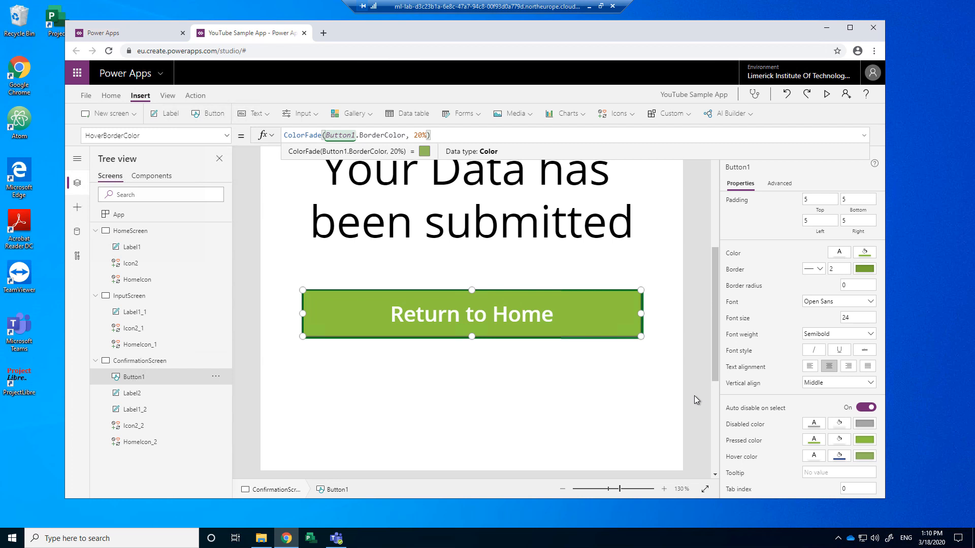
{"action": "left_click", "coordinate": [839, 456]}
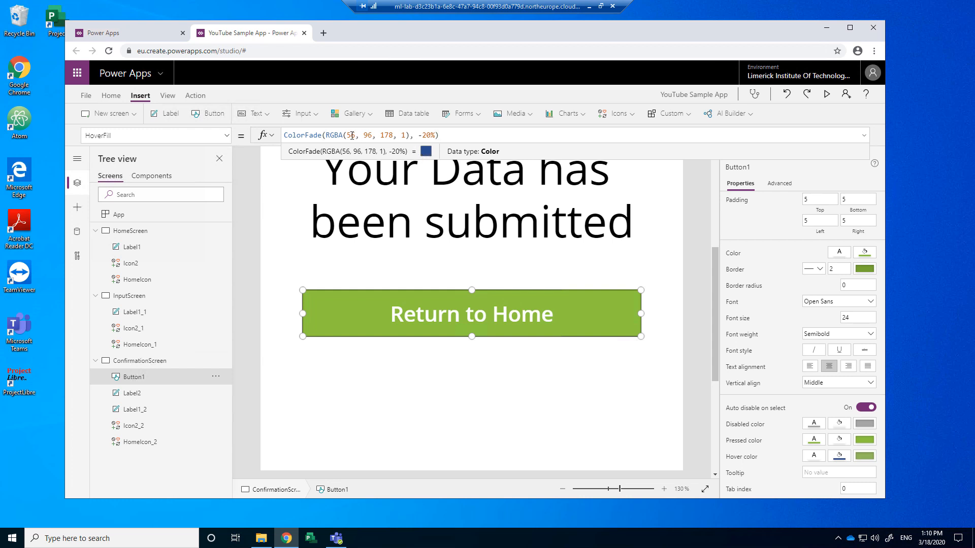
{"action": "left_click_drag", "start_coordinate": [347, 134], "coordinate": [405, 134]}
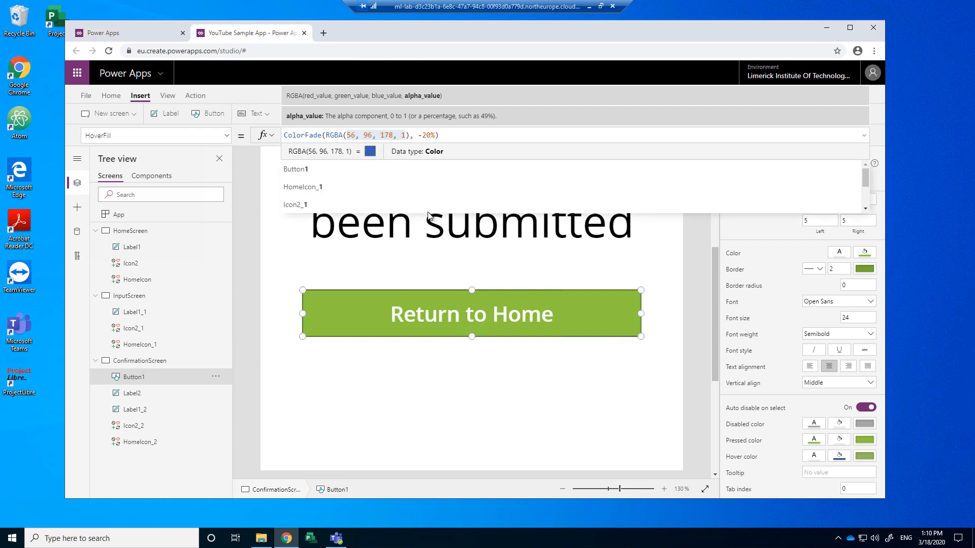
{"action": "left_click", "coordinate": [436, 297]}
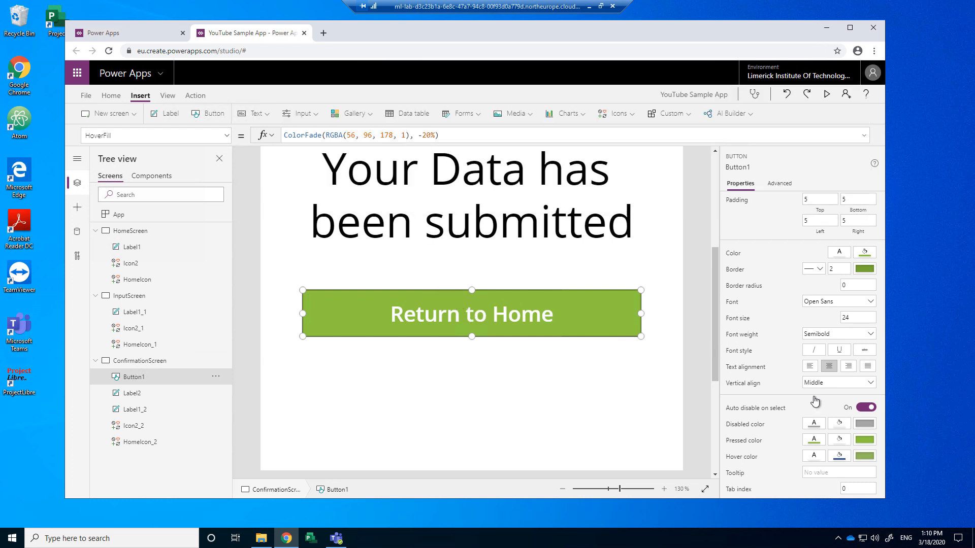
{"action": "left_click", "coordinate": [865, 270]}
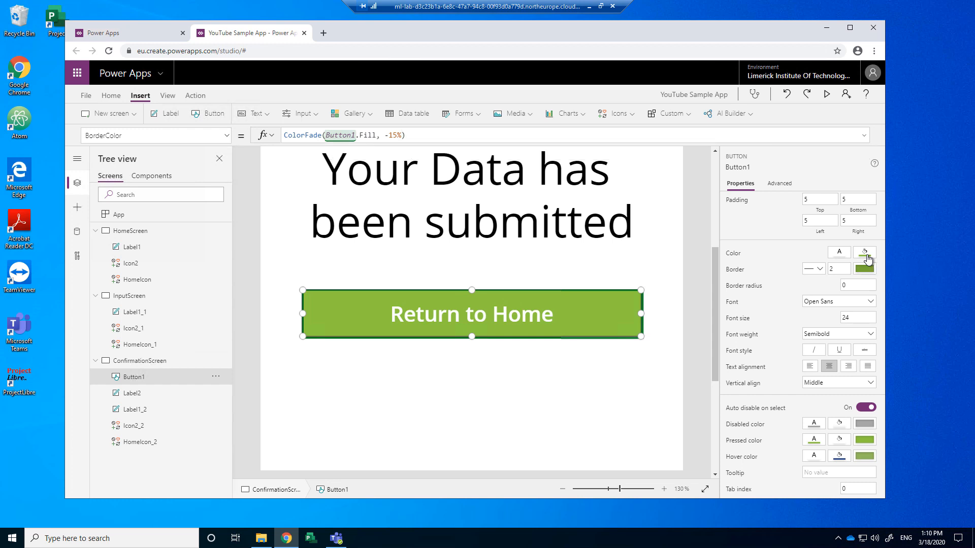
{"action": "left_click", "coordinate": [865, 254]}
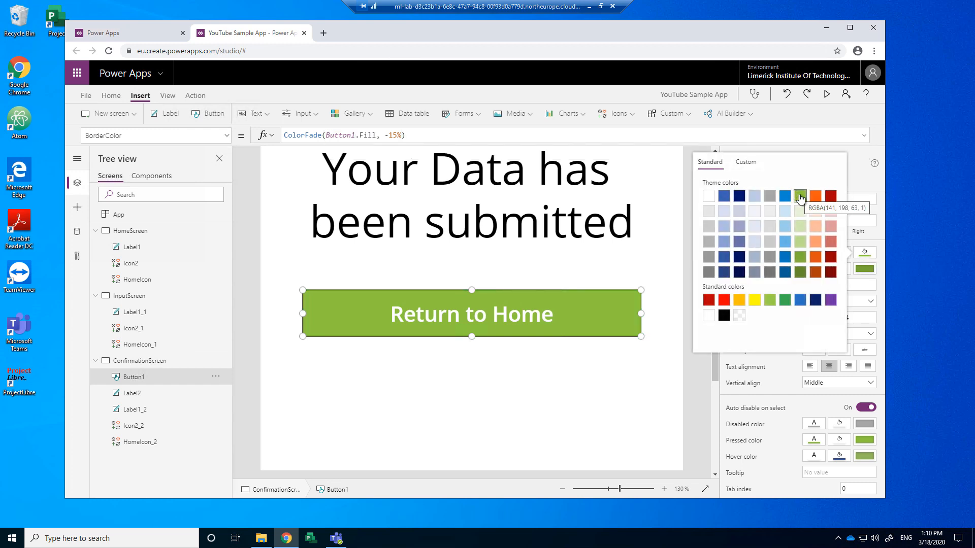
{"action": "left_click", "coordinate": [839, 457]}
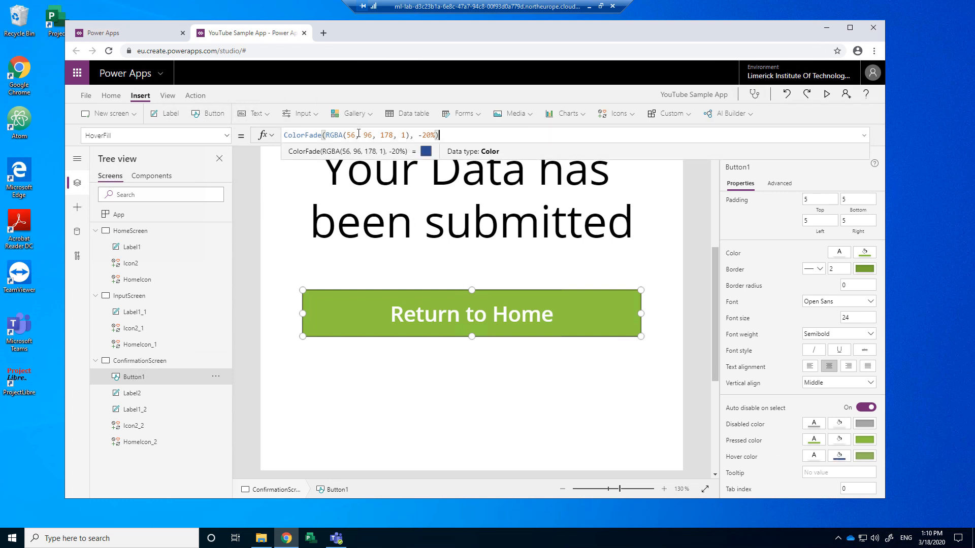
{"action": "left_click", "coordinate": [864, 441]}
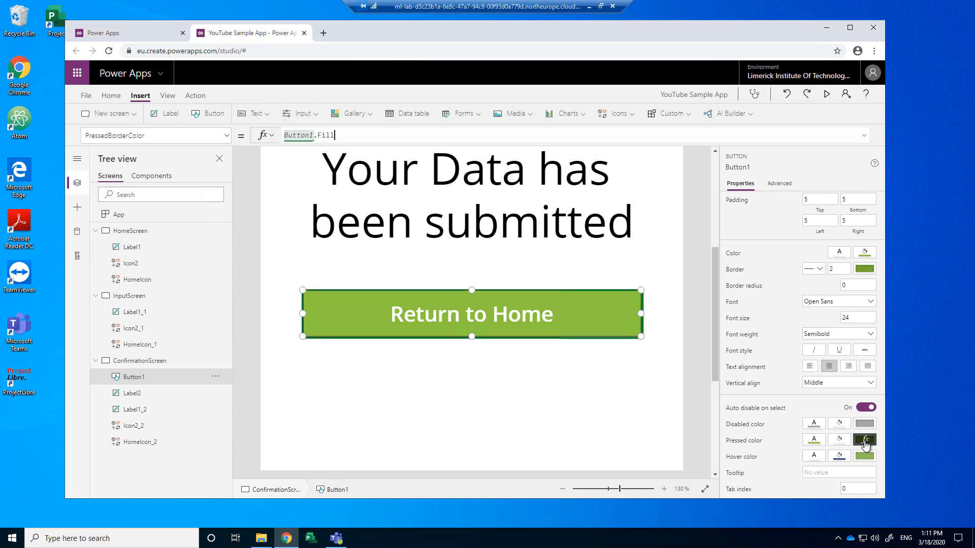
{"action": "left_click", "coordinate": [363, 141]}
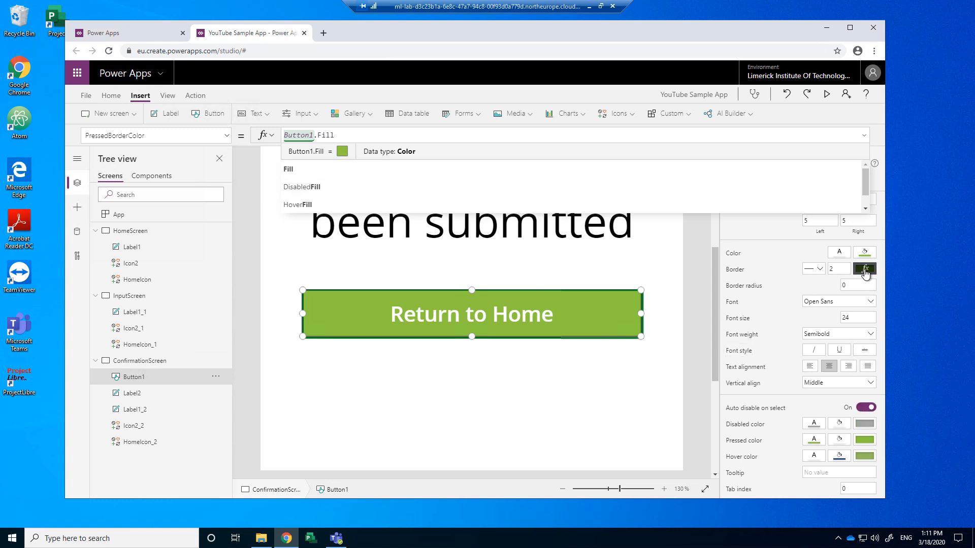
{"action": "left_click", "coordinate": [865, 457]}
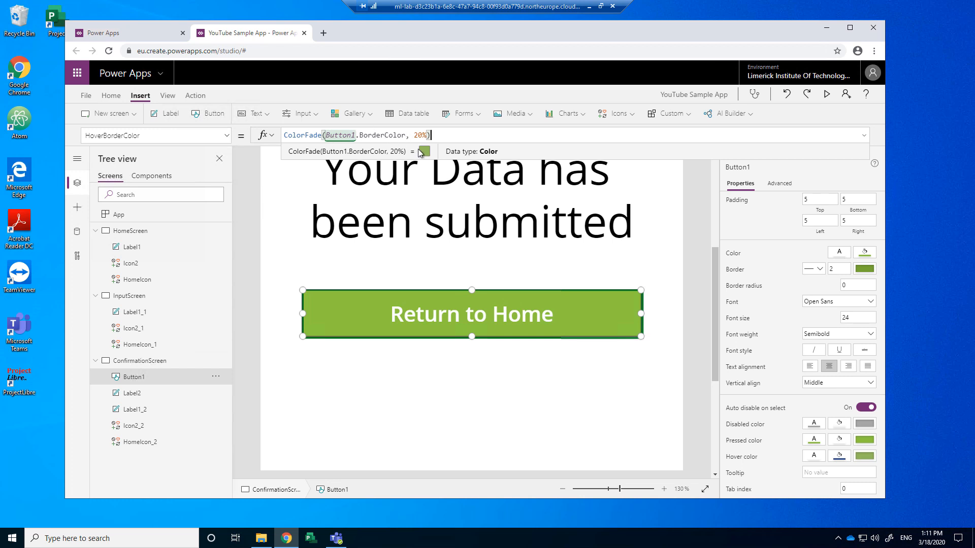
{"action": "left_click", "coordinate": [570, 385]}
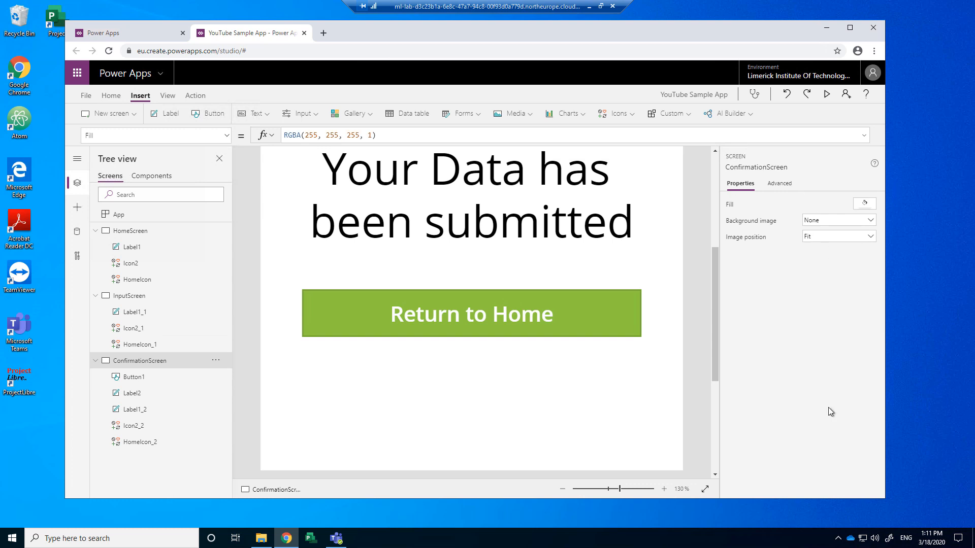
{"action": "left_click", "coordinate": [511, 318]}
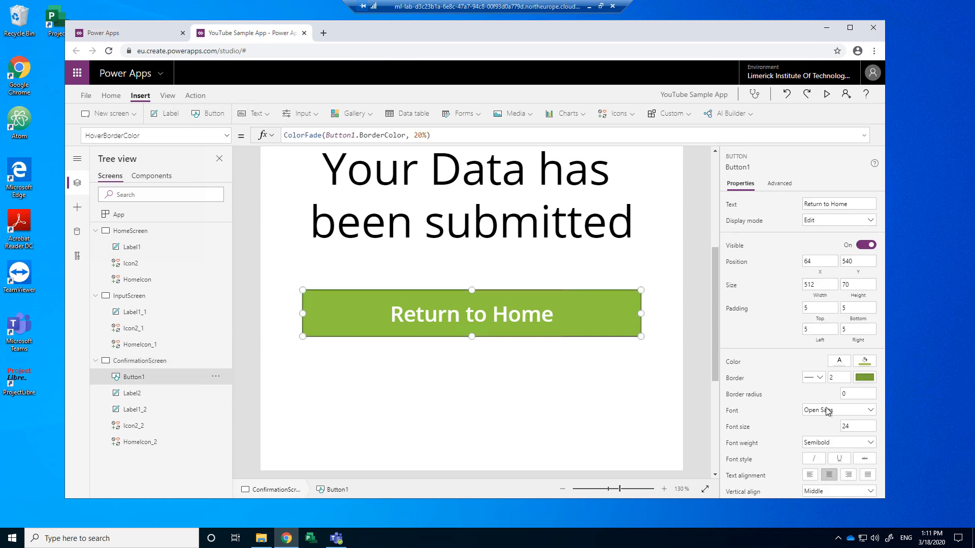
{"action": "scroll", "coordinate": [826, 412], "scroll_direction": "down", "scroll_amount": 2}
Step: Change Button1's HoverFill formula to ColorFade(Button1.BorderColor, -20%)
{"action": "left_click", "coordinate": [839, 455]}
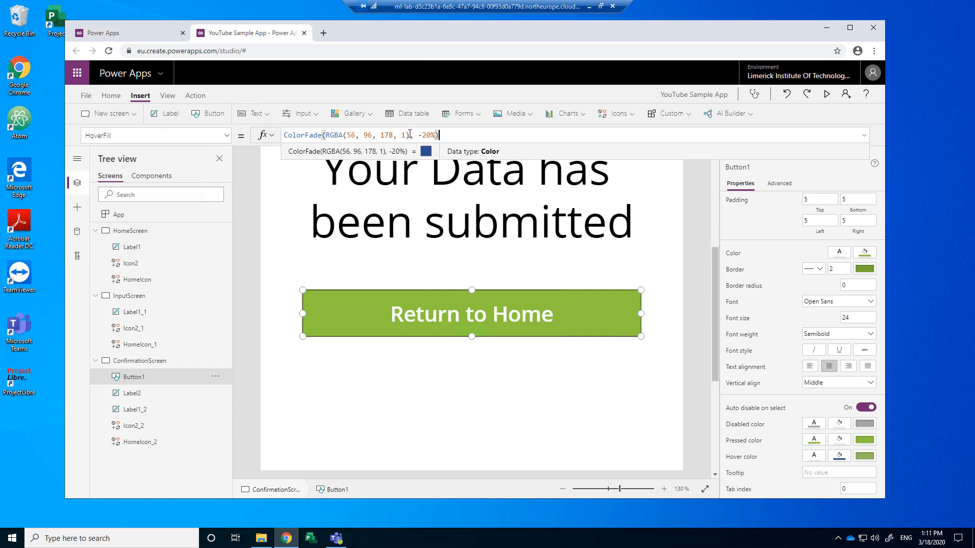
{"action": "left_click_drag", "start_coordinate": [410, 134], "coordinate": [325, 135]}
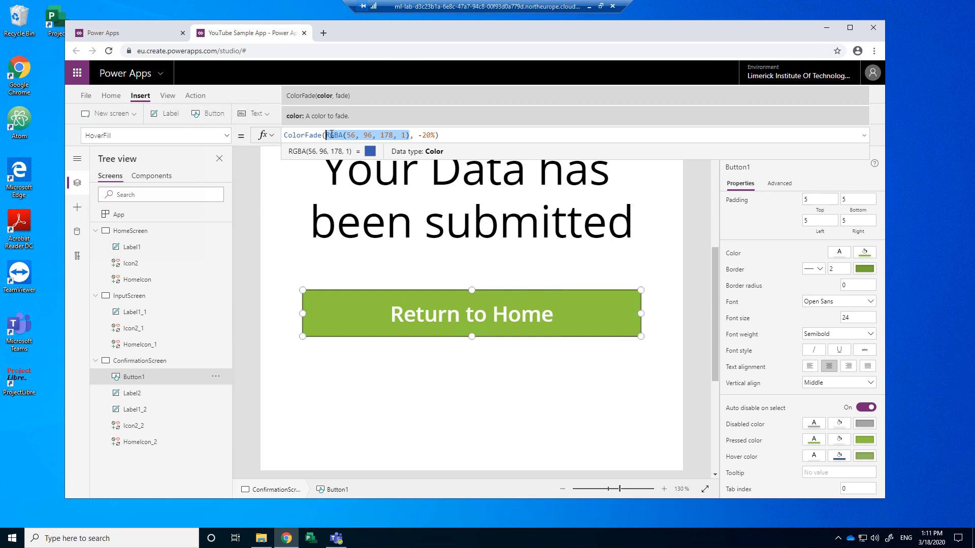
{"action": "type", "text": "bu"}
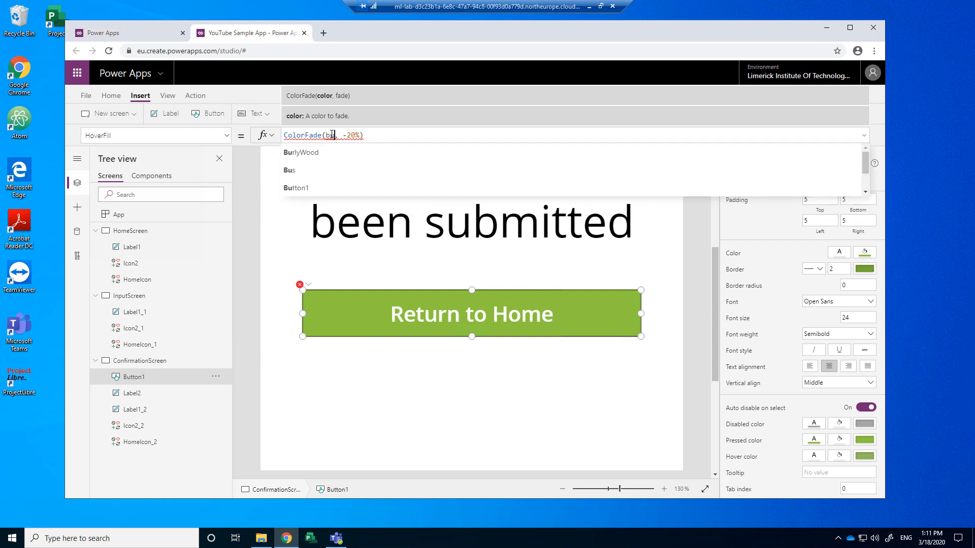
{"action": "left_click", "coordinate": [296, 188]}
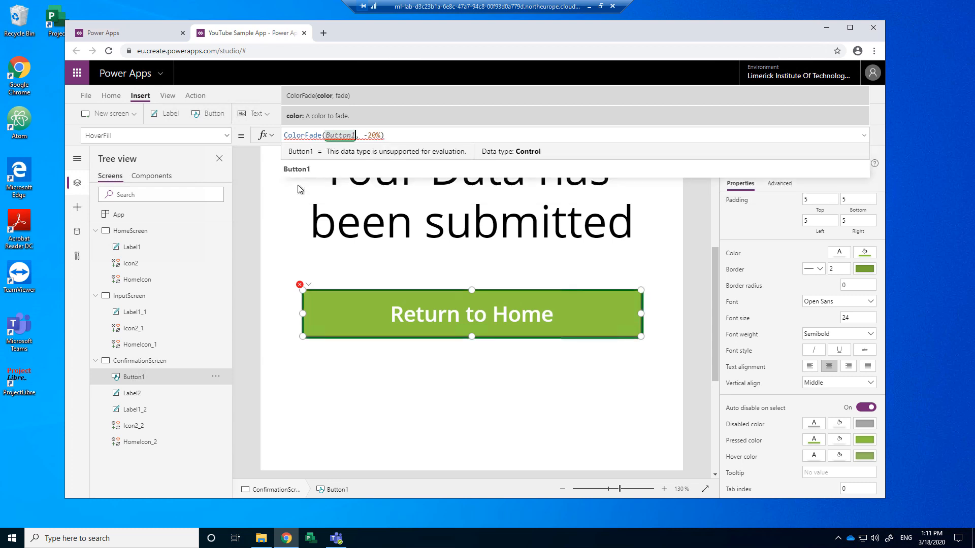
{"action": "type", "text": ".co"}
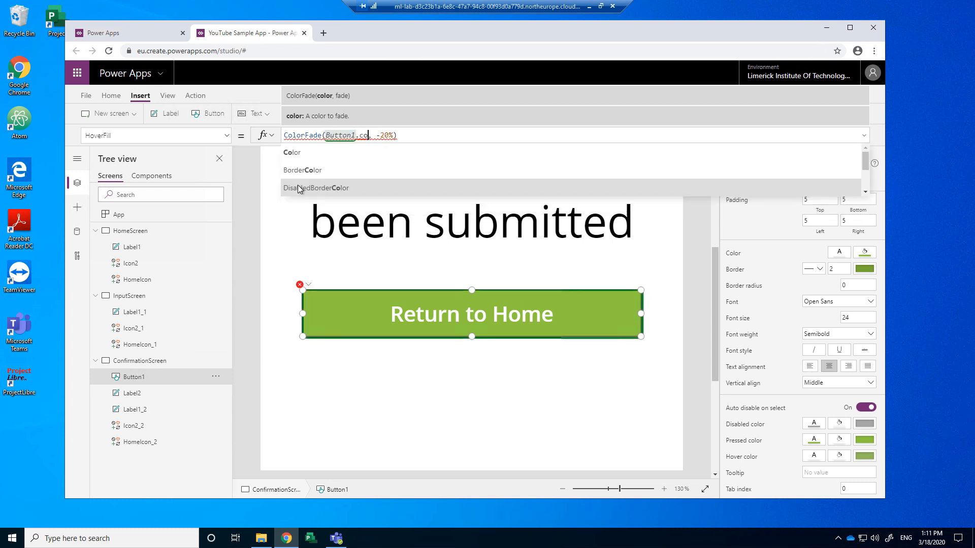
{"action": "type", "text": "lor"}
{"action": "left_click", "coordinate": [309, 171]}
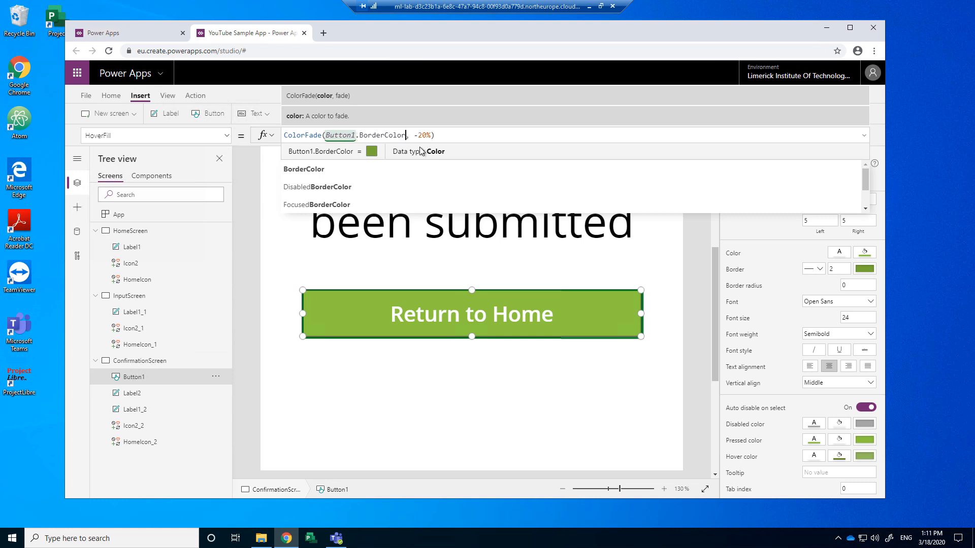
{"action": "left_click", "coordinate": [484, 259]}
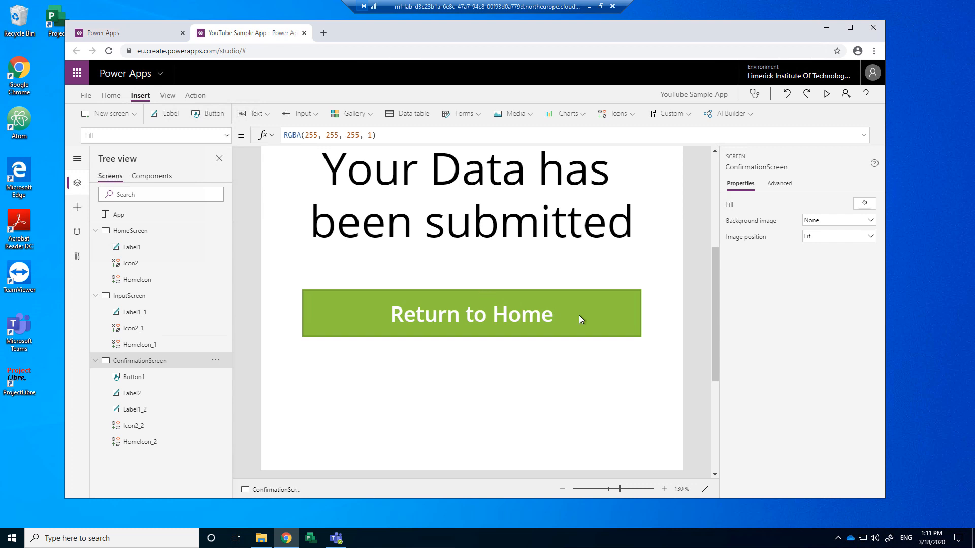
{"action": "left_click", "coordinate": [827, 94]}
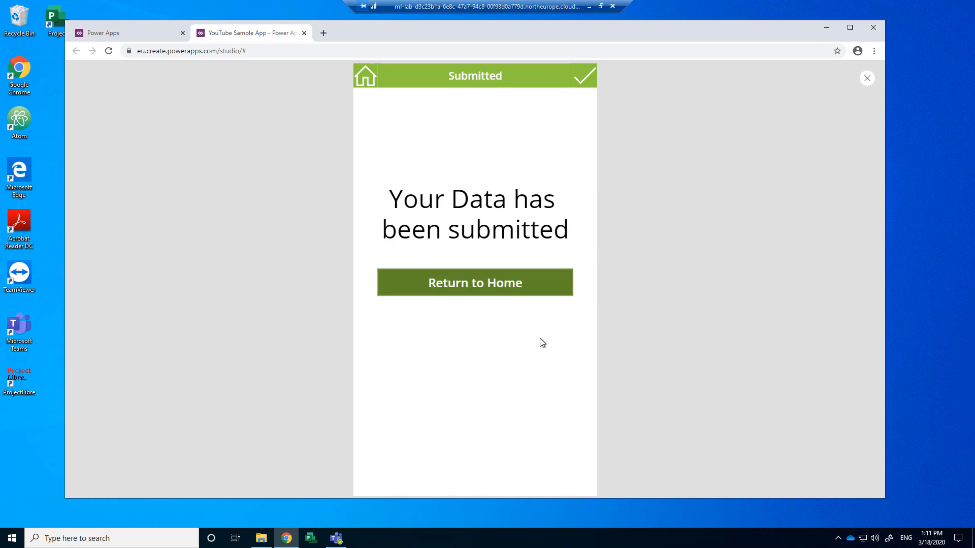
{"action": "key", "text": "Escape"}
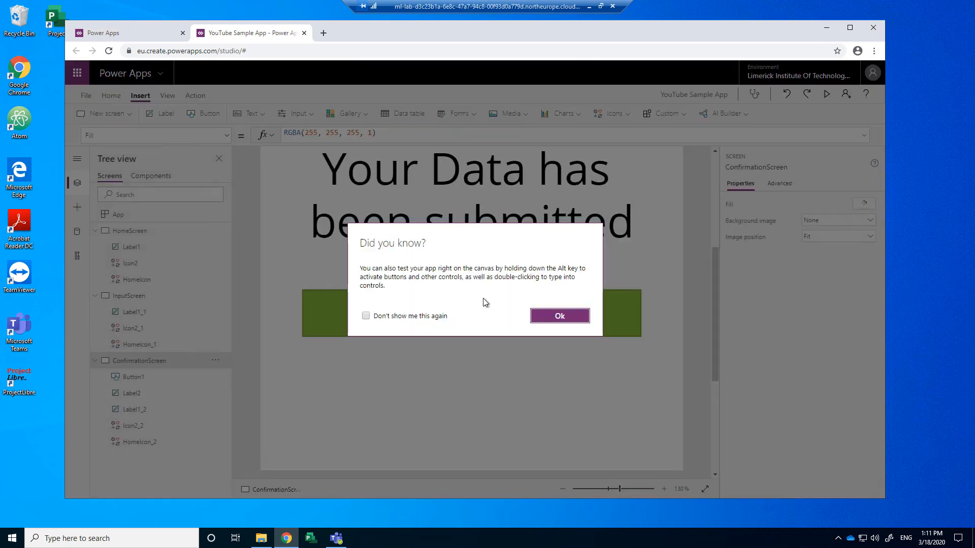
{"action": "left_click", "coordinate": [560, 317]}
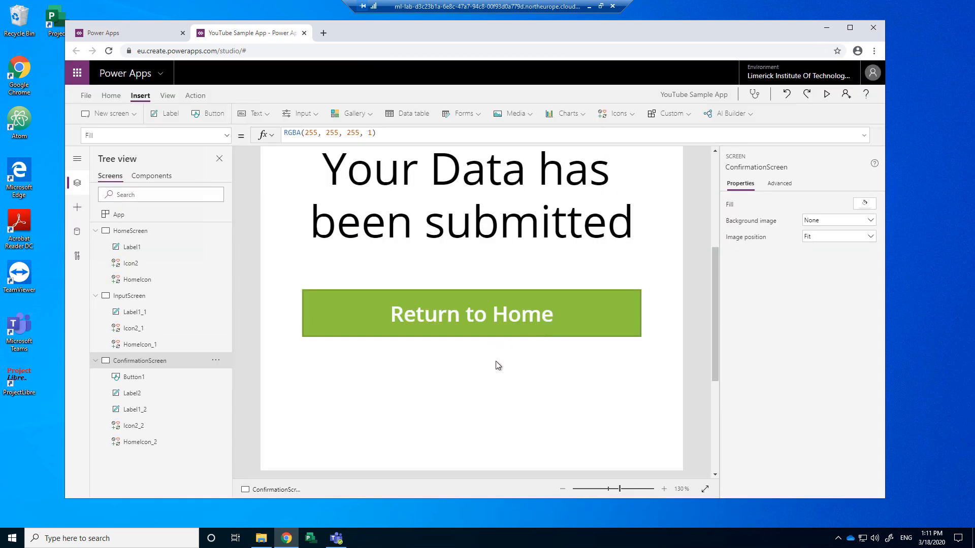
{"action": "left_click", "coordinate": [827, 94]}
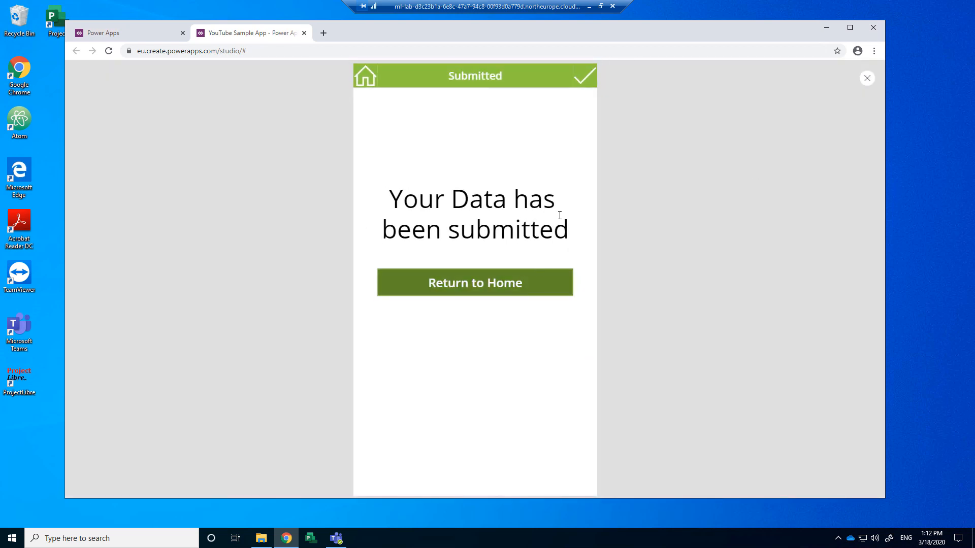
{"action": "left_click", "coordinate": [867, 77]}
{"action": "left_click", "coordinate": [534, 321]}
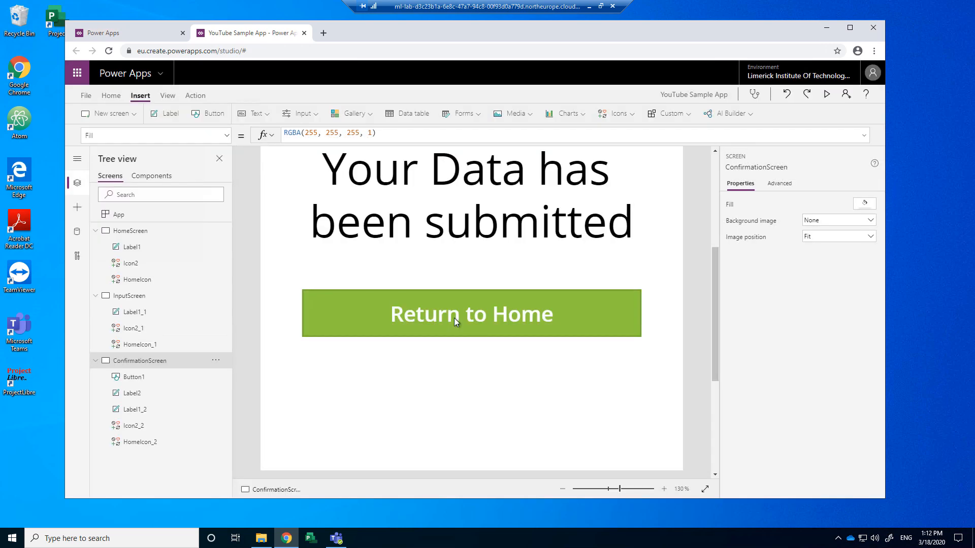
Step: Zoom out to 50% and confirm HomeIcon_2's OnSelect is Navigate(HomeScreen)
{"action": "scroll", "coordinate": [460, 324], "scroll_direction": "up", "scroll_amount": 5}
{"action": "scroll", "coordinate": [460, 325], "scroll_direction": "down", "scroll_amount": 6}
{"action": "scroll", "coordinate": [460, 324], "scroll_direction": "up", "scroll_amount": 4}
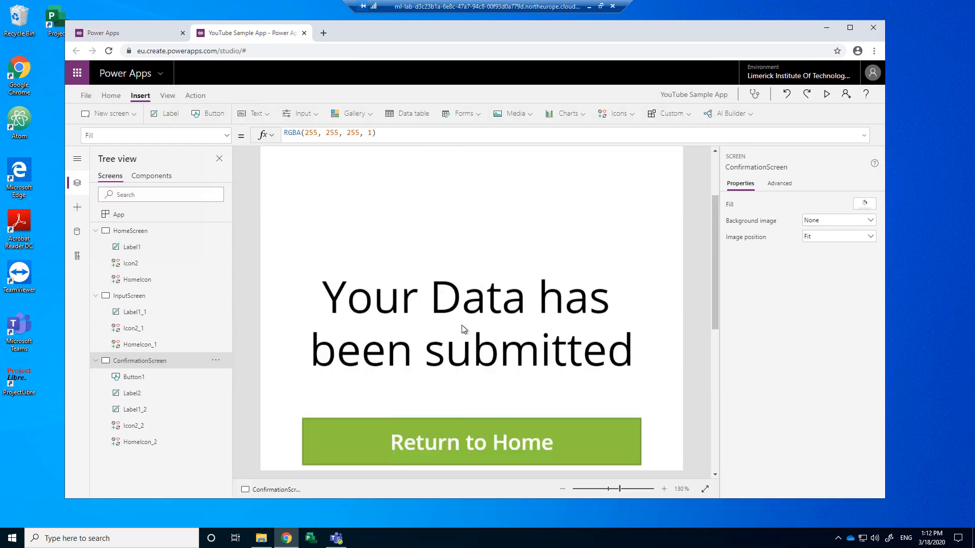
{"action": "scroll", "coordinate": [477, 342], "scroll_direction": "down", "scroll_amount": 5}
{"action": "scroll", "coordinate": [477, 343], "scroll_direction": "up", "scroll_amount": 5}
{"action": "scroll", "coordinate": [537, 326], "scroll_direction": "down", "scroll_amount": 3}
{"action": "scroll", "coordinate": [536, 324], "scroll_direction": "down", "scroll_amount": 2}
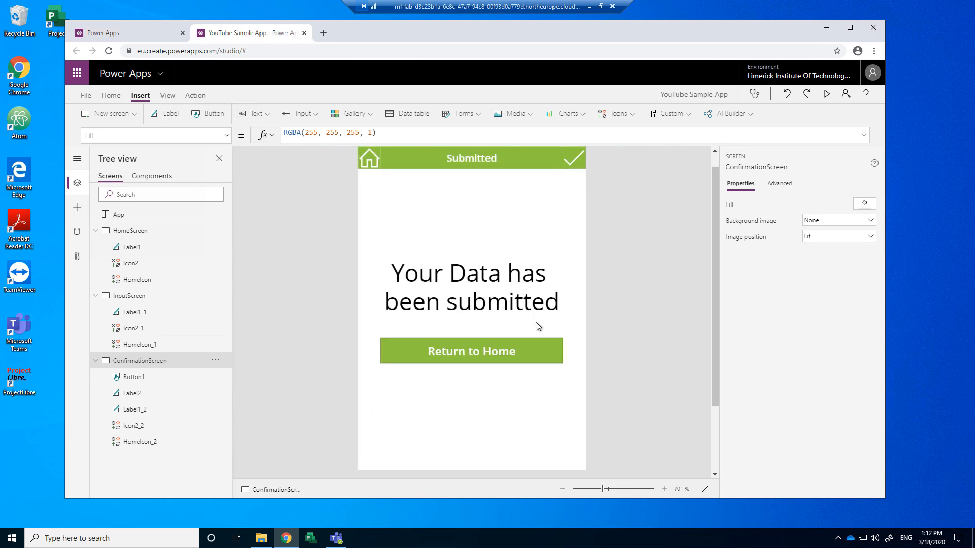
{"action": "scroll", "coordinate": [535, 322], "scroll_direction": "down", "scroll_amount": 2}
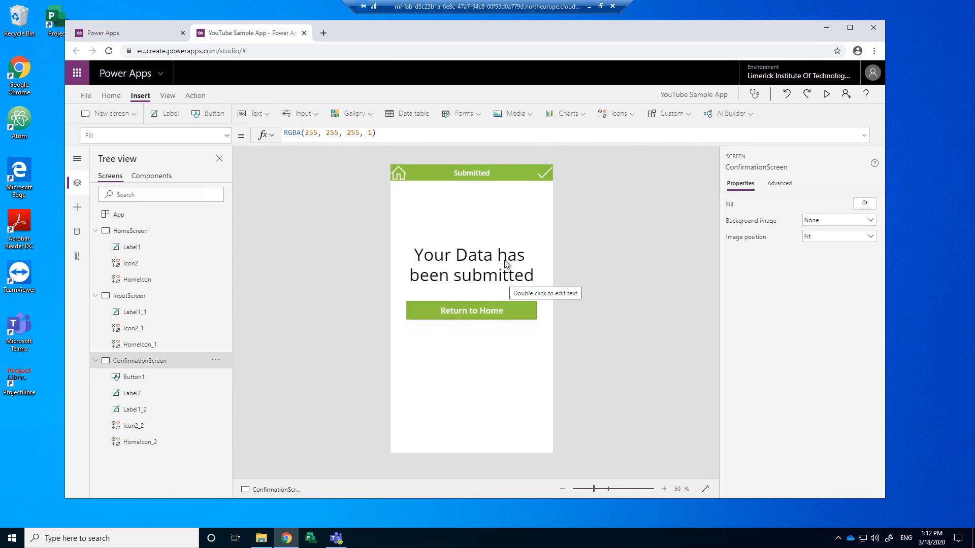
{"action": "left_click", "coordinate": [400, 175]}
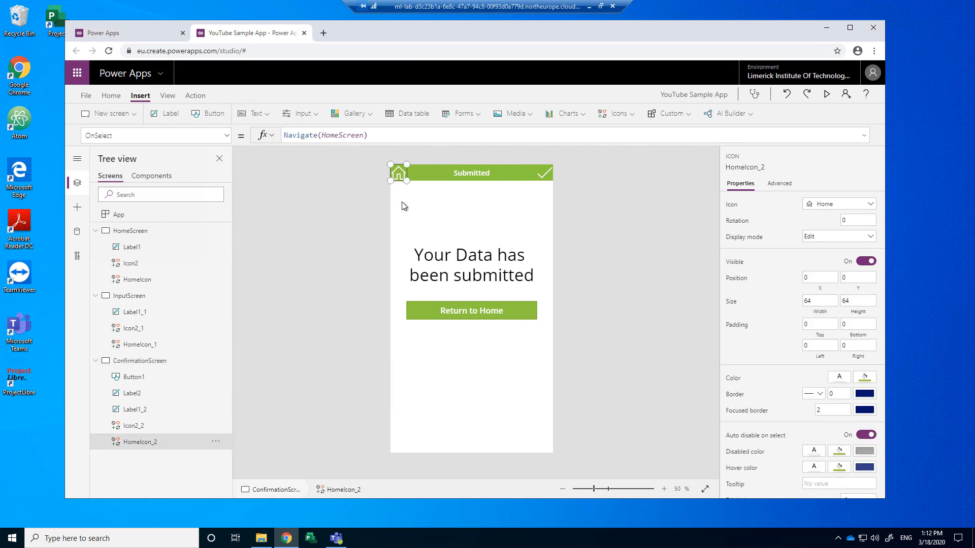
Step: Preview from the Submitted screen, tap the home icon to reach Home, then close the preview
{"action": "left_click", "coordinate": [827, 94]}
{"action": "left_click", "coordinate": [370, 82]}
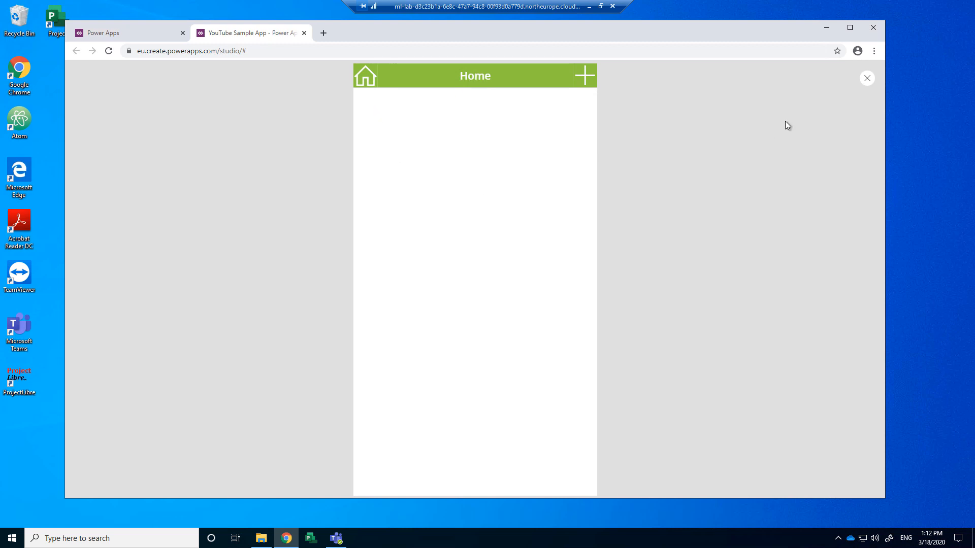
{"action": "left_click", "coordinate": [867, 78]}
{"action": "left_click", "coordinate": [581, 326]}
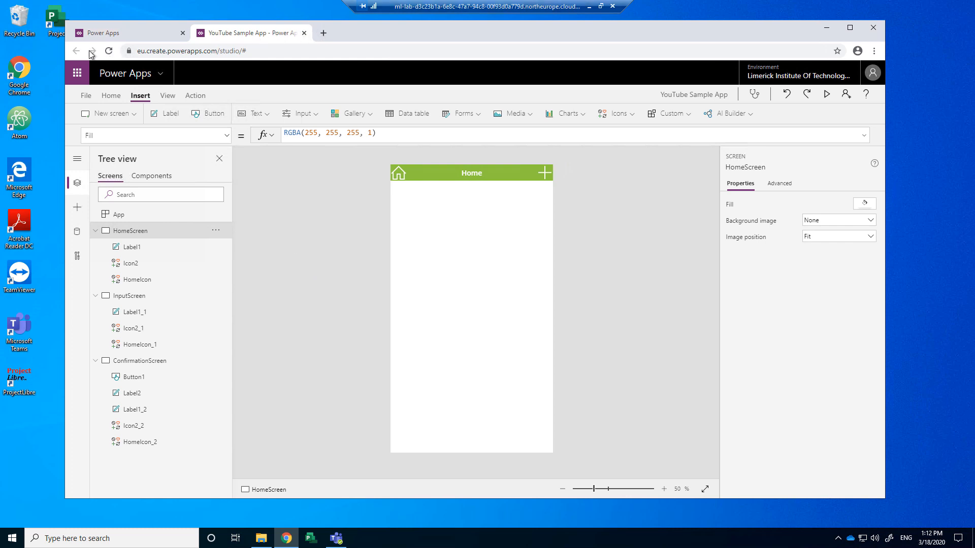
Step: Duplicate the studio tab, then launch OneDrive from the Microsoft 365 app launcher
{"action": "right_click", "coordinate": [270, 35]}
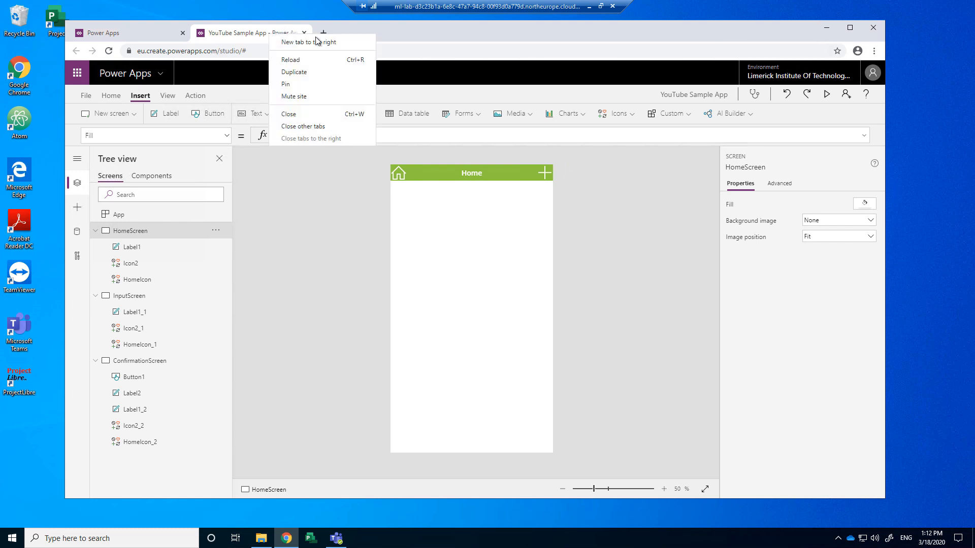
{"action": "left_click", "coordinate": [297, 72]}
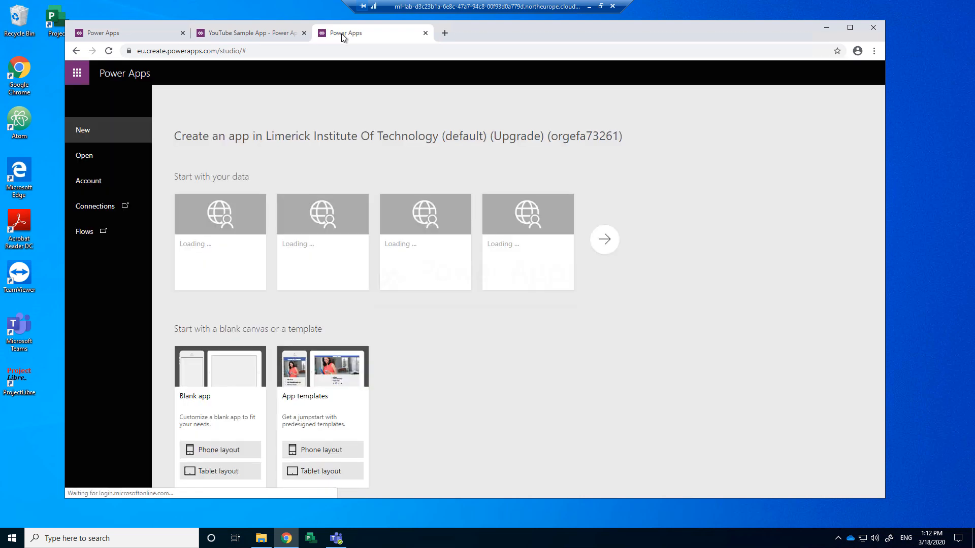
{"action": "left_click", "coordinate": [77, 74]}
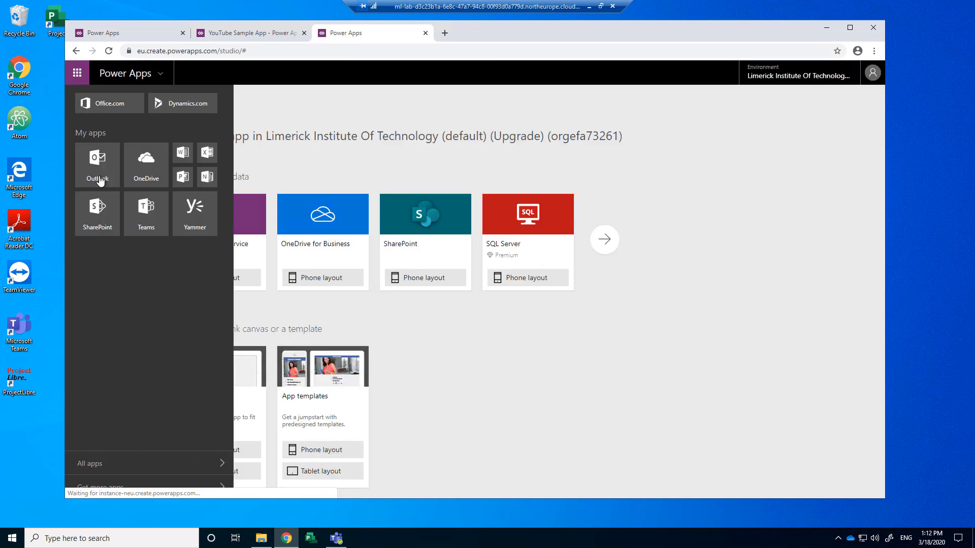
{"action": "left_click", "coordinate": [144, 172]}
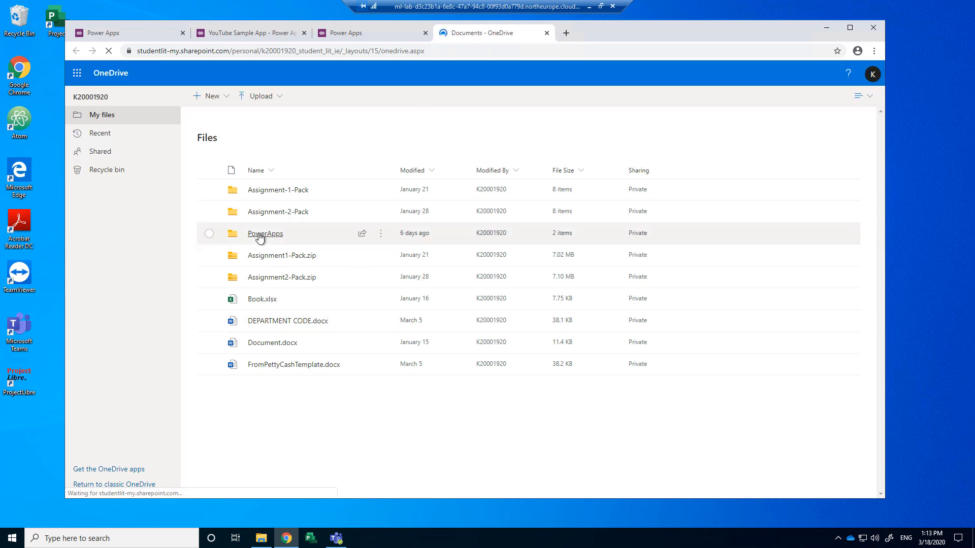
Step: Create a new OneDrive folder named YouTubePowerApps
{"action": "left_click", "coordinate": [226, 98]}
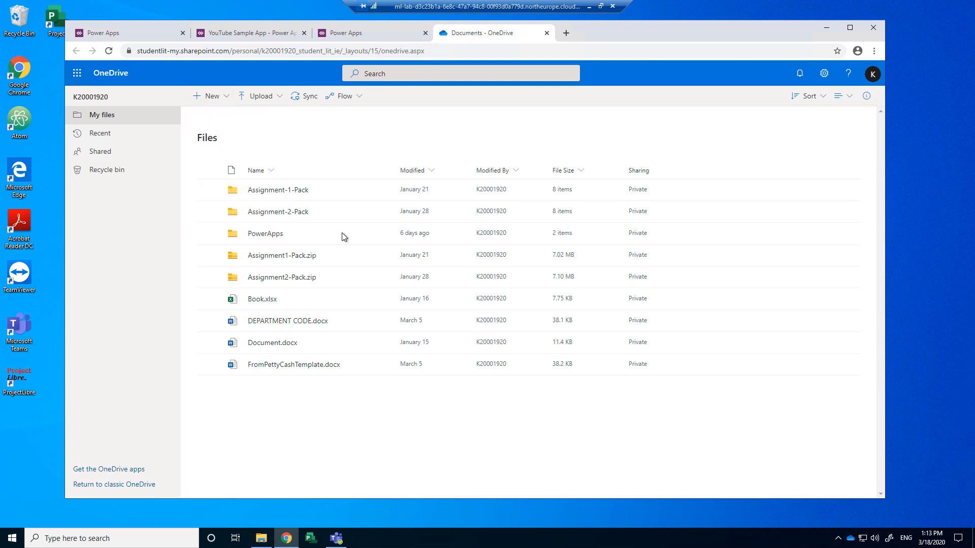
{"action": "type", "text": "Pw"}
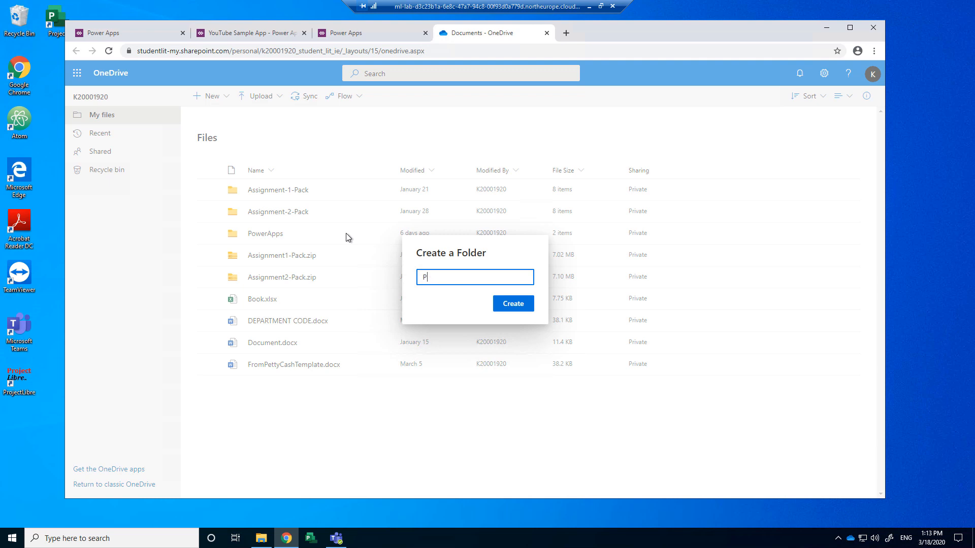
{"action": "key", "text": "BackSpace"}
{"action": "type", "text": "YouTubePowerApps"}
{"action": "key", "text": "Return"}
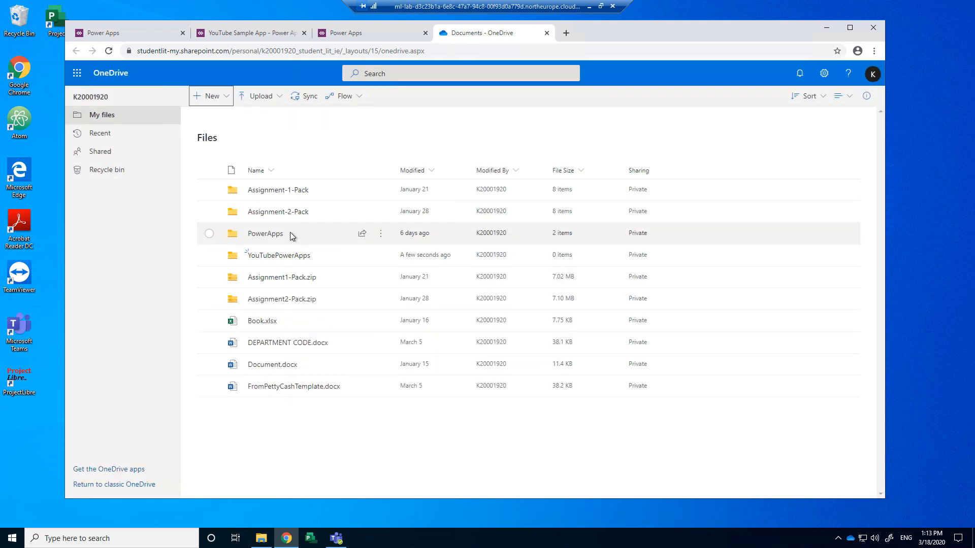
Step: Inside the YouTubePowerApps folder, create a new blank Excel workbook
{"action": "left_click", "coordinate": [283, 256]}
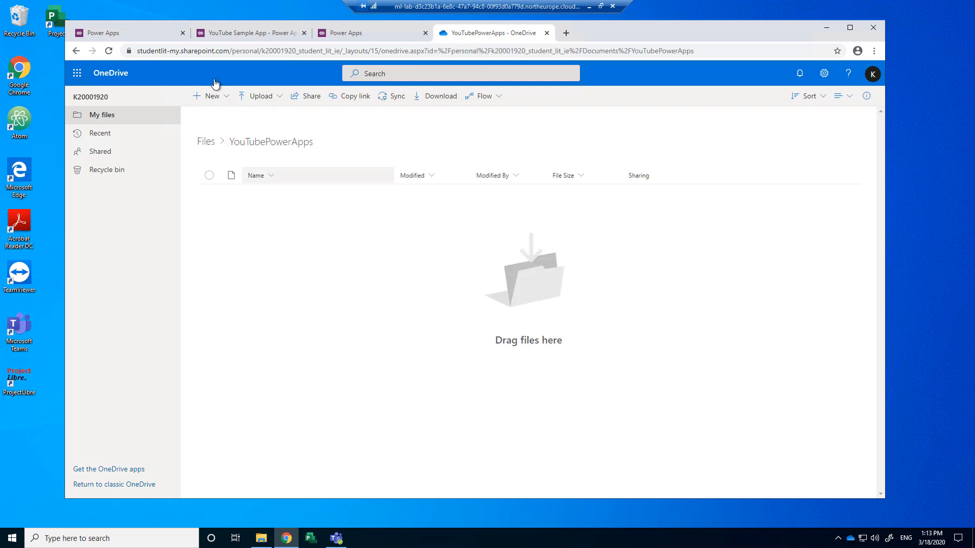
{"action": "left_click", "coordinate": [225, 96]}
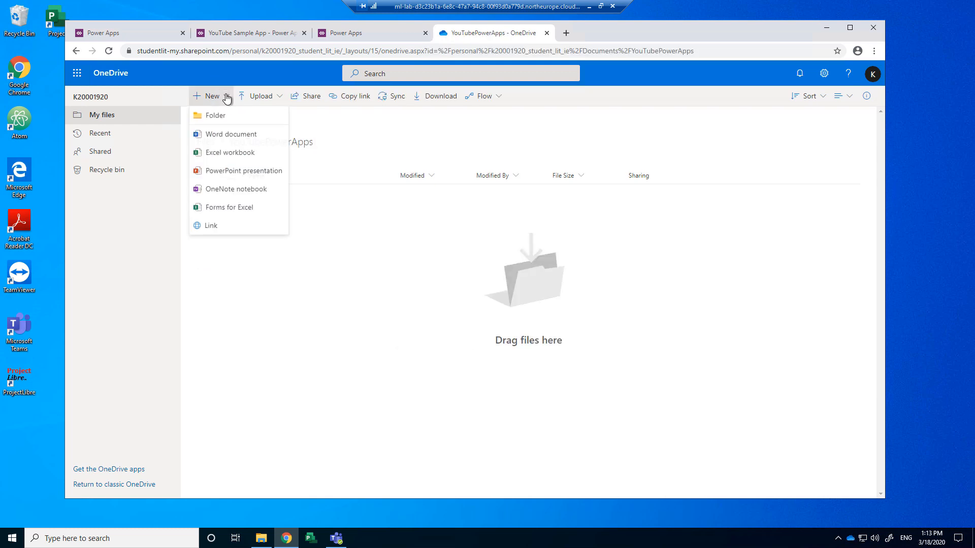
{"action": "left_click", "coordinate": [223, 159]}
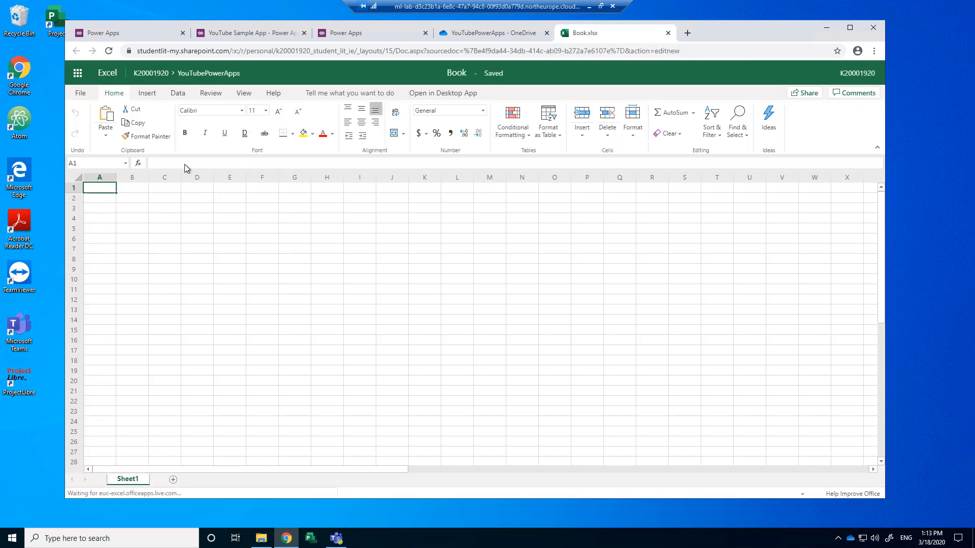
Step: Enter the headers First Name in A1 and Surname in B1
{"action": "left_click", "coordinate": [147, 94]}
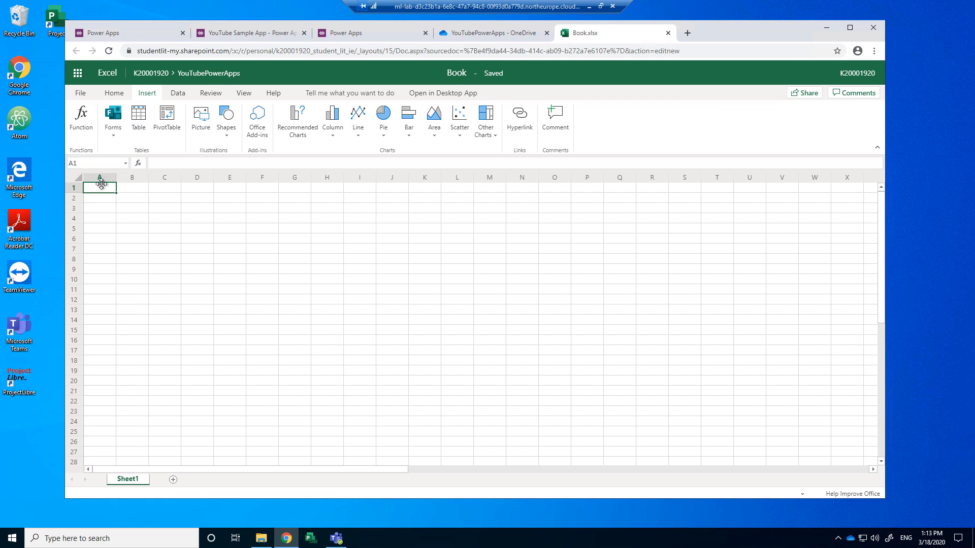
{"action": "type", "text": "Name"}
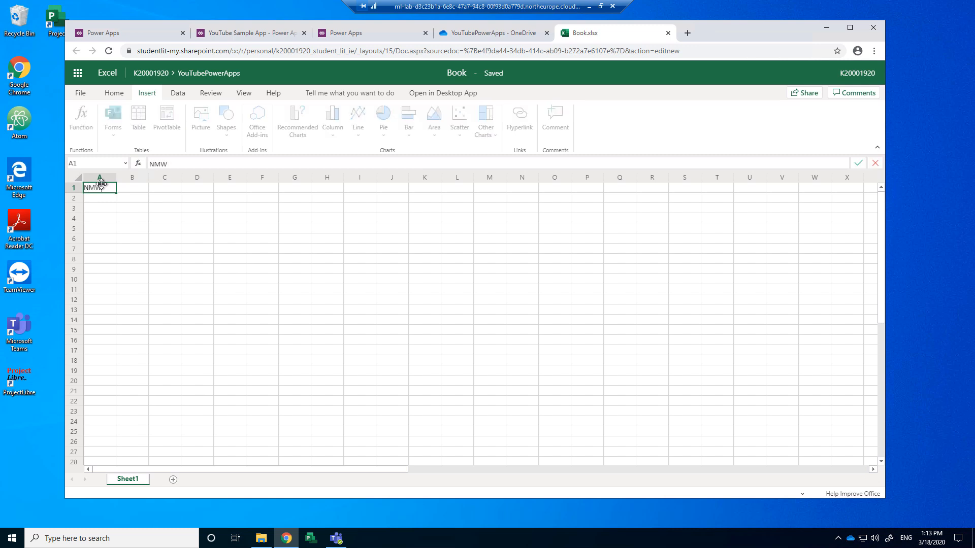
{"action": "key", "text": "BackSpace"}
{"action": "key", "text": "BackSpace"}
{"action": "key", "text": "BackSpace"}
{"action": "type", "text": "Name"}
{"action": "key", "text": "Tab"}
{"action": "type", "text": "Sr"}
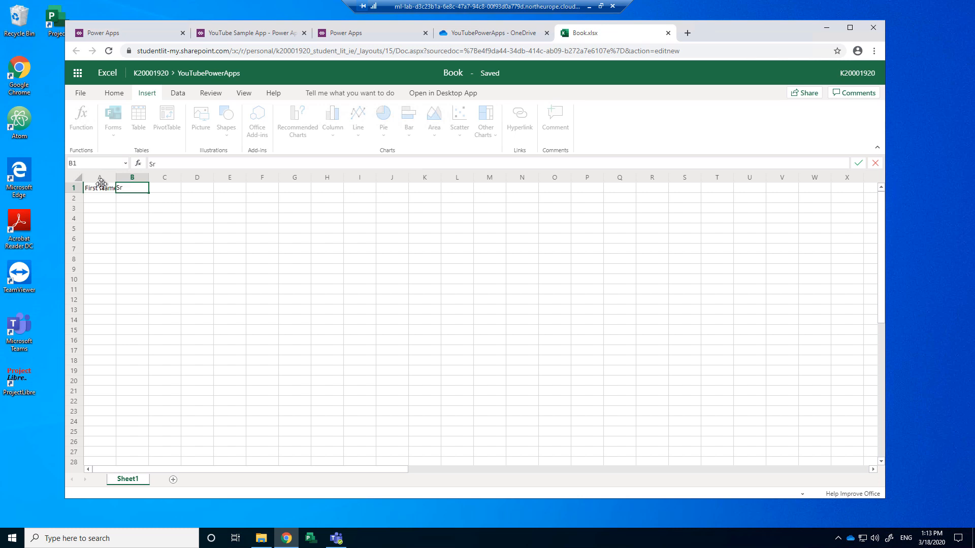
{"action": "type", "text": "uname"}
{"action": "key", "text": "Return"}
{"action": "key", "text": "Up"}
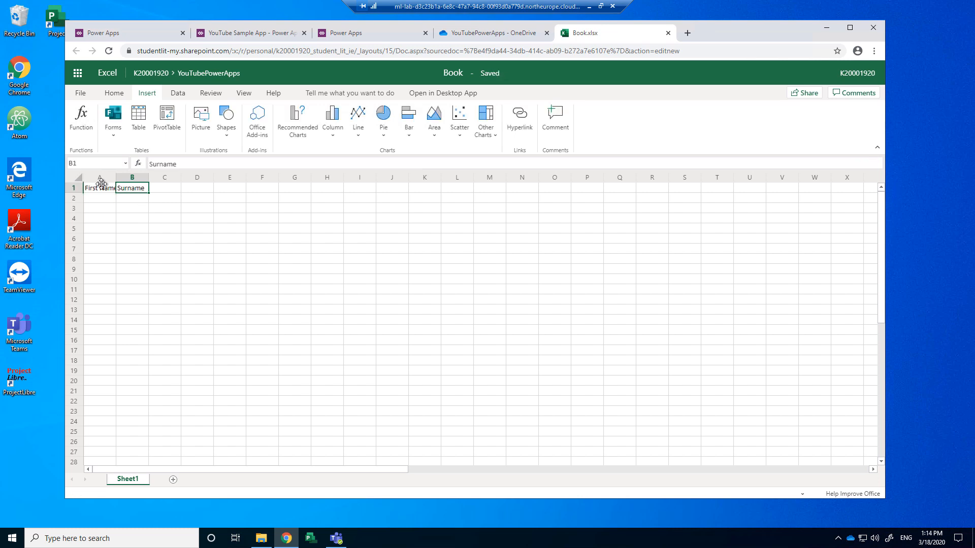
Step: Enter the headers Address in C1 and Date of Birth in D1
{"action": "key", "text": "Tab"}
{"action": "type", "text": "Addre"}
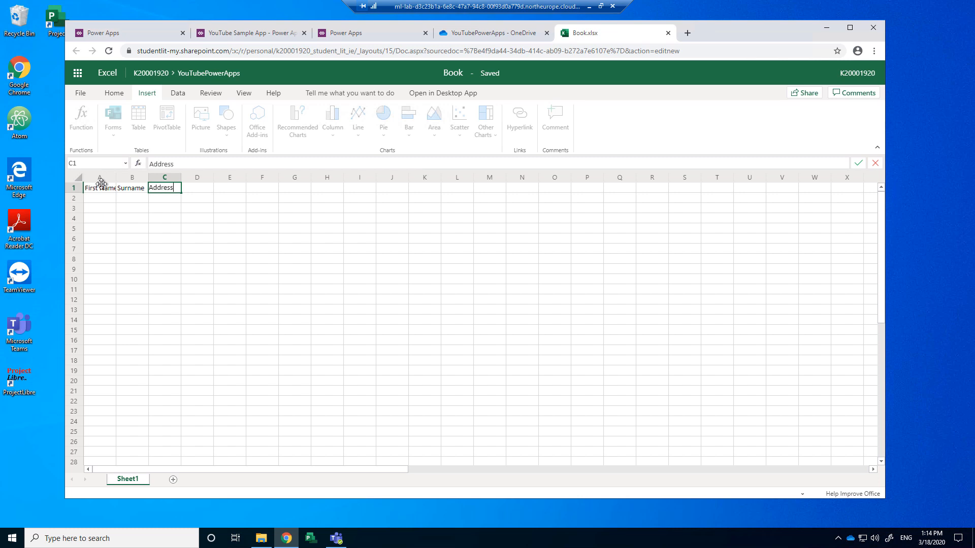
{"action": "key", "text": "Tab"}
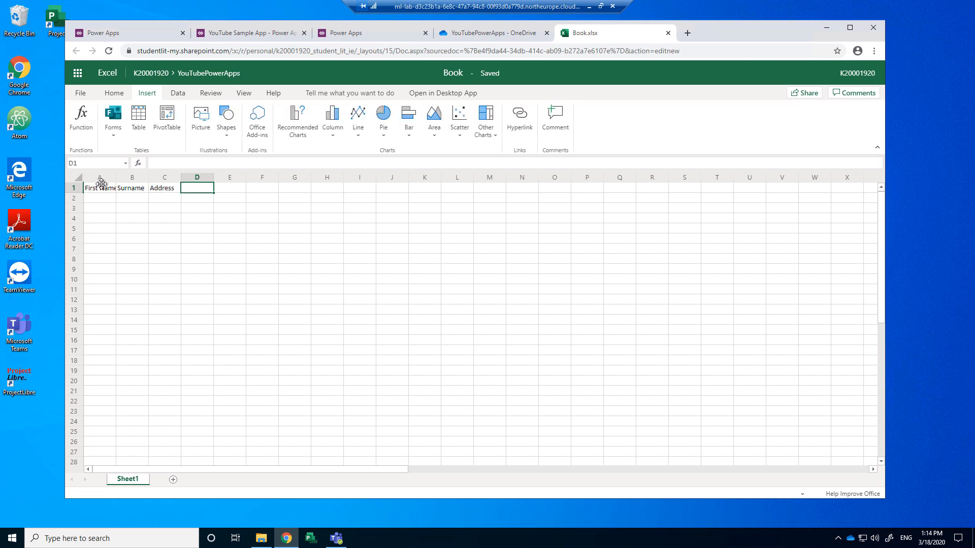
{"action": "type", "text": "DAt"}
{"action": "key", "text": "BackSpace"}
{"action": "type", "text": "ate"}
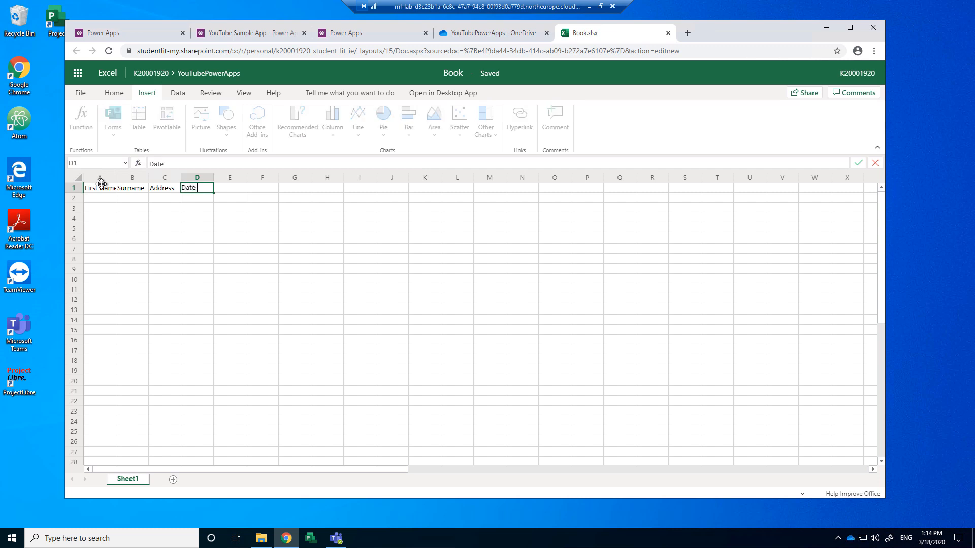
{"action": "type", "text": " of Birth"}
{"action": "key", "text": "Return"}
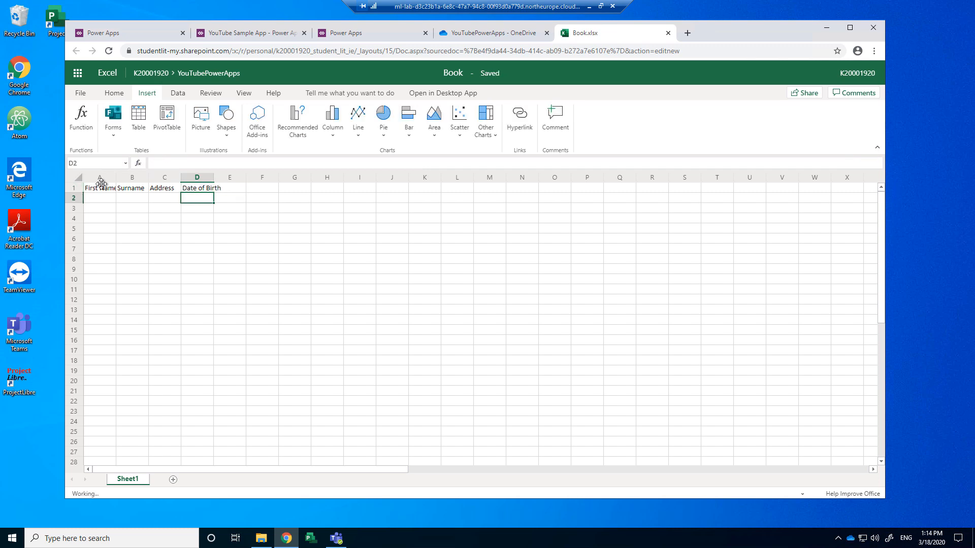
Step: Widen column A to fit First Name and select the header cells A1:D1
{"action": "left_click_drag", "start_coordinate": [116, 177], "coordinate": [231, 180]}
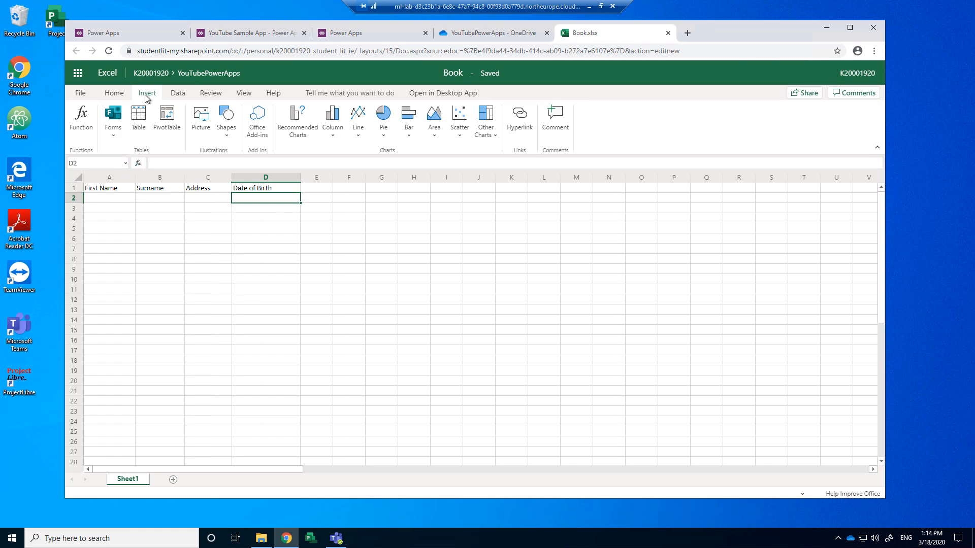
{"action": "left_click", "coordinate": [109, 191]}
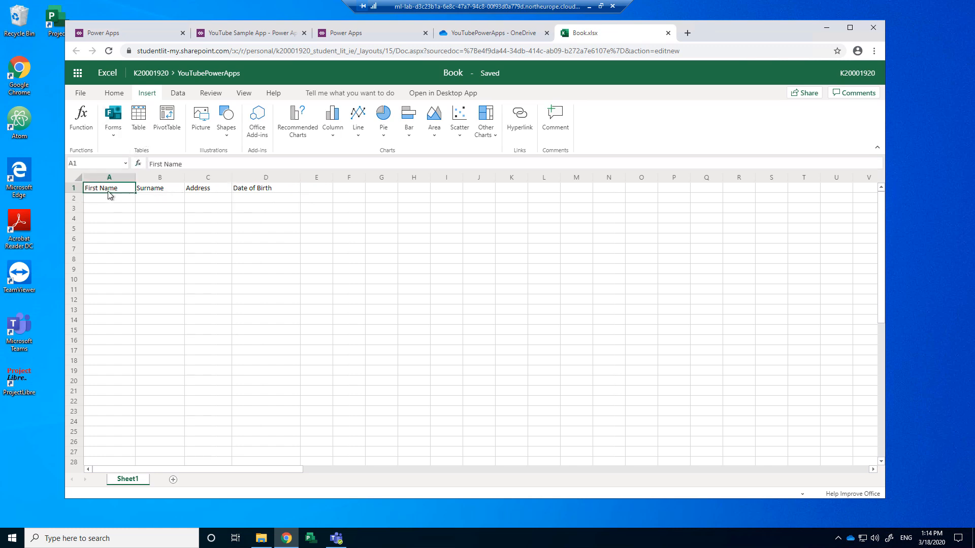
{"action": "left_click_drag", "start_coordinate": [247, 191], "coordinate": [117, 193]}
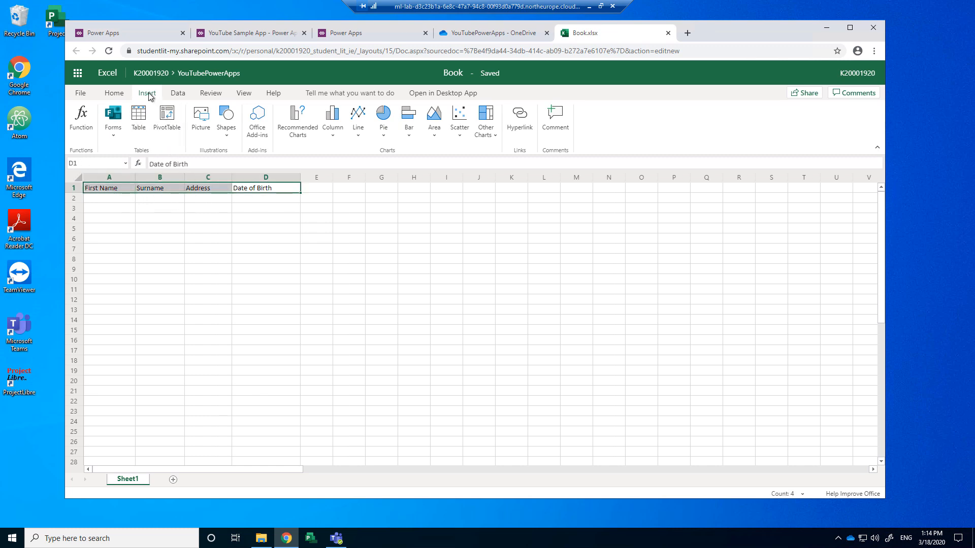
Step: Insert a table over A1:D1 with 'My table has headers' ticked
{"action": "left_click", "coordinate": [138, 120]}
{"action": "left_click_drag", "start_coordinate": [435, 247], "coordinate": [333, 169]}
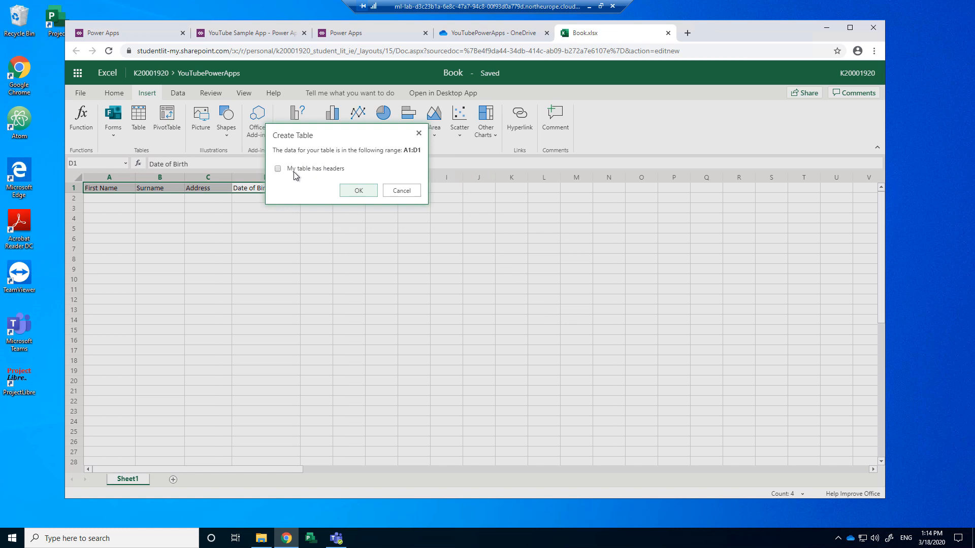
{"action": "left_click", "coordinate": [278, 170]}
{"action": "left_click", "coordinate": [357, 190]}
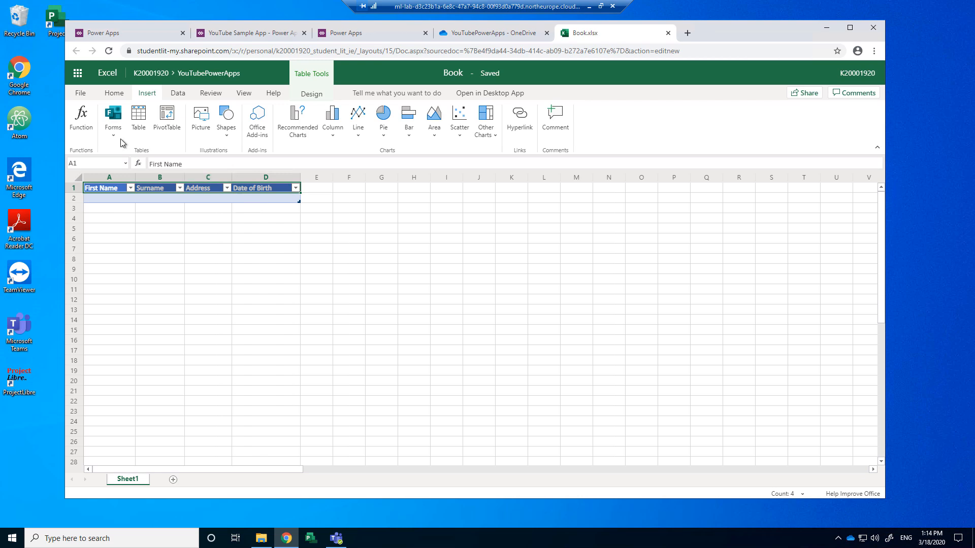
Step: Save a copy of the workbook as YouTubeAppData
{"action": "left_click", "coordinate": [80, 94]}
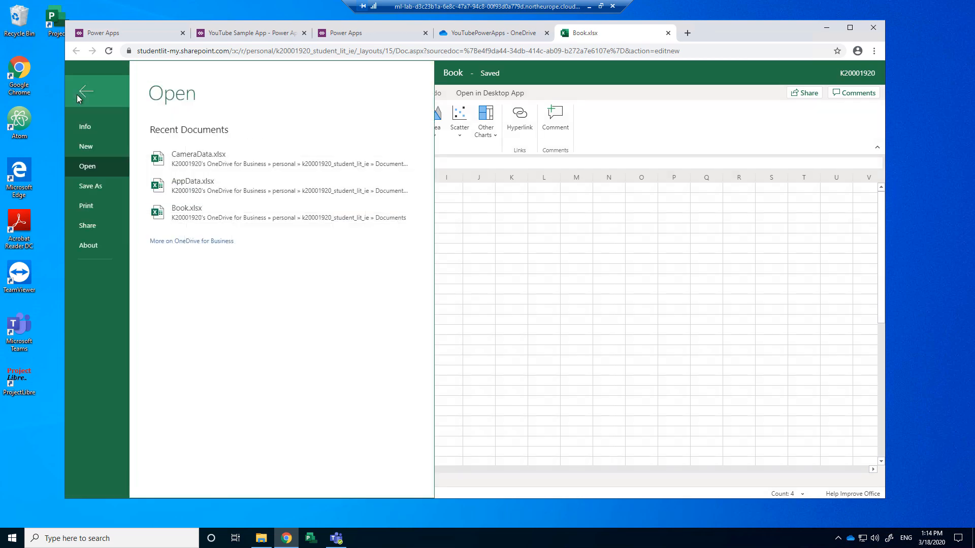
{"action": "left_click", "coordinate": [102, 186]}
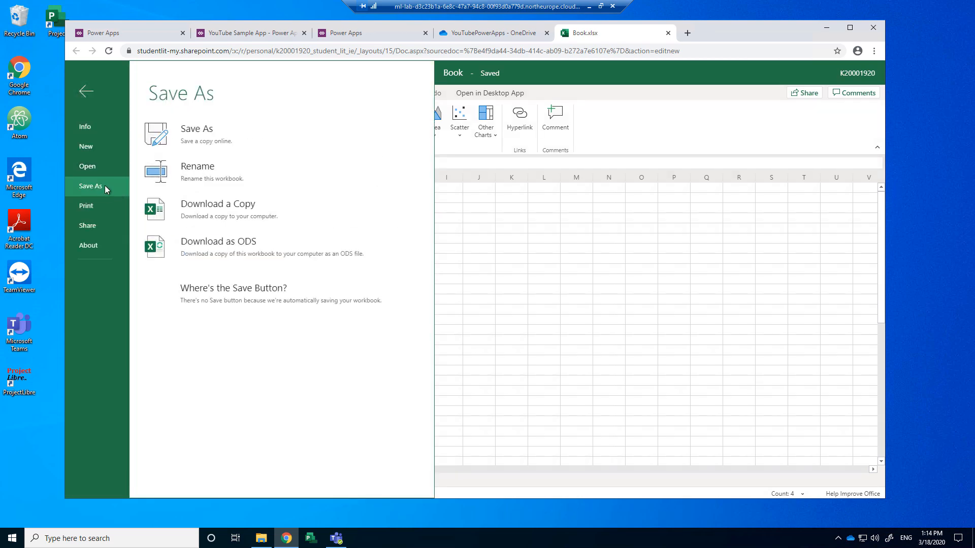
{"action": "left_click", "coordinate": [211, 141]}
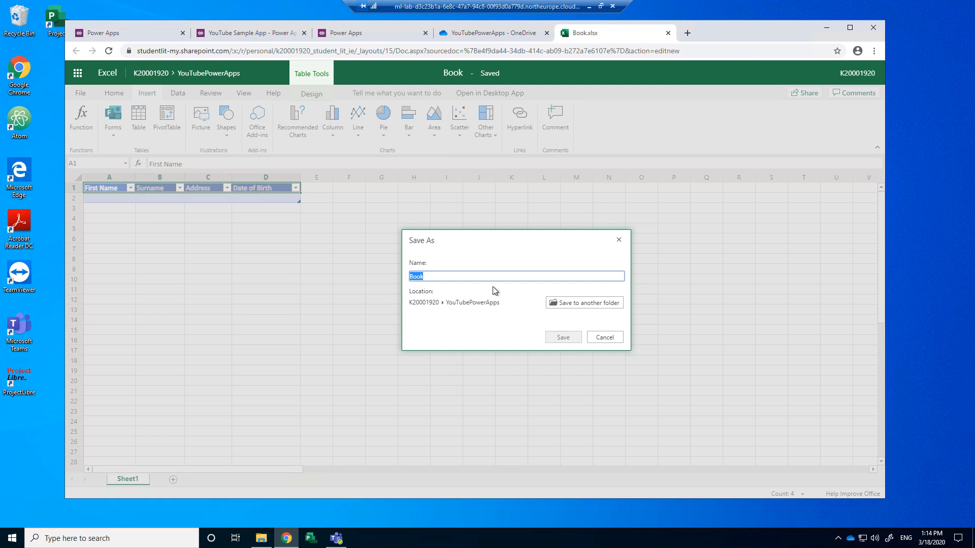
{"action": "type", "text": "You"}
{"action": "type", "text": "Ry="}
{"action": "type", "text": "Tube"}
{"action": "type", "text": "AppDAT"}
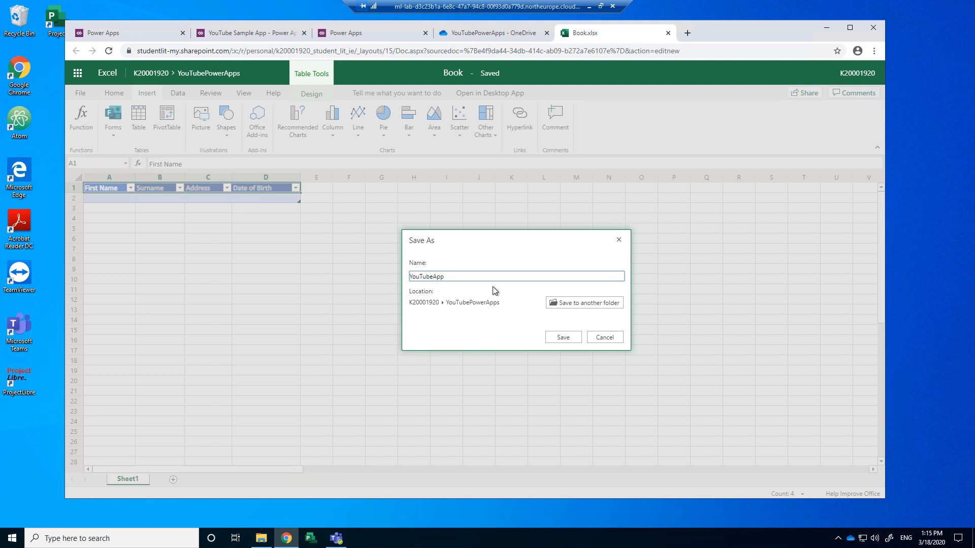
{"action": "key", "text": "BackSpace"}
{"action": "type", "text": "ta"}
{"action": "left_click", "coordinate": [567, 337]}
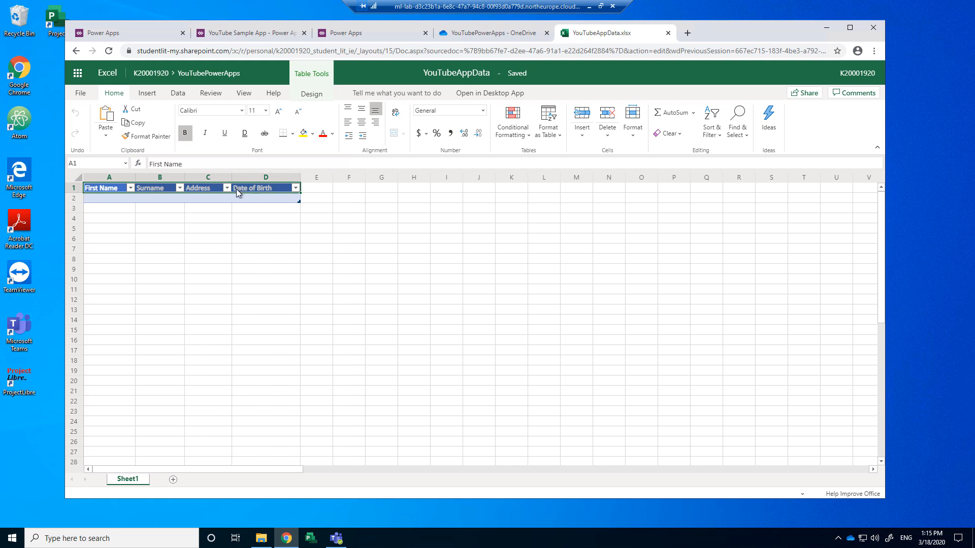
Step: Check the YouTubePowerApps folder in OneDrive, then return to the YouTube Sample App editor
{"action": "left_click", "coordinate": [519, 34]}
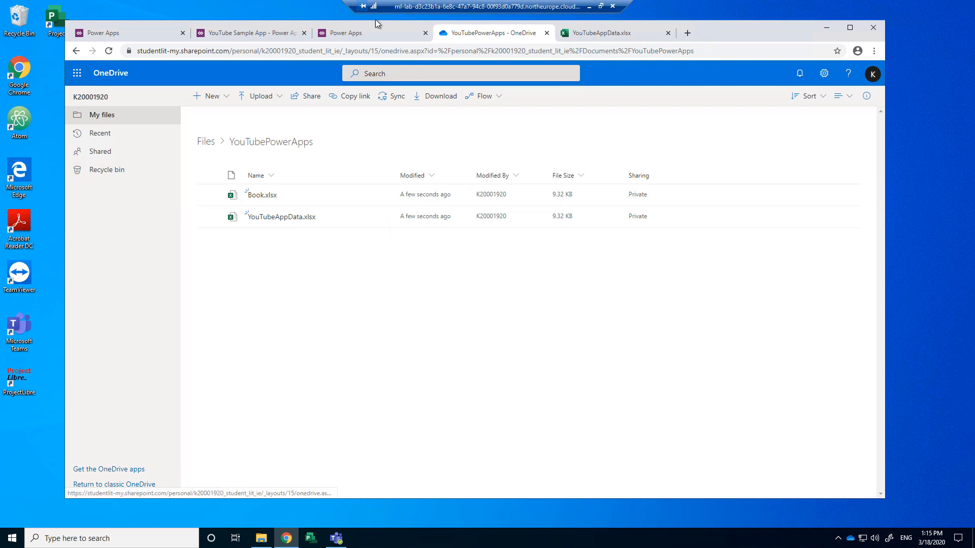
{"action": "left_click", "coordinate": [349, 32]}
{"action": "left_click", "coordinate": [238, 33]}
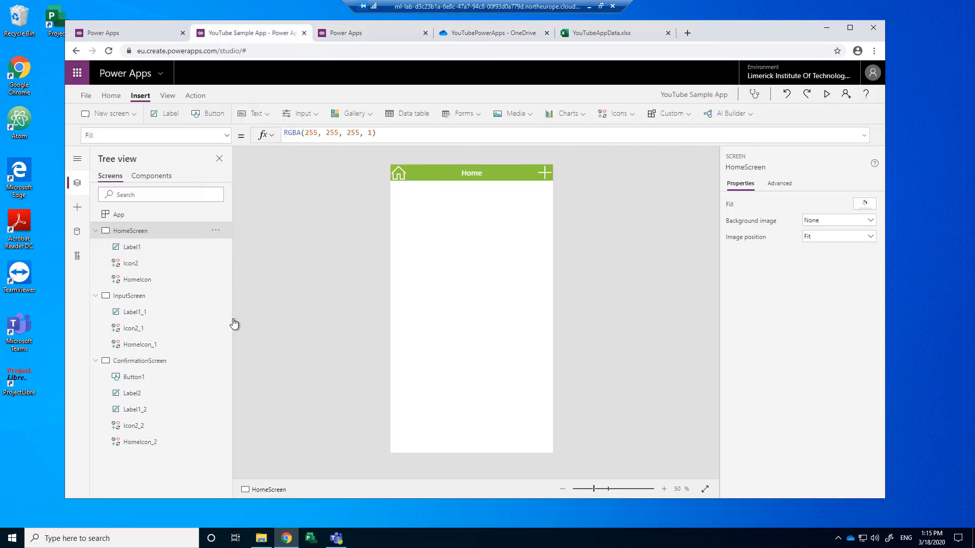
Step: Select the InputScreen and show the Data sources pane from the View menu
{"action": "left_click", "coordinate": [133, 296]}
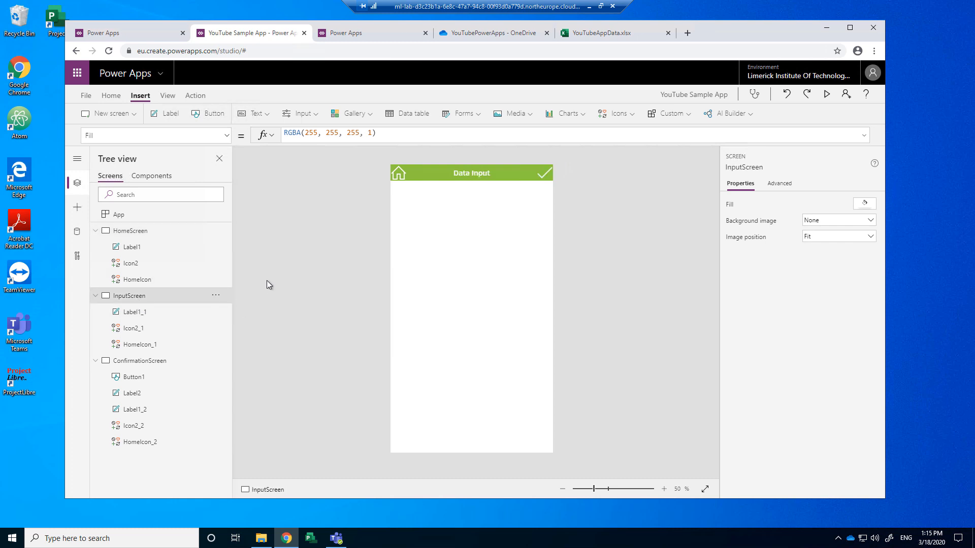
{"action": "left_click", "coordinate": [163, 300]}
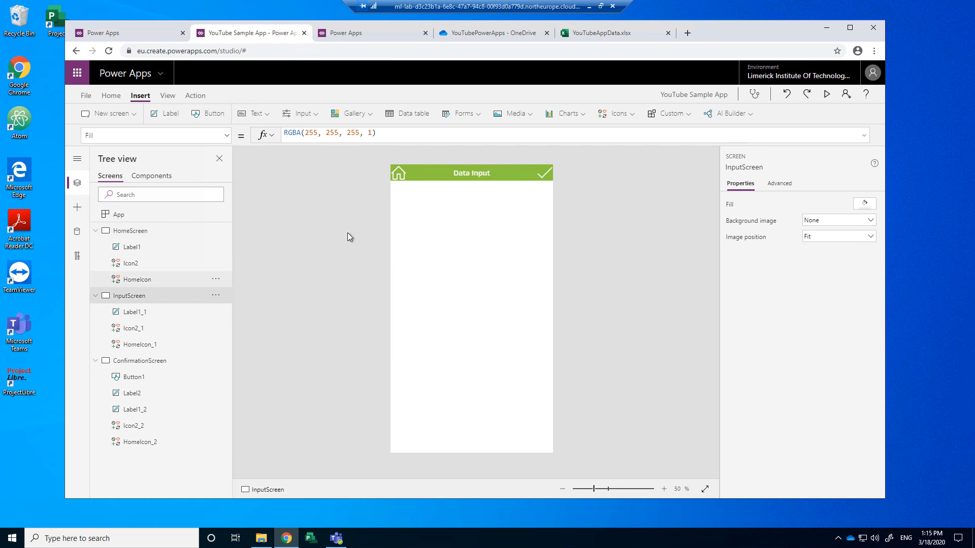
{"action": "left_click", "coordinate": [168, 96]}
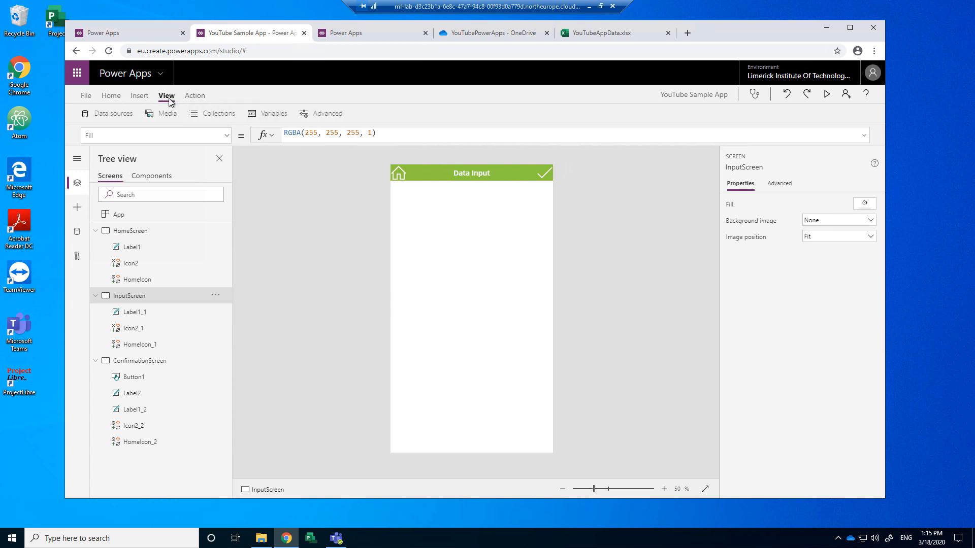
{"action": "left_click", "coordinate": [105, 117]}
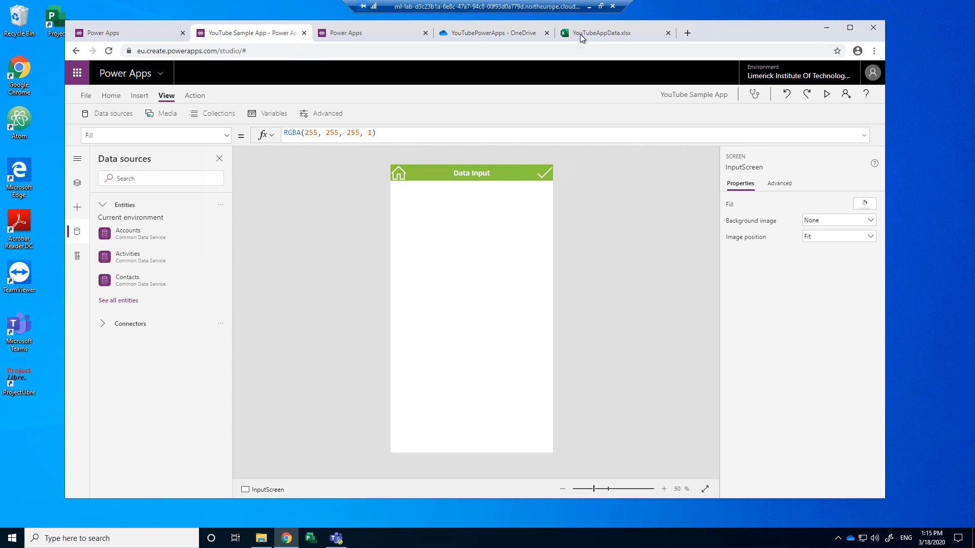
Step: Expand the connectors, browse the full connector list, then return to the short list
{"action": "left_click", "coordinate": [124, 326]}
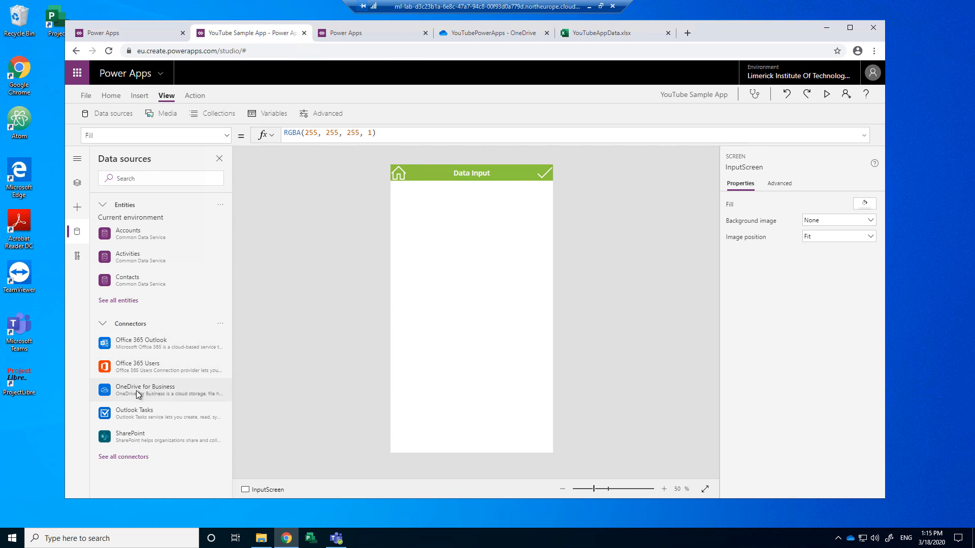
{"action": "mouse_move", "coordinate": [137, 396]}
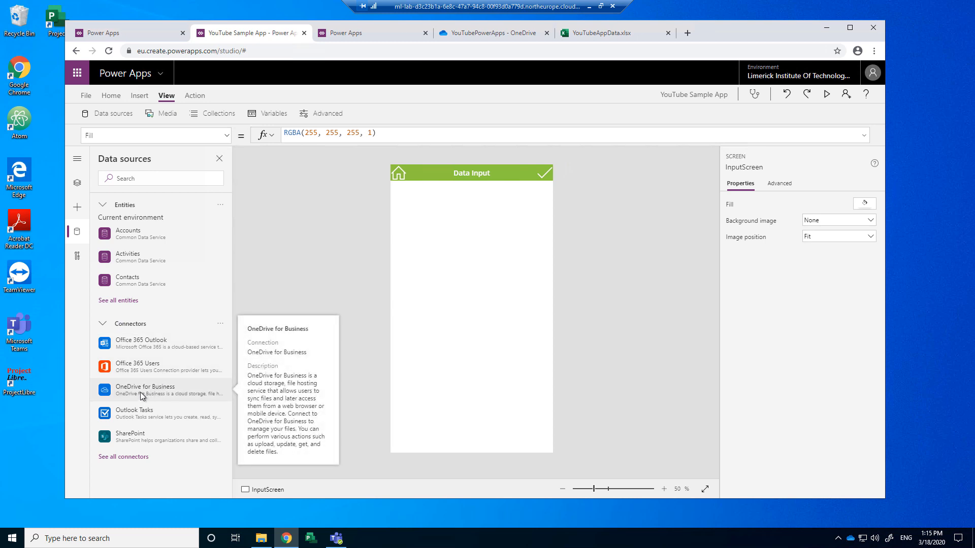
{"action": "left_click", "coordinate": [128, 463]}
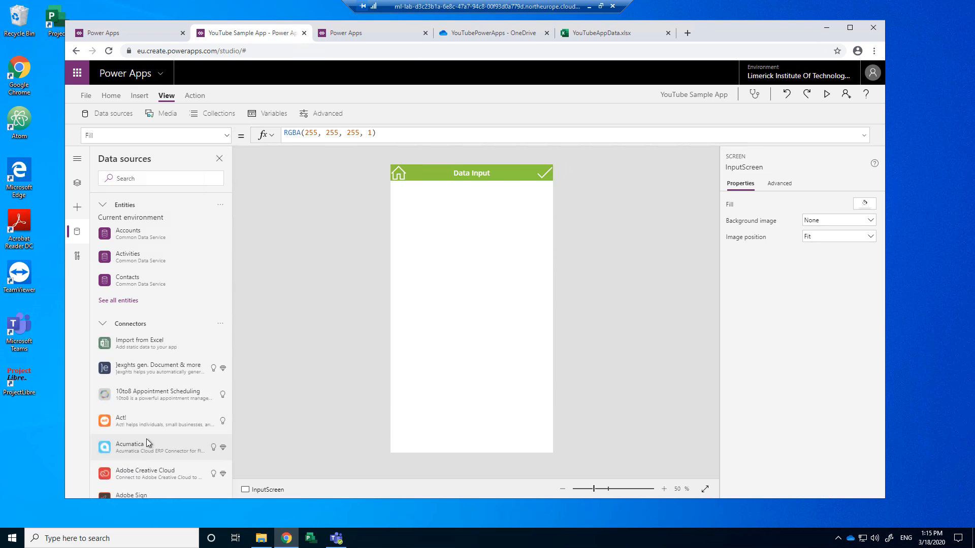
{"action": "scroll", "coordinate": [151, 385], "scroll_direction": "down", "scroll_amount": 10}
{"action": "scroll", "coordinate": [151, 386], "scroll_direction": "down", "scroll_amount": 8}
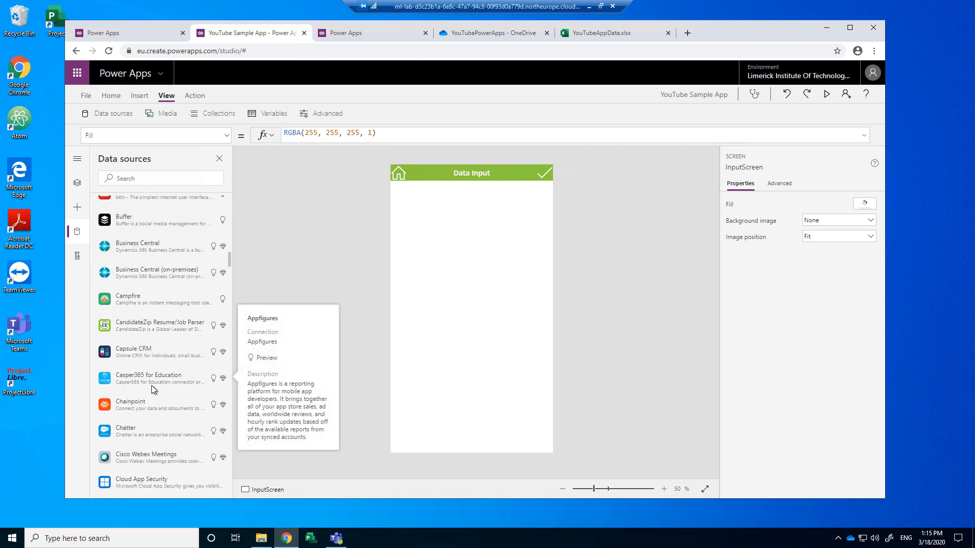
{"action": "scroll", "coordinate": [151, 386], "scroll_direction": "up", "scroll_amount": 19}
{"action": "scroll", "coordinate": [152, 386], "scroll_direction": "up", "scroll_amount": 12}
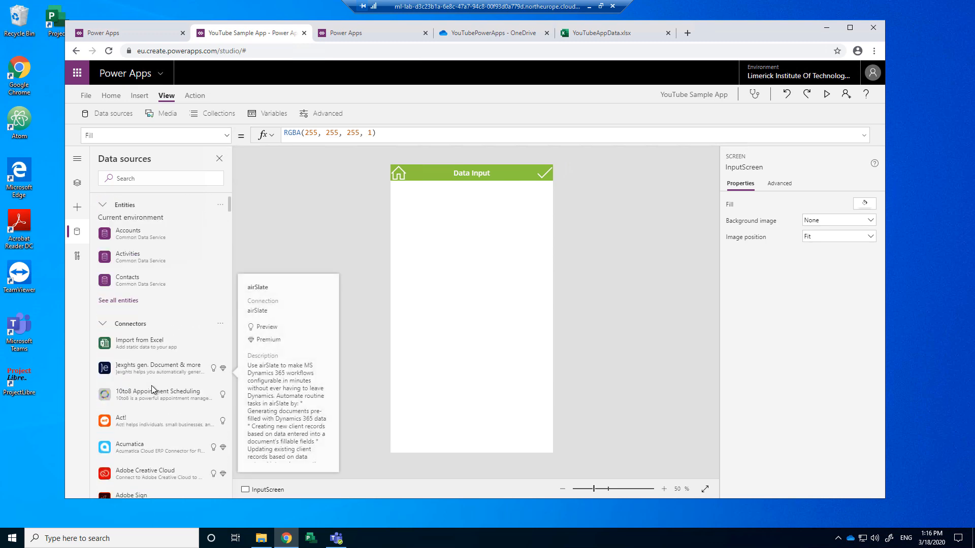
{"action": "left_click", "coordinate": [130, 327]}
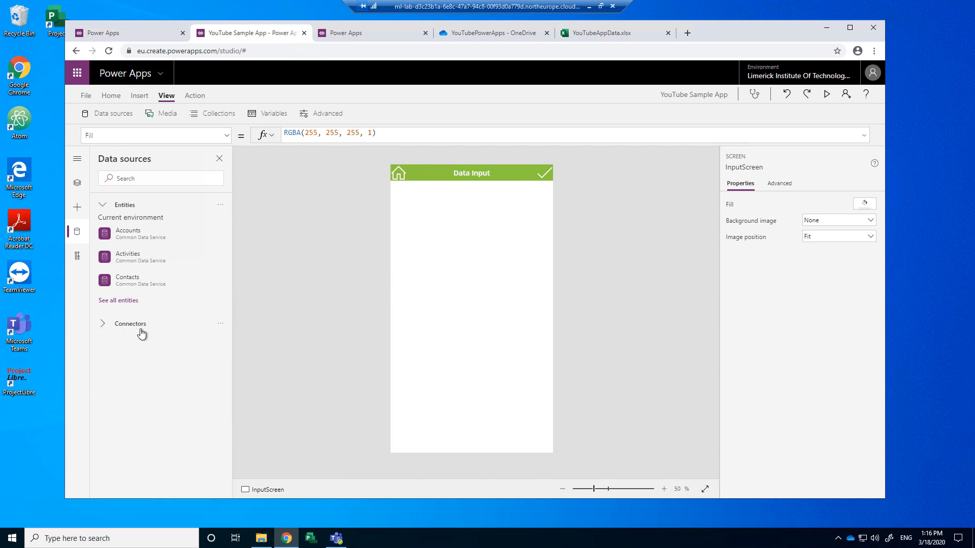
{"action": "left_click", "coordinate": [137, 327]}
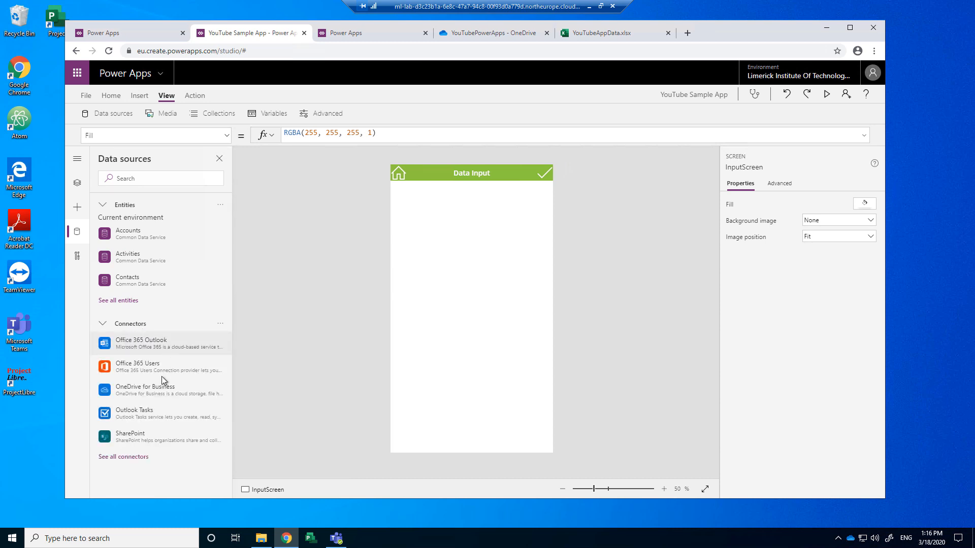
Step: Browse OneDrive for Business to YouTubeAppData.xlsx, cancel, and switch to that workbook
{"action": "left_click", "coordinate": [130, 391]}
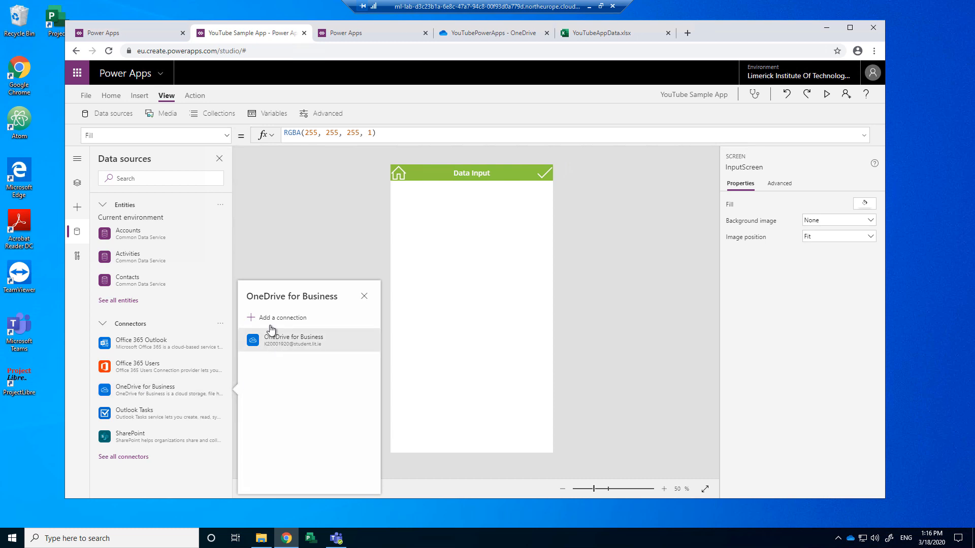
{"action": "left_click", "coordinate": [298, 342]}
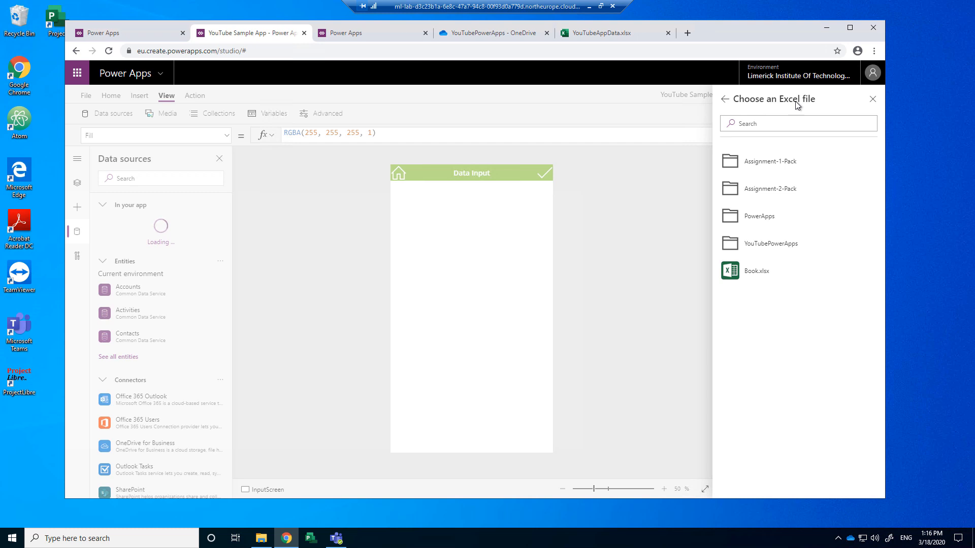
{"action": "left_click", "coordinate": [771, 245]}
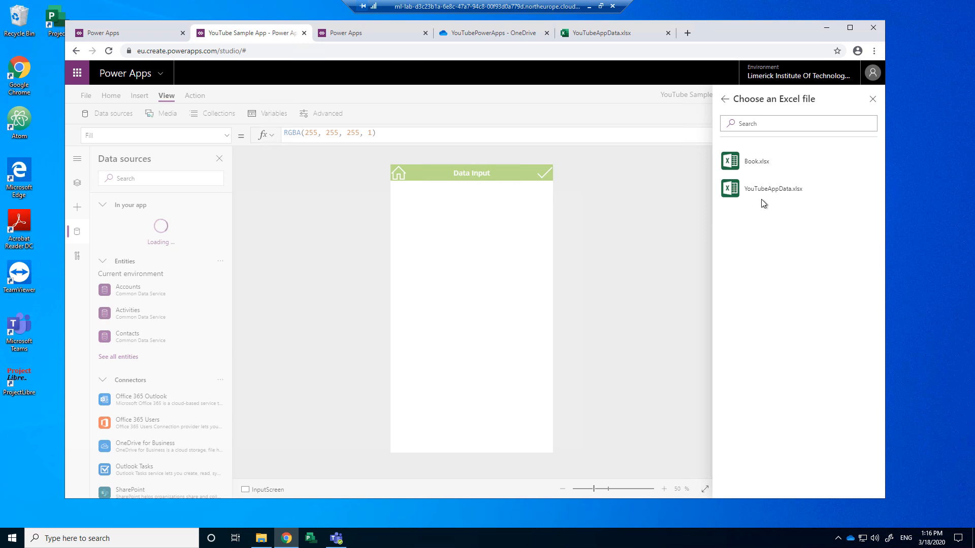
{"action": "left_click", "coordinate": [762, 189]}
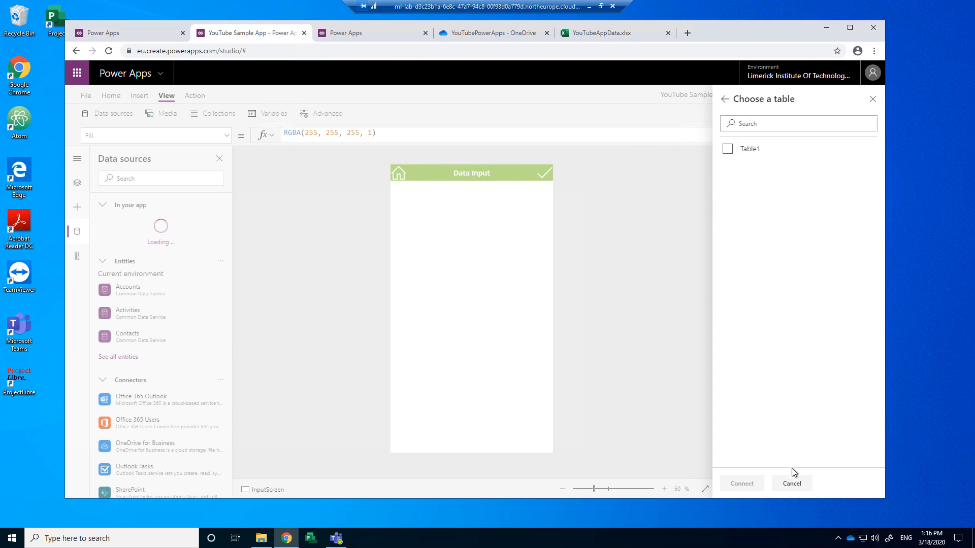
{"action": "left_click", "coordinate": [791, 483]}
{"action": "left_click", "coordinate": [611, 37]}
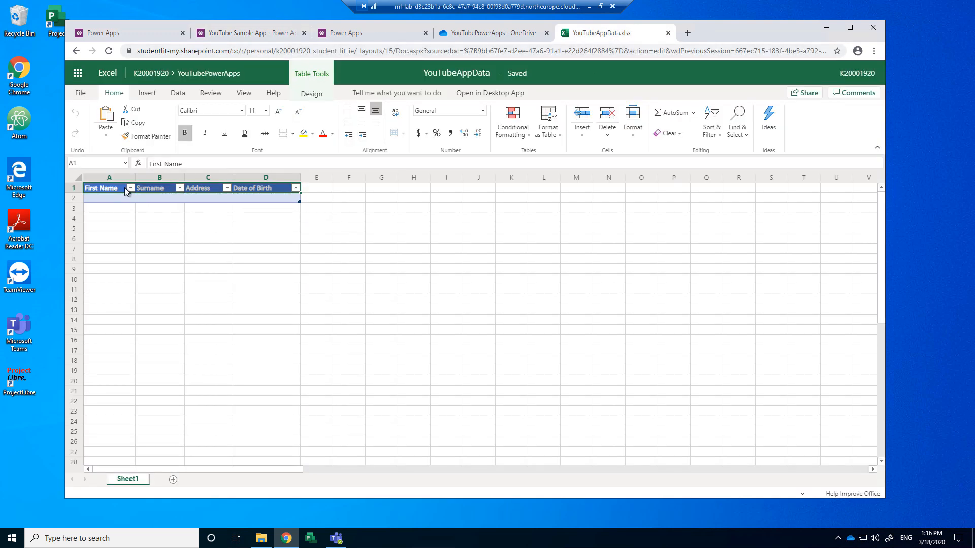
Step: Review the Data, Insert, Home, View and Table Design ribbon tabs, then head back to Power Apps
{"action": "left_click", "coordinate": [178, 94]}
{"action": "left_click", "coordinate": [152, 96]}
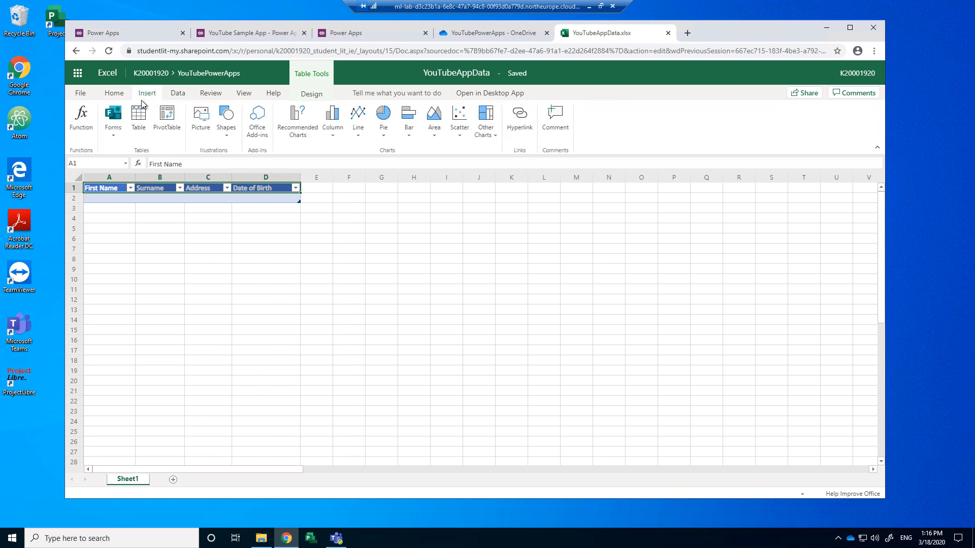
{"action": "left_click", "coordinate": [121, 97]}
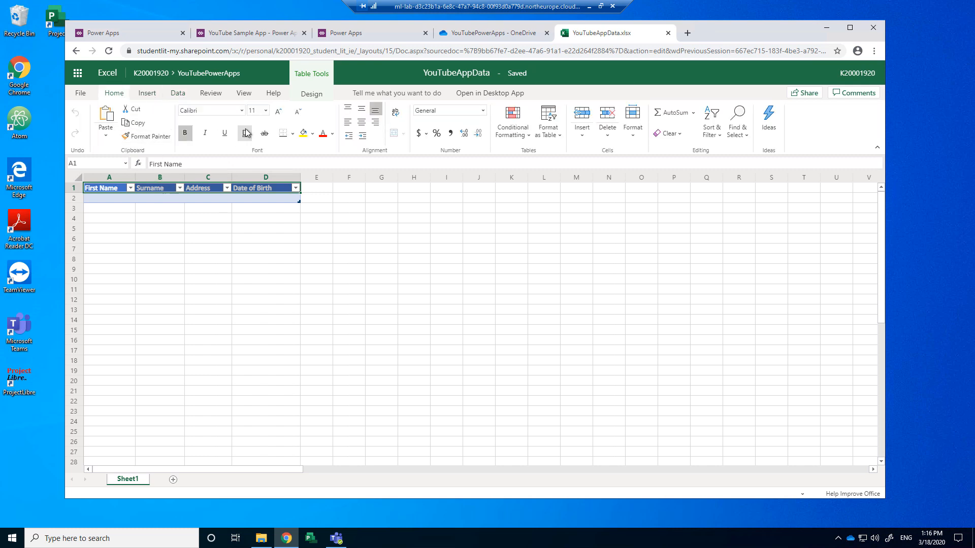
{"action": "left_click", "coordinate": [244, 95]}
{"action": "left_click", "coordinate": [309, 94]}
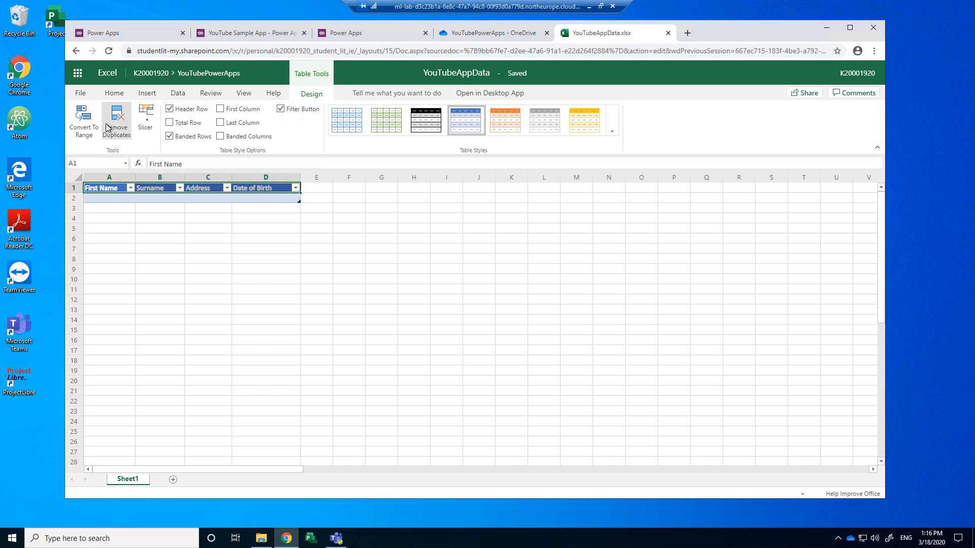
{"action": "left_click", "coordinate": [178, 96]}
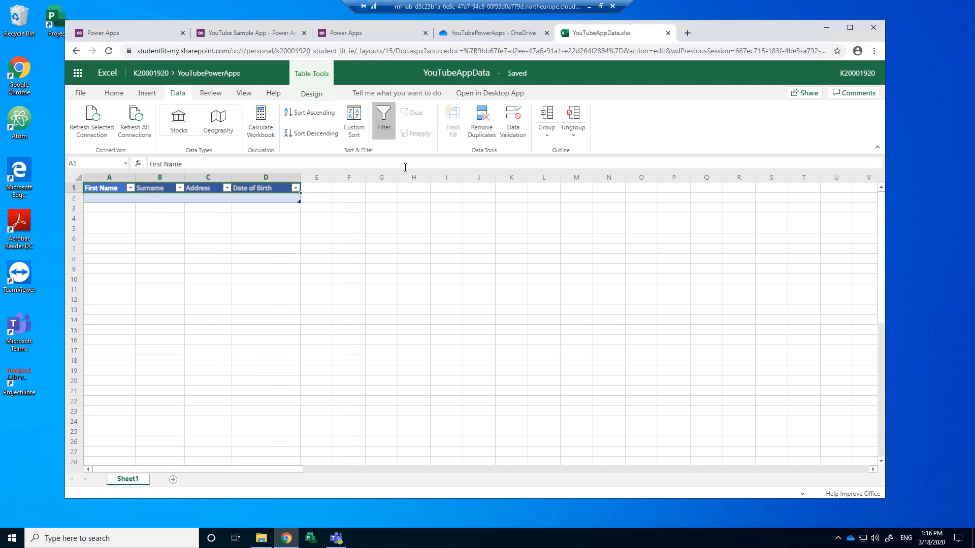
{"action": "left_click", "coordinate": [398, 40]}
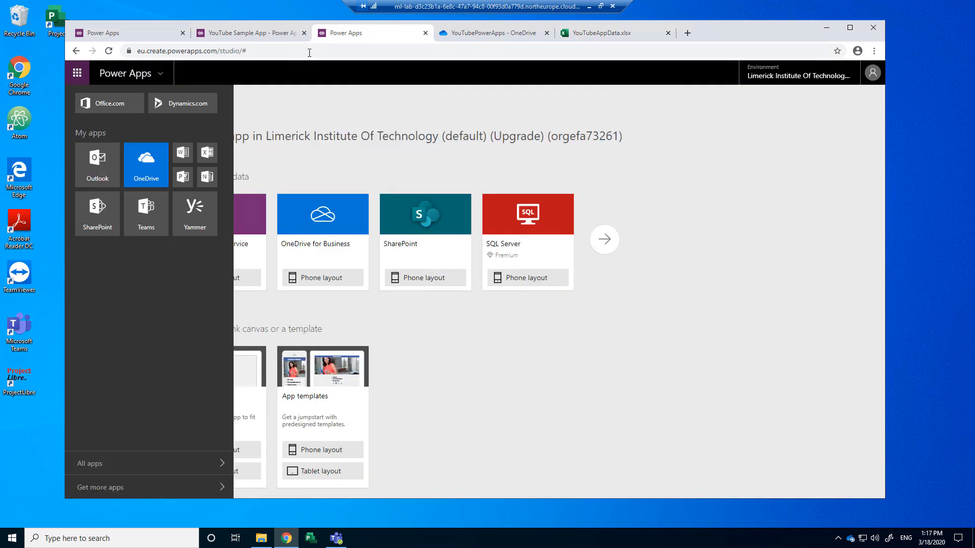
Step: Connect Table1 from the YouTubePowerApps workbook via OneDrive for Business, then switch to the workbook
{"action": "left_click", "coordinate": [261, 35]}
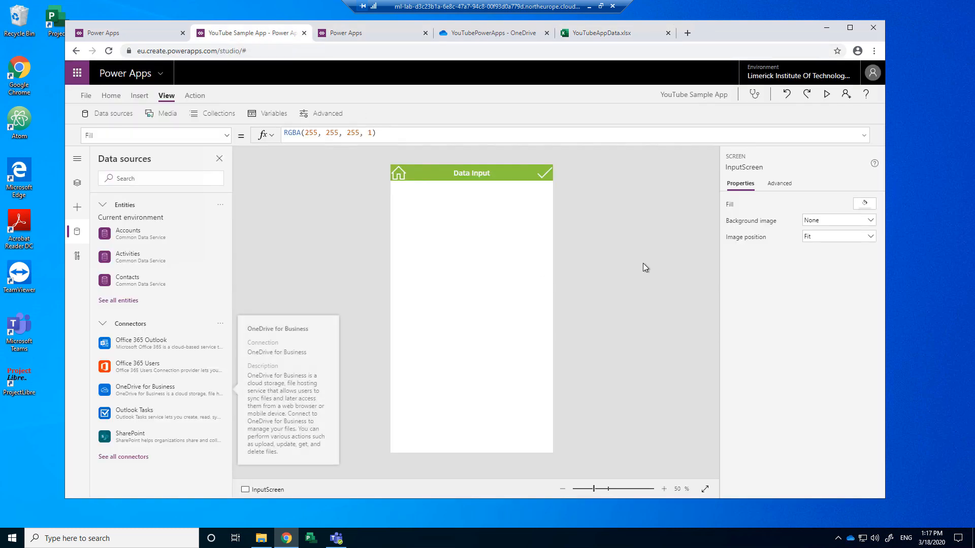
{"action": "left_click", "coordinate": [159, 389]}
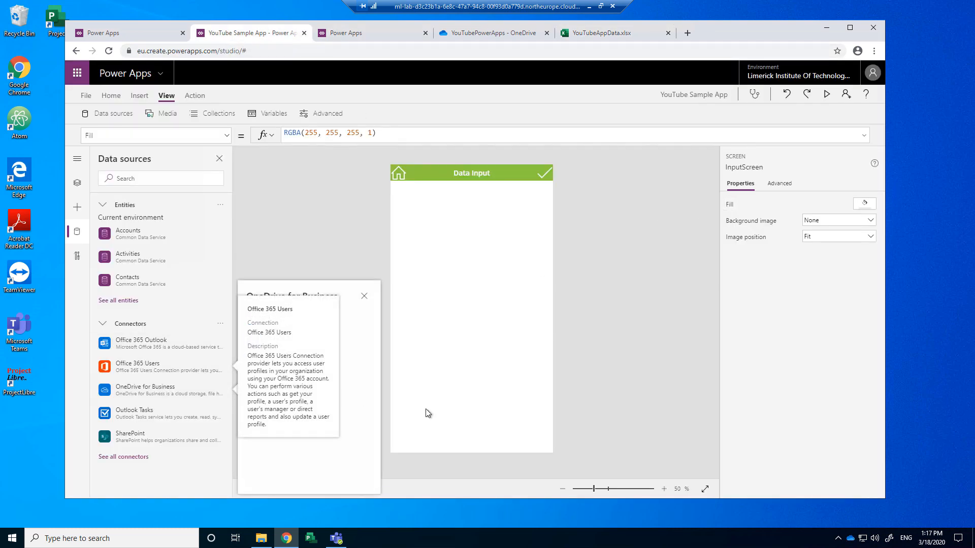
{"action": "left_click", "coordinate": [370, 335]}
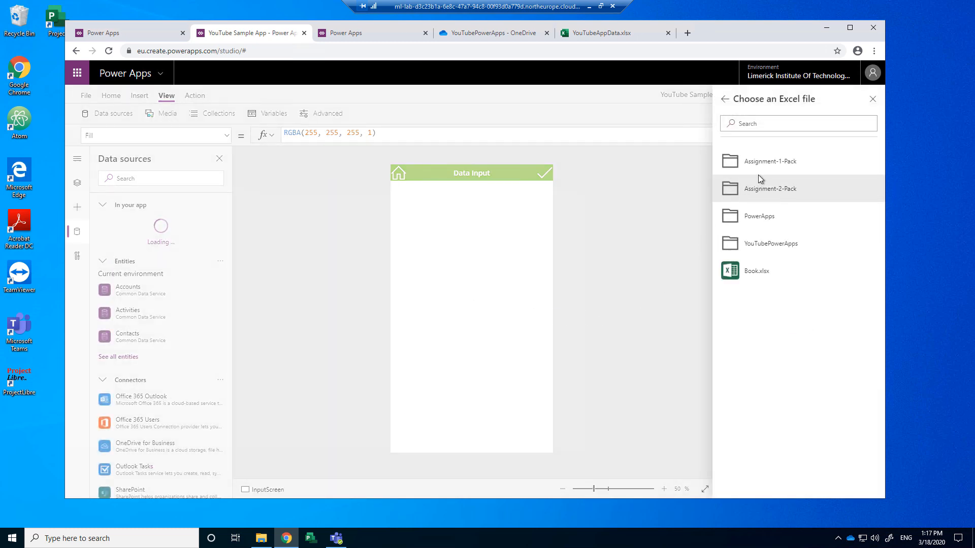
{"action": "left_click", "coordinate": [763, 245]}
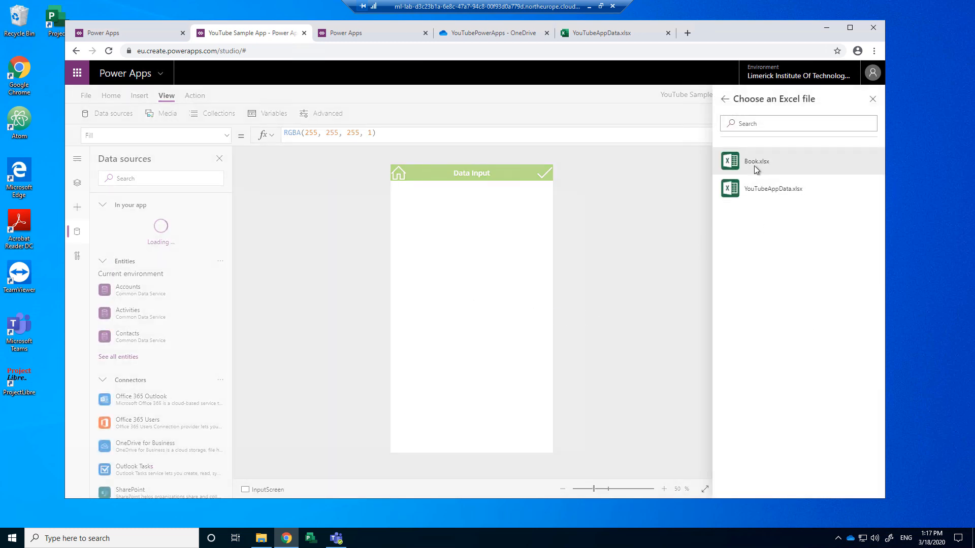
{"action": "left_click", "coordinate": [760, 187]}
{"action": "left_click", "coordinate": [729, 150]}
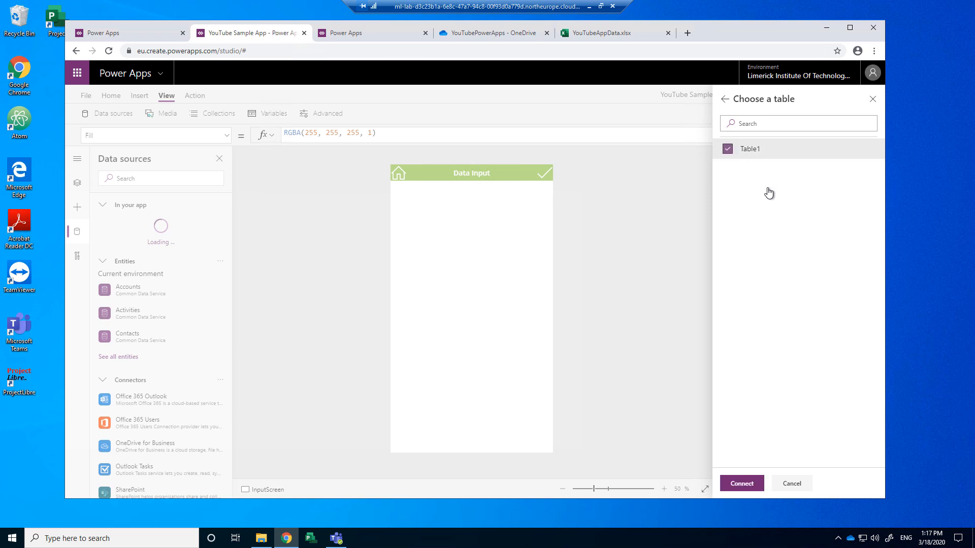
{"action": "left_click", "coordinate": [740, 484]}
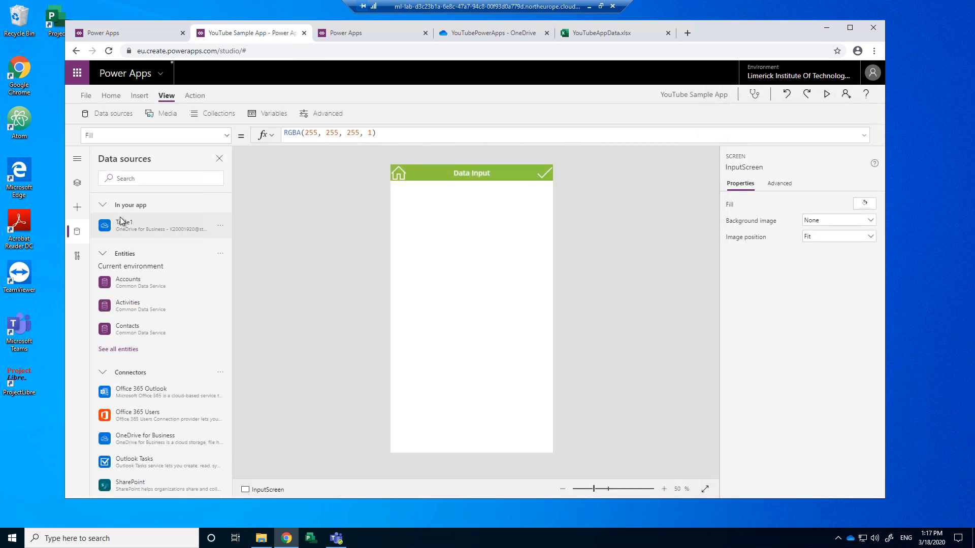
{"action": "mouse_move", "coordinate": [122, 227]}
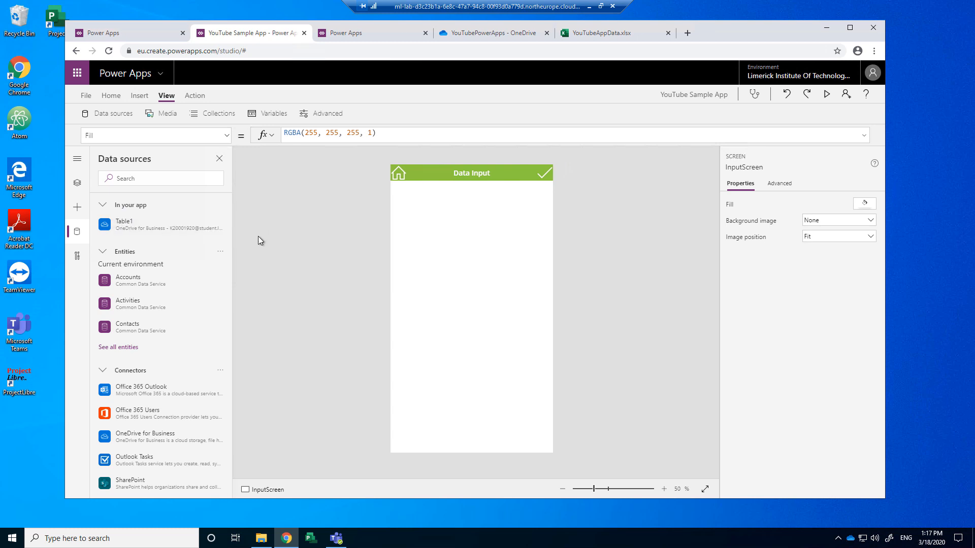
{"action": "mouse_move", "coordinate": [190, 233]}
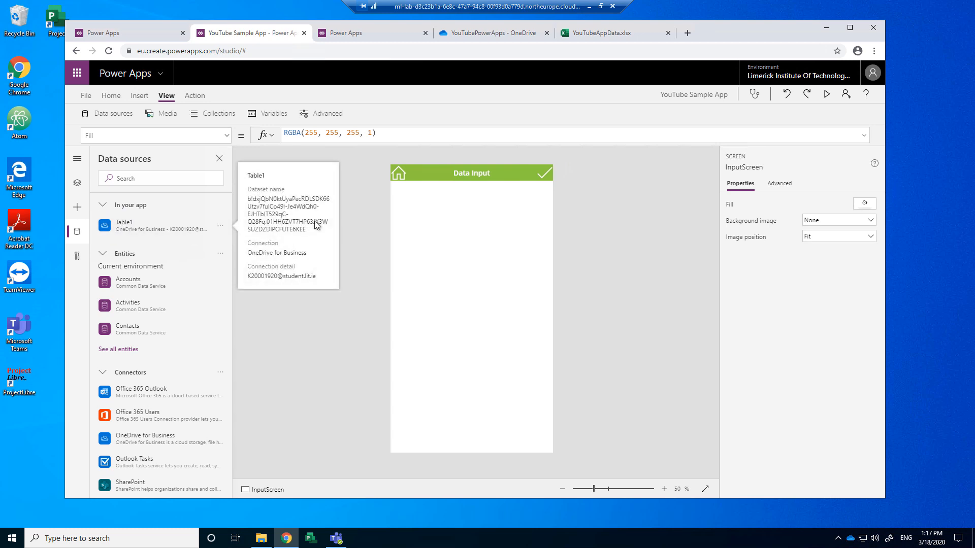
{"action": "left_click", "coordinate": [604, 33]}
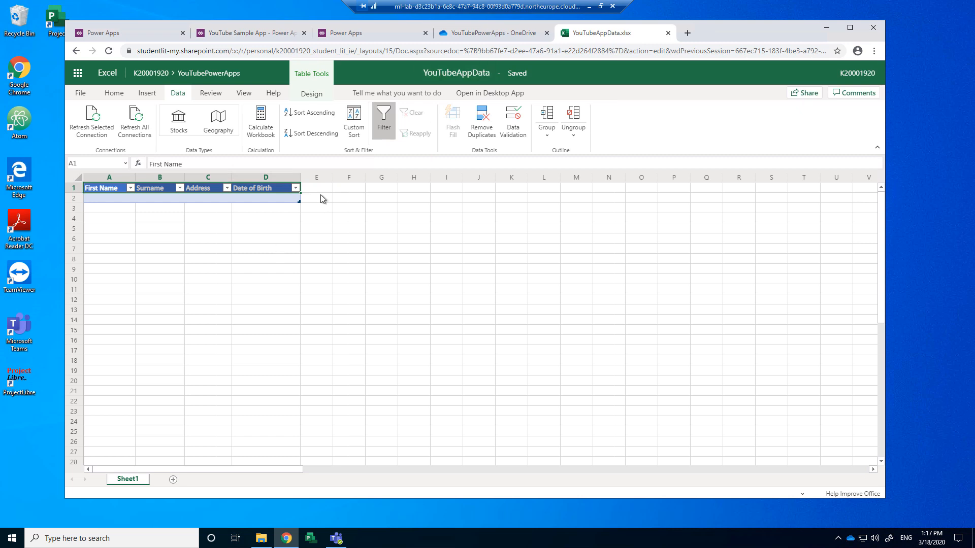
Step: Close the YouTubeAppData.xlsx tab and return to the YouTube Sample App editor
{"action": "left_click", "coordinate": [668, 33]}
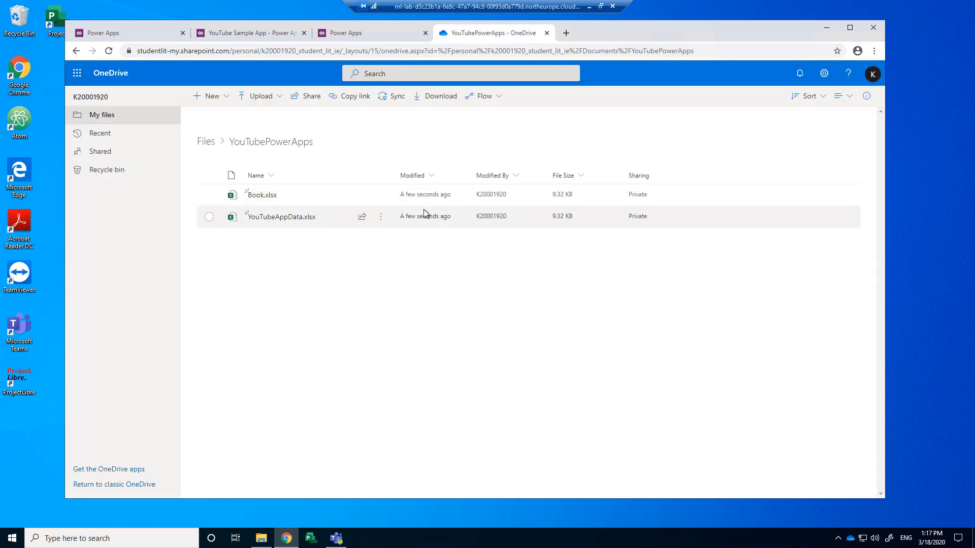
{"action": "left_click", "coordinate": [249, 34]}
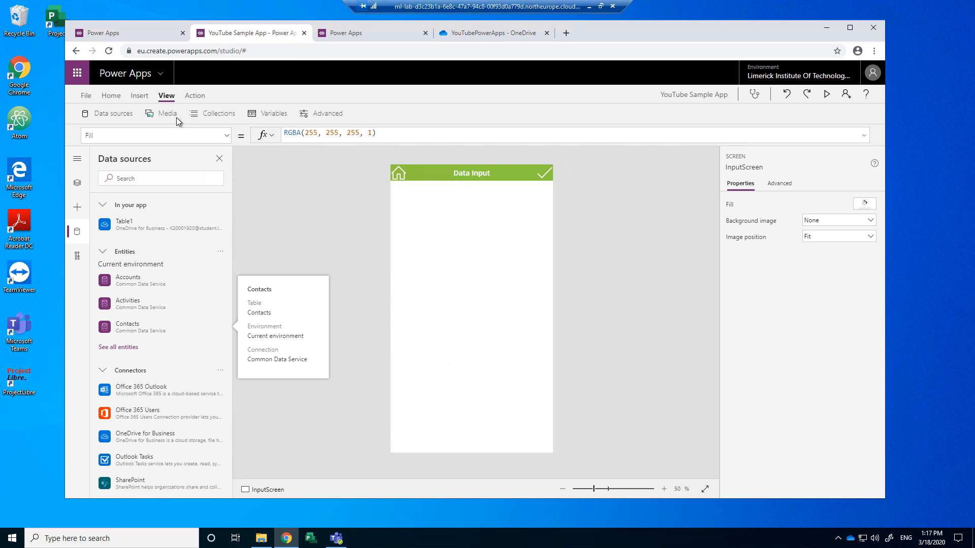
Step: Add an empty edit form, Form1, and drag it down to Position Y 164 below the Data Input header
{"action": "left_click", "coordinate": [140, 97]}
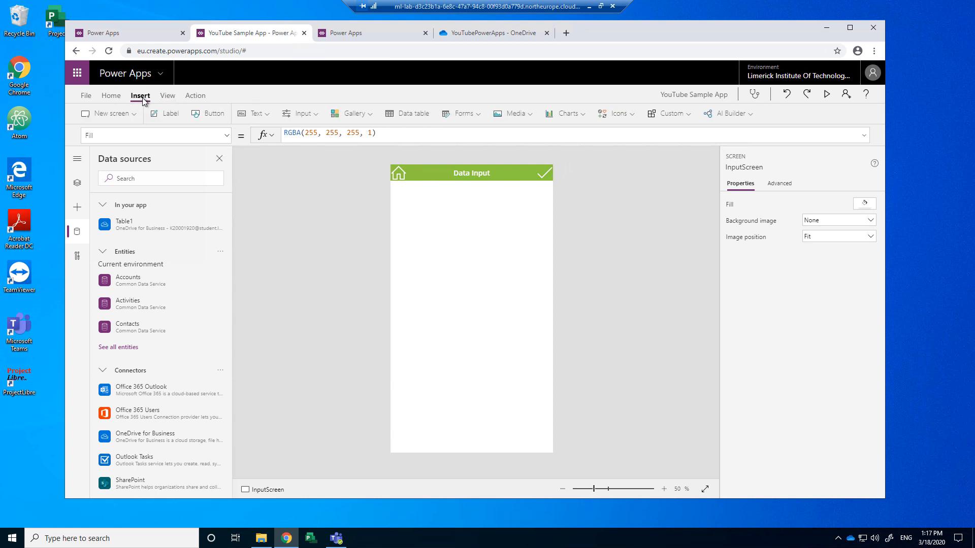
{"action": "left_click", "coordinate": [477, 114]}
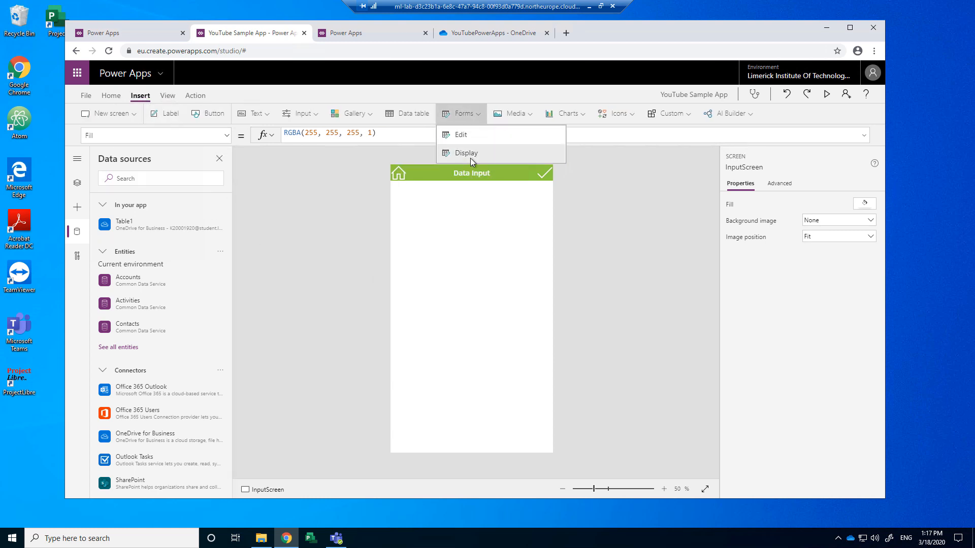
{"action": "left_click", "coordinate": [465, 137]}
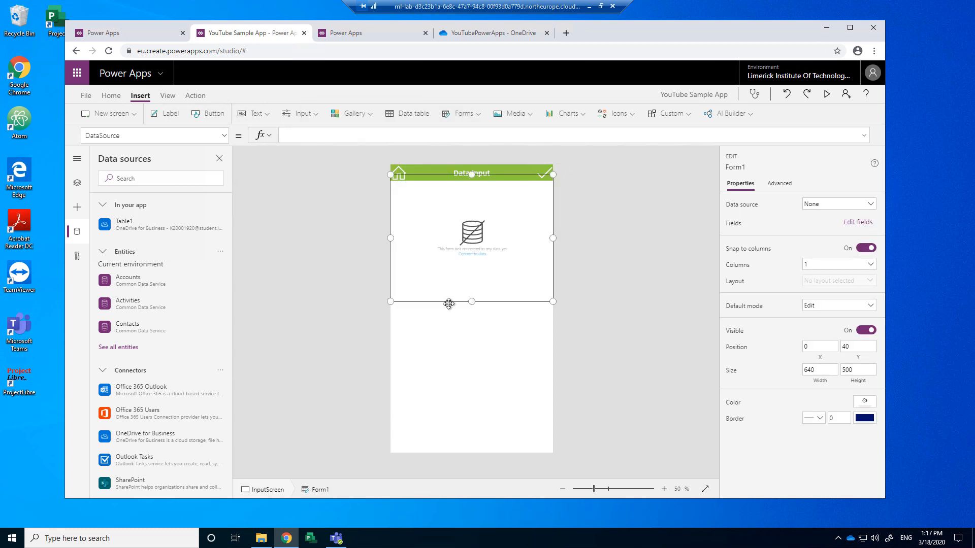
{"action": "left_click_drag", "start_coordinate": [448, 303], "coordinate": [451, 333]}
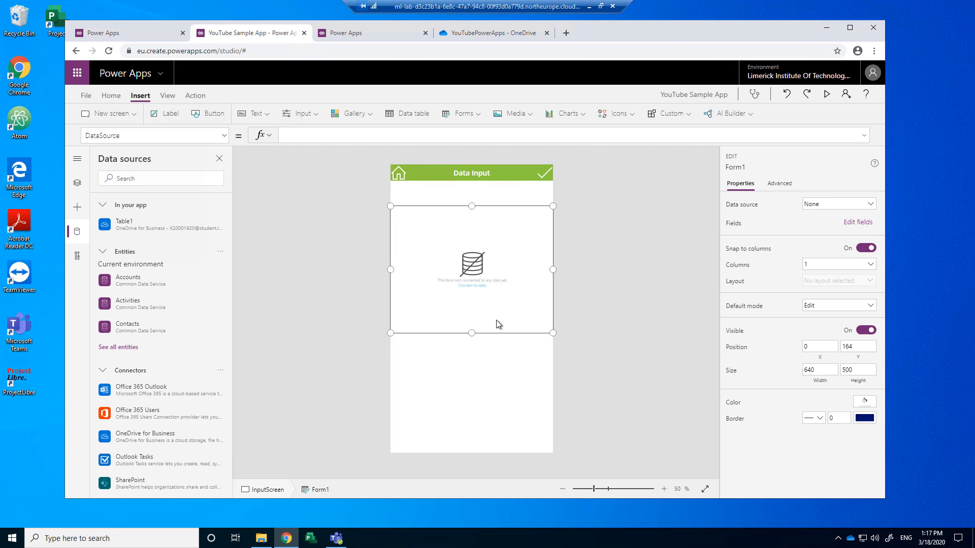
{"action": "scroll", "coordinate": [492, 286], "scroll_direction": "up", "scroll_amount": 5}
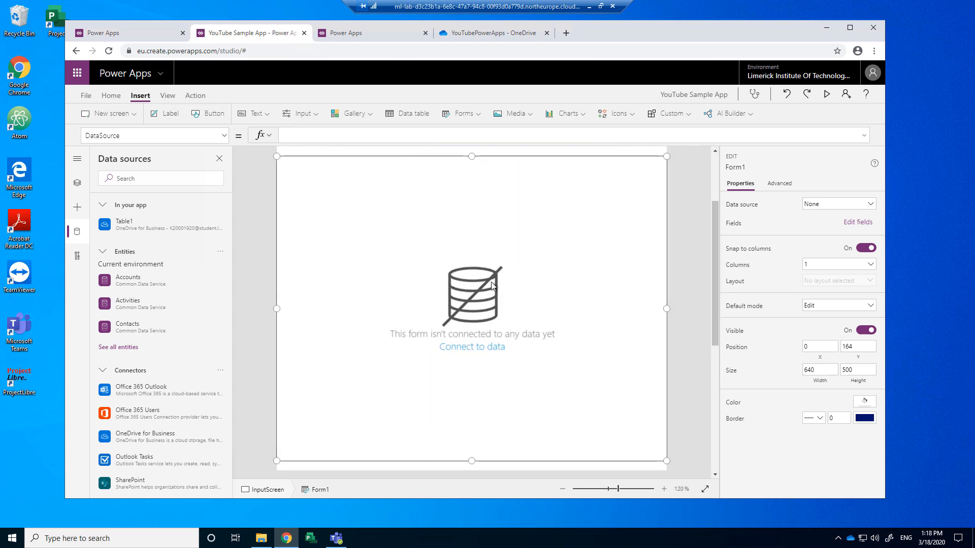
{"action": "scroll", "coordinate": [491, 286], "scroll_direction": "up", "scroll_amount": 1}
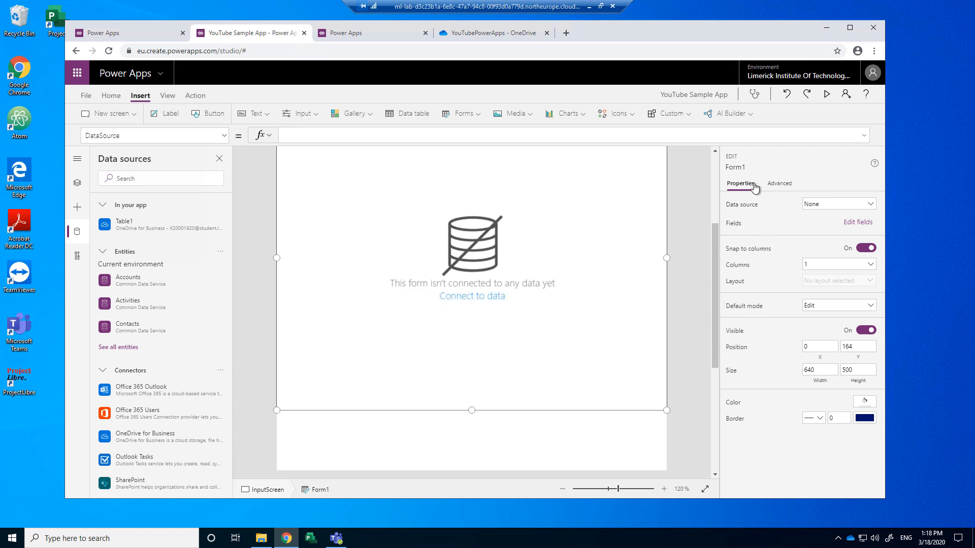
Step: Choose Table1 as Form1's data source in the Properties pane
{"action": "left_click", "coordinate": [871, 205]}
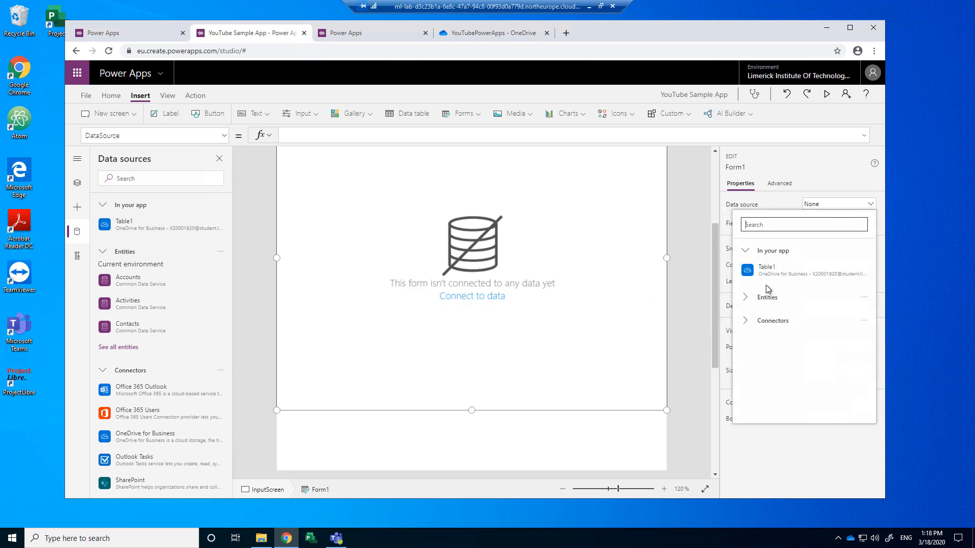
{"action": "left_click", "coordinate": [558, 262]}
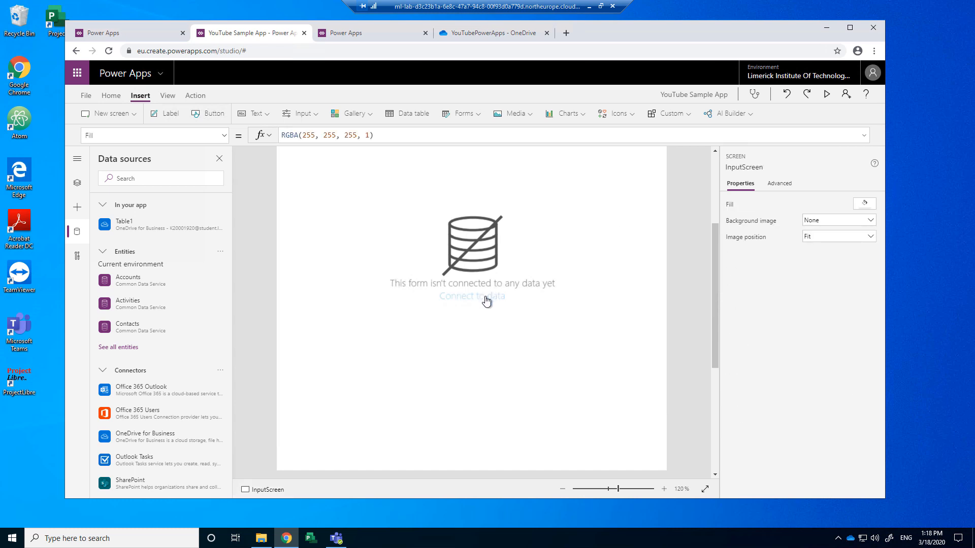
{"action": "left_click", "coordinate": [489, 302]}
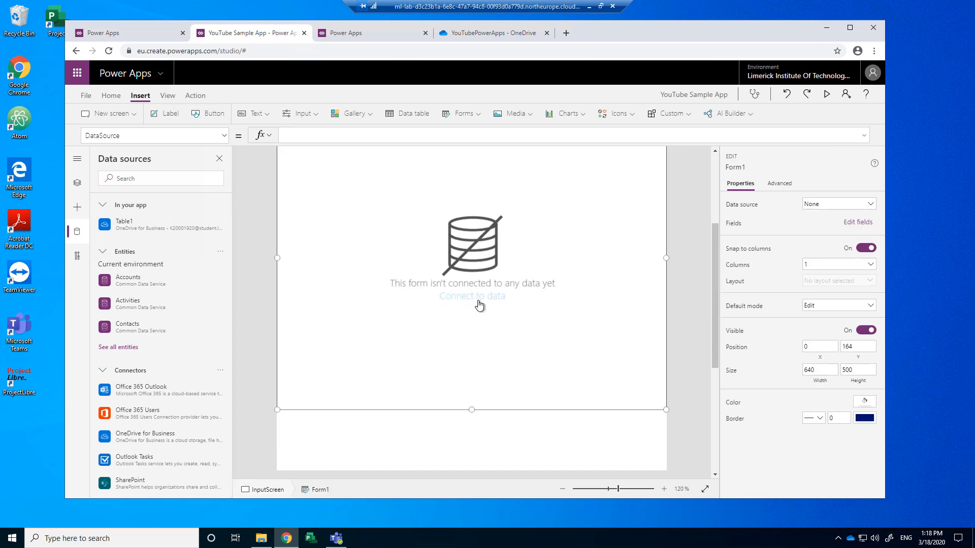
{"action": "left_click", "coordinate": [490, 300]}
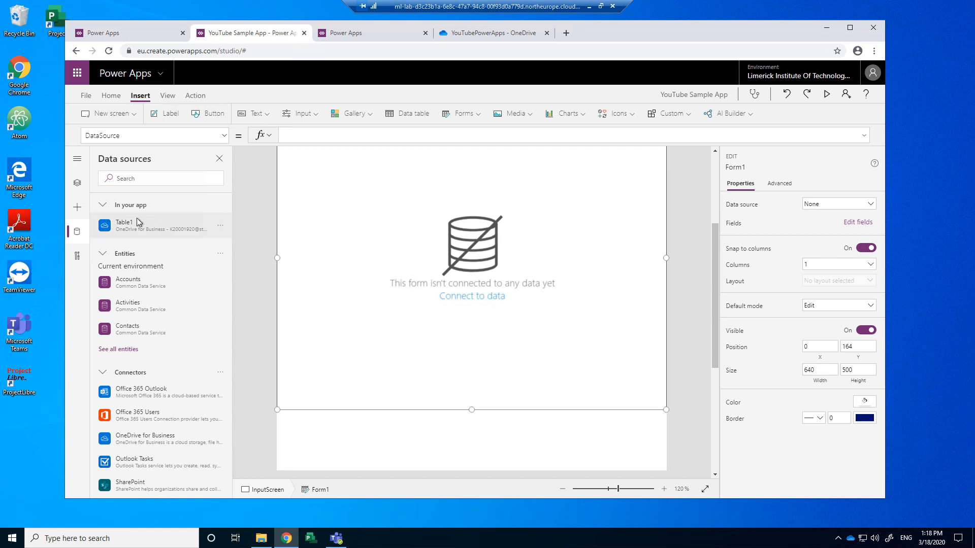
{"action": "left_click", "coordinate": [462, 303]}
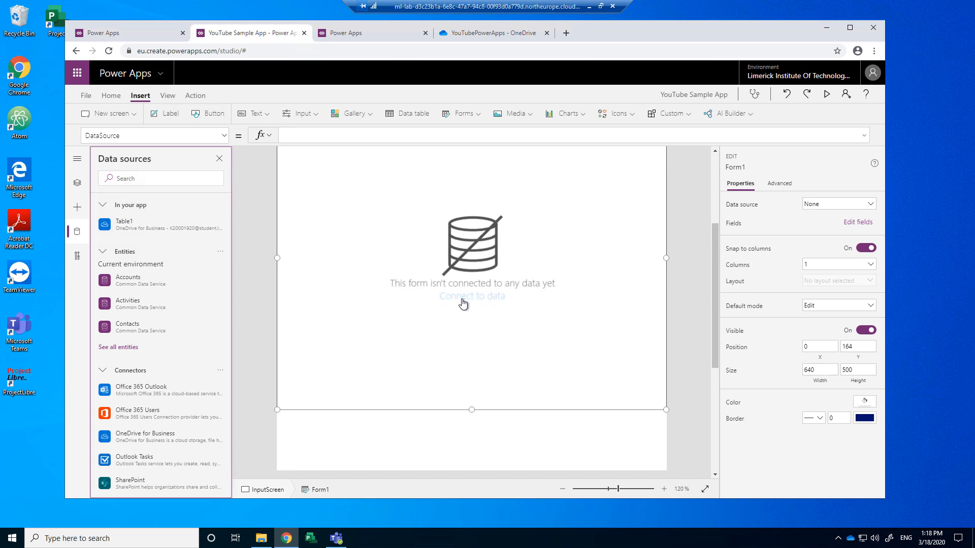
{"action": "left_click", "coordinate": [827, 206]}
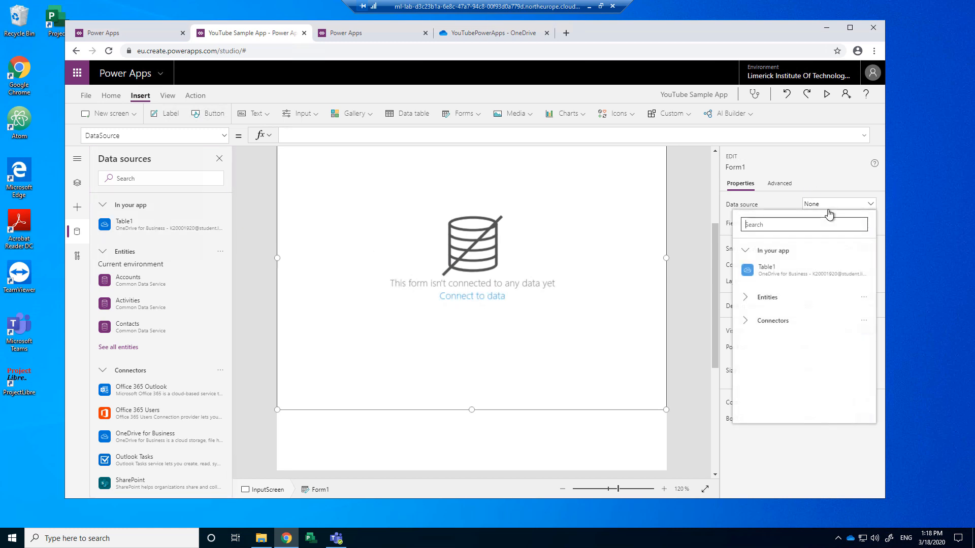
{"action": "left_click", "coordinate": [782, 275]}
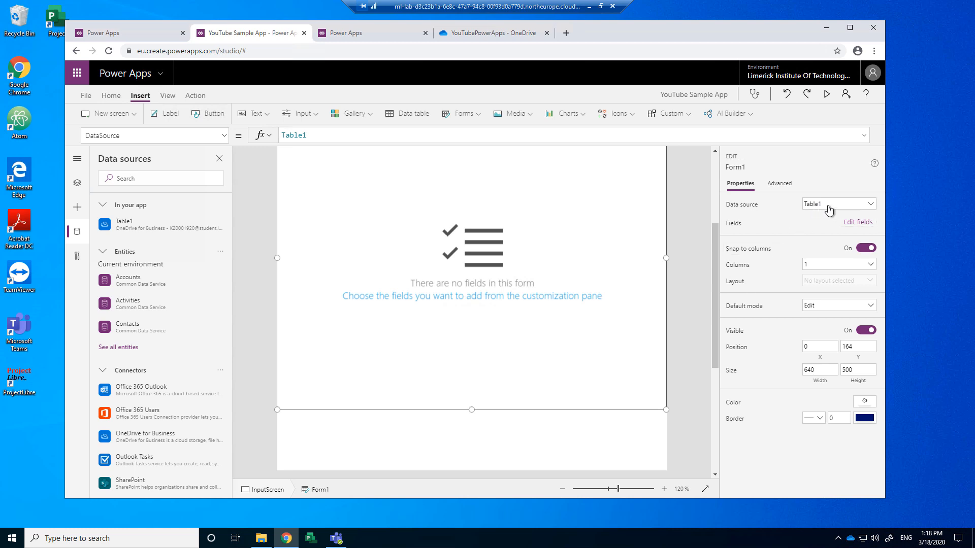
{"action": "left_click", "coordinate": [539, 302]}
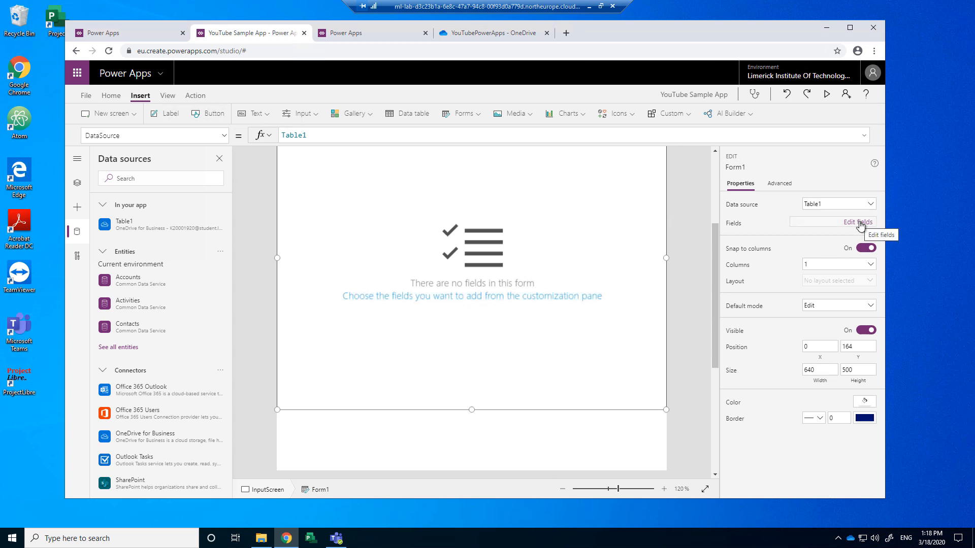
Step: Add the Address, Date of Birth, First Name and Surname fields to the form
{"action": "left_click", "coordinate": [540, 297]}
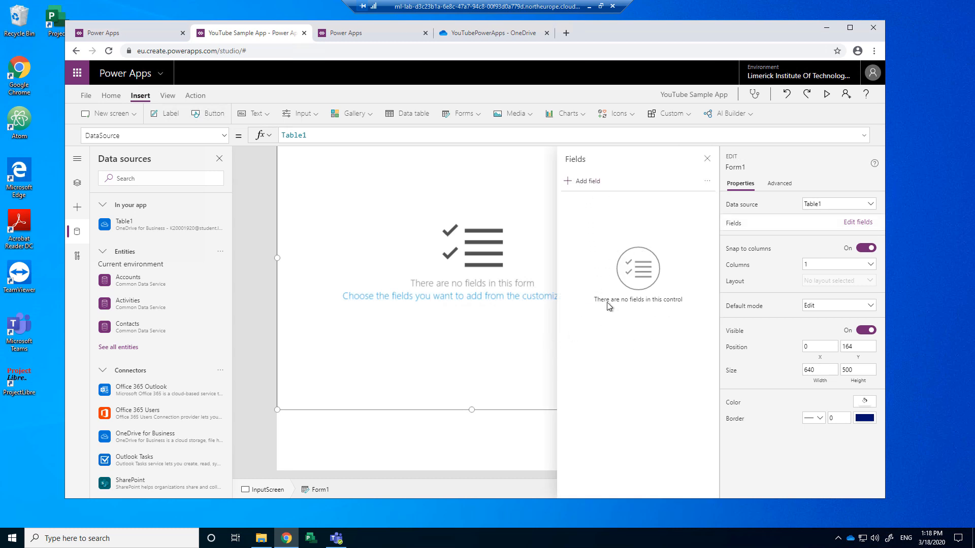
{"action": "left_click", "coordinate": [583, 184]}
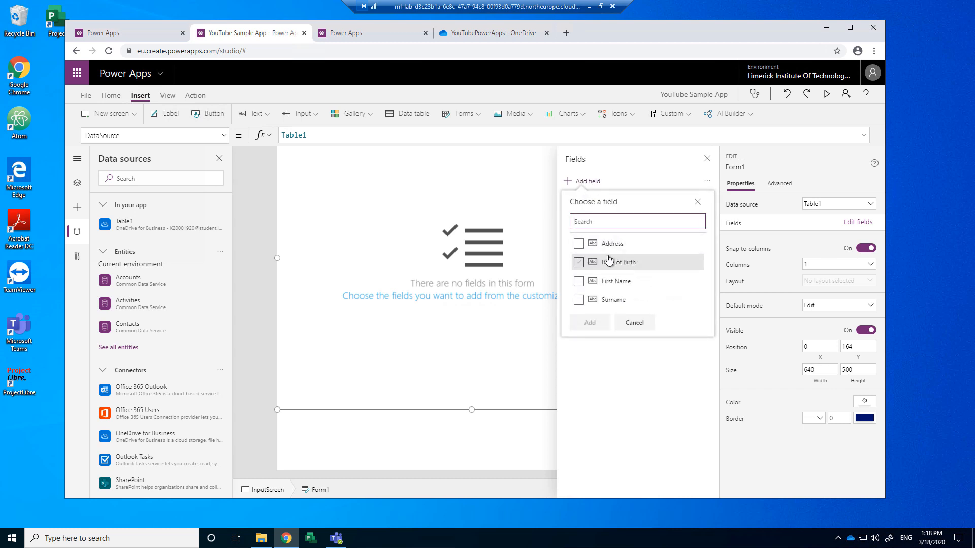
{"action": "left_click", "coordinate": [578, 244]}
{"action": "left_click", "coordinate": [579, 262]}
{"action": "left_click", "coordinate": [579, 281]}
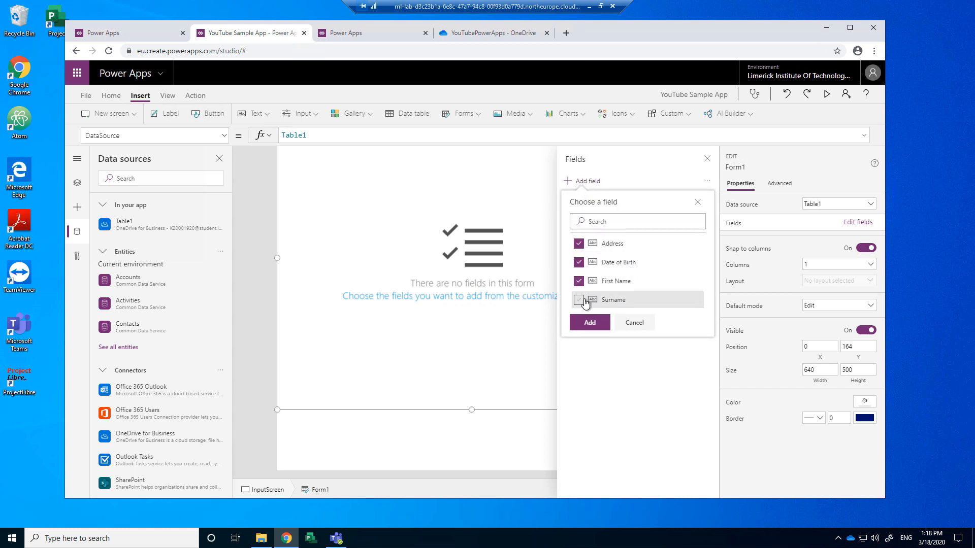
{"action": "left_click", "coordinate": [581, 300]}
{"action": "left_click", "coordinate": [590, 323]}
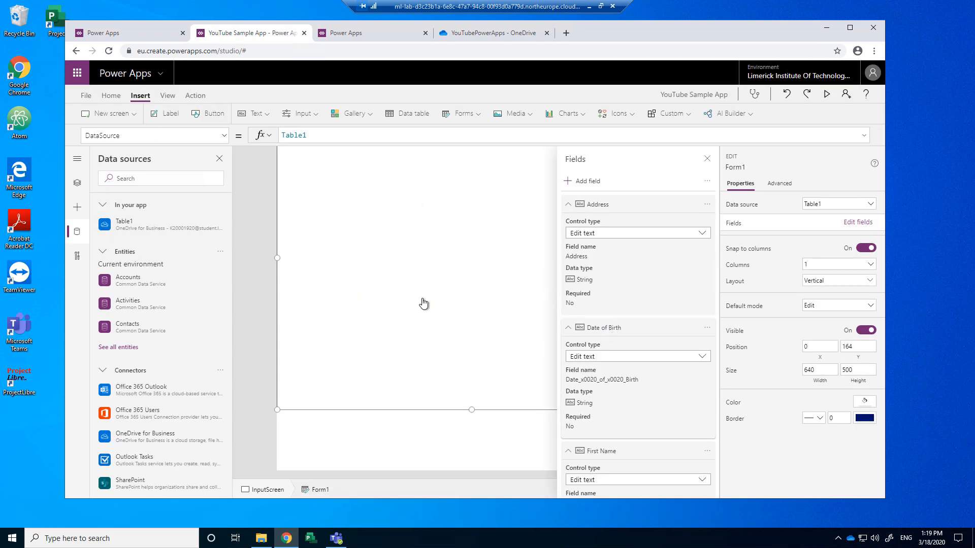
Step: Reorder the fields so Address follows Surname and Date of Birth comes last
{"action": "scroll", "coordinate": [377, 428], "scroll_direction": "down", "scroll_amount": 2}
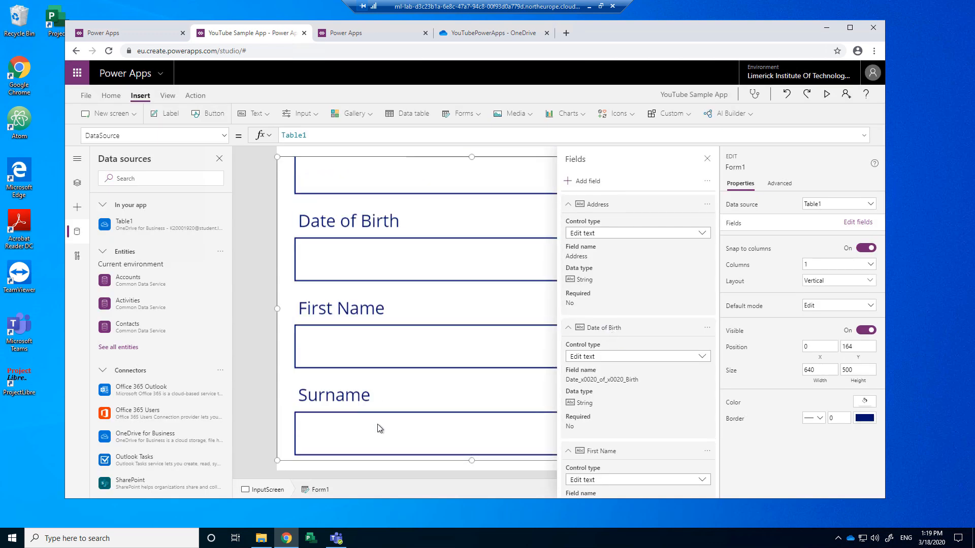
{"action": "scroll", "coordinate": [375, 278], "scroll_direction": "up", "scroll_amount": 3}
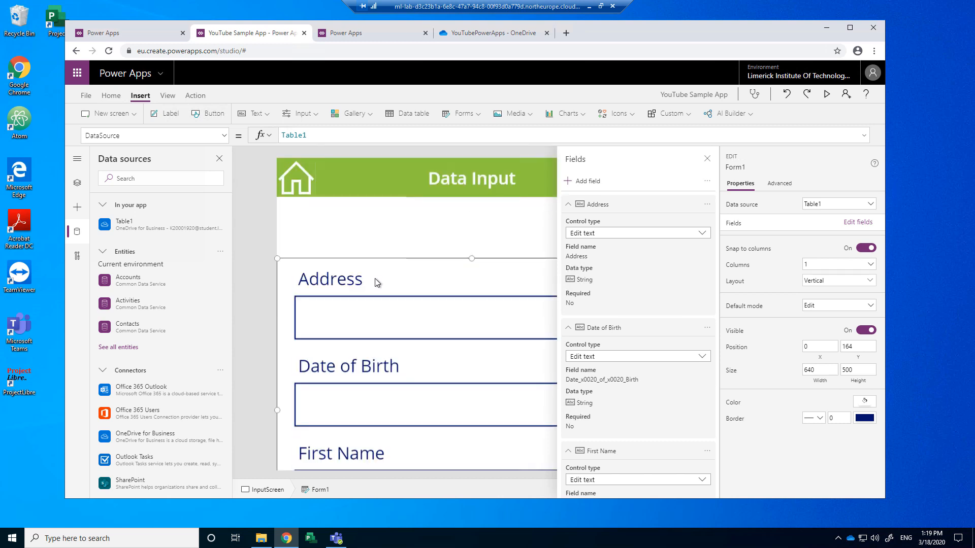
{"action": "scroll", "coordinate": [383, 368], "scroll_direction": "down", "scroll_amount": 3}
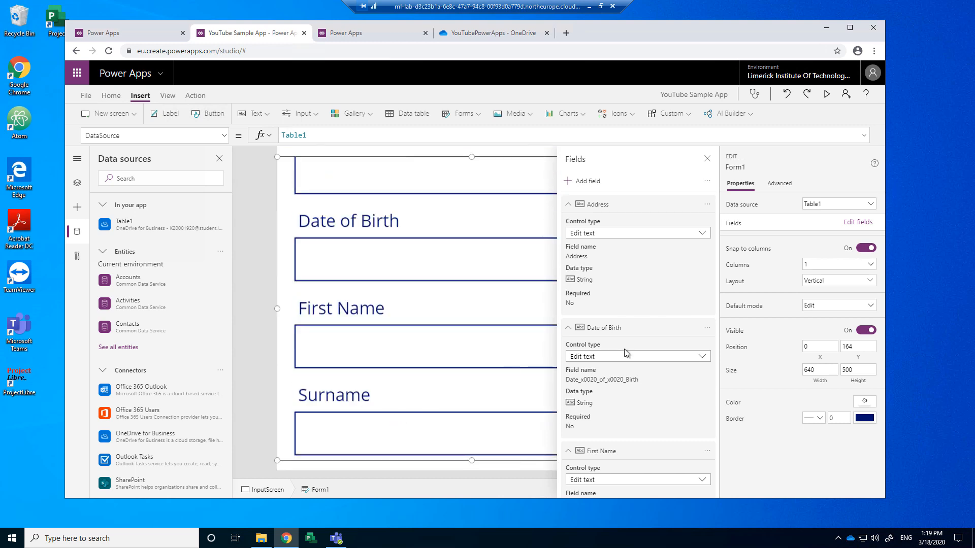
{"action": "left_click", "coordinate": [568, 327]}
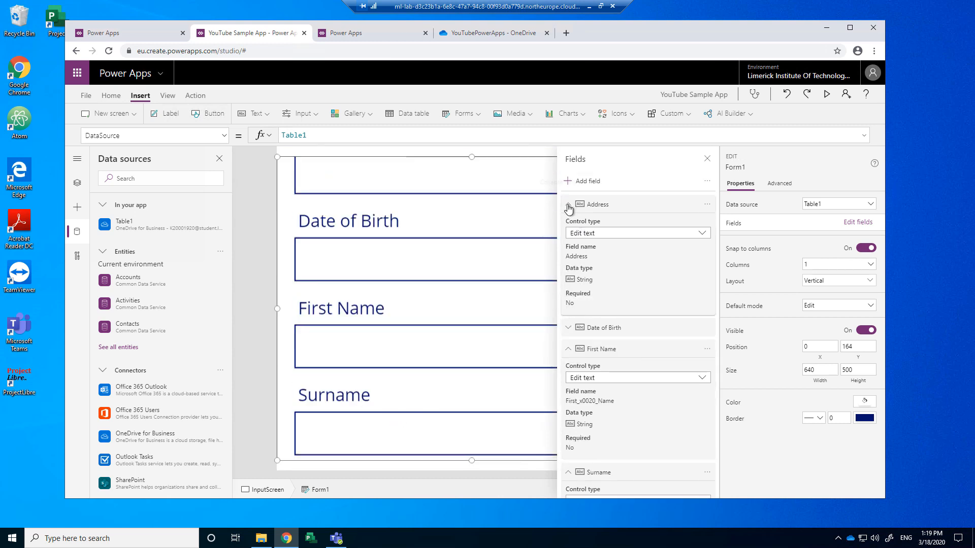
{"action": "left_click", "coordinate": [568, 205]}
{"action": "left_click", "coordinate": [568, 247]}
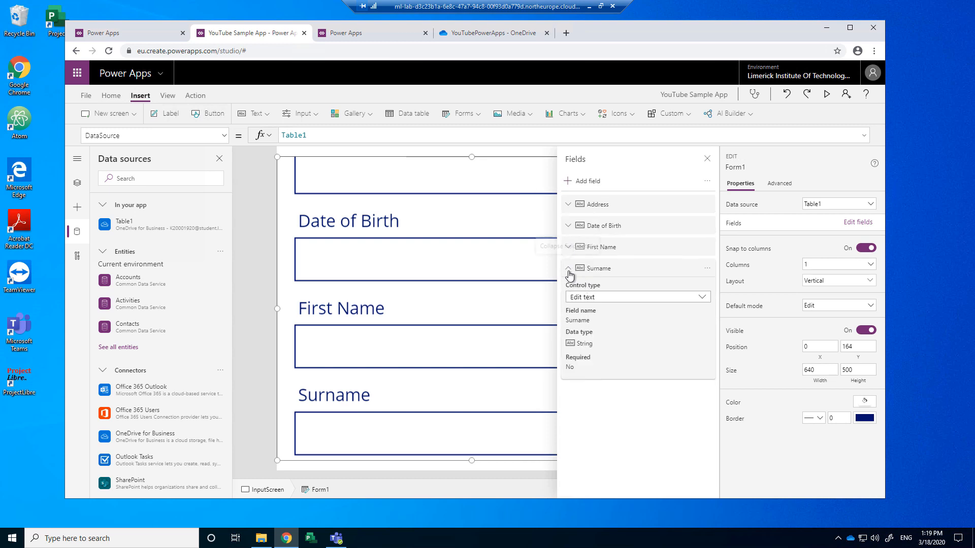
{"action": "left_click", "coordinate": [568, 272]}
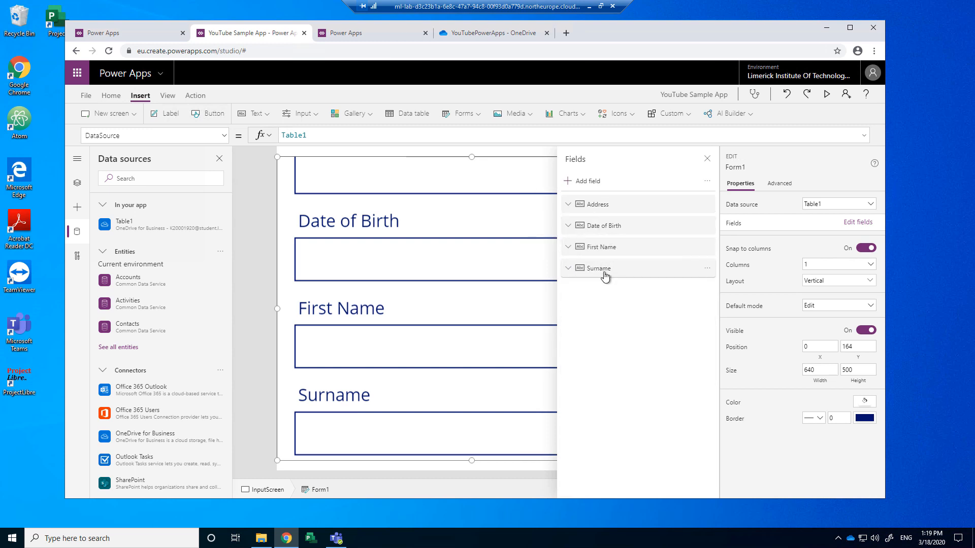
{"action": "left_click", "coordinate": [601, 205]}
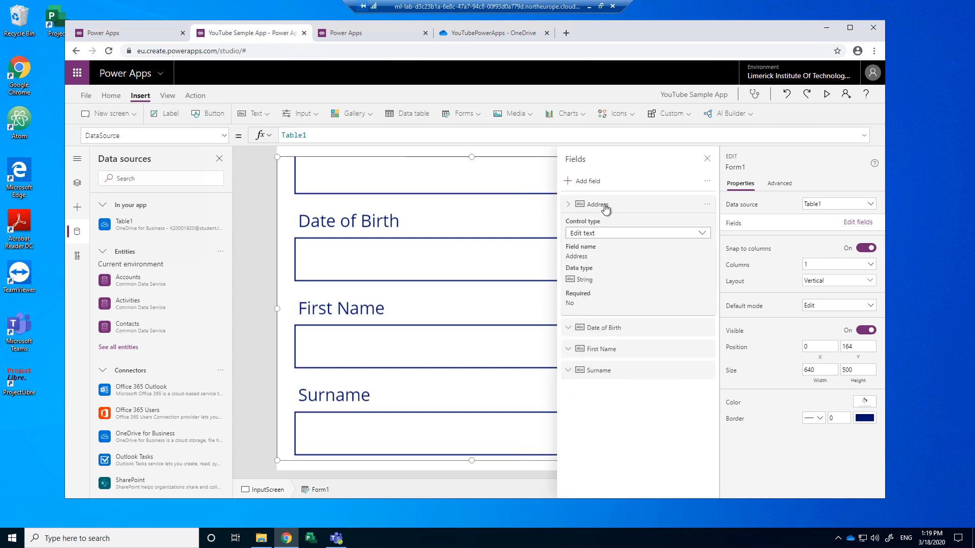
{"action": "left_click_drag", "start_coordinate": [607, 209], "coordinate": [605, 294]}
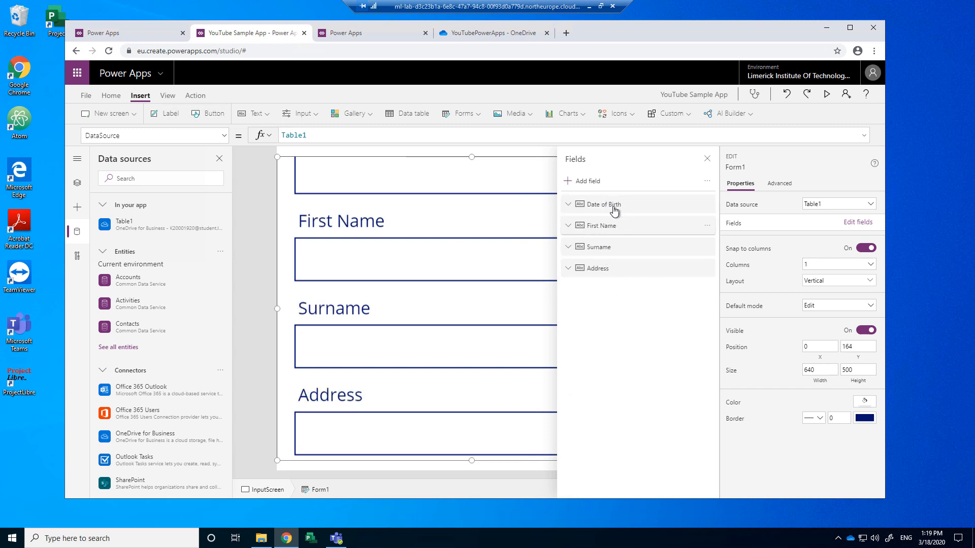
{"action": "left_click_drag", "start_coordinate": [614, 211], "coordinate": [607, 311]}
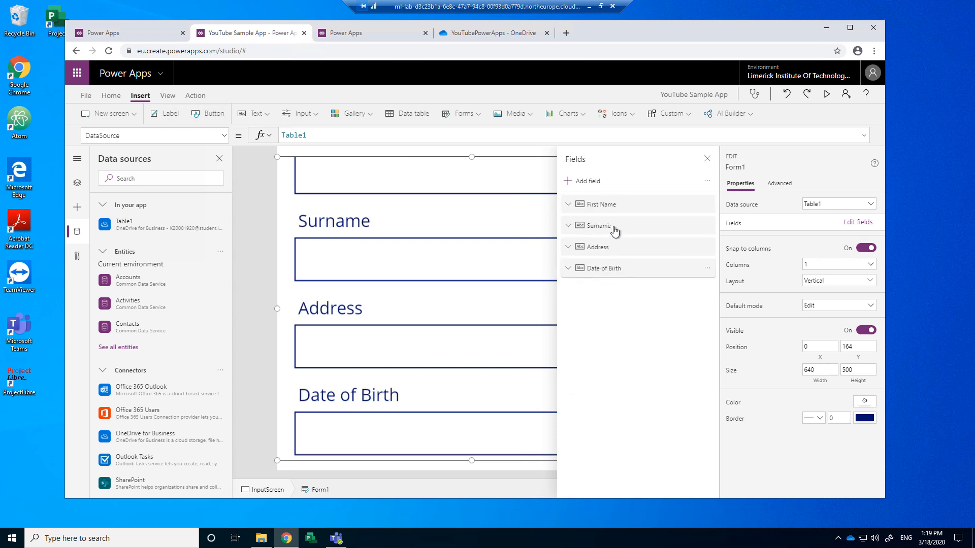
Step: Keep Date of Birth's control type as an edit text box
{"action": "left_click", "coordinate": [569, 206]}
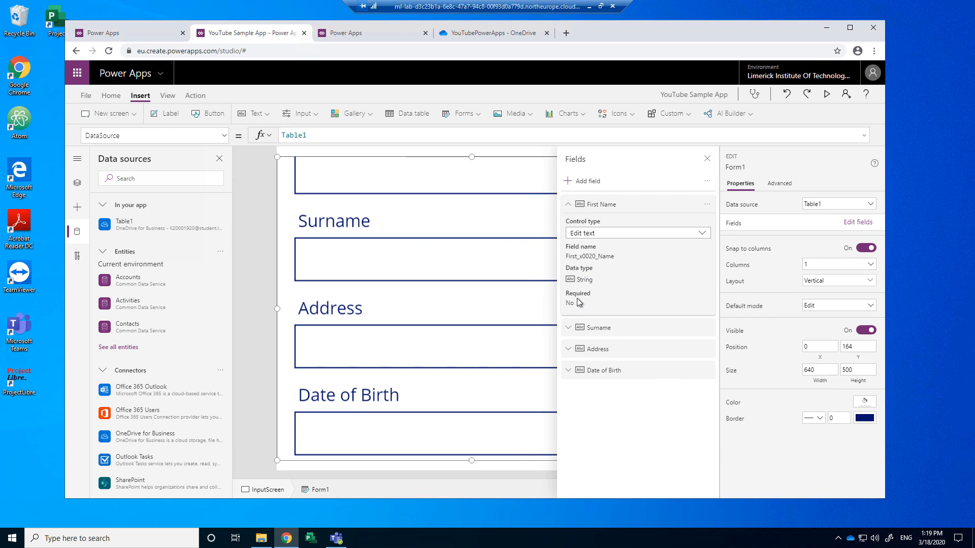
{"action": "left_click", "coordinate": [567, 206]}
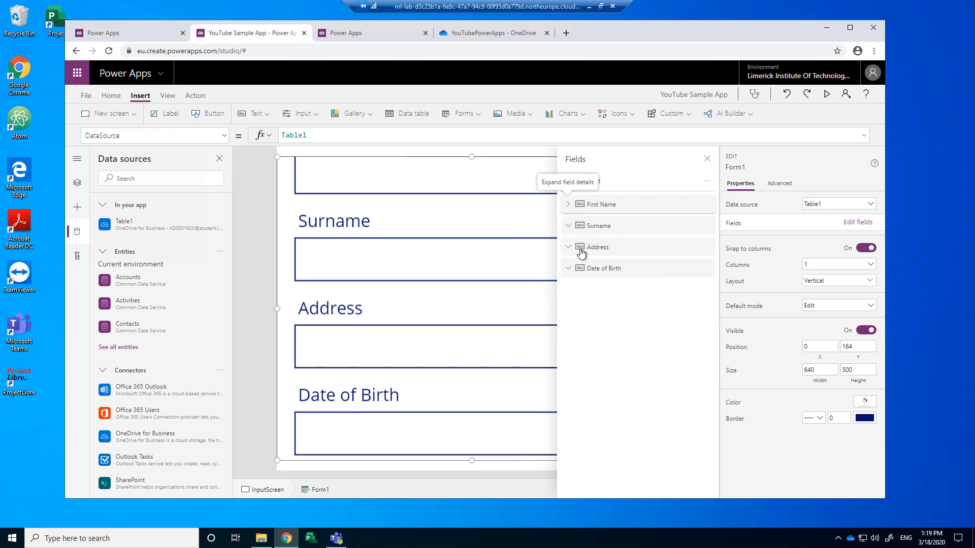
{"action": "left_click", "coordinate": [567, 268]}
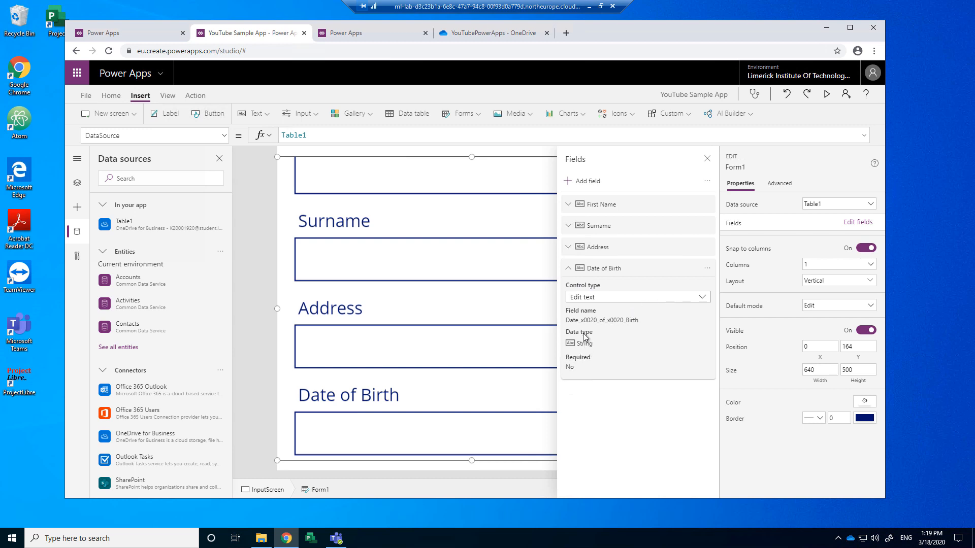
{"action": "left_click", "coordinate": [702, 298]}
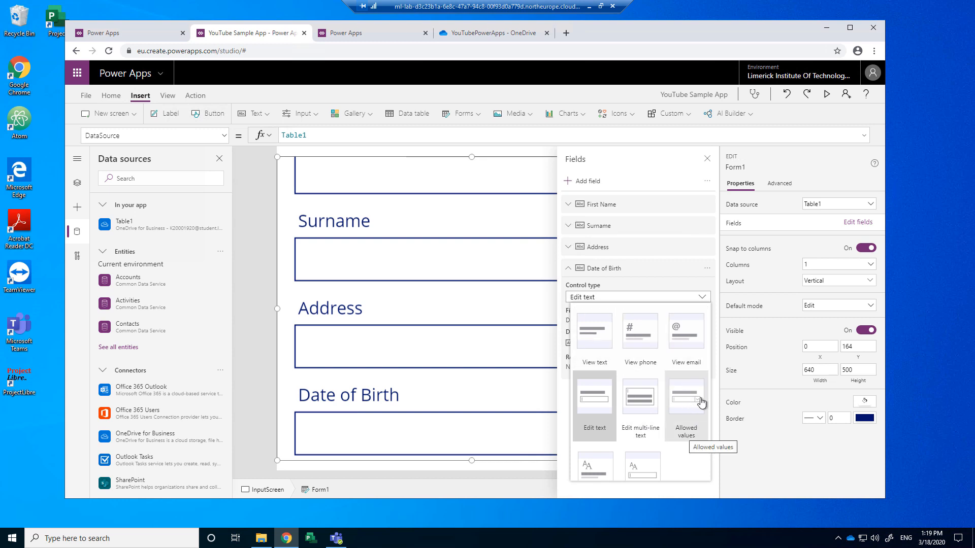
{"action": "left_click", "coordinate": [702, 297]}
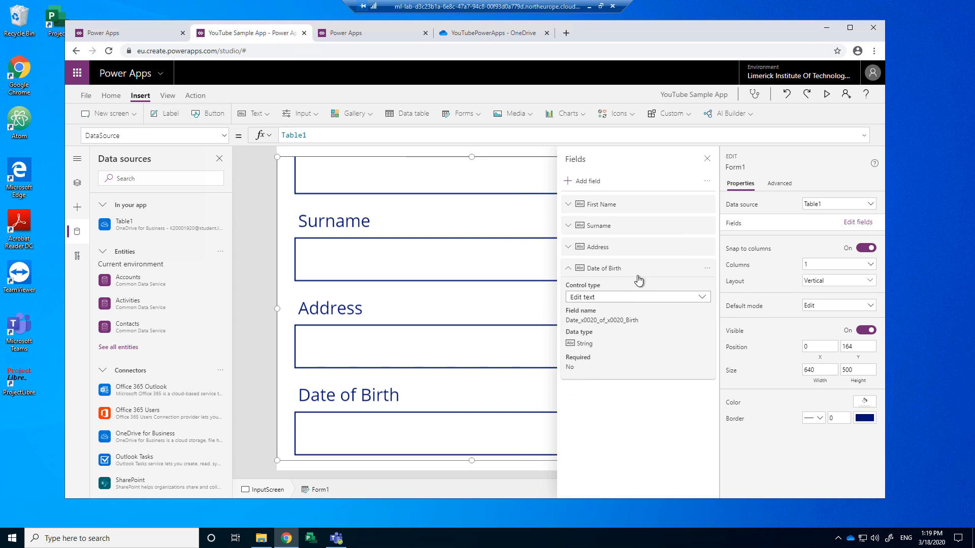
{"action": "left_click", "coordinate": [705, 275]}
{"action": "left_click", "coordinate": [708, 275]}
{"action": "left_click", "coordinate": [707, 268]}
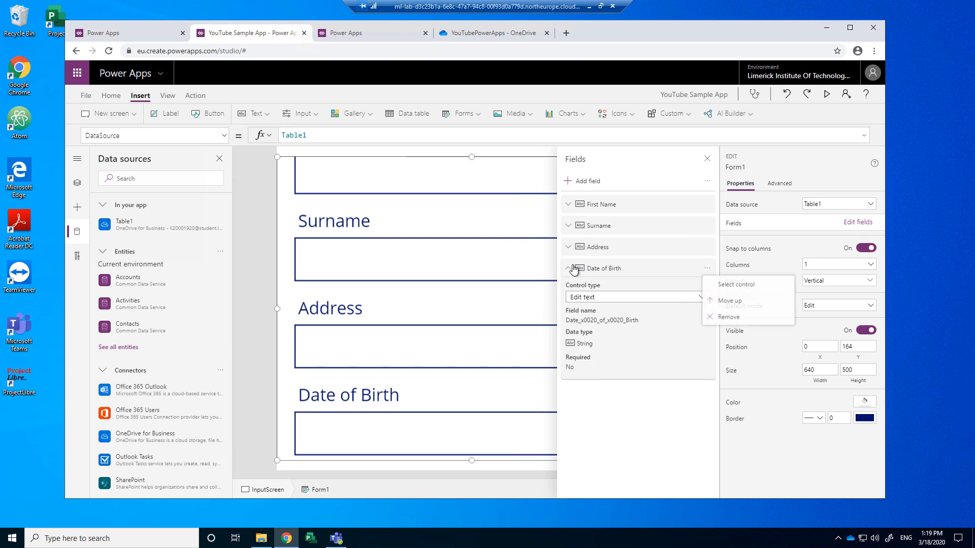
Step: Drag the form's bottom edge to make it 548 tall so all fields fit
{"action": "left_click", "coordinate": [707, 158]}
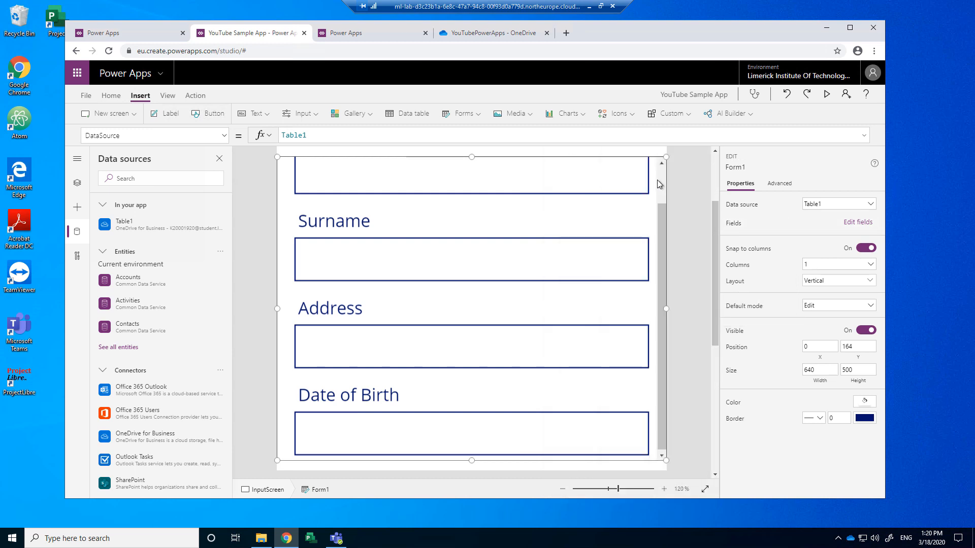
{"action": "scroll", "coordinate": [531, 312], "scroll_direction": "down", "scroll_amount": 1}
{"action": "scroll", "coordinate": [531, 313], "scroll_direction": "up", "scroll_amount": 5}
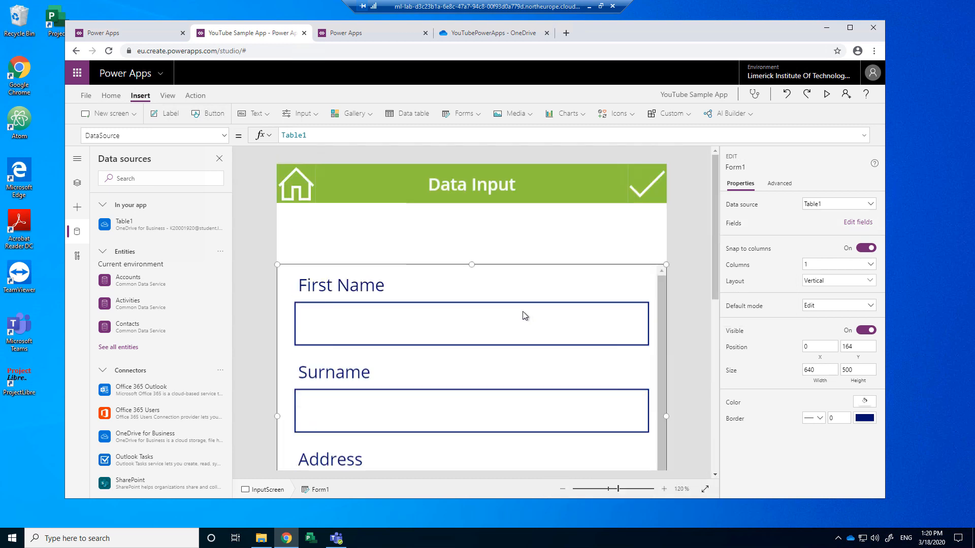
{"action": "scroll", "coordinate": [525, 315], "scroll_direction": "down", "scroll_amount": 5}
{"action": "left_click_drag", "start_coordinate": [470, 314], "coordinate": [472, 344]}
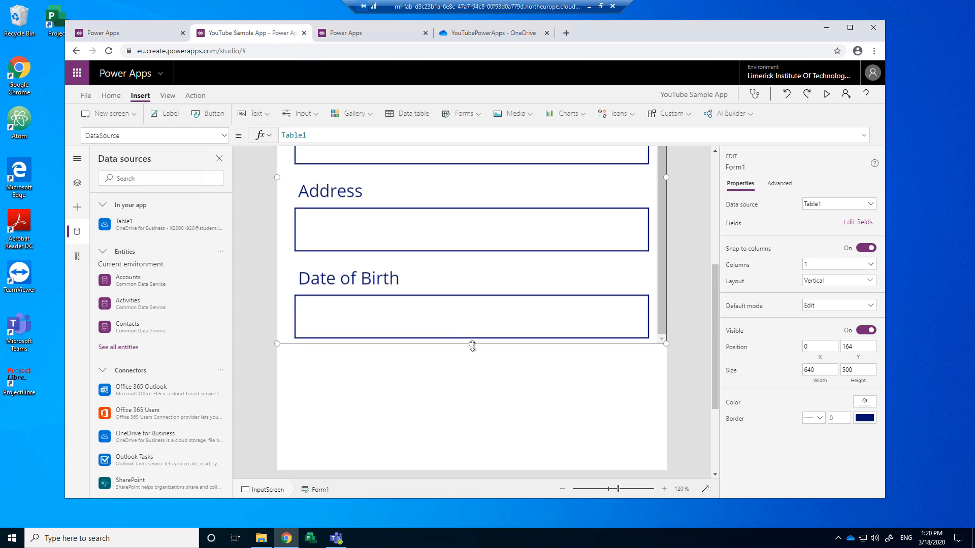
{"action": "scroll", "coordinate": [472, 349], "scroll_direction": "up", "scroll_amount": 5}
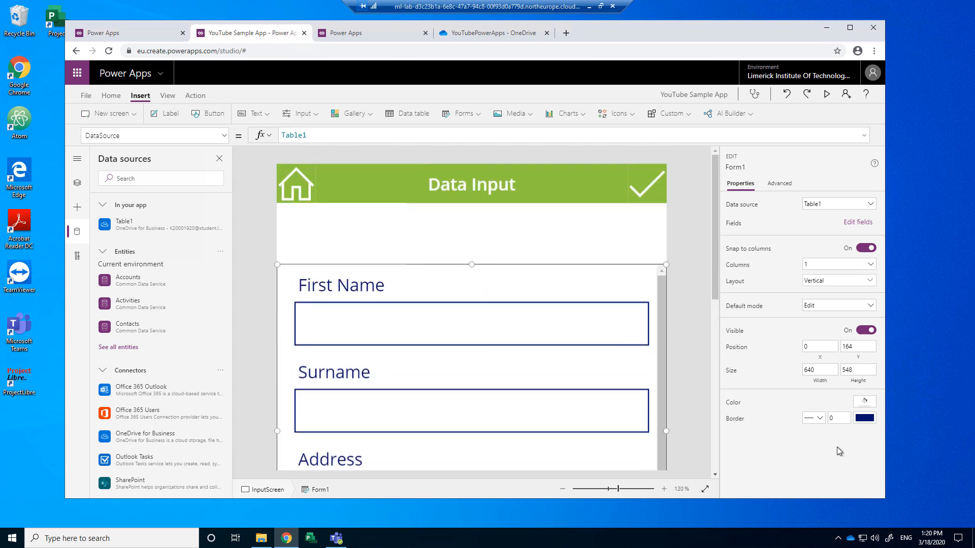
{"action": "left_click", "coordinate": [861, 422]}
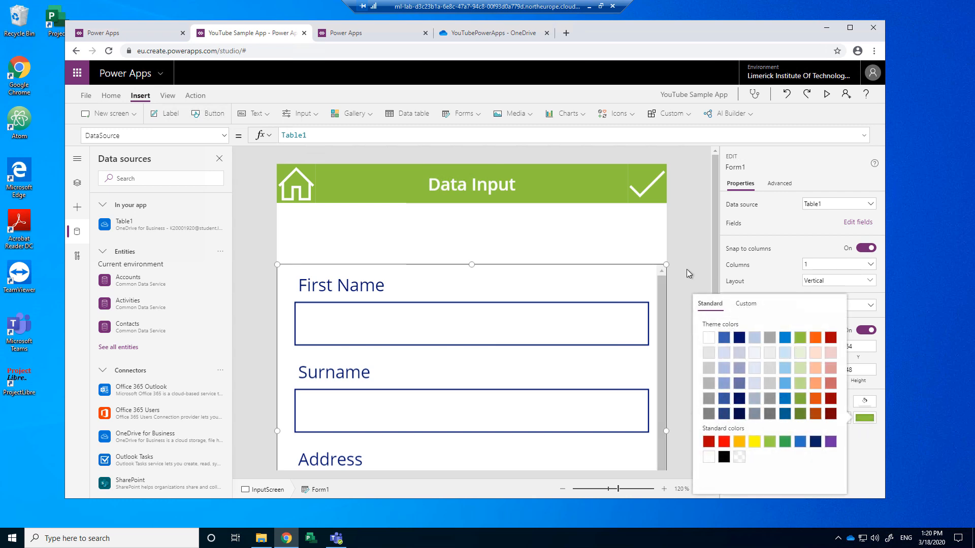
{"action": "left_click", "coordinate": [638, 250]}
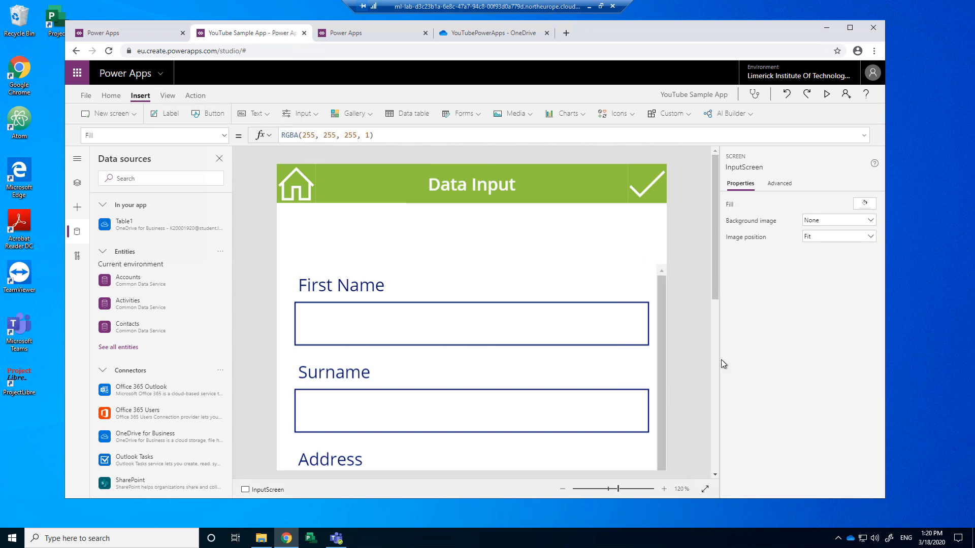
Step: Set the First Name card's border colour to the green theme swatch
{"action": "left_click", "coordinate": [583, 321]}
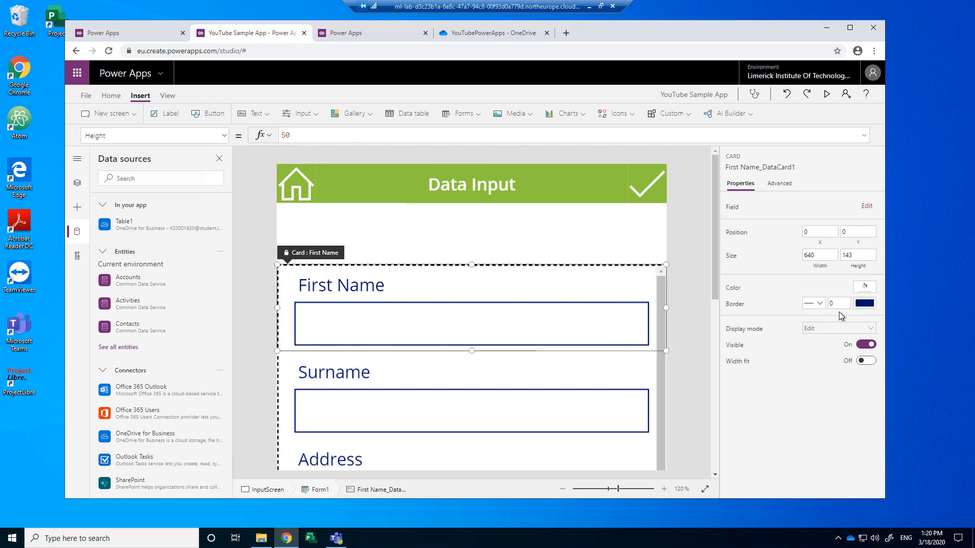
{"action": "left_click", "coordinate": [450, 236]}
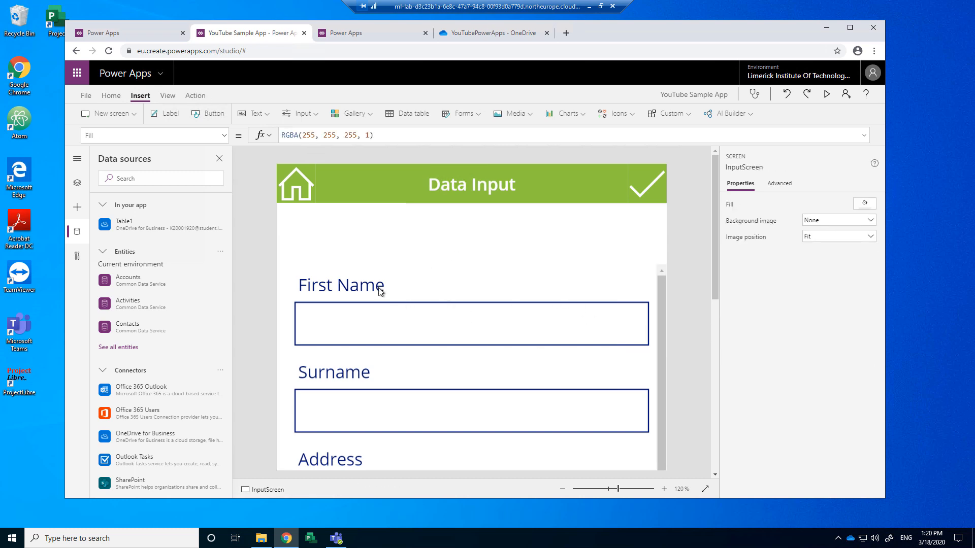
{"action": "left_click", "coordinate": [379, 291]}
{"action": "left_click", "coordinate": [864, 303]}
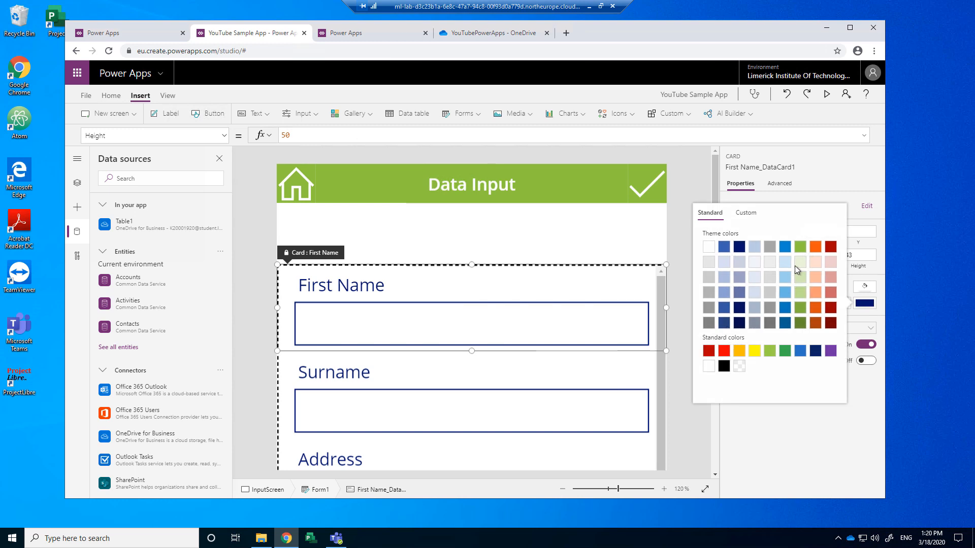
{"action": "left_click", "coordinate": [800, 247]}
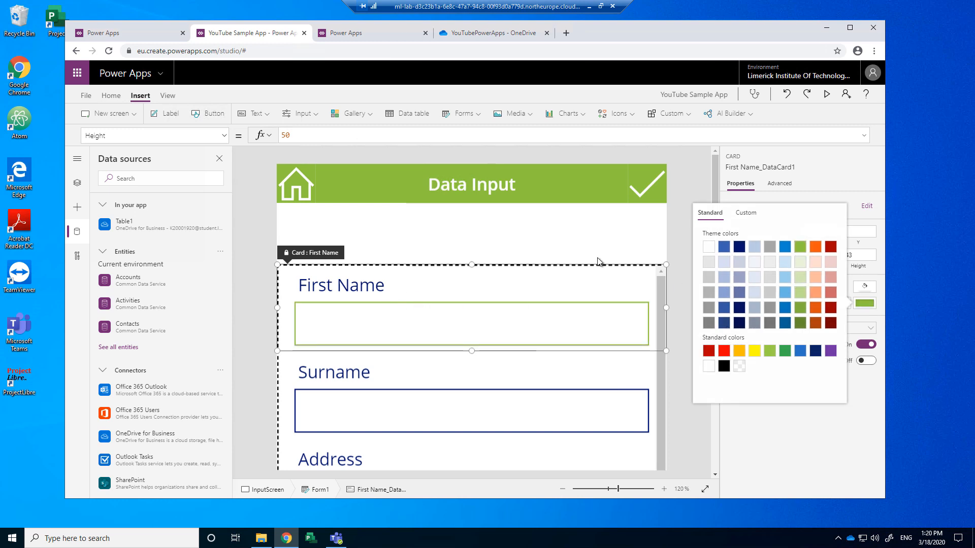
{"action": "left_click", "coordinate": [686, 218]}
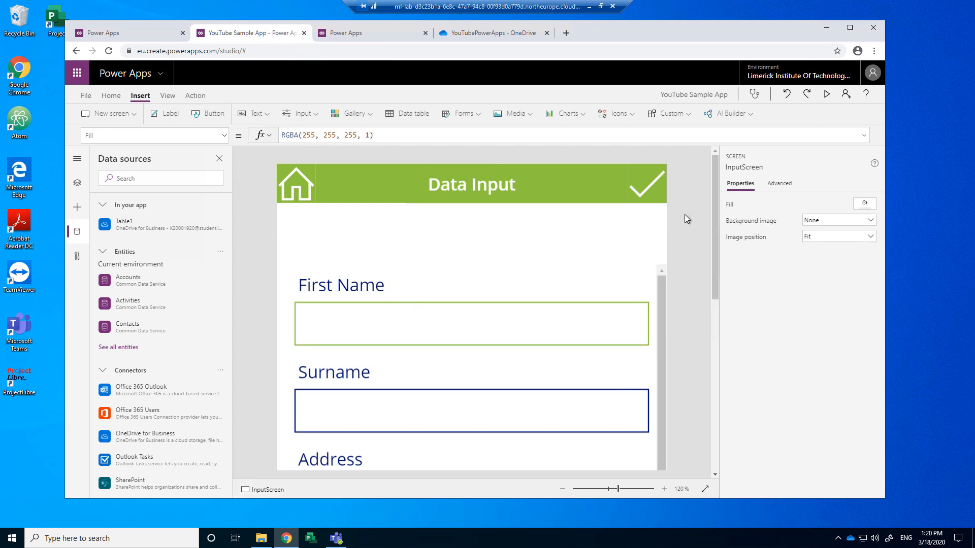
{"action": "left_click", "coordinate": [581, 302]}
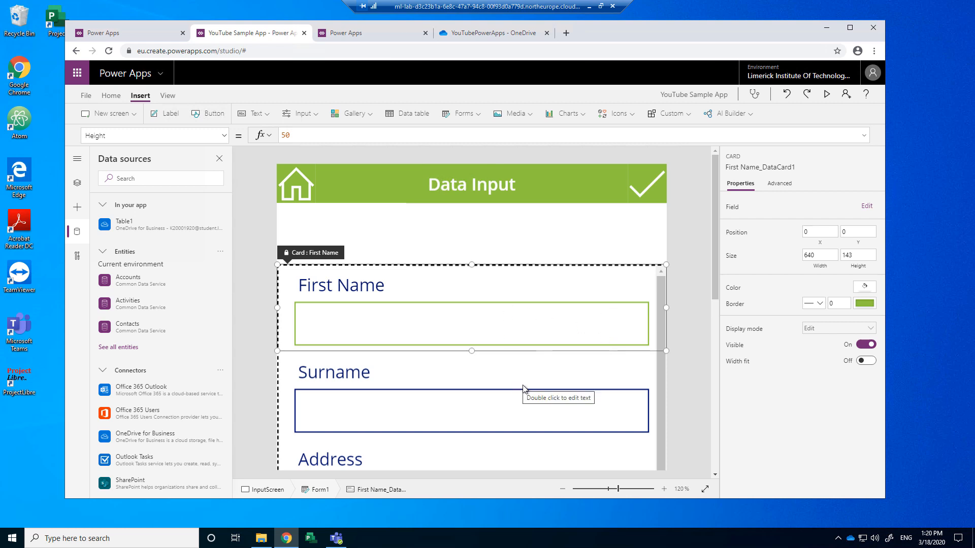
{"action": "scroll", "coordinate": [524, 389], "scroll_direction": "down", "scroll_amount": 2}
{"action": "scroll", "coordinate": [523, 388], "scroll_direction": "up", "scroll_amount": 2}
{"action": "scroll", "coordinate": [523, 386], "scroll_direction": "down", "scroll_amount": 4}
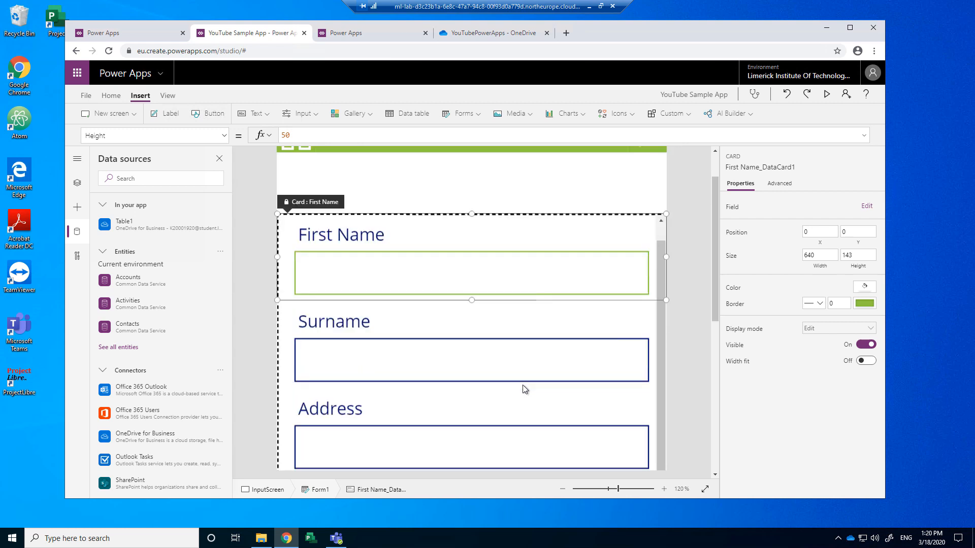
{"action": "left_click", "coordinate": [531, 303]}
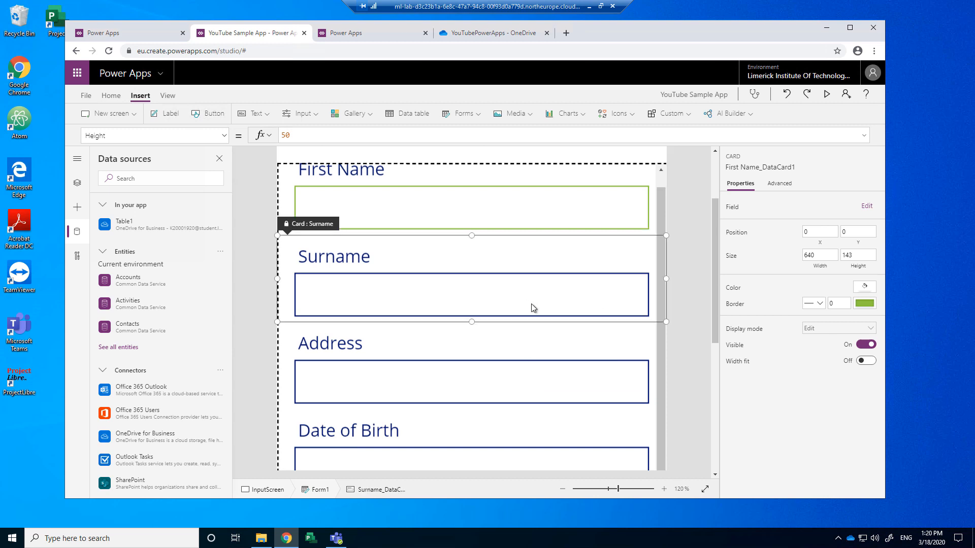
{"action": "left_click", "coordinate": [542, 391]}
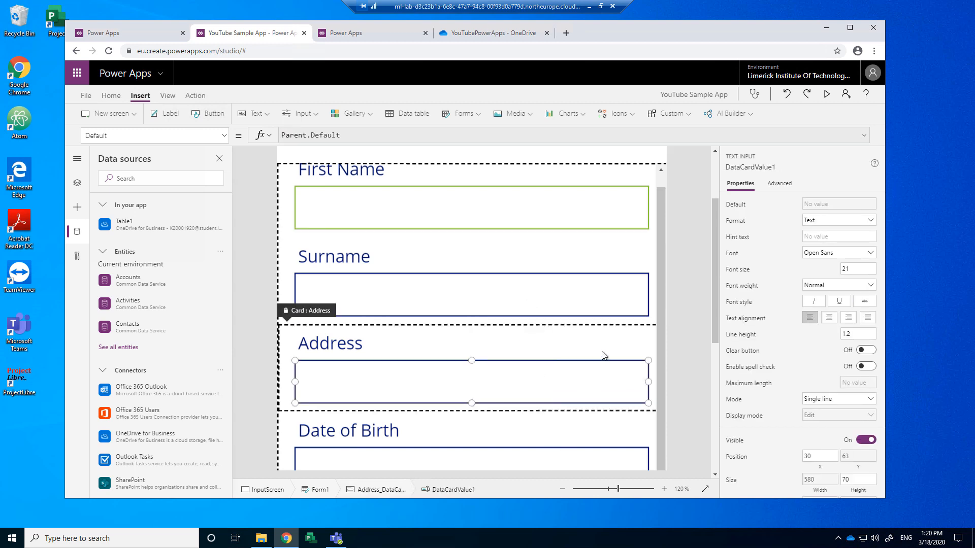
{"action": "scroll", "coordinate": [602, 354], "scroll_direction": "down", "scroll_amount": 3}
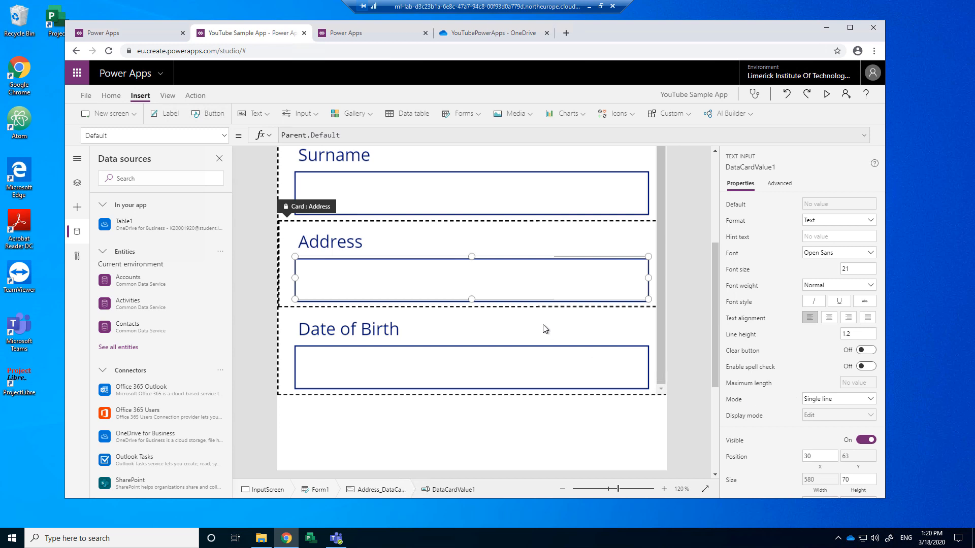
{"action": "scroll", "coordinate": [535, 320], "scroll_direction": "up", "scroll_amount": 5}
{"action": "left_click", "coordinate": [367, 236]}
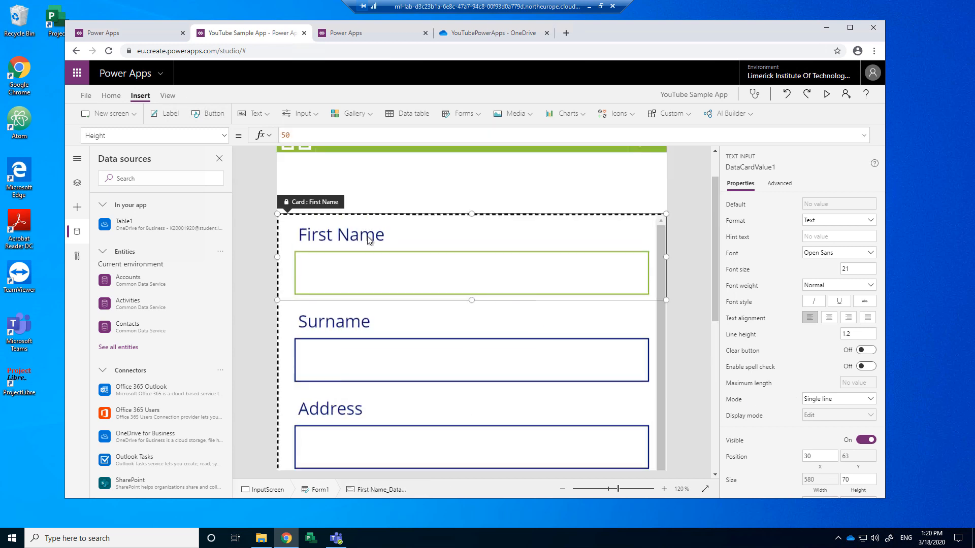
Step: Set the First Name label's text colour to the green theme colour
{"action": "left_click", "coordinate": [367, 239]}
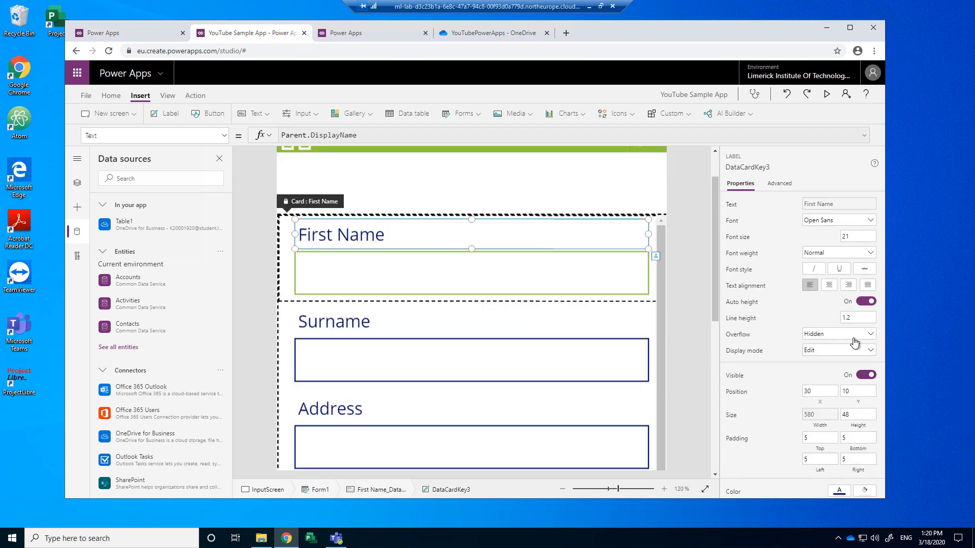
{"action": "scroll", "coordinate": [837, 377], "scroll_direction": "down", "scroll_amount": 2}
{"action": "left_click", "coordinate": [838, 391]}
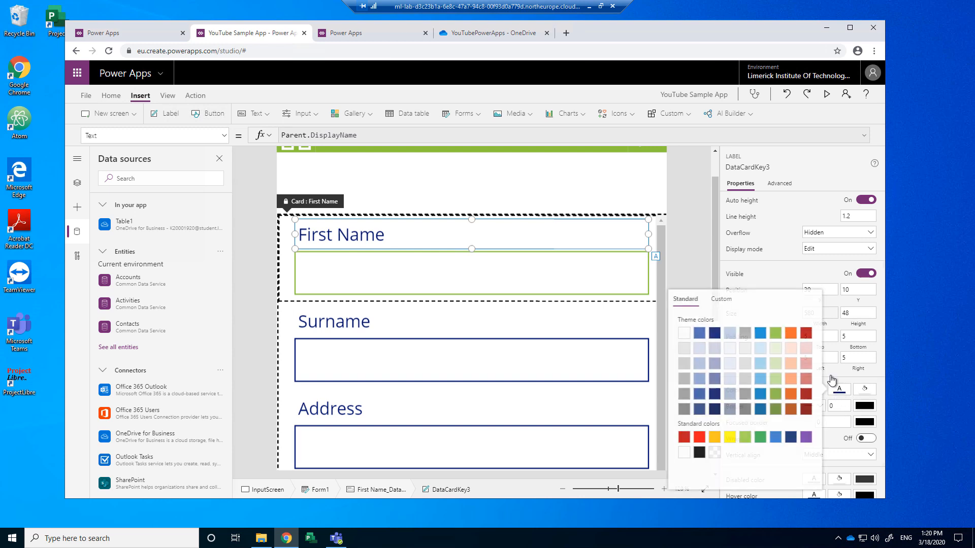
{"action": "left_click", "coordinate": [774, 332]}
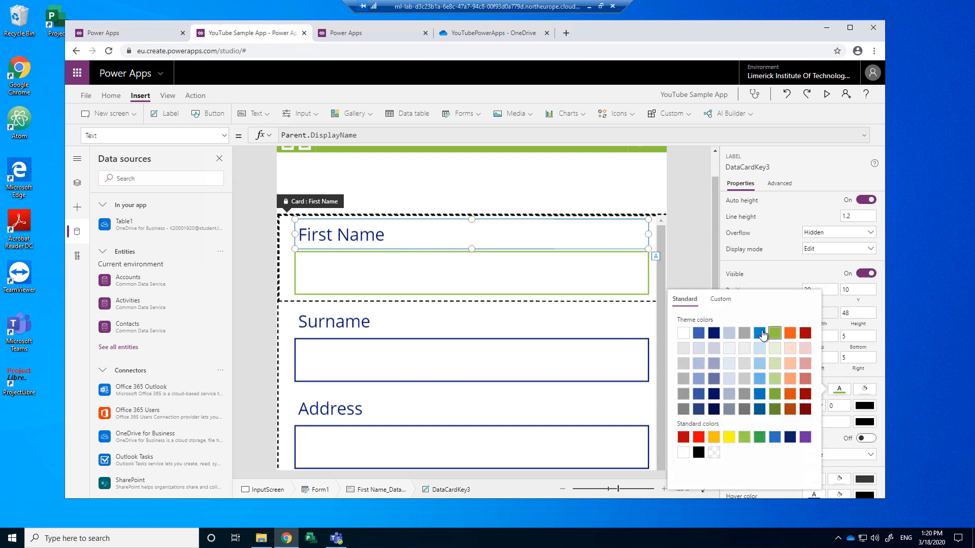
{"action": "left_click", "coordinate": [331, 336]}
Step: Inspect the Surname label and First Name card, then clear the canvas selection
{"action": "left_click", "coordinate": [339, 328]}
{"action": "left_click", "coordinate": [364, 323]}
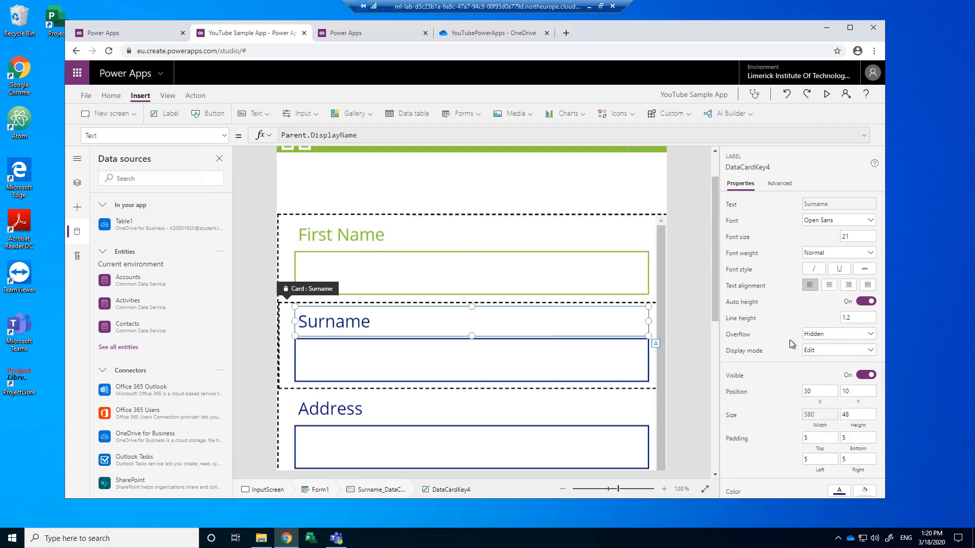
{"action": "scroll", "coordinate": [838, 414], "scroll_direction": "down", "scroll_amount": 3}
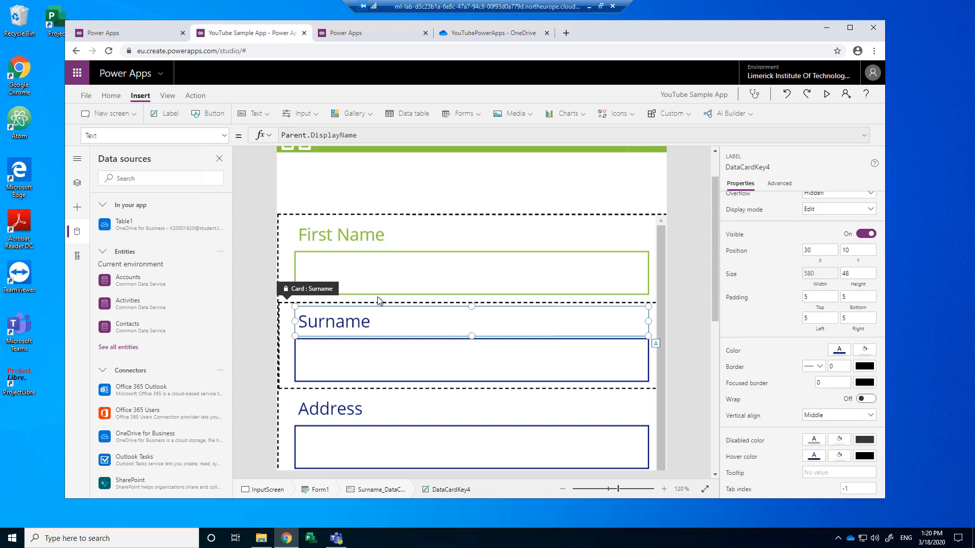
{"action": "scroll", "coordinate": [364, 325], "scroll_direction": "down", "scroll_amount": 5}
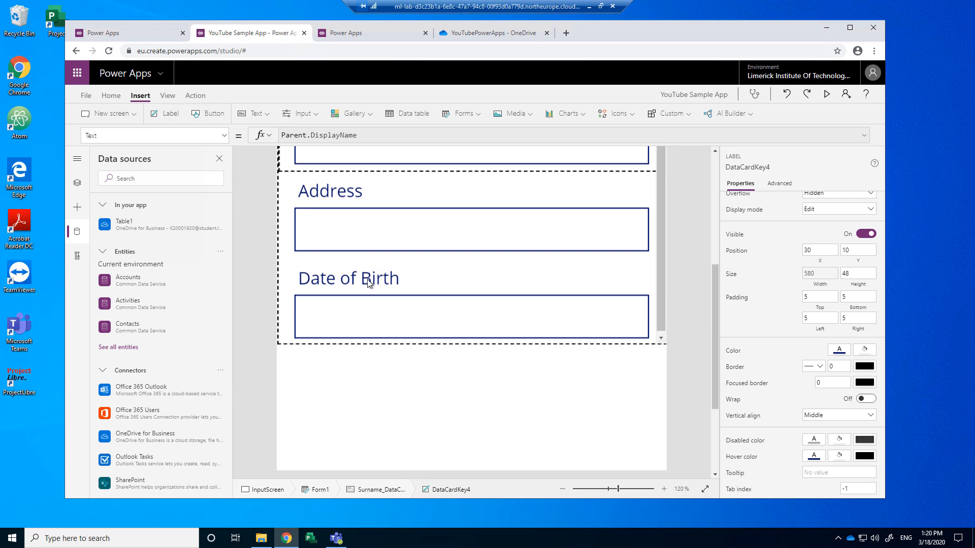
{"action": "scroll", "coordinate": [391, 252], "scroll_direction": "up", "scroll_amount": 4}
{"action": "left_click", "coordinate": [431, 255]}
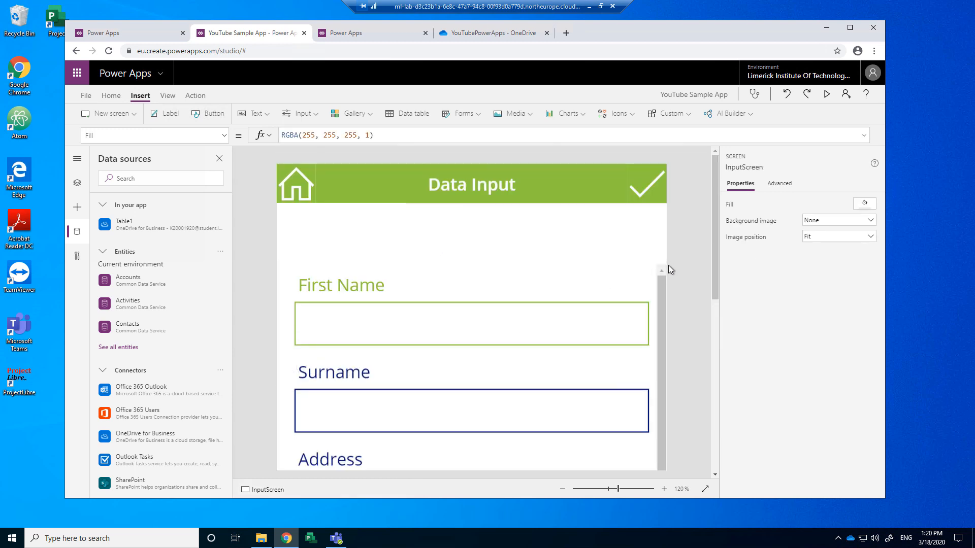
{"action": "left_click", "coordinate": [529, 281]}
{"action": "scroll", "coordinate": [660, 328], "scroll_direction": "down", "scroll_amount": 5}
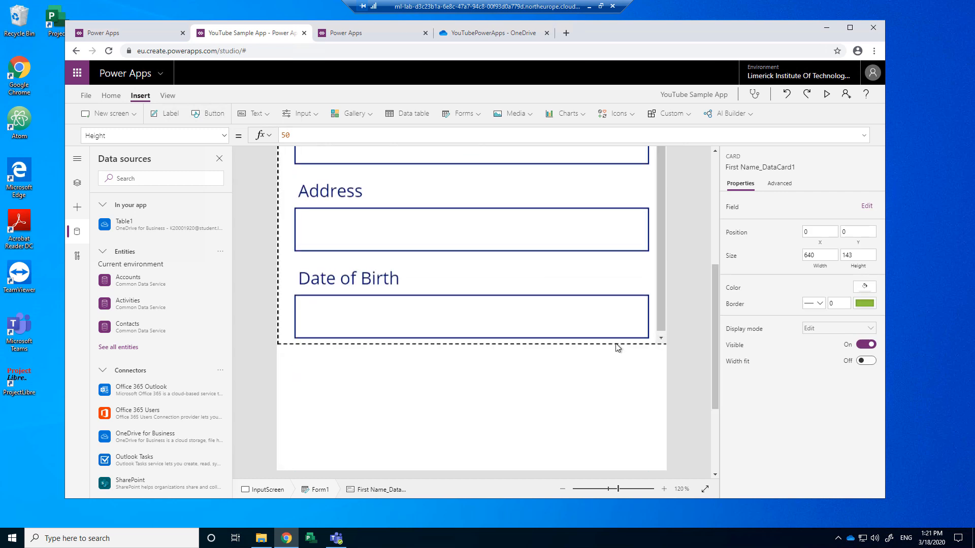
{"action": "left_click", "coordinate": [397, 374]}
{"action": "scroll", "coordinate": [396, 373], "scroll_direction": "up", "scroll_amount": 5}
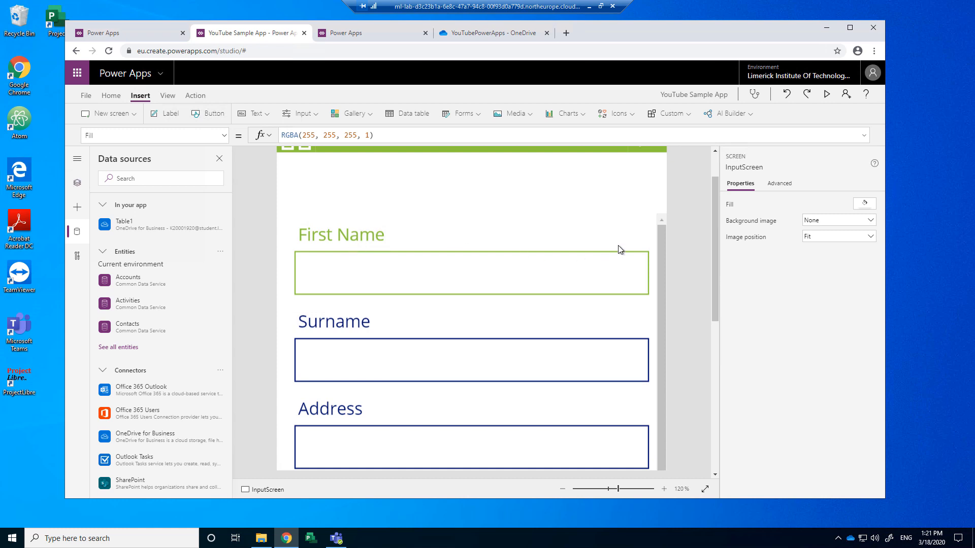
Step: Select Form1 in the Tree view and make it taller, to height 608
{"action": "left_click", "coordinate": [77, 183]}
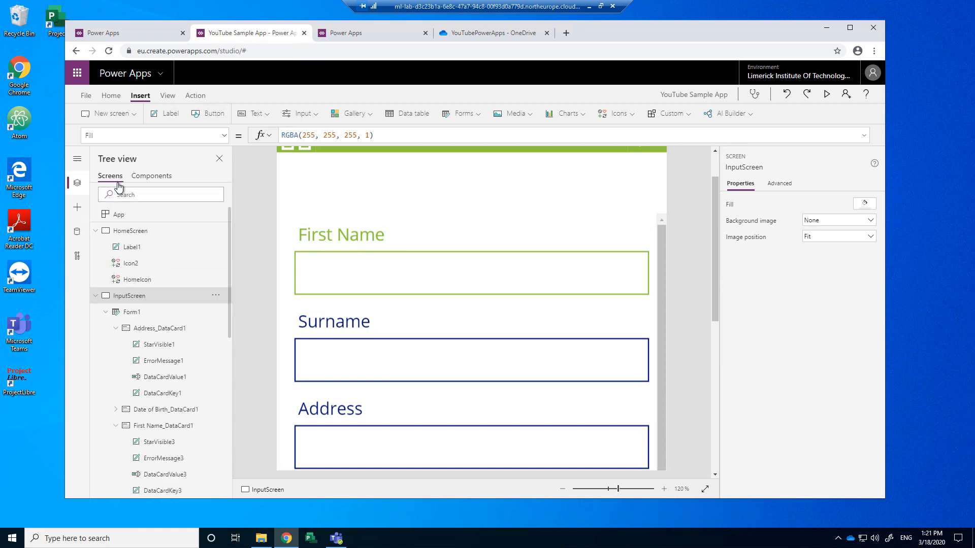
{"action": "left_click", "coordinate": [130, 312]}
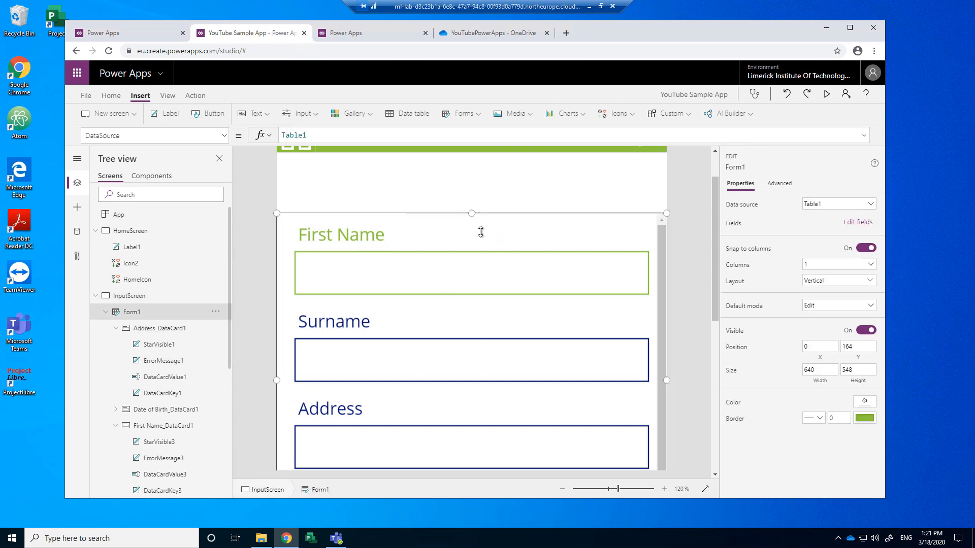
{"action": "scroll", "coordinate": [482, 350], "scroll_direction": "down", "scroll_amount": 4}
{"action": "left_click_drag", "start_coordinate": [473, 344], "coordinate": [470, 387]}
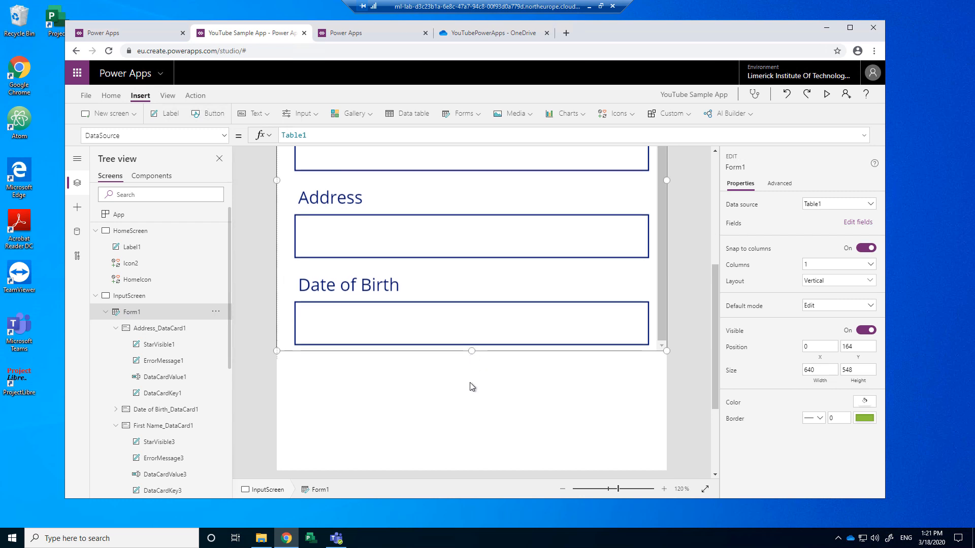
{"action": "scroll", "coordinate": [446, 295], "scroll_direction": "up", "scroll_amount": 3}
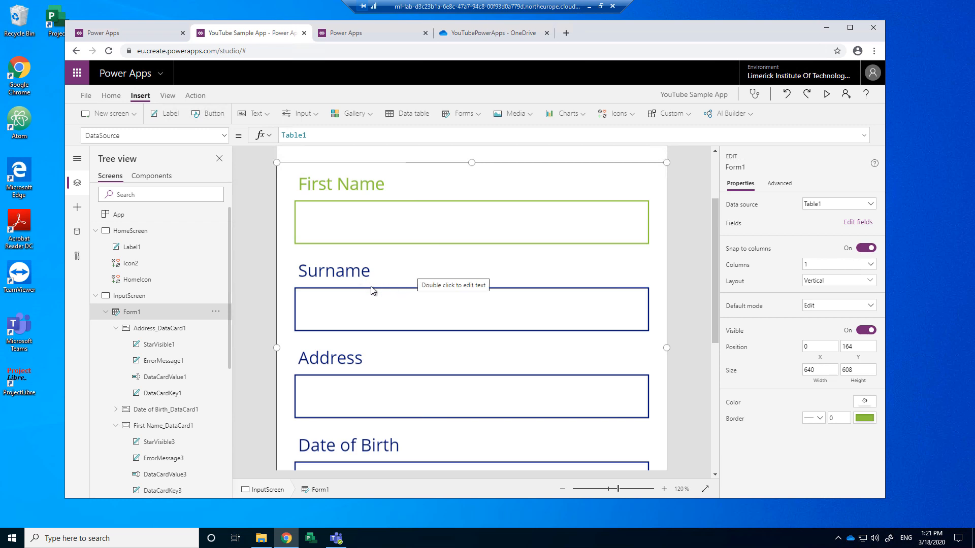
Step: Give the Address and Date of Birth cards green theme borders
{"action": "left_click", "coordinate": [156, 330]}
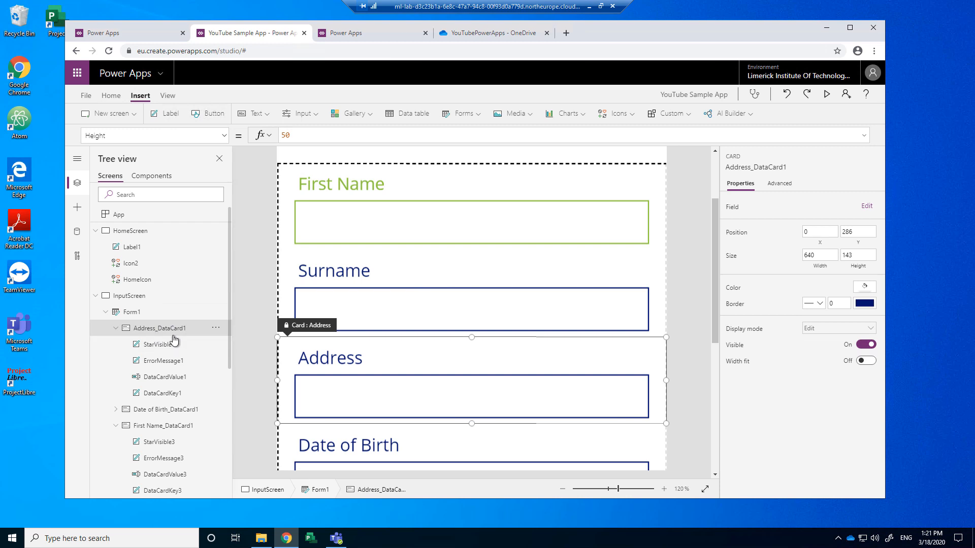
{"action": "left_click", "coordinate": [869, 304]}
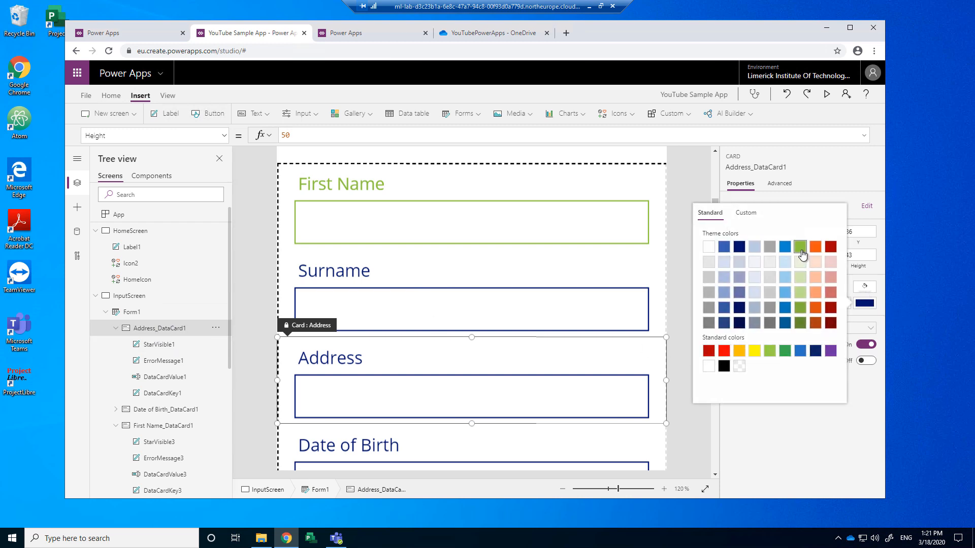
{"action": "left_click", "coordinate": [801, 248]}
{"action": "left_click", "coordinate": [796, 434]}
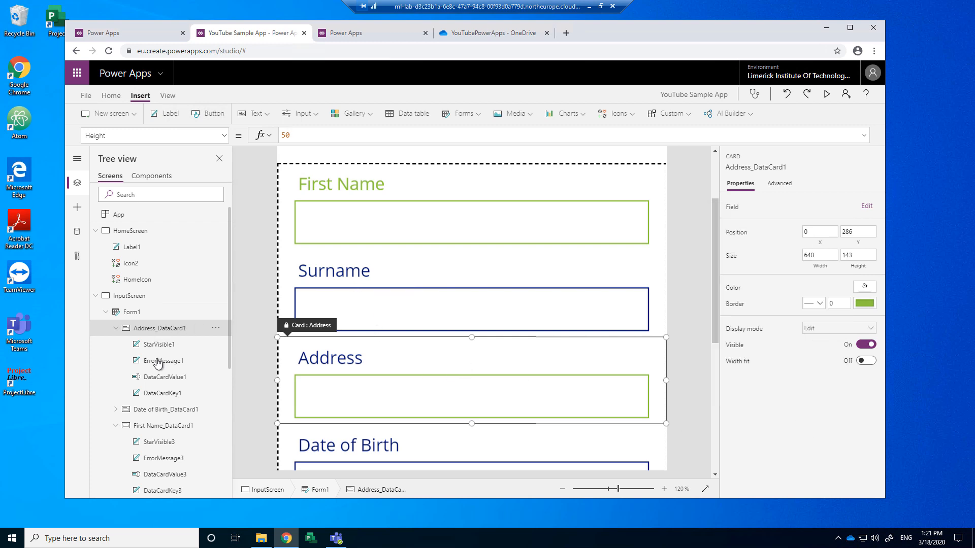
{"action": "left_click", "coordinate": [157, 411]}
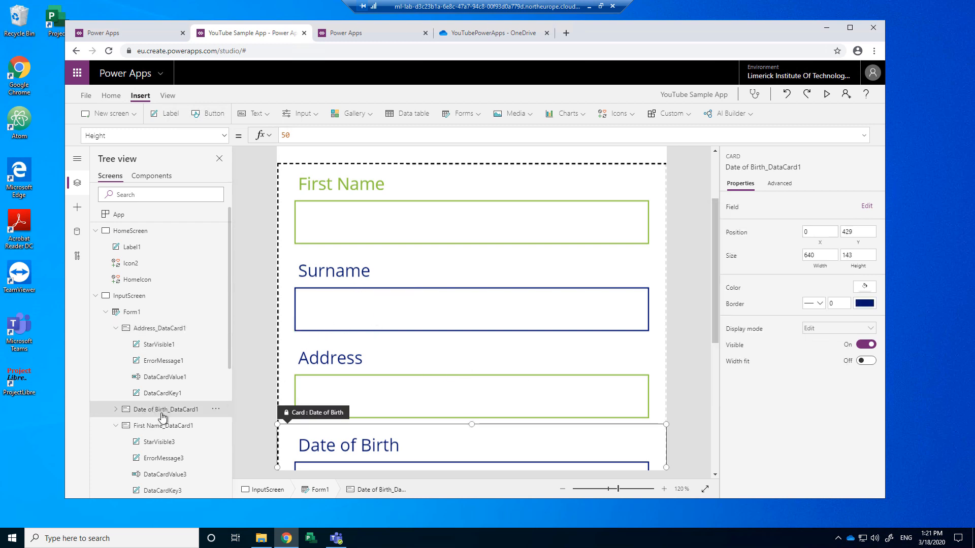
{"action": "left_click", "coordinate": [864, 304]}
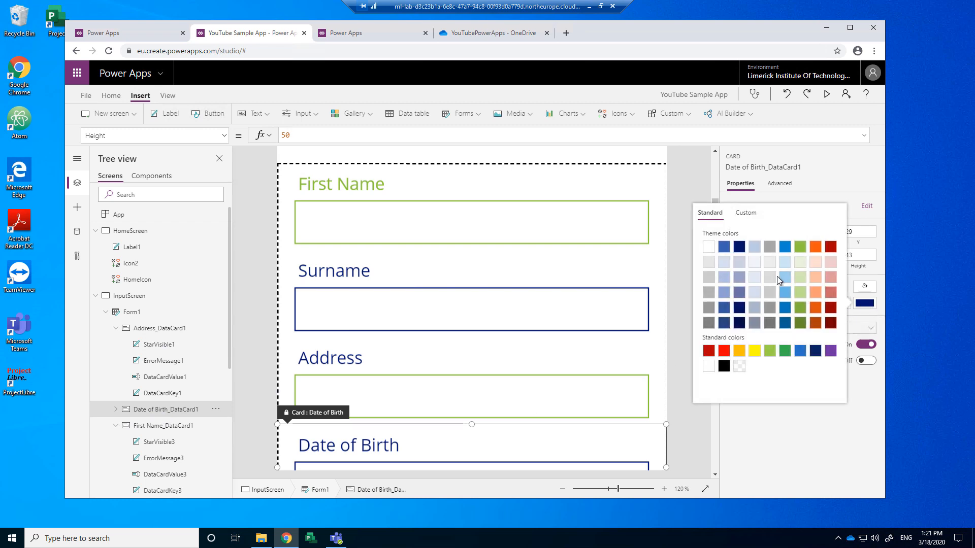
{"action": "left_click", "coordinate": [800, 247]}
{"action": "scroll", "coordinate": [299, 394], "scroll_direction": "down", "scroll_amount": 4}
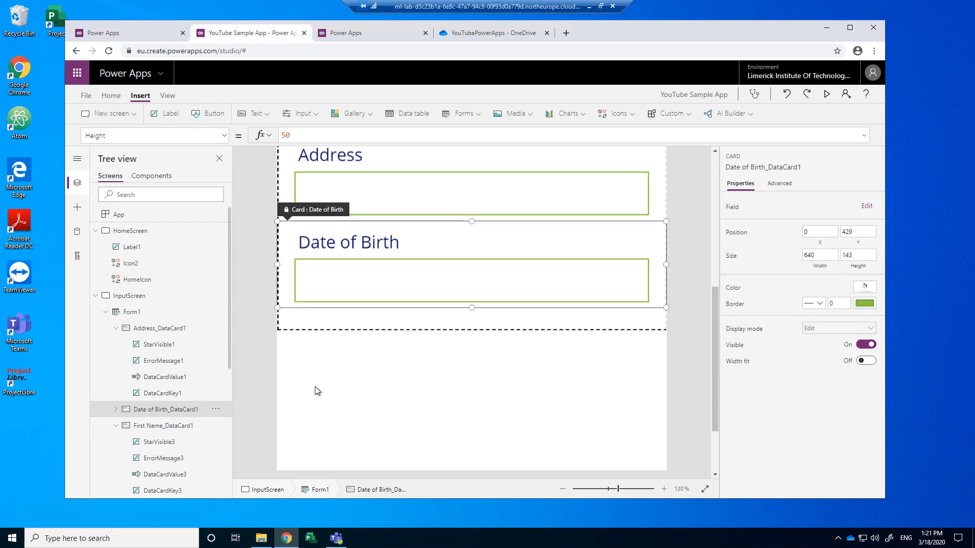
Step: Give the Surname card a green theme border too
{"action": "left_click", "coordinate": [160, 426]}
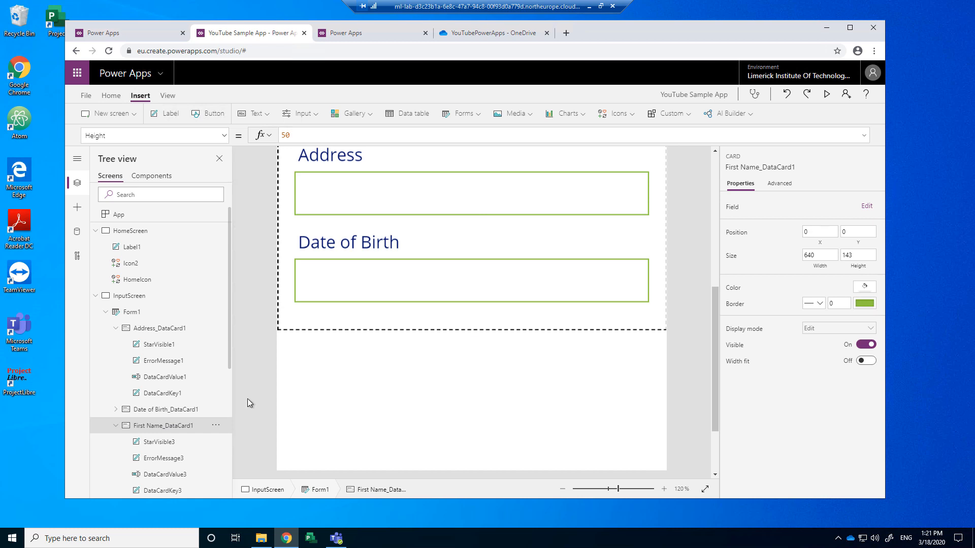
{"action": "left_click", "coordinate": [116, 425]}
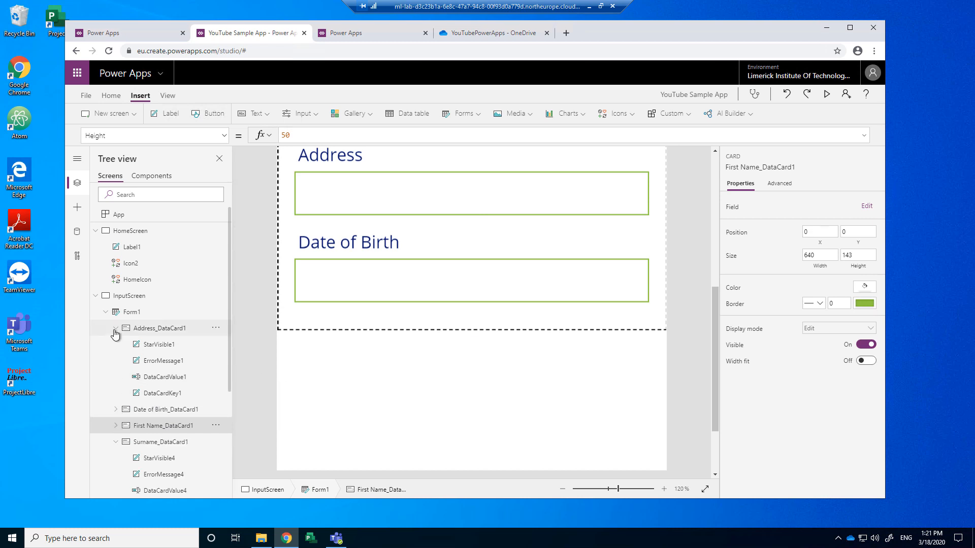
{"action": "left_click", "coordinate": [116, 329]}
{"action": "left_click", "coordinate": [160, 377]}
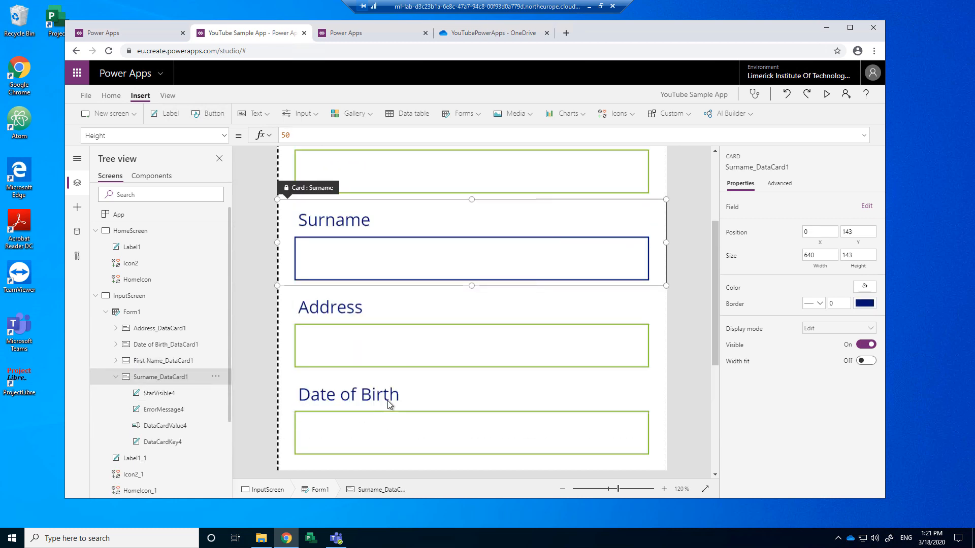
{"action": "left_click", "coordinate": [863, 304]}
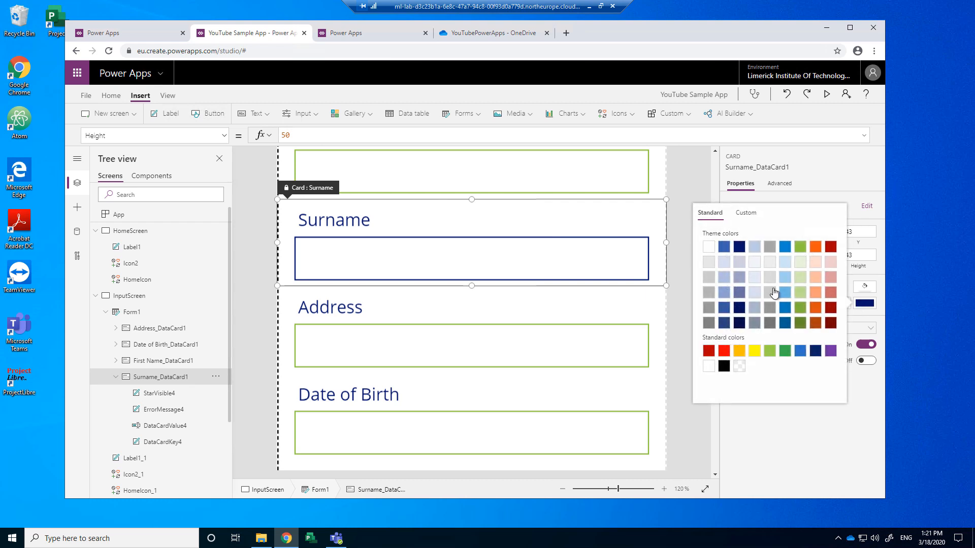
{"action": "left_click", "coordinate": [800, 247]}
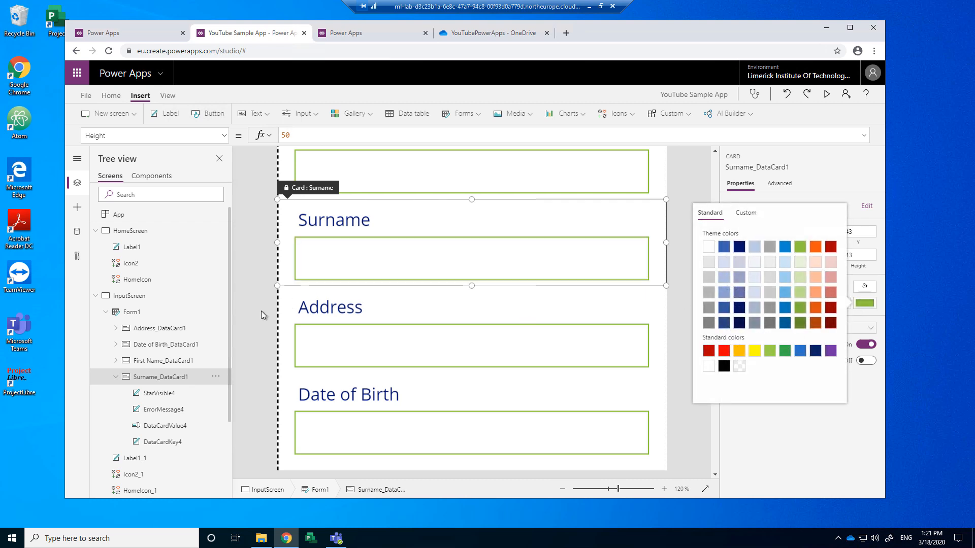
{"action": "left_click", "coordinate": [254, 324]}
{"action": "scroll", "coordinate": [255, 324], "scroll_direction": "up", "scroll_amount": 2}
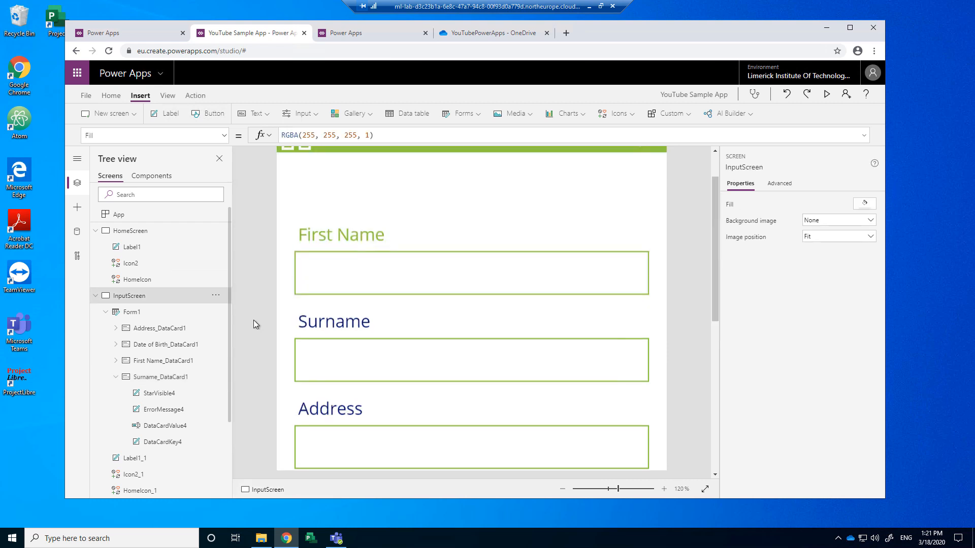
Step: Make the First Name label's text colour black
{"action": "left_click", "coordinate": [326, 235]}
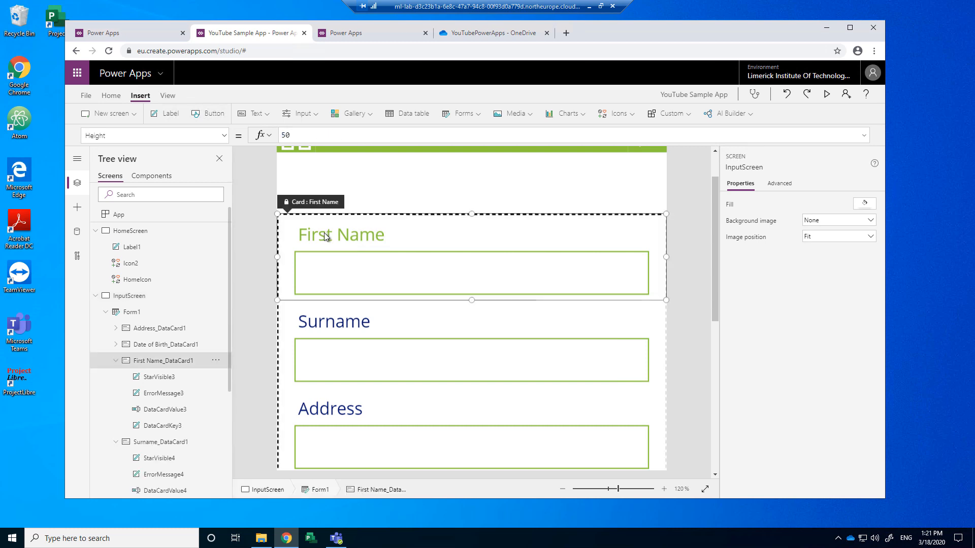
{"action": "left_click", "coordinate": [161, 378]}
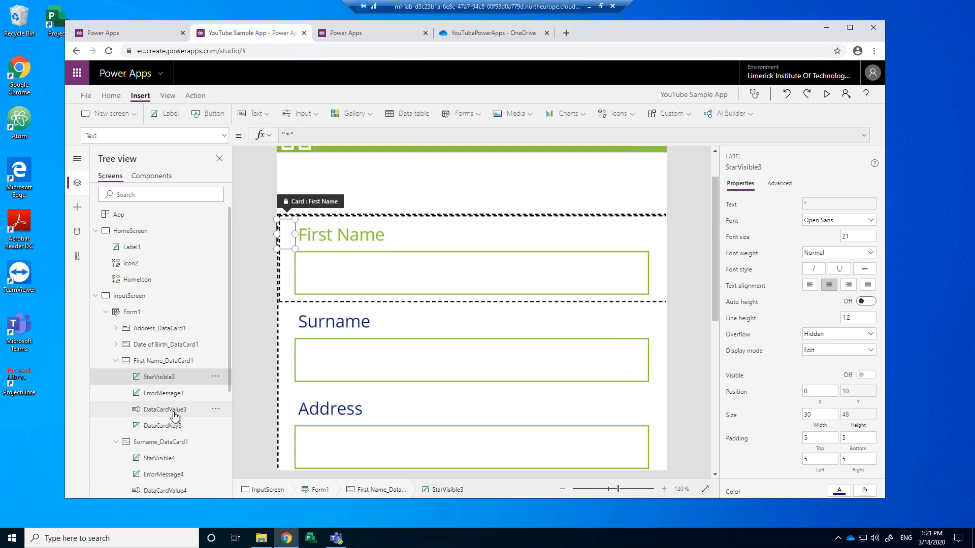
{"action": "left_click", "coordinate": [174, 430]}
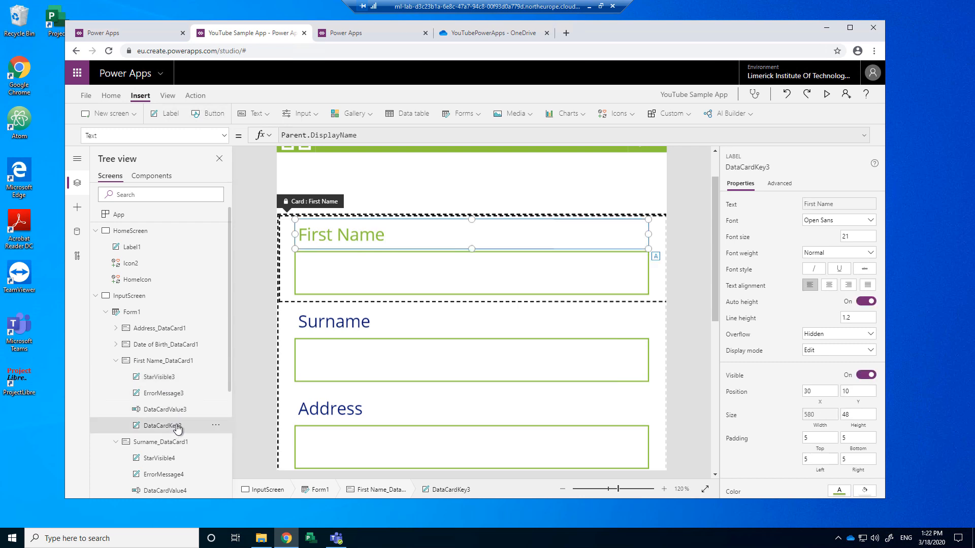
{"action": "scroll", "coordinate": [193, 404], "scroll_direction": "down", "scroll_amount": 2}
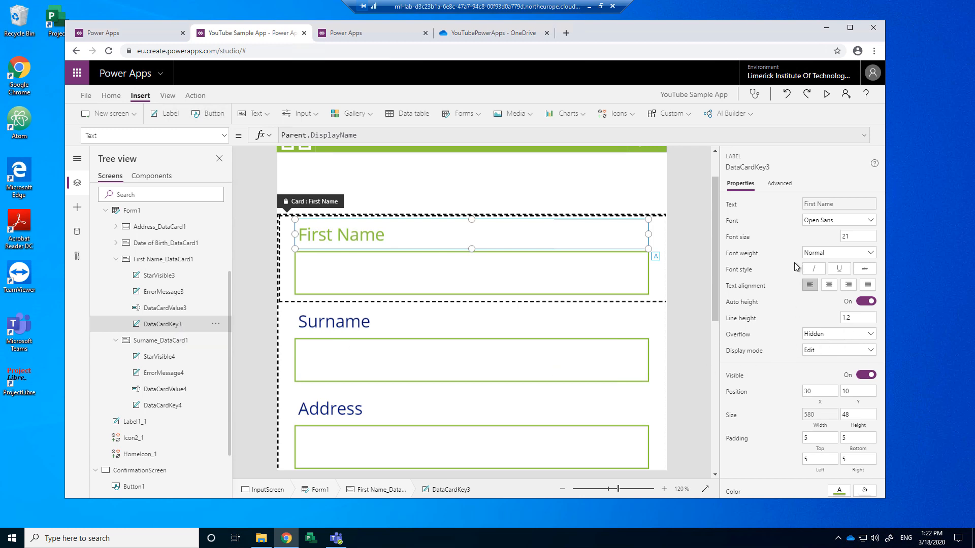
{"action": "scroll", "coordinate": [790, 295], "scroll_direction": "down", "scroll_amount": 3}
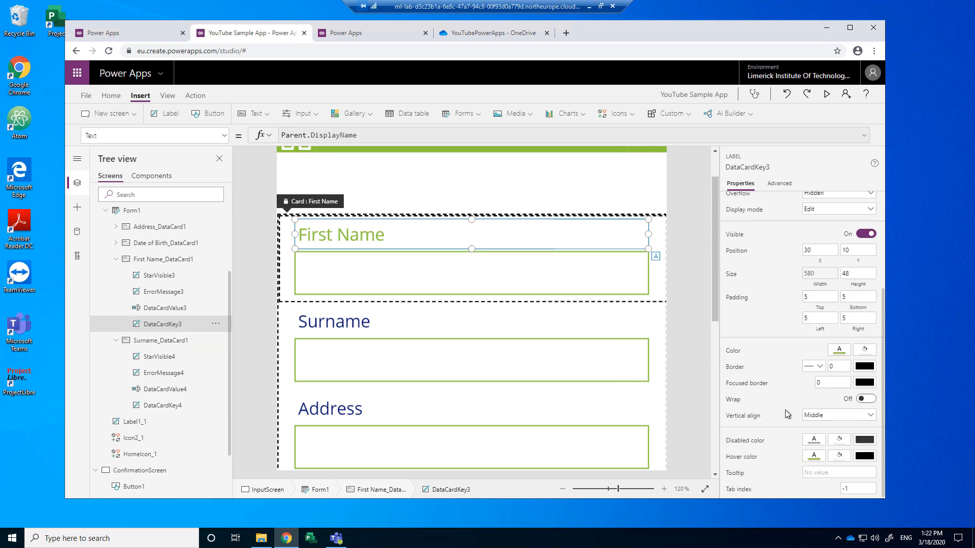
{"action": "left_click", "coordinate": [839, 351]}
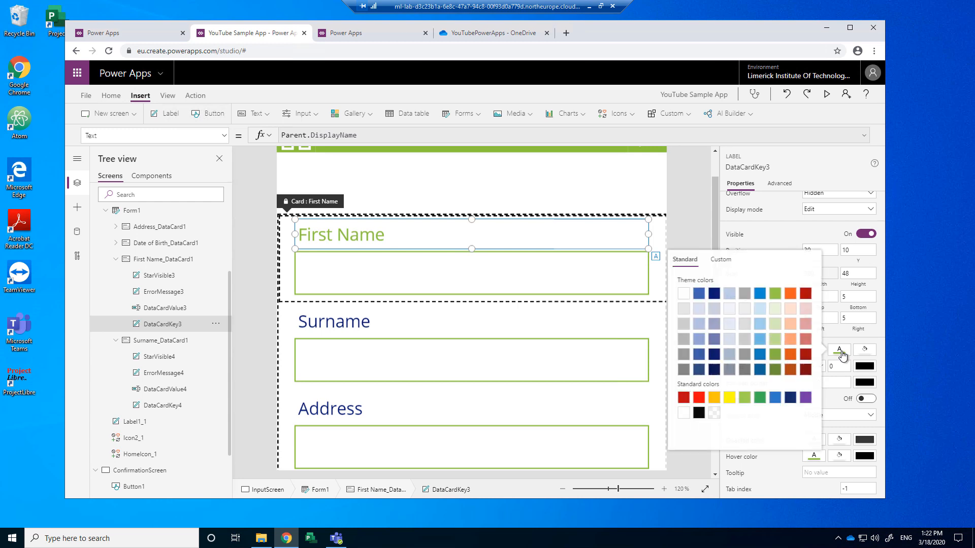
{"action": "left_click", "coordinate": [699, 412]}
Step: Select the Surname label and bring up its text colour choices
{"action": "left_click", "coordinate": [322, 327]}
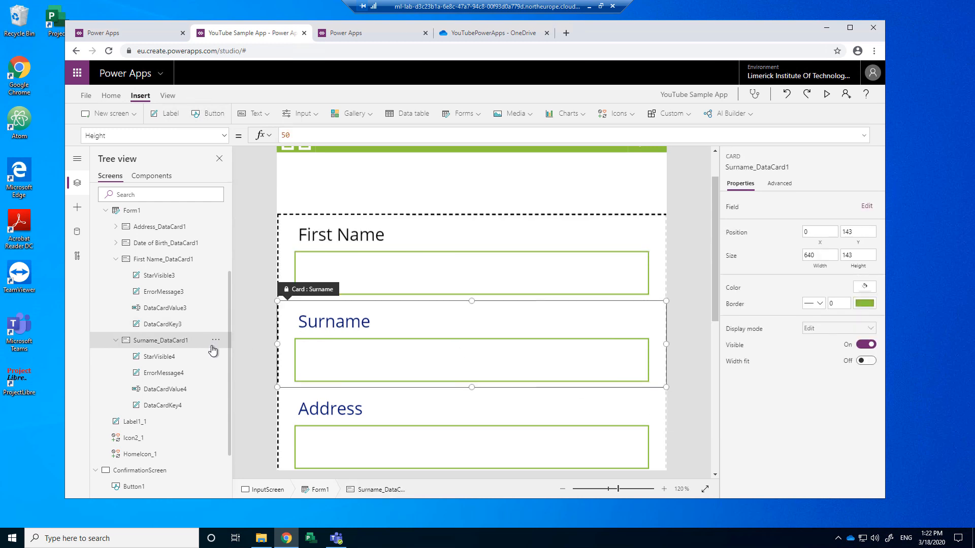
{"action": "left_click", "coordinate": [163, 406]}
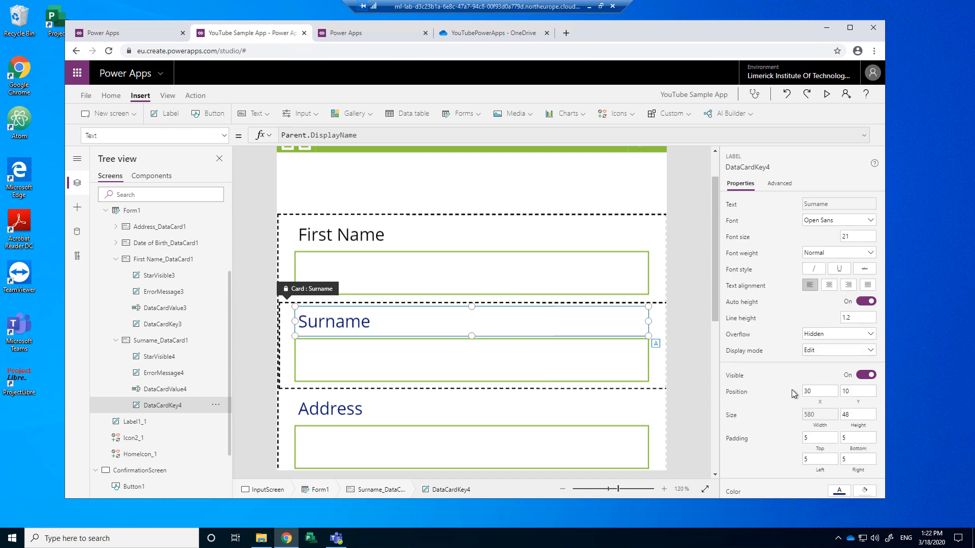
{"action": "scroll", "coordinate": [766, 391], "scroll_direction": "down", "scroll_amount": 3}
{"action": "left_click", "coordinate": [840, 353]}
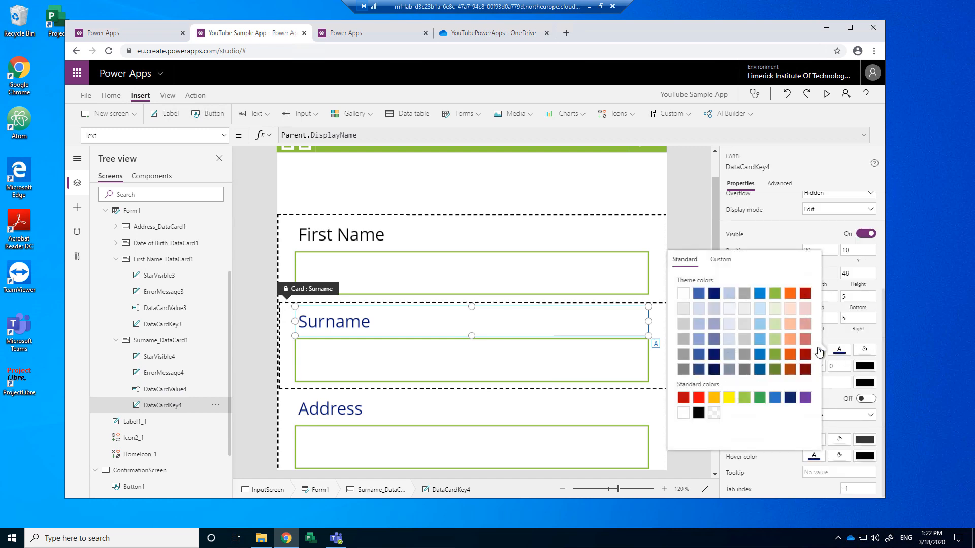
{"action": "scroll", "coordinate": [419, 374], "scroll_direction": "down", "scroll_amount": 4}
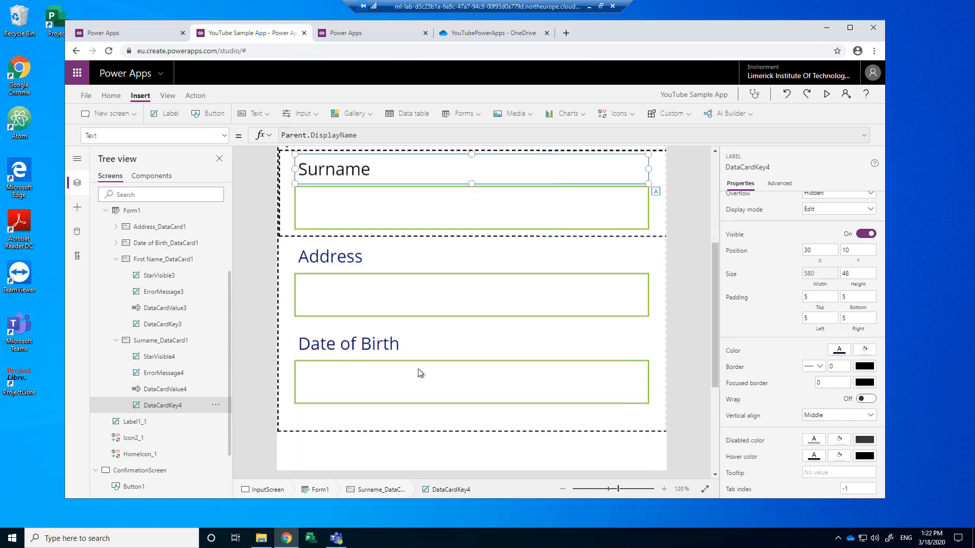
Step: Turn the Address and Date of Birth label text black
{"action": "left_click", "coordinate": [321, 212]}
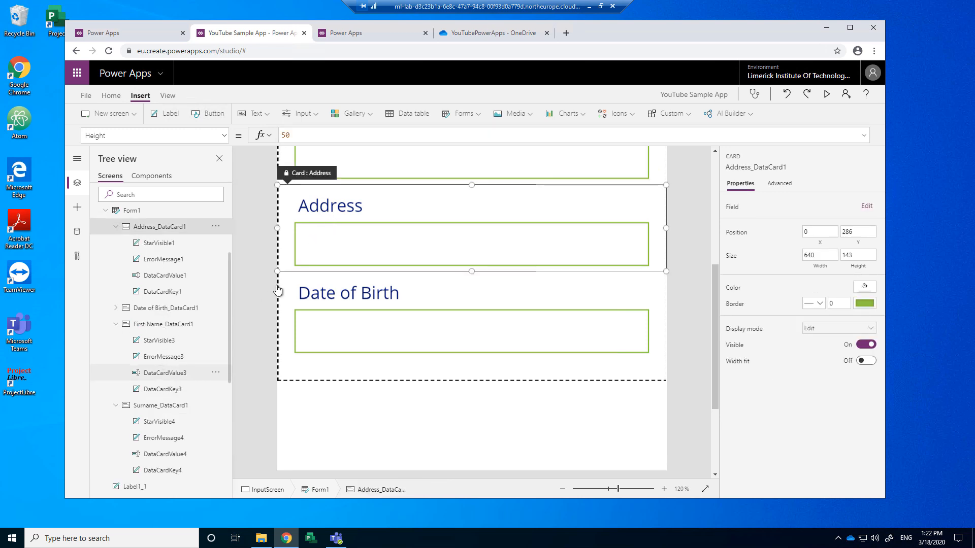
{"action": "left_click", "coordinate": [345, 215]}
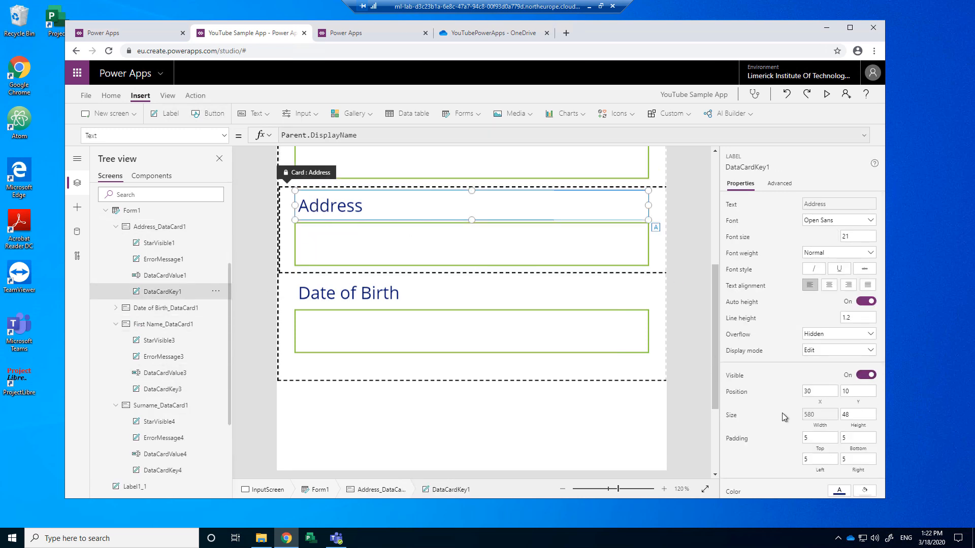
{"action": "scroll", "coordinate": [786, 416], "scroll_direction": "down", "scroll_amount": 3}
{"action": "left_click", "coordinate": [839, 351]}
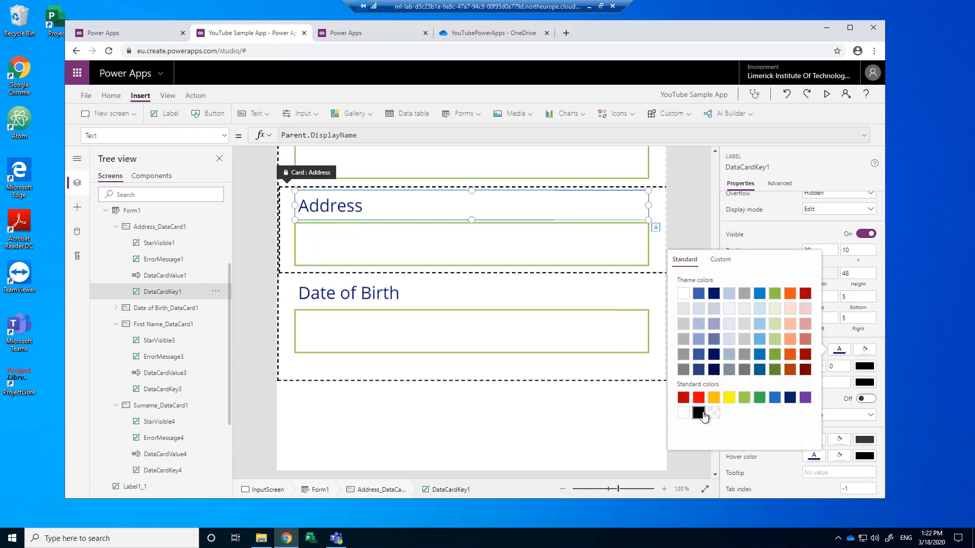
{"action": "left_click", "coordinate": [362, 295]}
{"action": "left_click", "coordinate": [386, 297]}
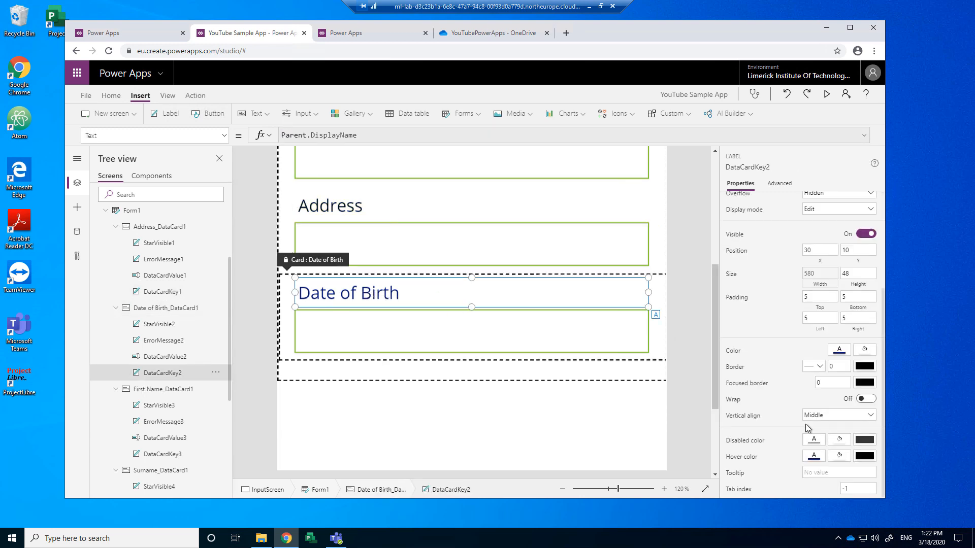
{"action": "left_click", "coordinate": [839, 351]}
{"action": "left_click", "coordinate": [698, 413]}
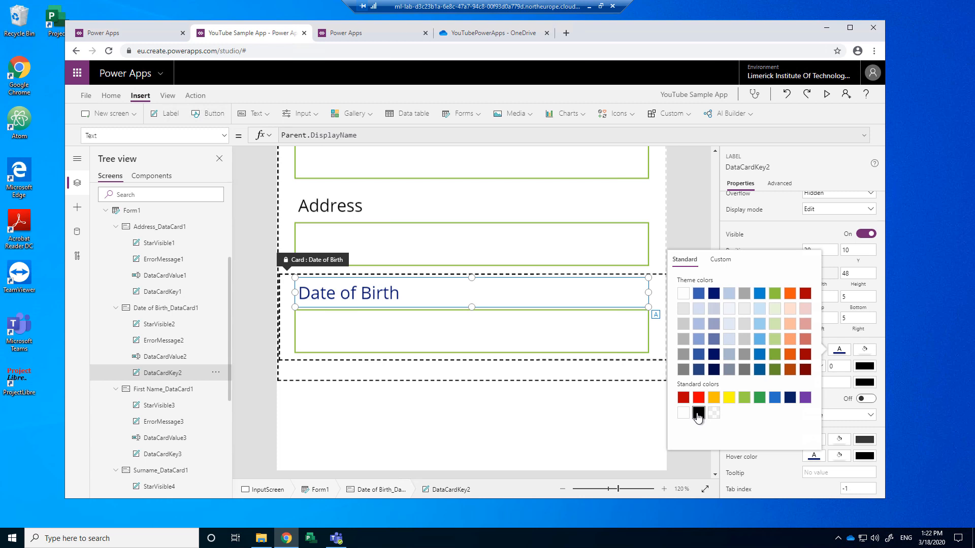
{"action": "left_click", "coordinate": [255, 330]}
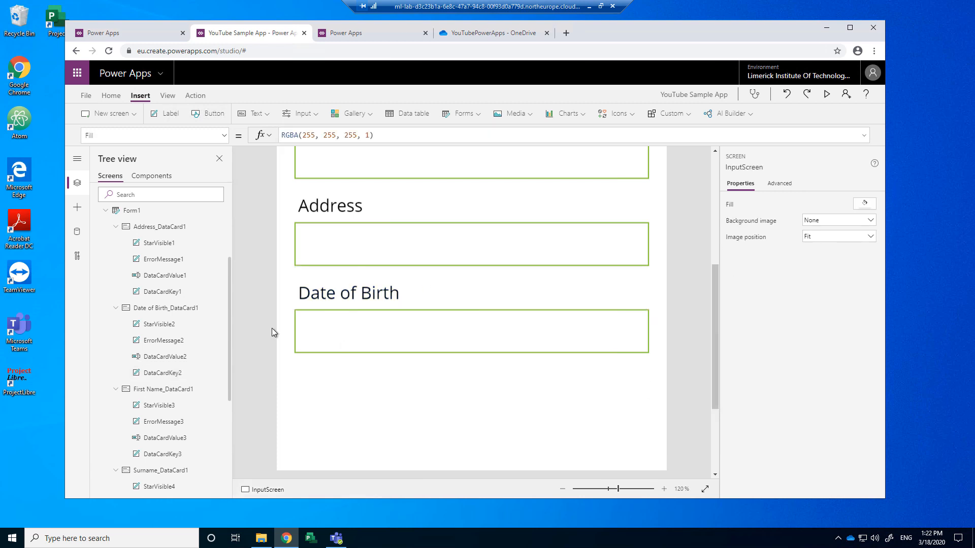
{"action": "scroll", "coordinate": [274, 325], "scroll_direction": "up", "scroll_amount": 5}
{"action": "scroll", "coordinate": [277, 323], "scroll_direction": "down", "scroll_amount": 3}
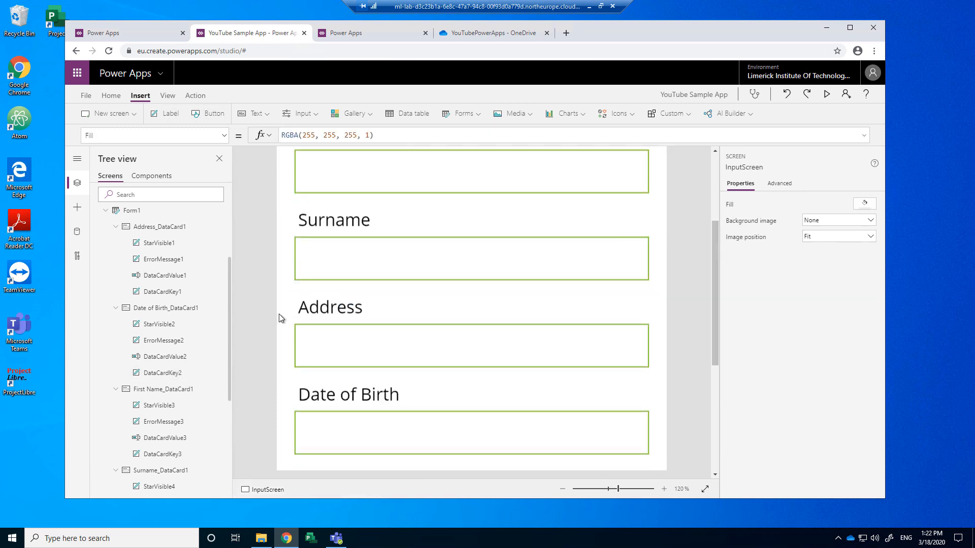
{"action": "scroll", "coordinate": [281, 320], "scroll_direction": "down", "scroll_amount": 3}
{"action": "scroll", "coordinate": [283, 322], "scroll_direction": "up", "scroll_amount": 5}
{"action": "scroll", "coordinate": [284, 321], "scroll_direction": "down", "scroll_amount": 3}
{"action": "scroll", "coordinate": [285, 322], "scroll_direction": "up", "scroll_amount": 2}
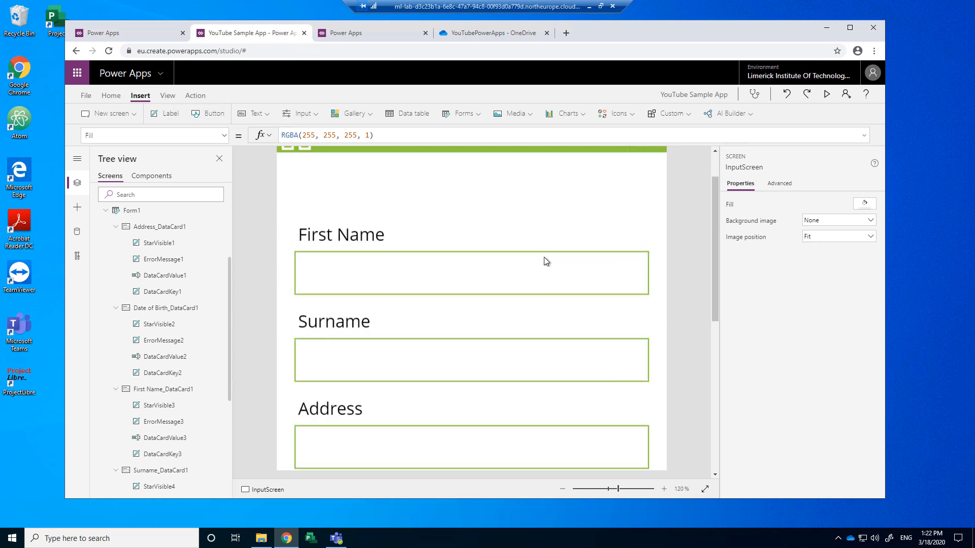
{"action": "scroll", "coordinate": [539, 270], "scroll_direction": "down", "scroll_amount": 3}
{"action": "scroll", "coordinate": [539, 270], "scroll_direction": "up", "scroll_amount": 3}
{"action": "left_click", "coordinate": [827, 95]}
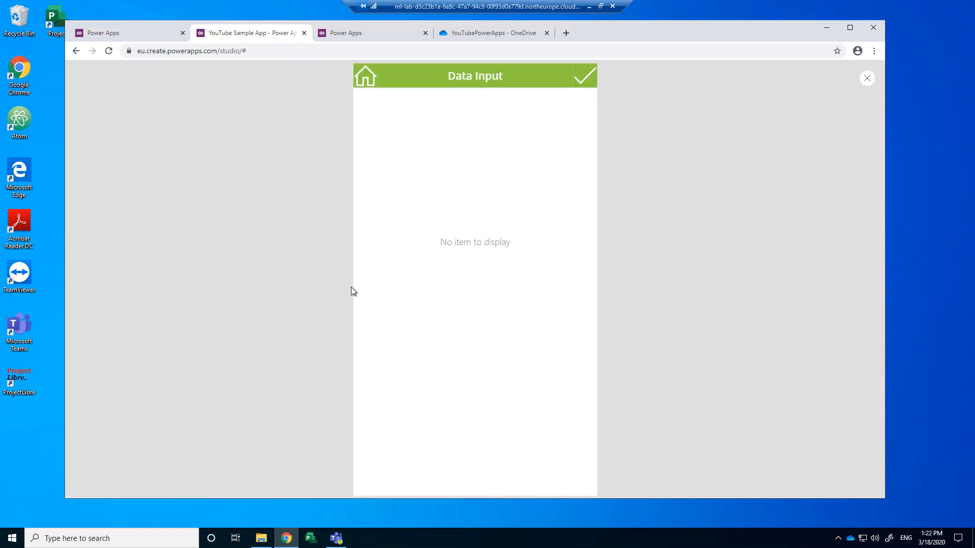
{"action": "left_click", "coordinate": [366, 75]}
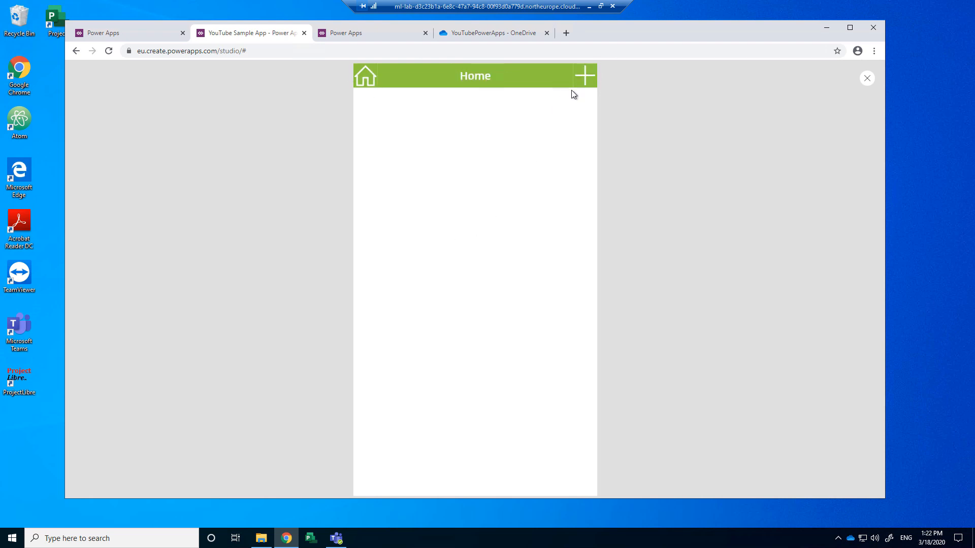
{"action": "left_click", "coordinate": [584, 77]}
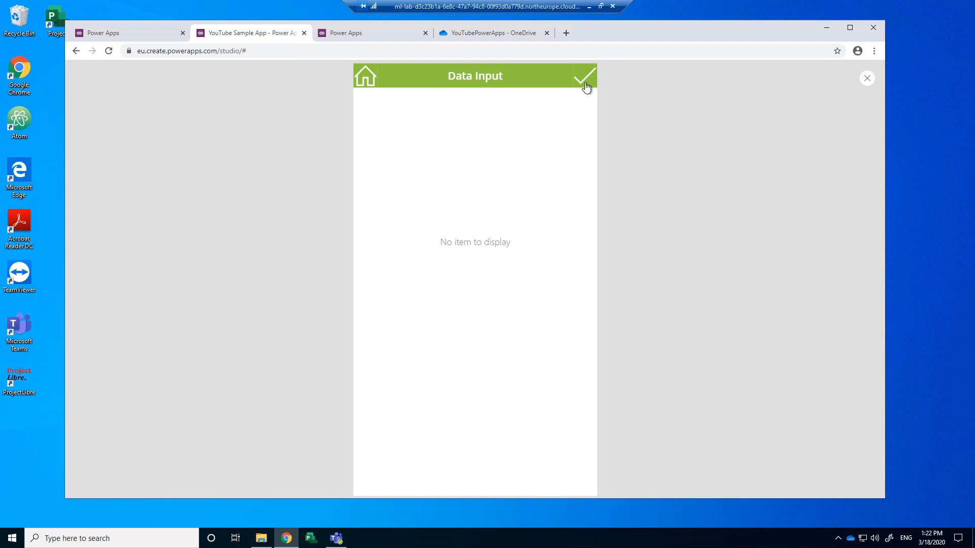
{"action": "left_click", "coordinate": [867, 80]}
{"action": "left_click", "coordinate": [559, 316]}
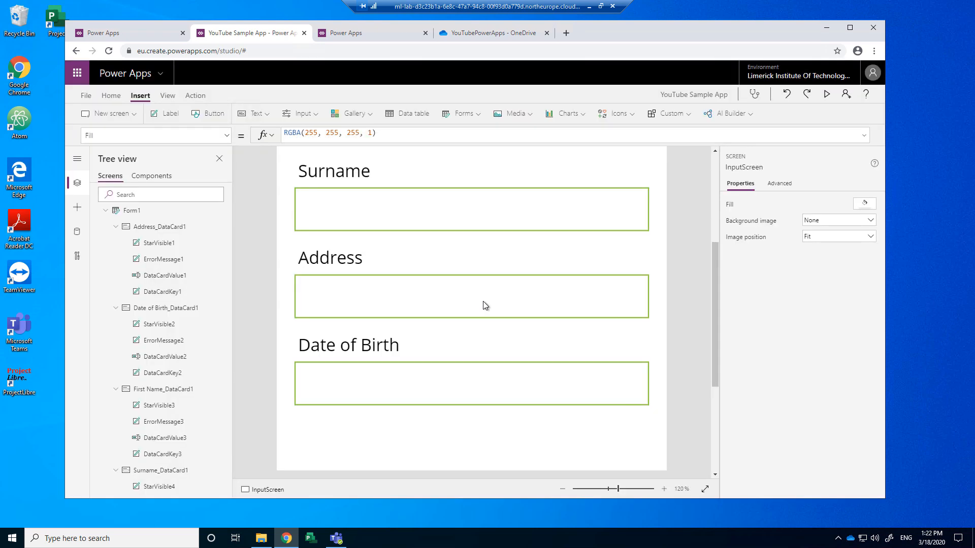
{"action": "scroll", "coordinate": [430, 296], "scroll_direction": "up", "scroll_amount": 4}
{"action": "scroll", "coordinate": [409, 326], "scroll_direction": "down", "scroll_amount": 2}
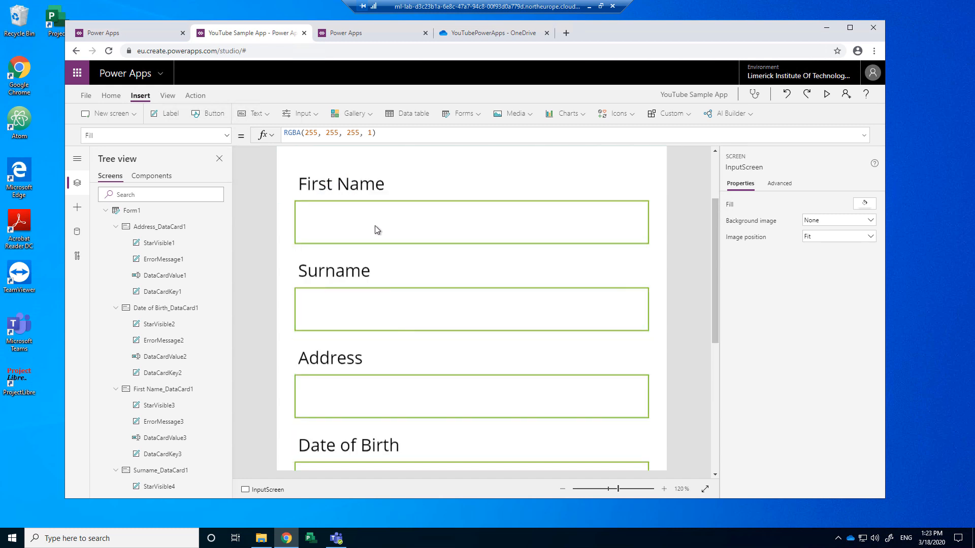
{"action": "scroll", "coordinate": [340, 426], "scroll_direction": "down", "scroll_amount": 4}
{"action": "scroll", "coordinate": [340, 425], "scroll_direction": "up", "scroll_amount": 6}
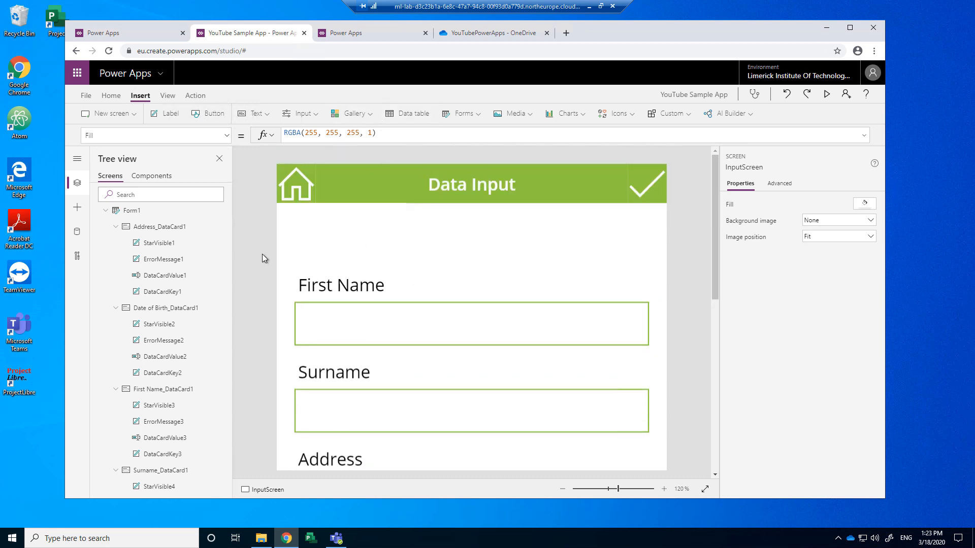
Step: Set the HomeScreen plus icon's OnSelect to Navigate(InputScreen); NewForm(Form1)
{"action": "left_click", "coordinate": [106, 210]}
{"action": "left_click", "coordinate": [129, 231]}
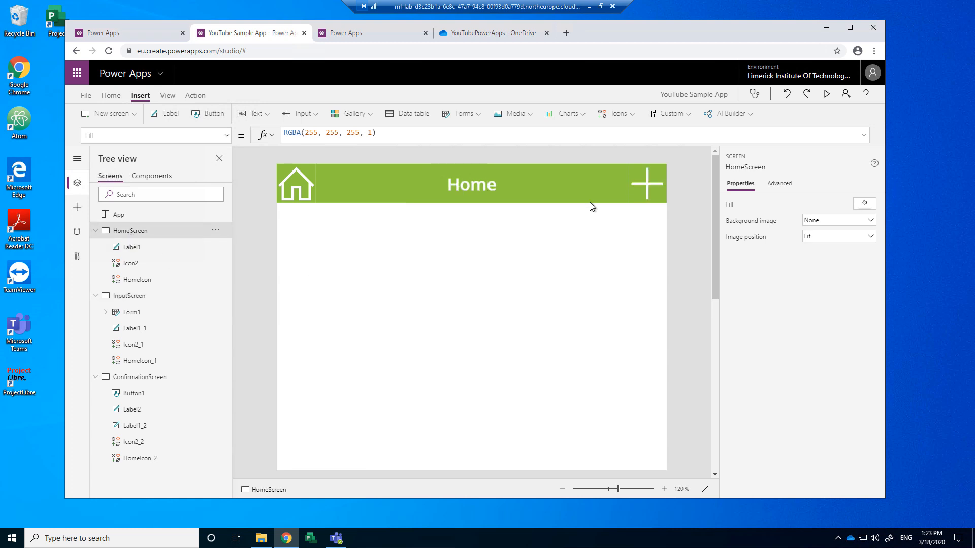
{"action": "left_click", "coordinate": [647, 184]}
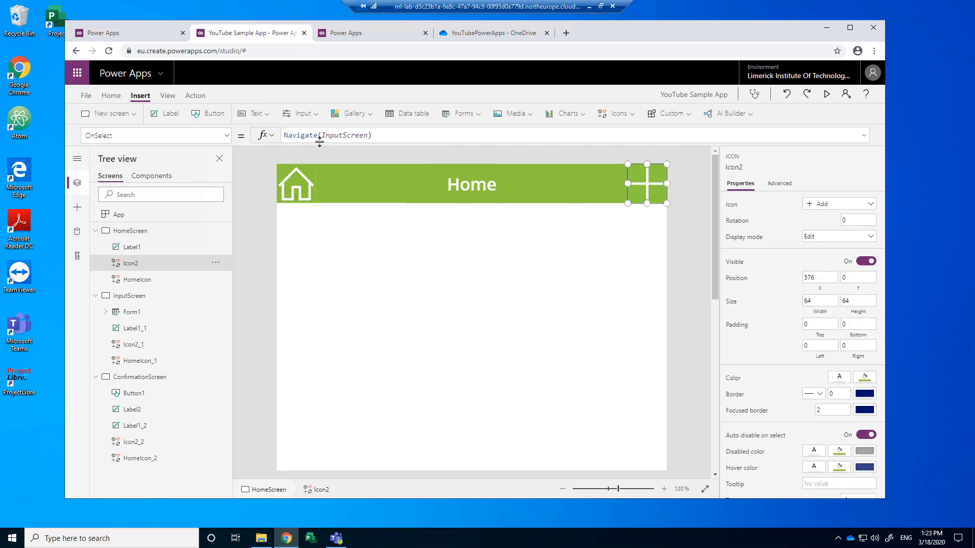
{"action": "left_click", "coordinate": [378, 134]}
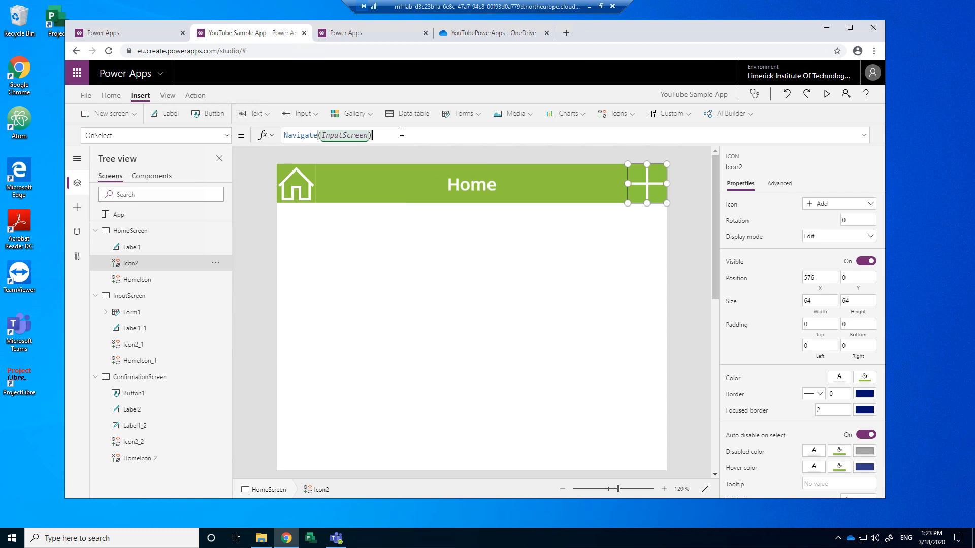
{"action": "type", "text": "; "}
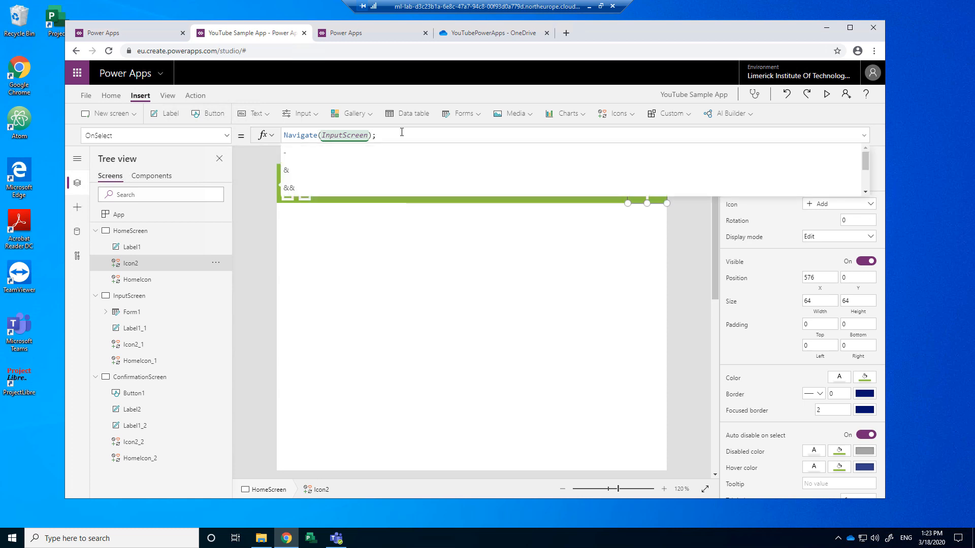
{"action": "type", "text": "N"}
{"action": "left_click", "coordinate": [309, 169]}
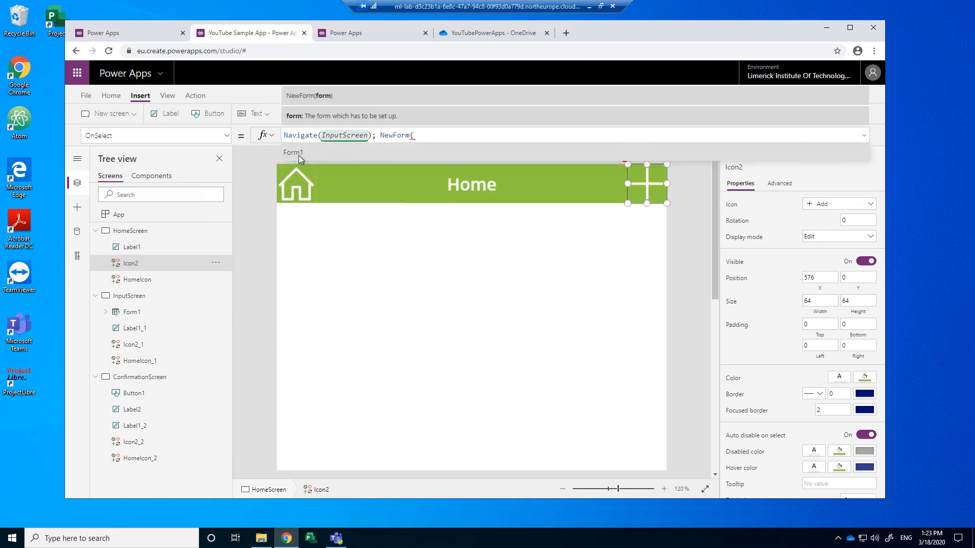
{"action": "left_click", "coordinate": [297, 154]}
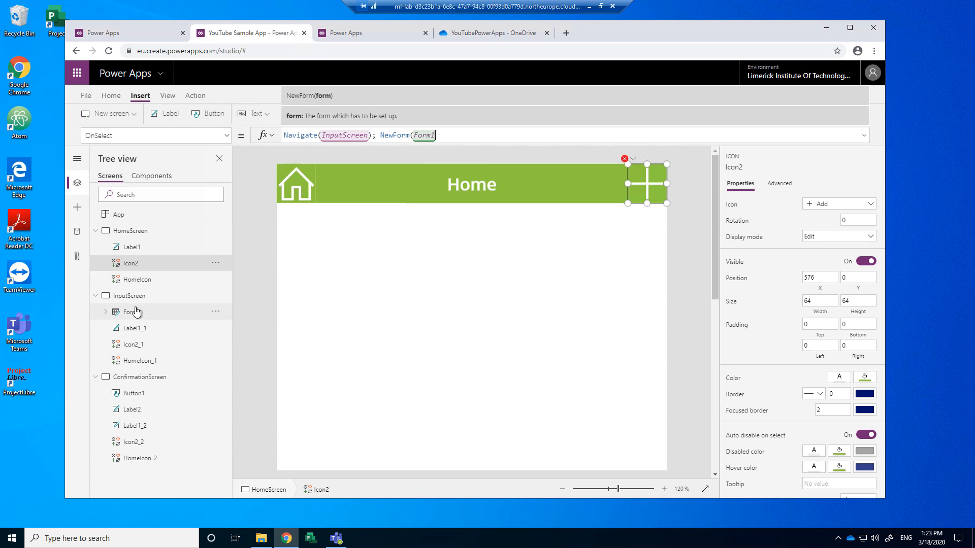
{"action": "left_click", "coordinate": [473, 136]}
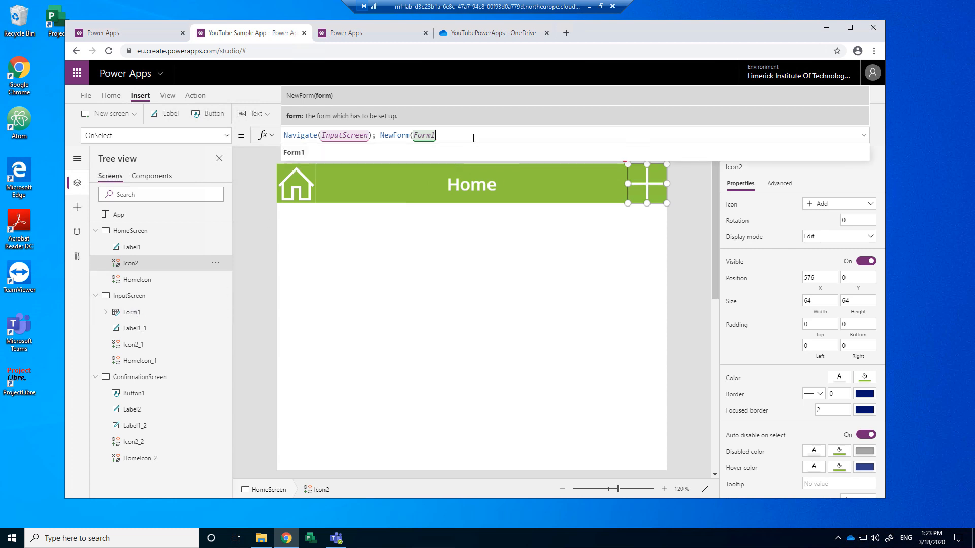
{"action": "type", "text": ")"}
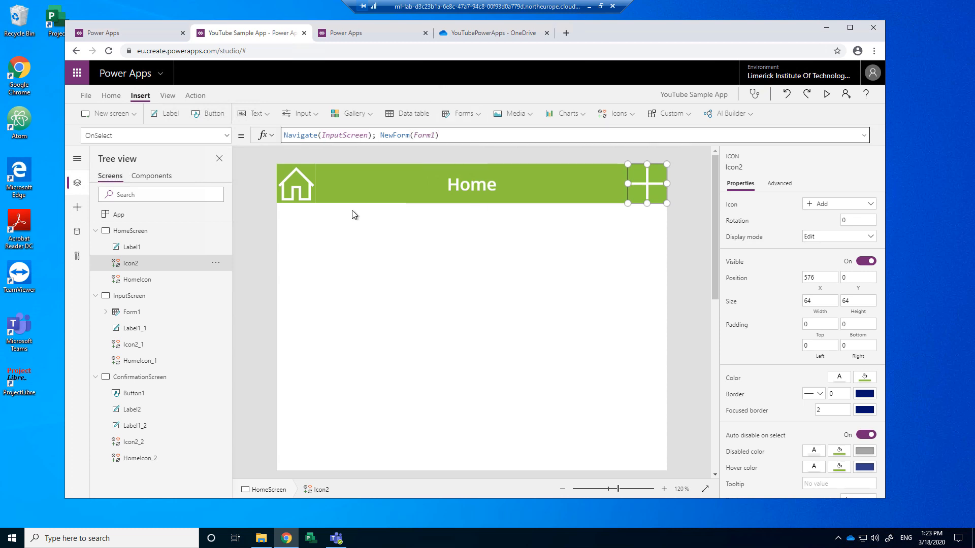
{"action": "left_click", "coordinate": [114, 230]}
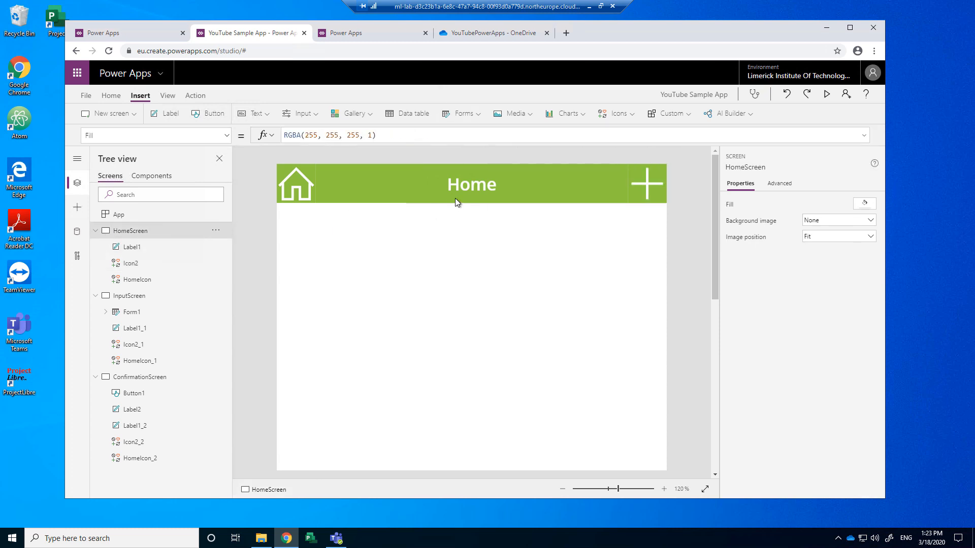
Step: Preview the app and fill the Data Input form with a sample name, address 'this', birth date 'that'
{"action": "left_click", "coordinate": [826, 94]}
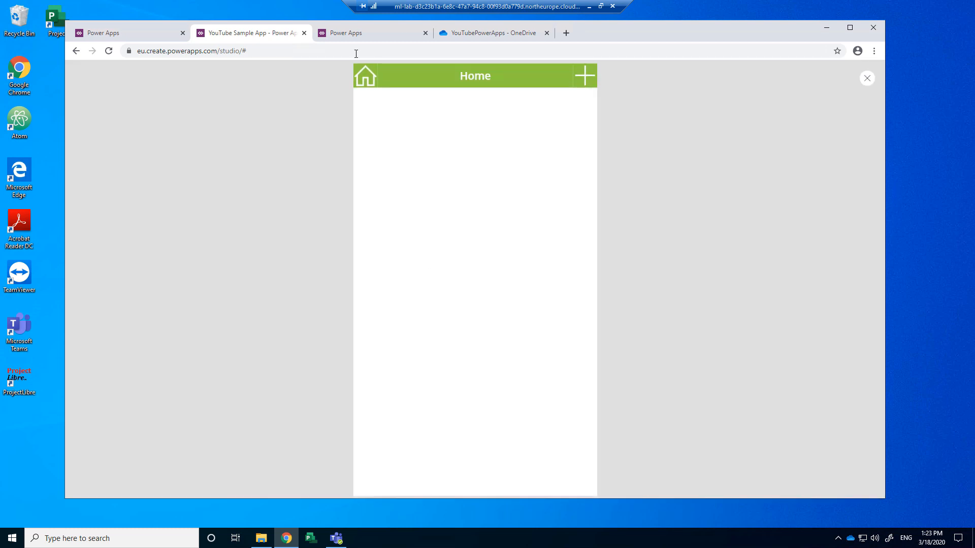
{"action": "left_click", "coordinate": [586, 83]}
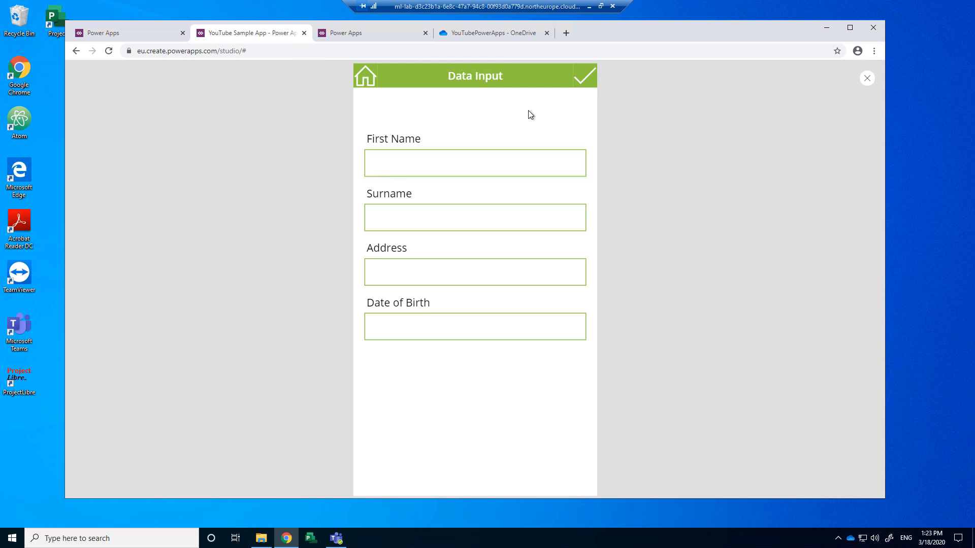
{"action": "left_click", "coordinate": [400, 165]}
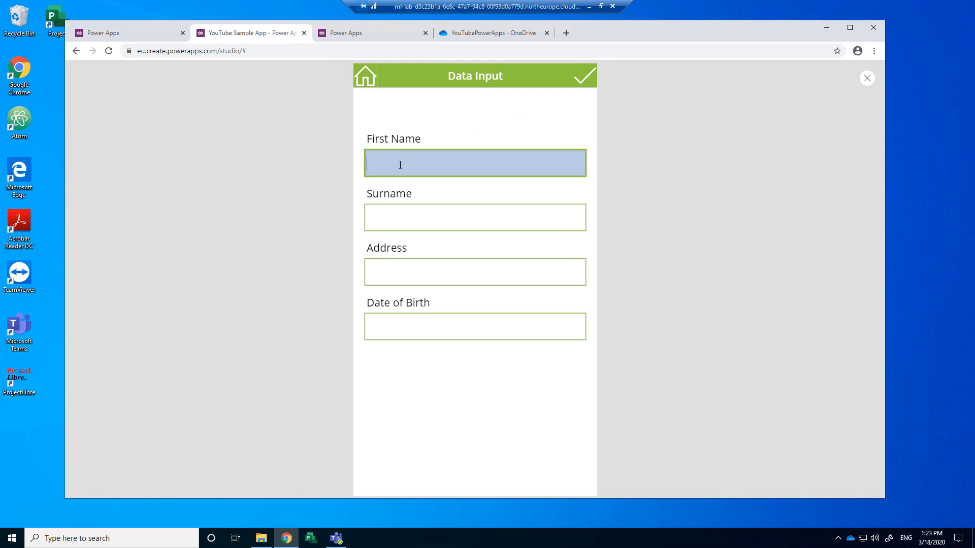
{"action": "key", "text": "Tab"}
{"action": "key", "text": "Tab"}
{"action": "type", "text": "this"}
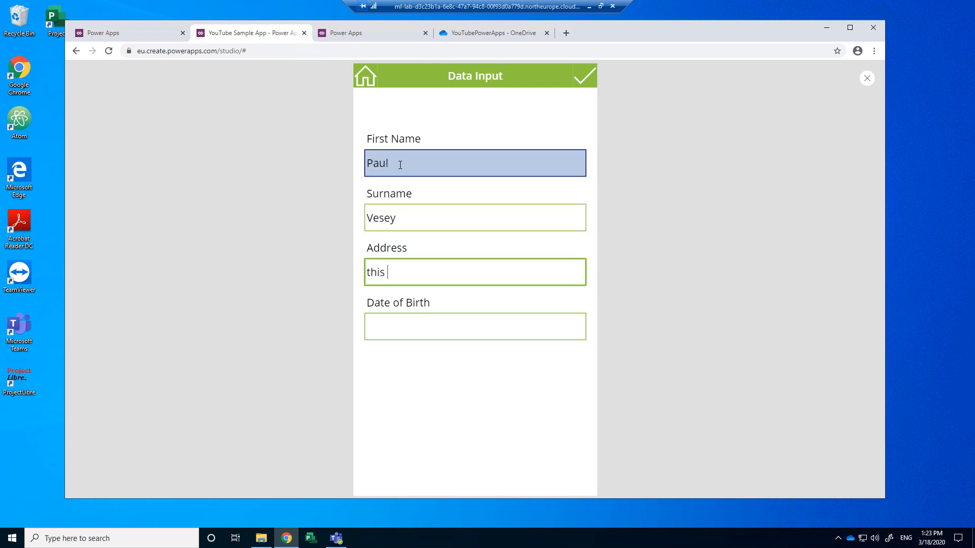
{"action": "key", "text": "Tab"}
{"action": "type", "text": "that"}
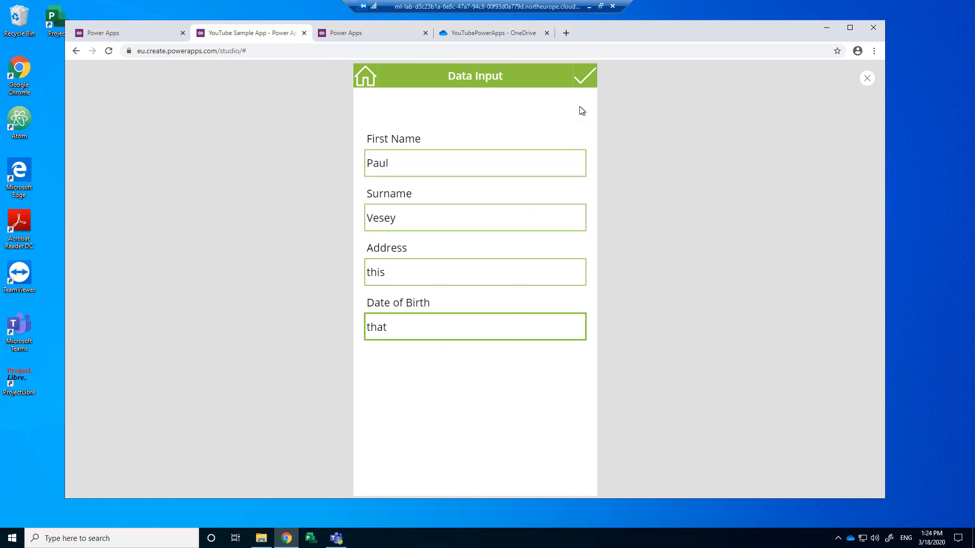
Step: Submit the sample entry and go back to the app's Home screen
{"action": "left_click", "coordinate": [587, 81]}
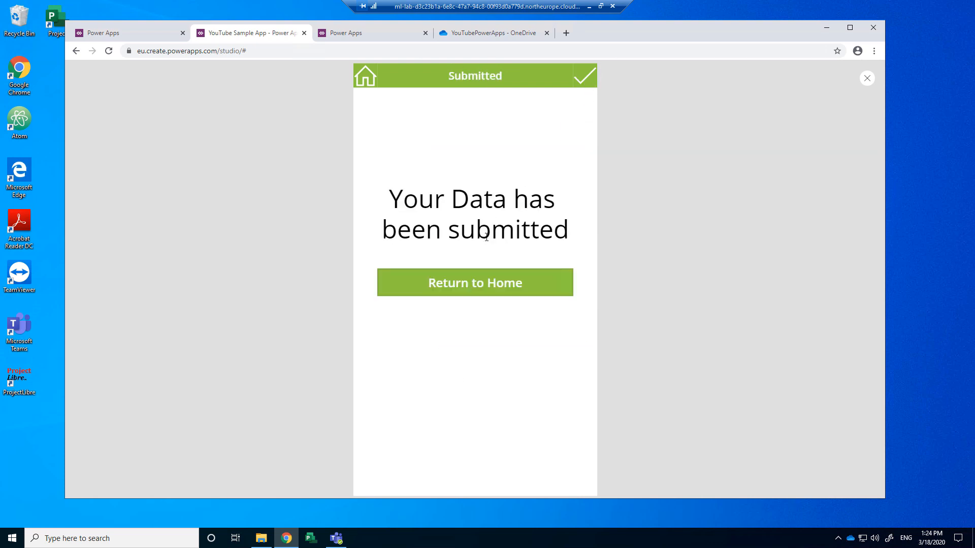
{"action": "left_click", "coordinate": [485, 287]}
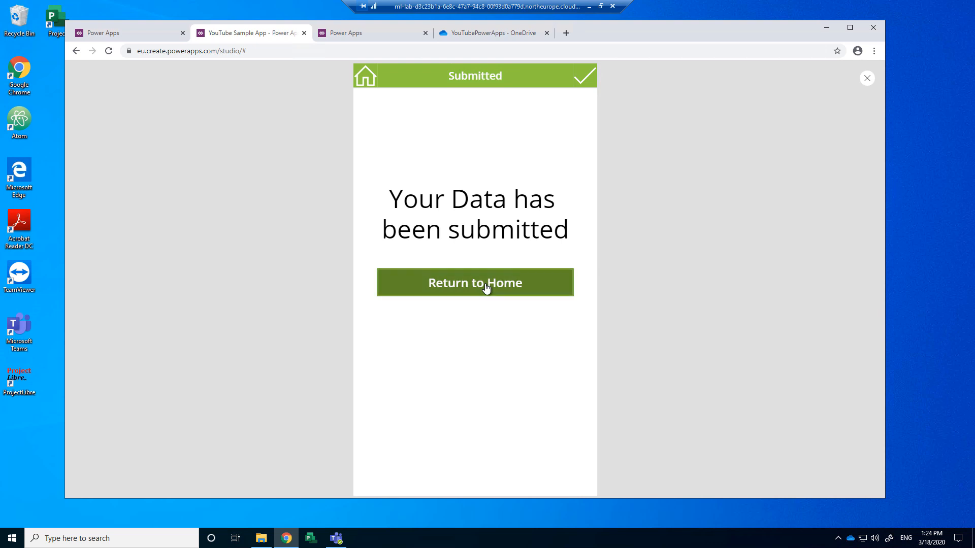
{"action": "left_click", "coordinate": [463, 288]}
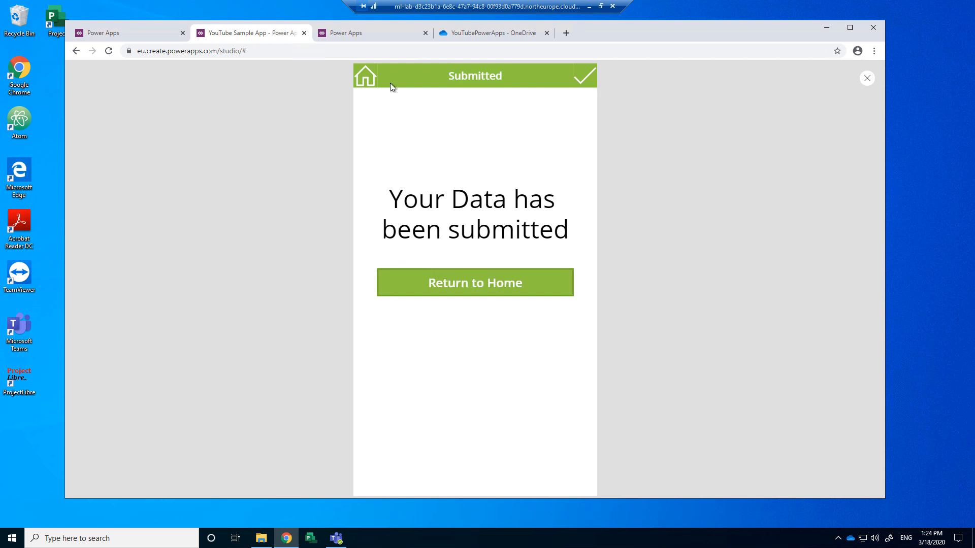
{"action": "left_click", "coordinate": [364, 81]}
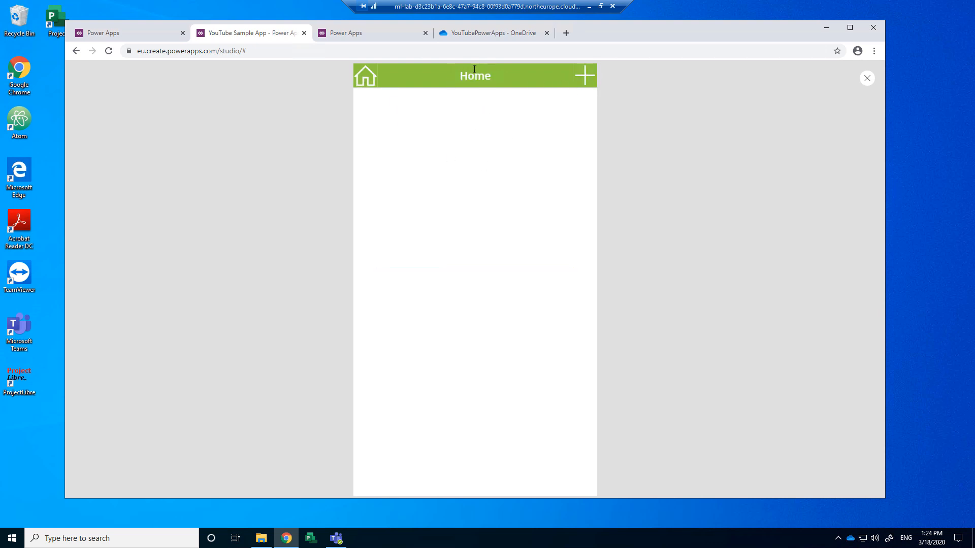
{"action": "left_click", "coordinate": [476, 33]}
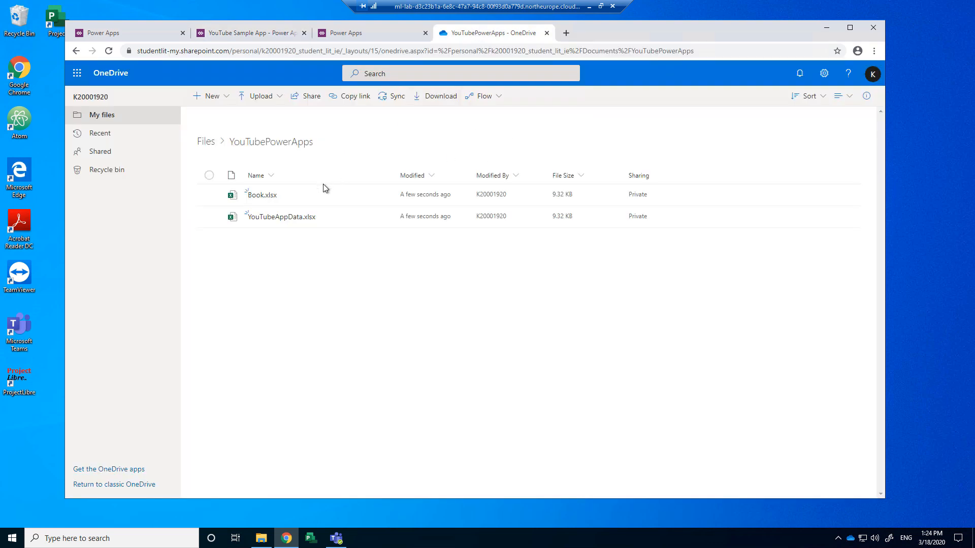
{"action": "left_click", "coordinate": [273, 224]}
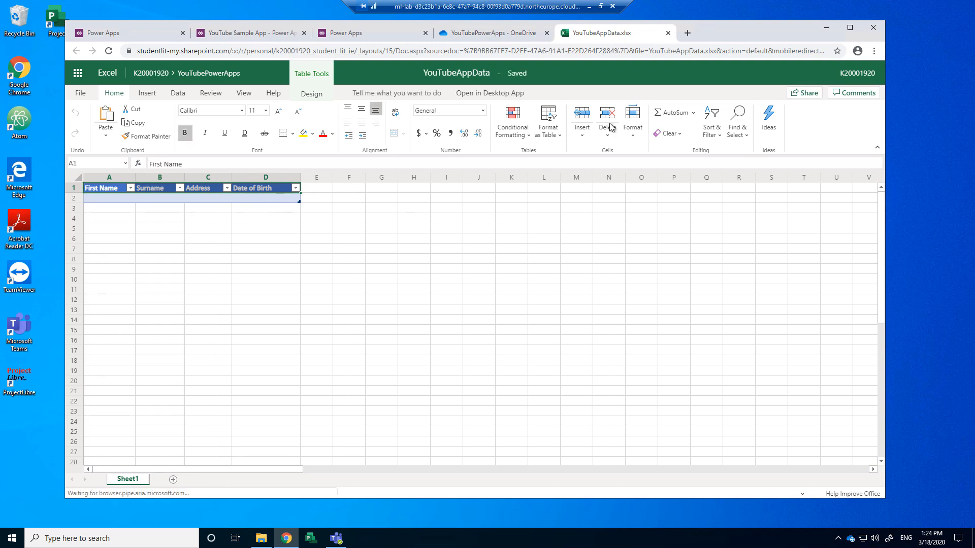
{"action": "left_click", "coordinate": [667, 33]}
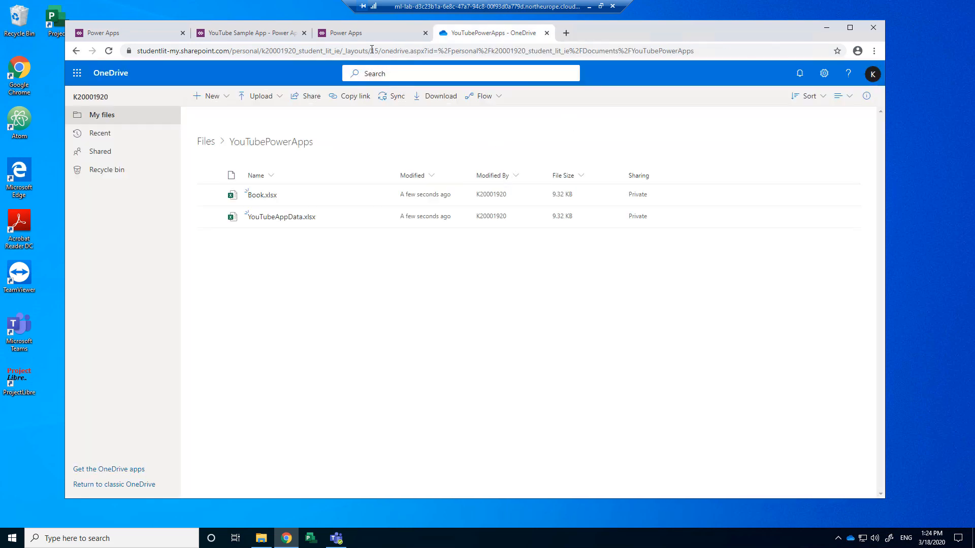
{"action": "left_click", "coordinate": [362, 32]}
{"action": "left_click", "coordinate": [251, 34]}
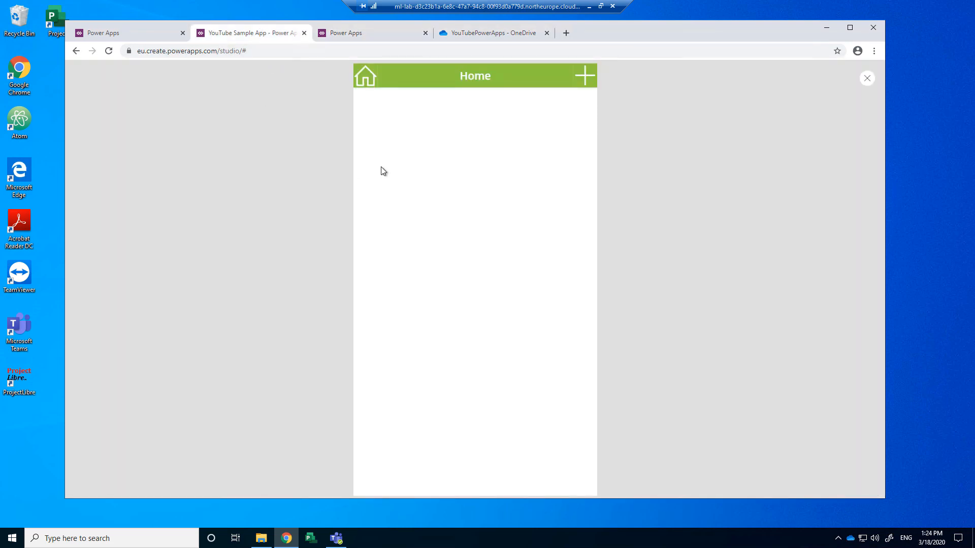
Step: Close the preview and select the checkmark icon on InputScreen
{"action": "left_click", "coordinate": [866, 79]}
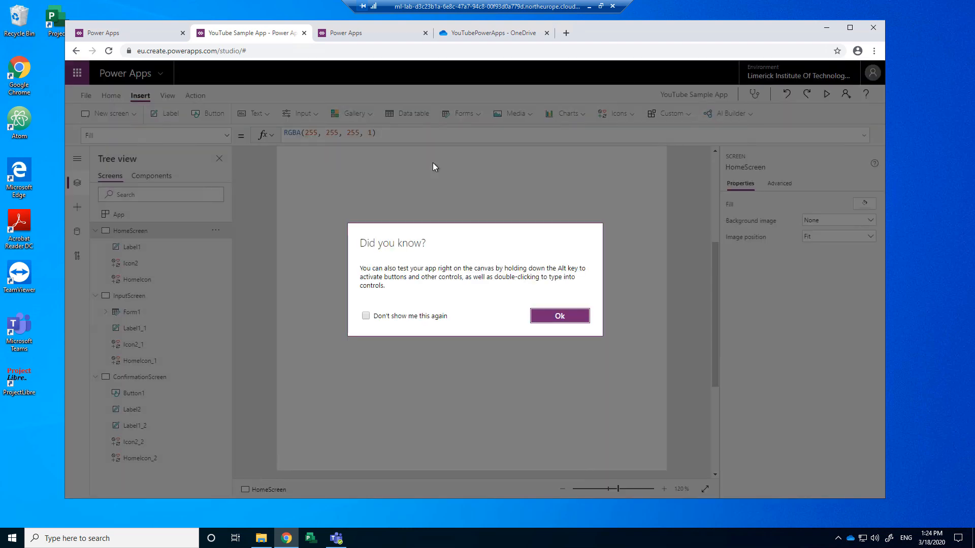
{"action": "left_click", "coordinate": [543, 317]}
{"action": "left_click", "coordinate": [142, 299]}
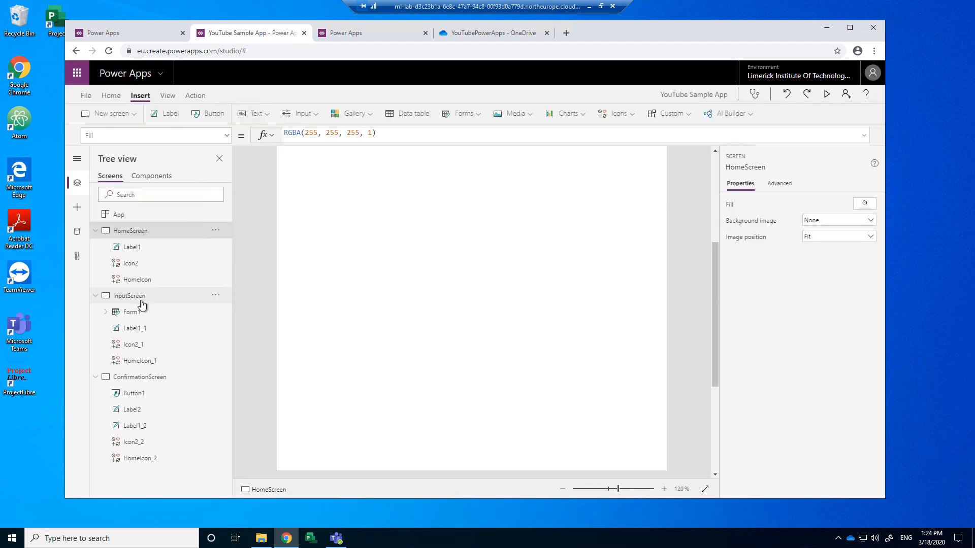
{"action": "scroll", "coordinate": [345, 348], "scroll_direction": "up", "scroll_amount": 4}
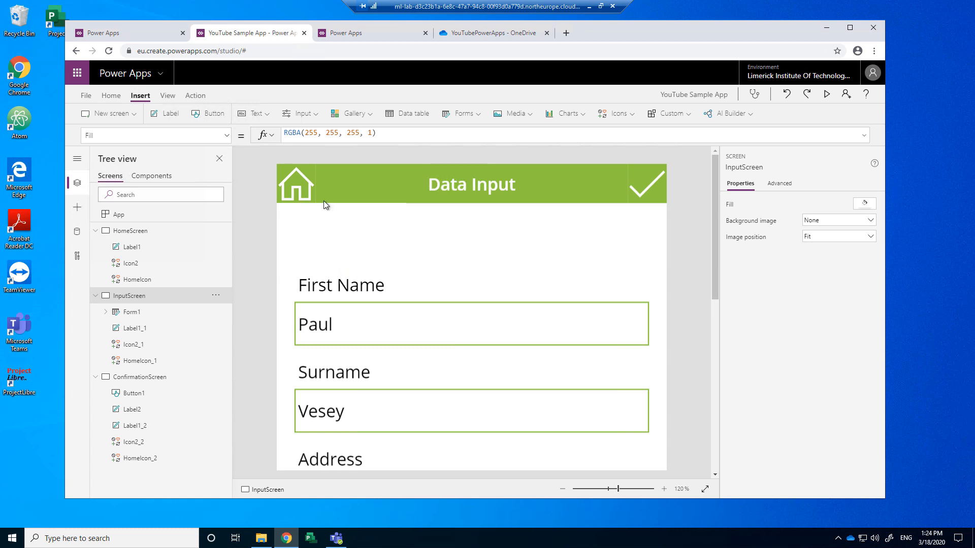
{"action": "scroll", "coordinate": [427, 336], "scroll_direction": "down", "scroll_amount": 7}
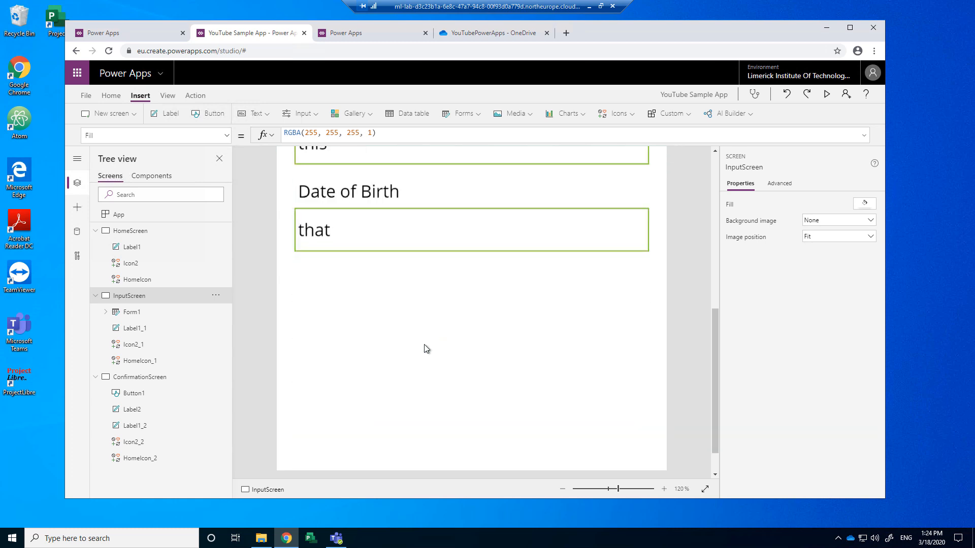
{"action": "scroll", "coordinate": [426, 348], "scroll_direction": "up", "scroll_amount": 4}
{"action": "scroll", "coordinate": [352, 404], "scroll_direction": "up", "scroll_amount": 3}
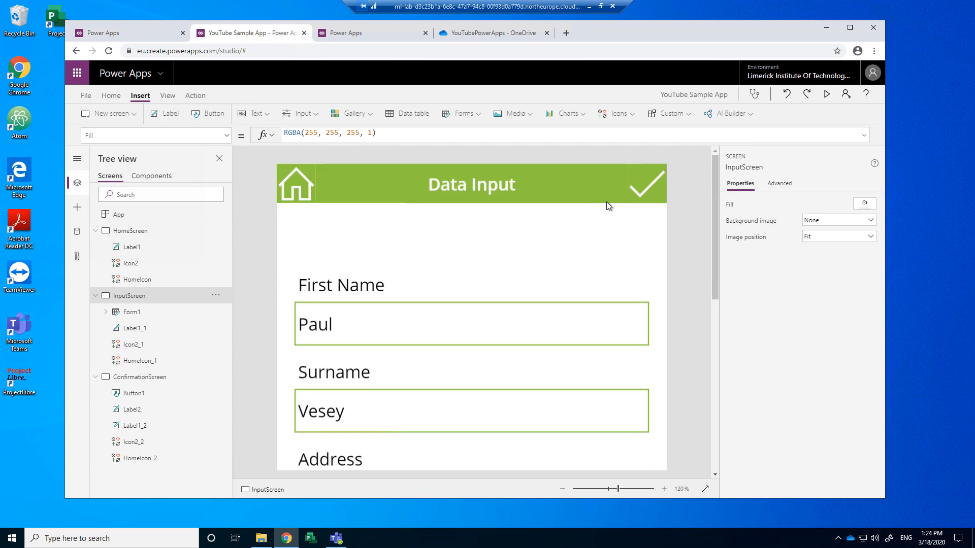
{"action": "left_click", "coordinate": [644, 185]}
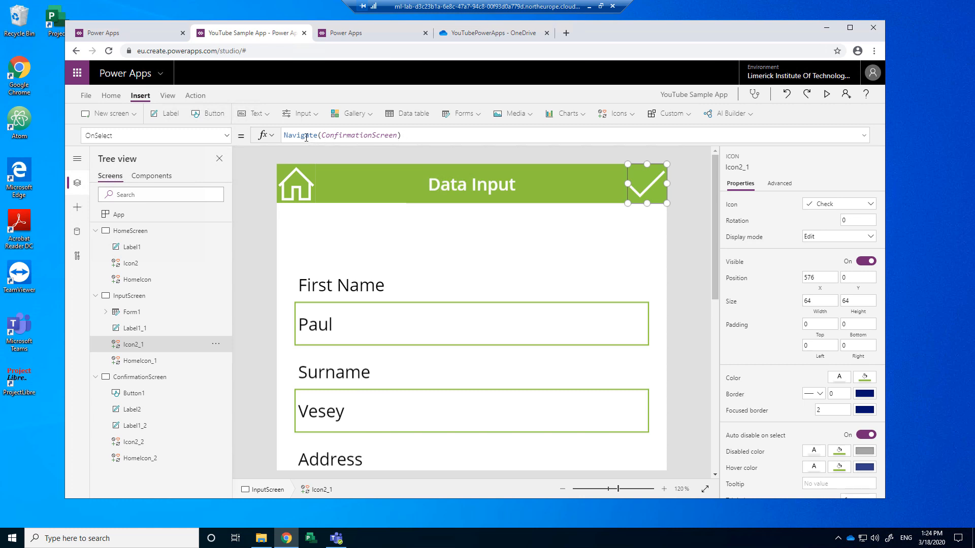
Step: Set the checkmark's OnSelect to SubmitForm(Form1); Navigate(ConfirmationScreen)
{"action": "left_click", "coordinate": [285, 135]}
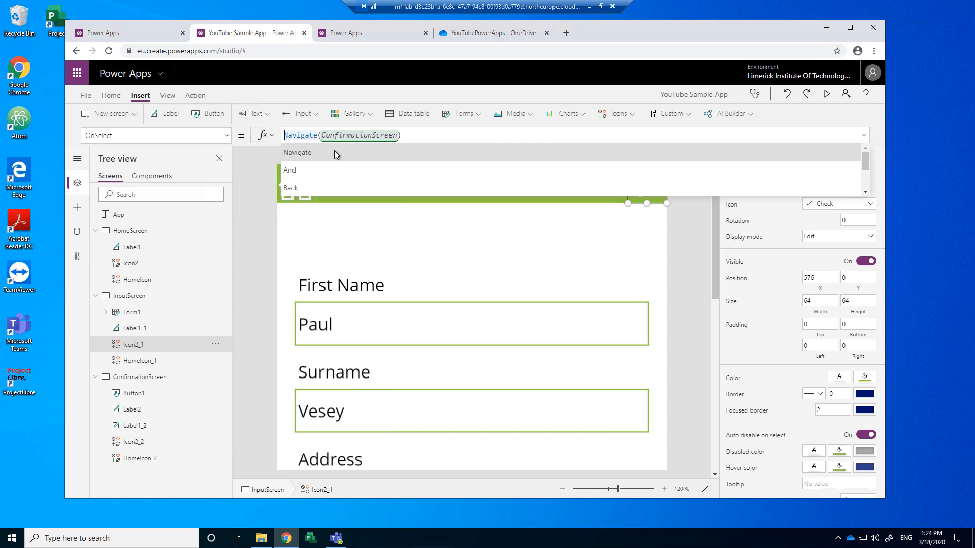
{"action": "type", "text": "Su"}
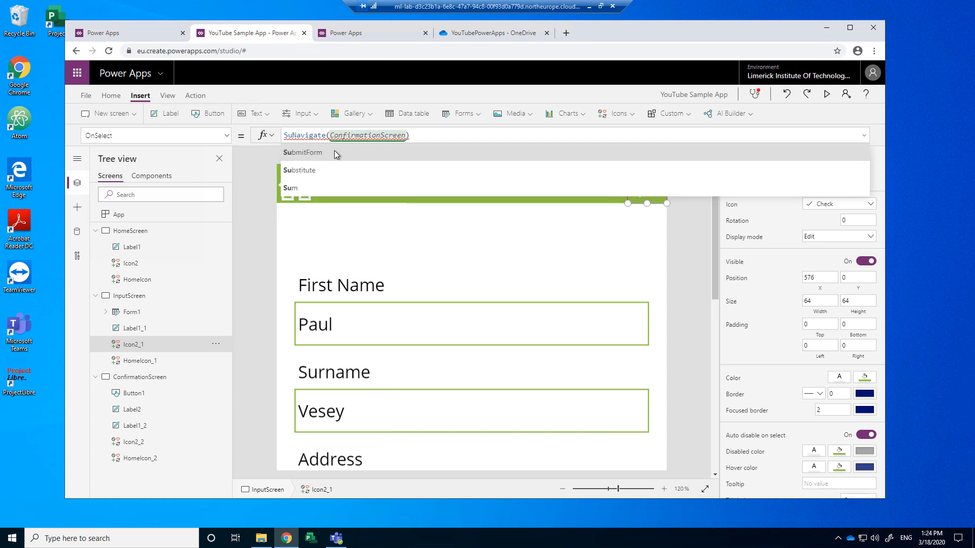
{"action": "left_click", "coordinate": [306, 153]}
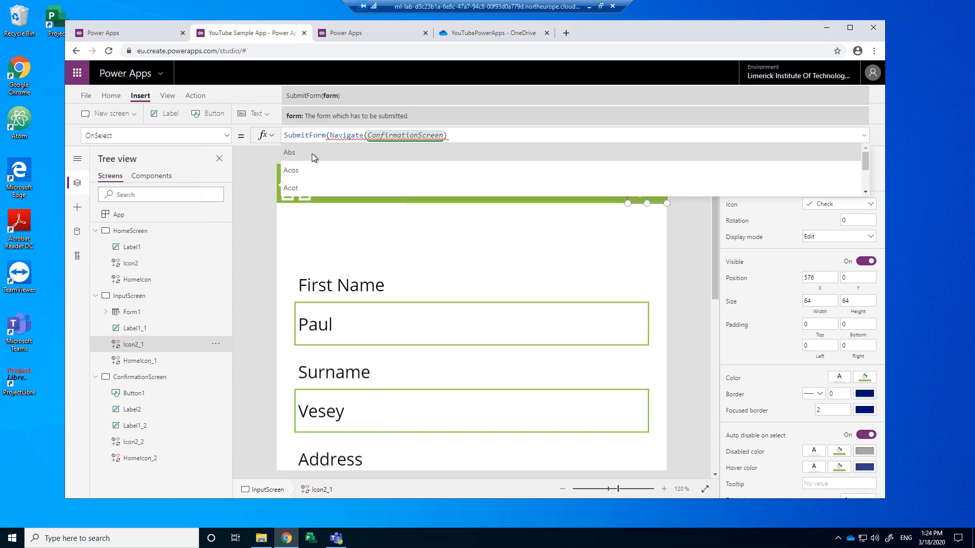
{"action": "type", "text": ")"}
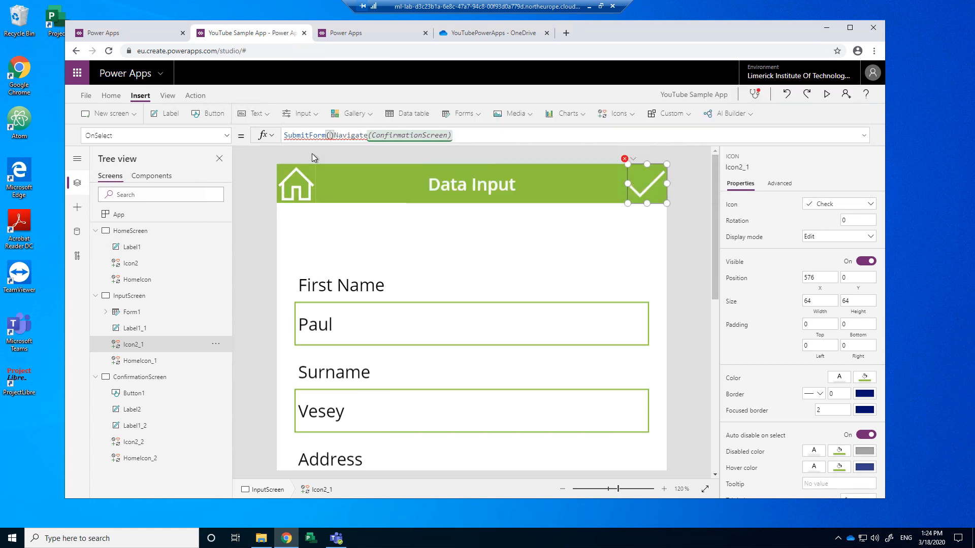
{"action": "key", "text": "Left"}
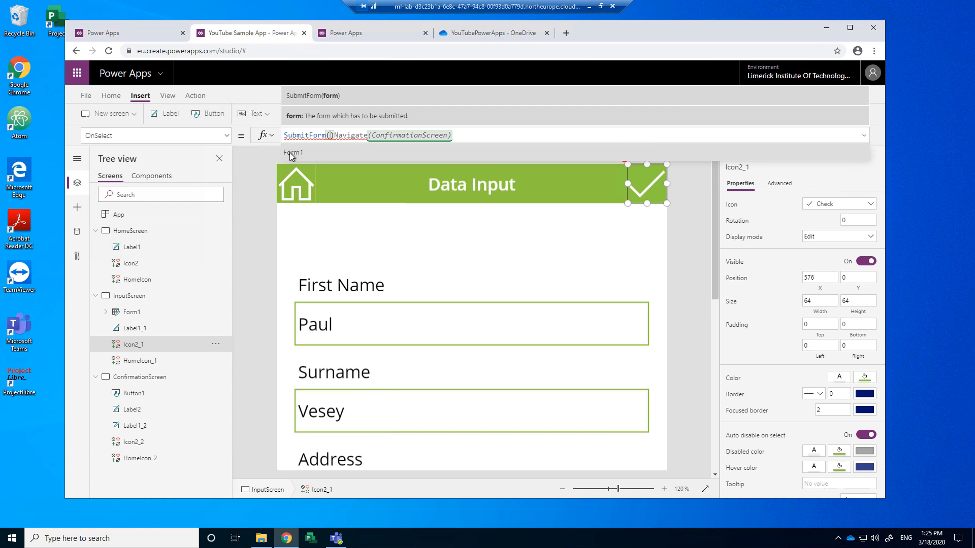
{"action": "left_click", "coordinate": [289, 152]}
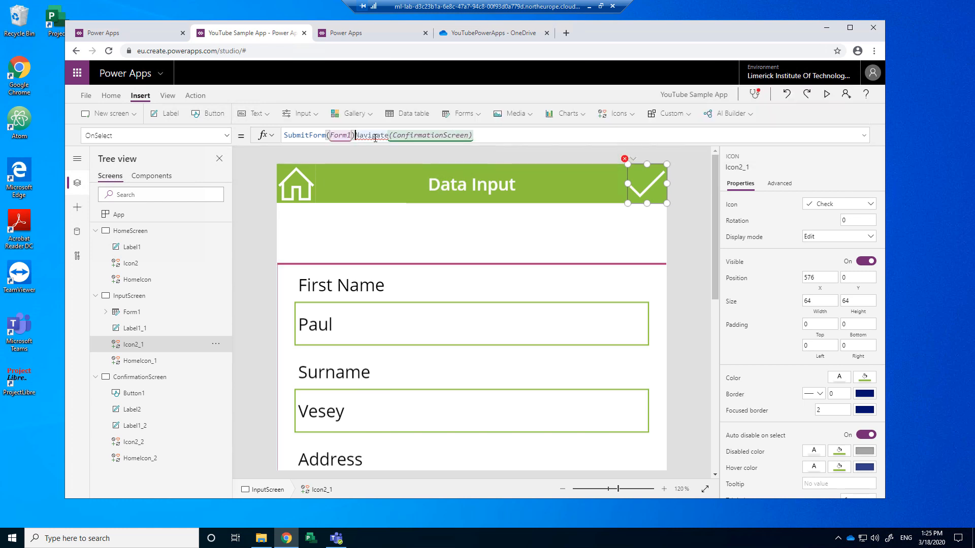
{"action": "type", "text": ";"}
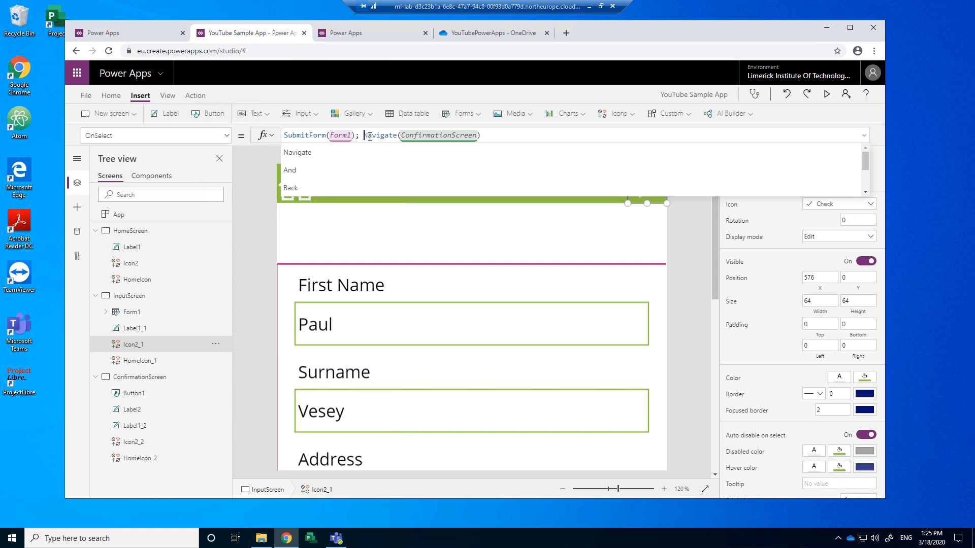
{"action": "left_click", "coordinate": [493, 137]}
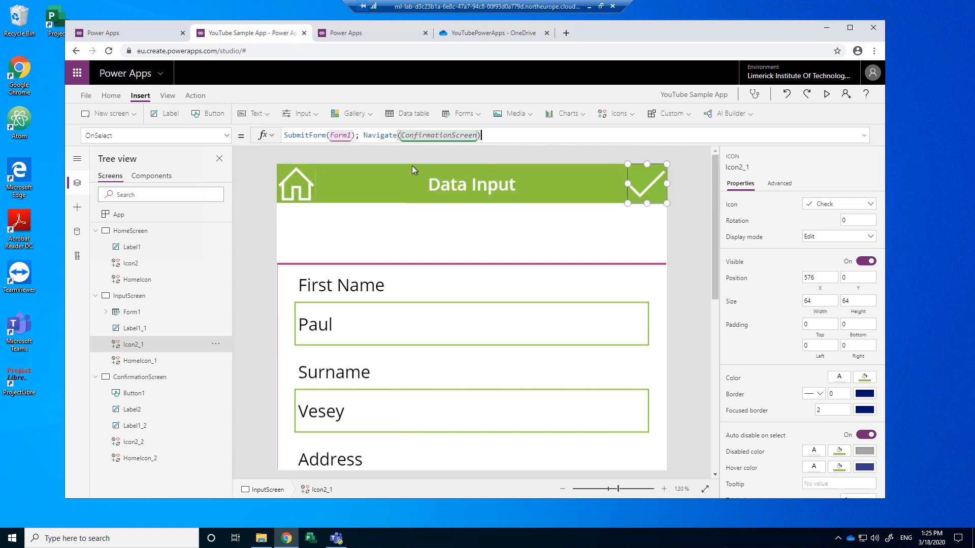
{"action": "left_click", "coordinate": [256, 199]}
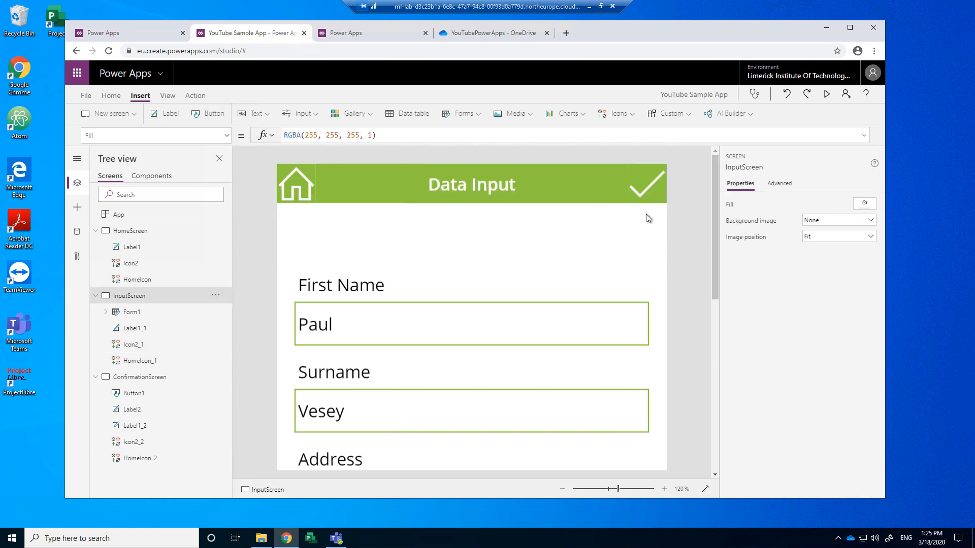
Step: Run a fresh preview with the updated check icon and return to the Home screen
{"action": "left_click", "coordinate": [828, 97]}
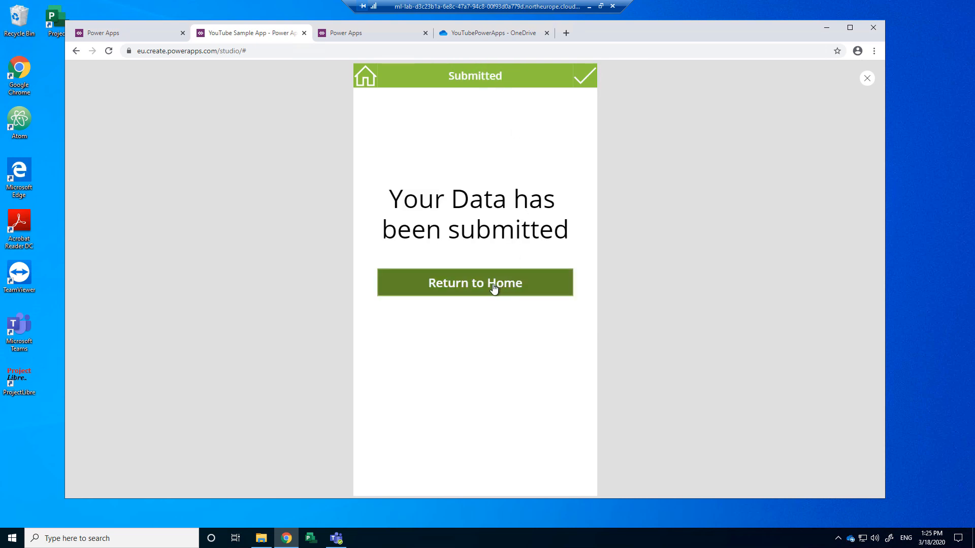
{"action": "left_click", "coordinate": [366, 77]}
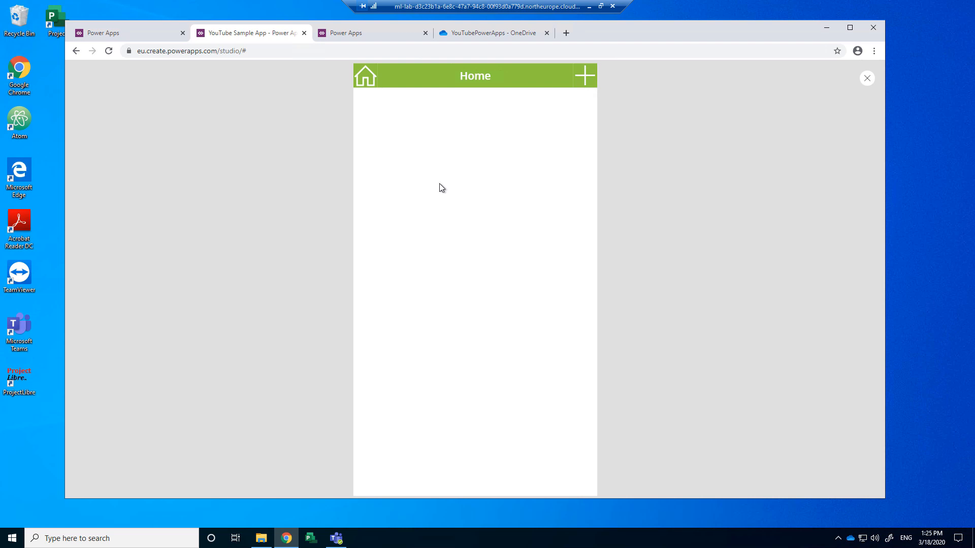
{"action": "left_click", "coordinate": [474, 31]}
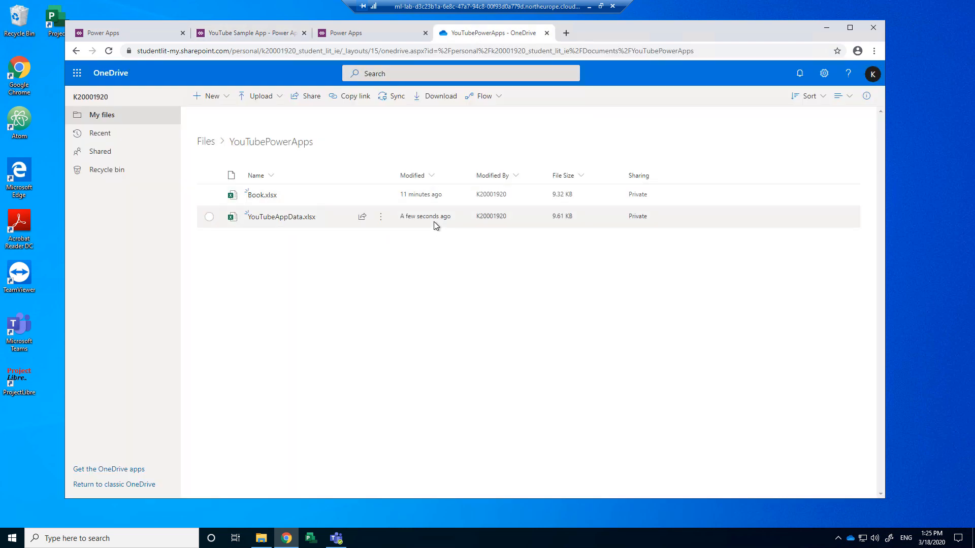
Step: Open YouTubeAppData.xlsx, confirm the entry in row 2, widen column E, then close it
{"action": "left_click", "coordinate": [280, 218]}
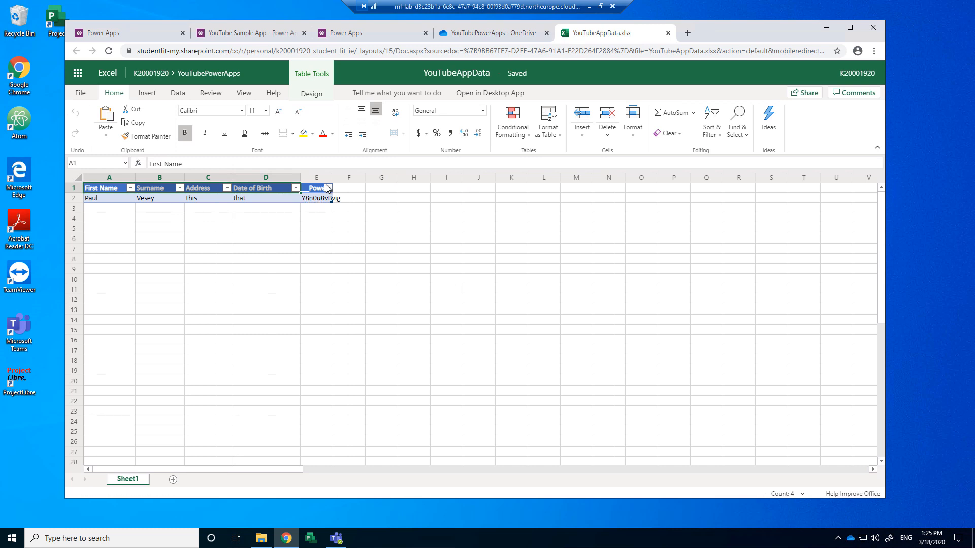
{"action": "left_click_drag", "start_coordinate": [333, 177], "coordinate": [455, 178]}
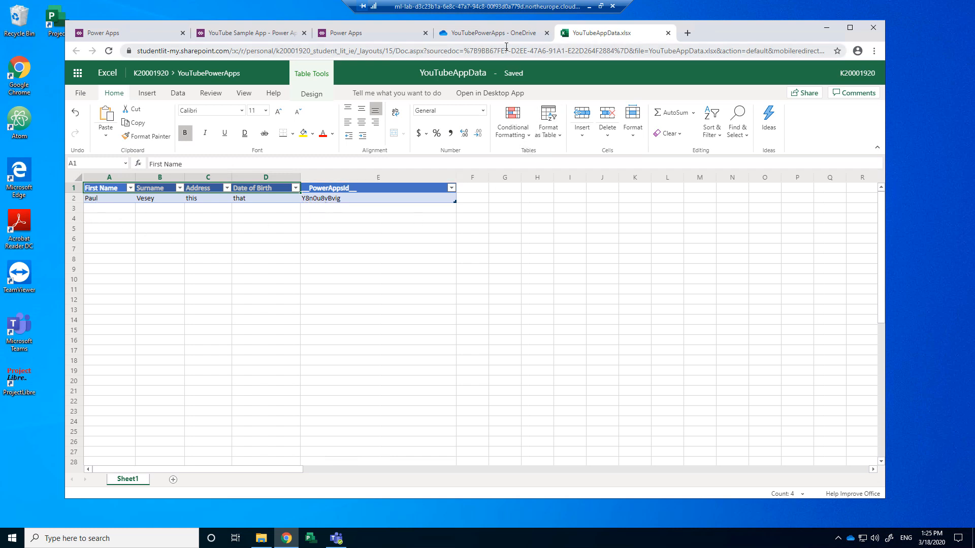
{"action": "left_click", "coordinate": [667, 33]}
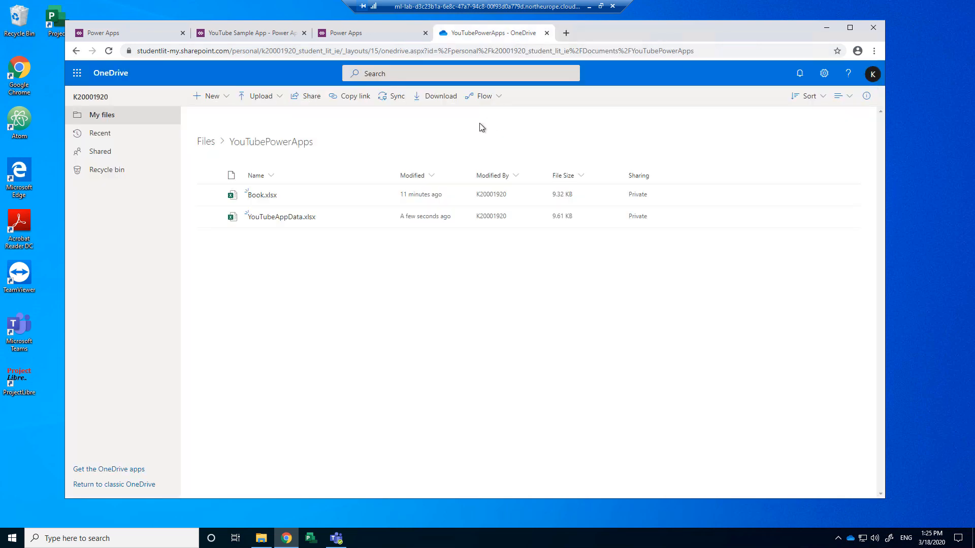
{"action": "left_click", "coordinate": [344, 31]}
{"action": "left_click", "coordinate": [261, 34]}
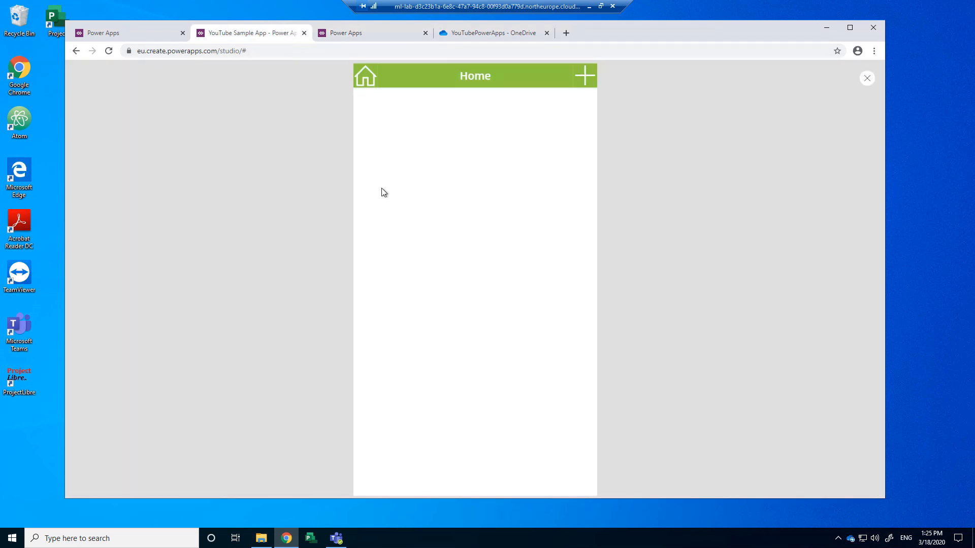
Step: Restart the app preview and open the Data Input screen for a new entry
{"action": "left_click", "coordinate": [867, 78]}
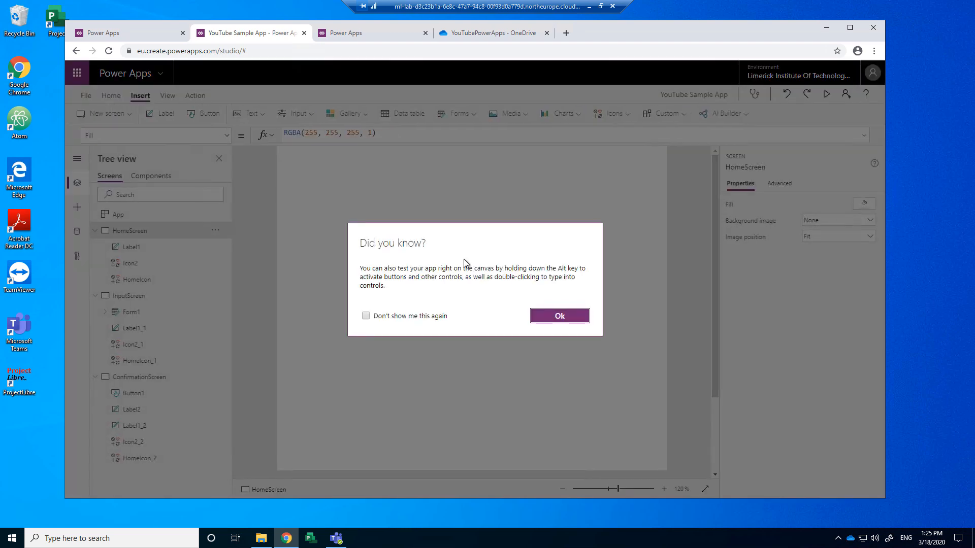
{"action": "left_click", "coordinate": [558, 315]}
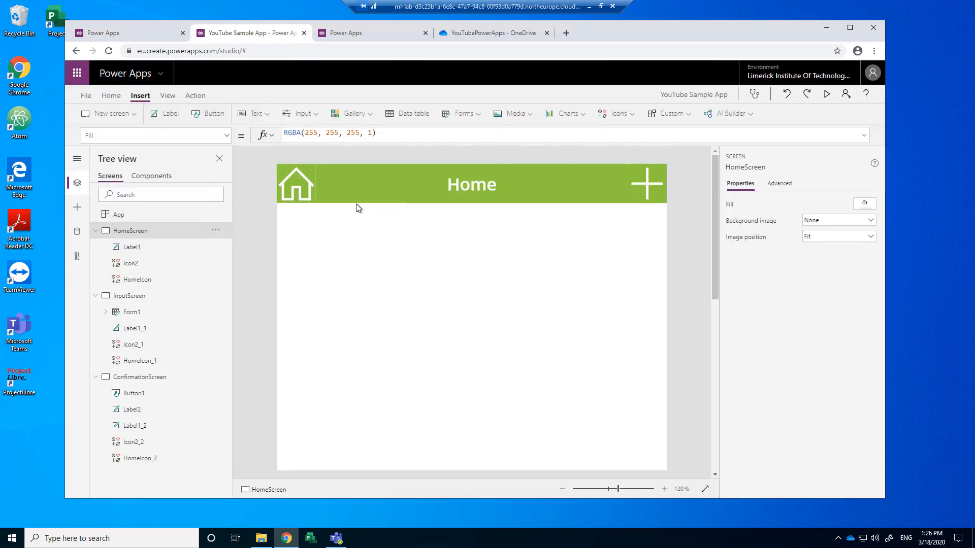
{"action": "left_click", "coordinate": [828, 96]}
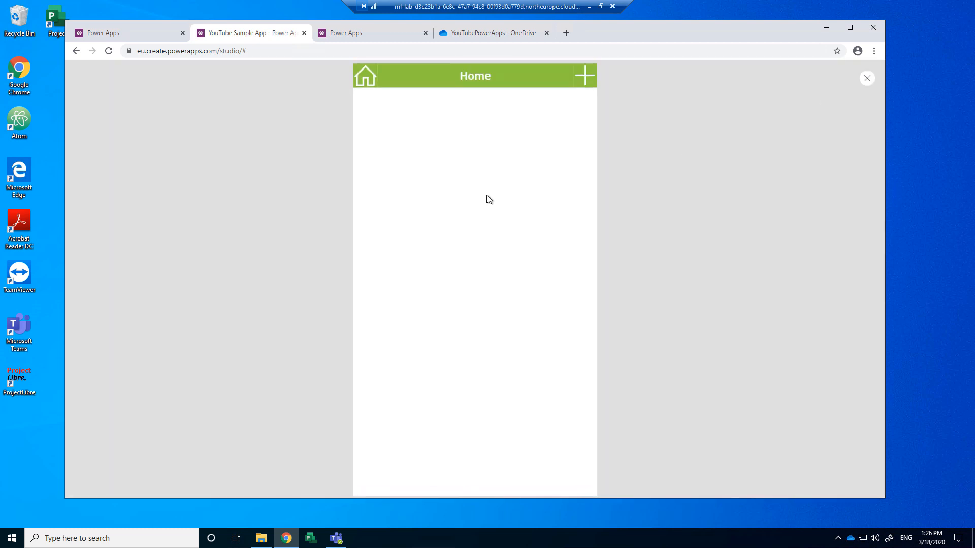
{"action": "left_click", "coordinate": [587, 81]}
Step: Enter You, Tube, Test and Data in the four fields and submit the form
{"action": "left_click", "coordinate": [422, 165]}
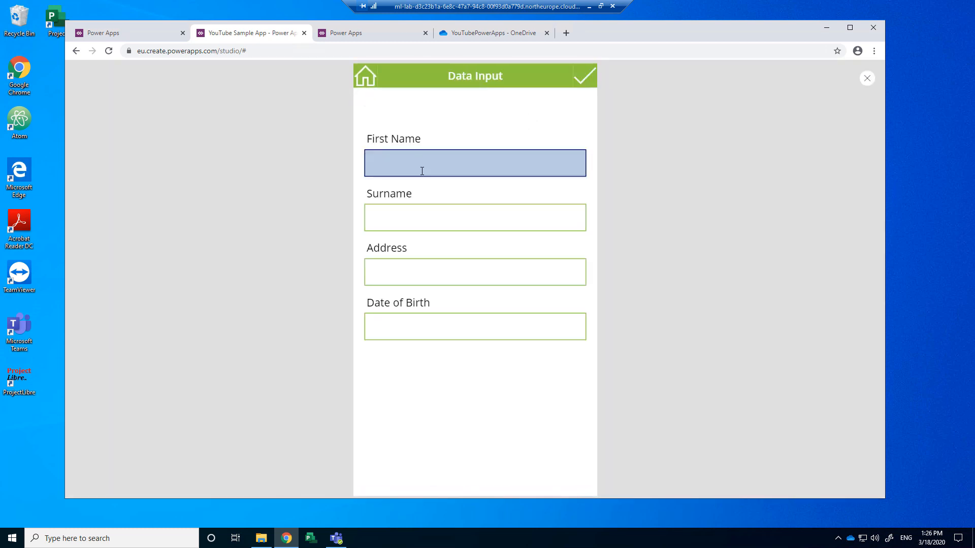
{"action": "type", "text": "Y"}
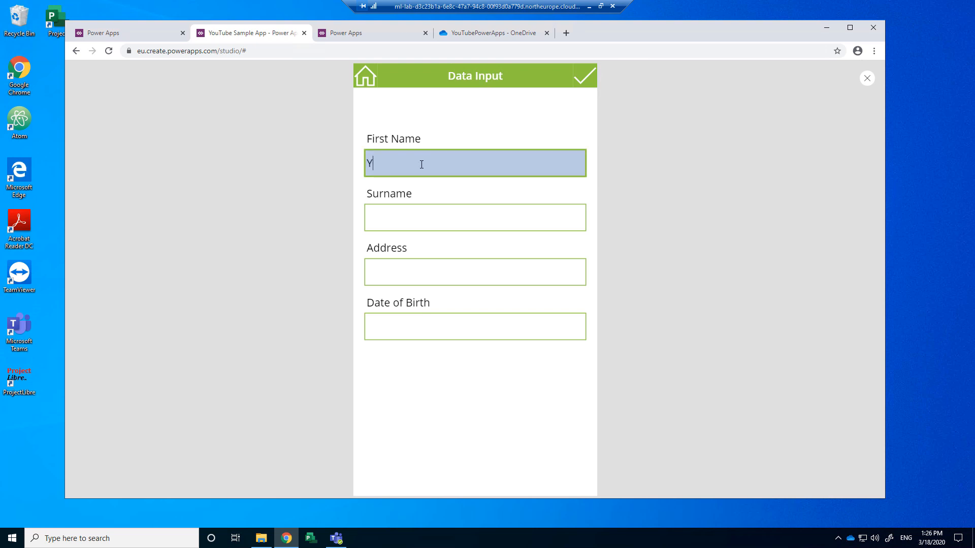
{"action": "type", "text": "ou"}
{"action": "key", "text": "Tab"}
{"action": "type", "text": "Tub"}
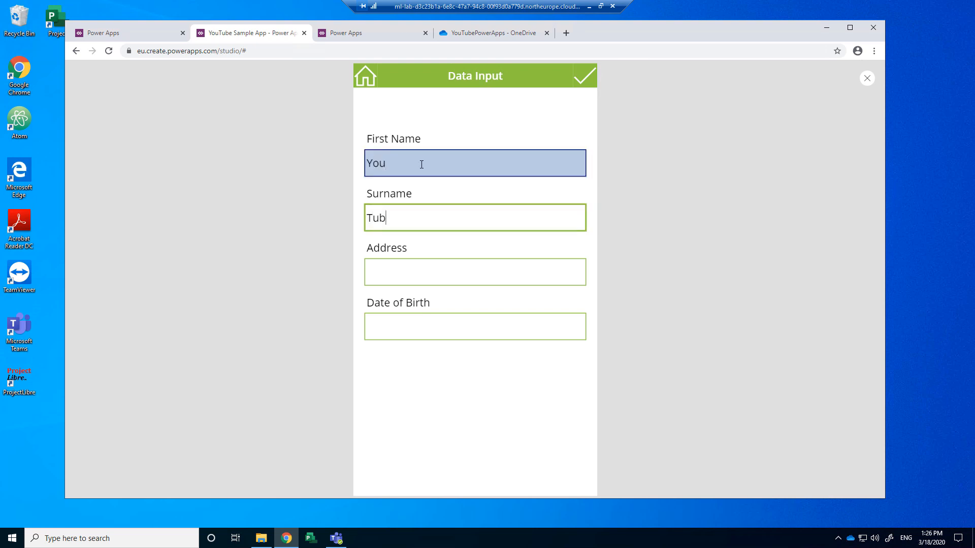
{"action": "key", "text": "Tab"}
{"action": "type", "text": "Tes"}
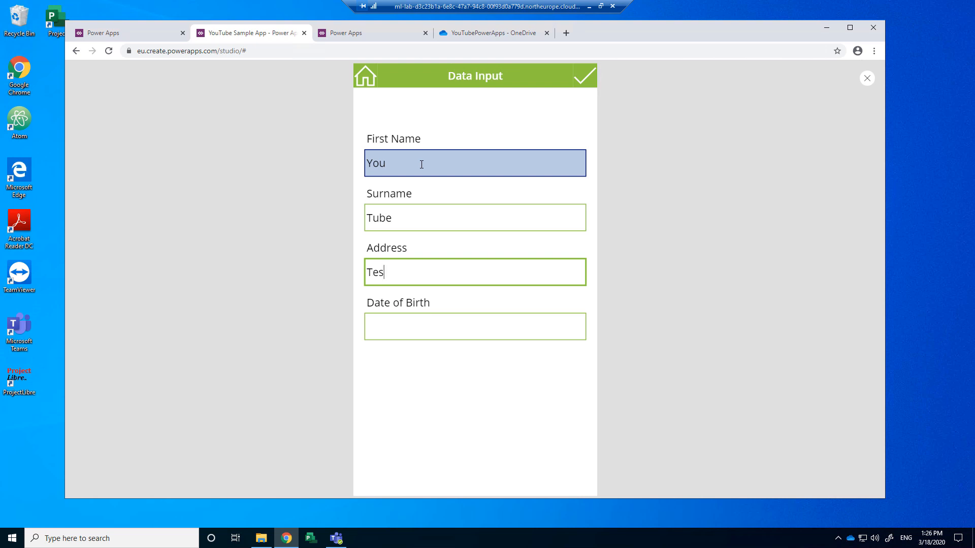
{"action": "key", "text": "Tab"}
{"action": "type", "text": "s"}
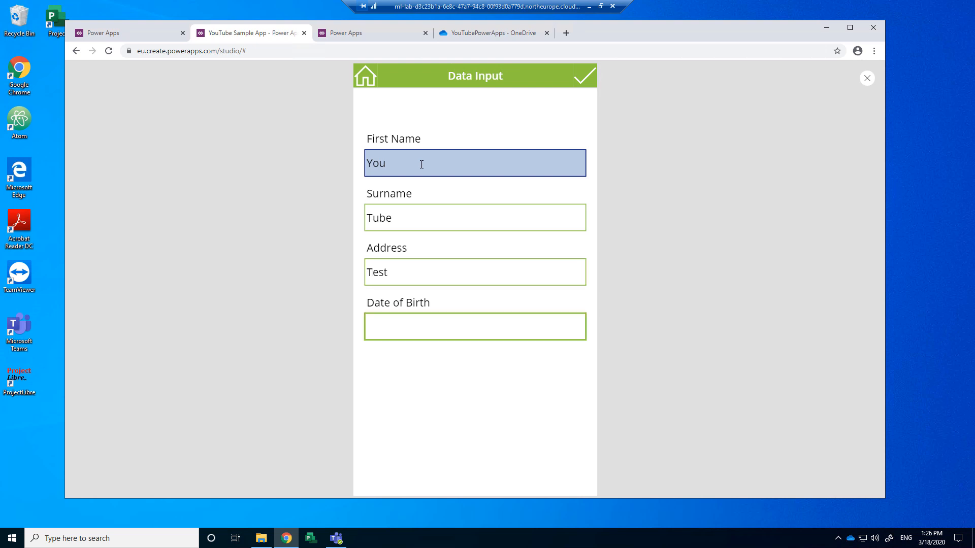
{"action": "type", "text": "dA"}
{"action": "type", "text": "d"}
{"action": "type", "text": "ata"}
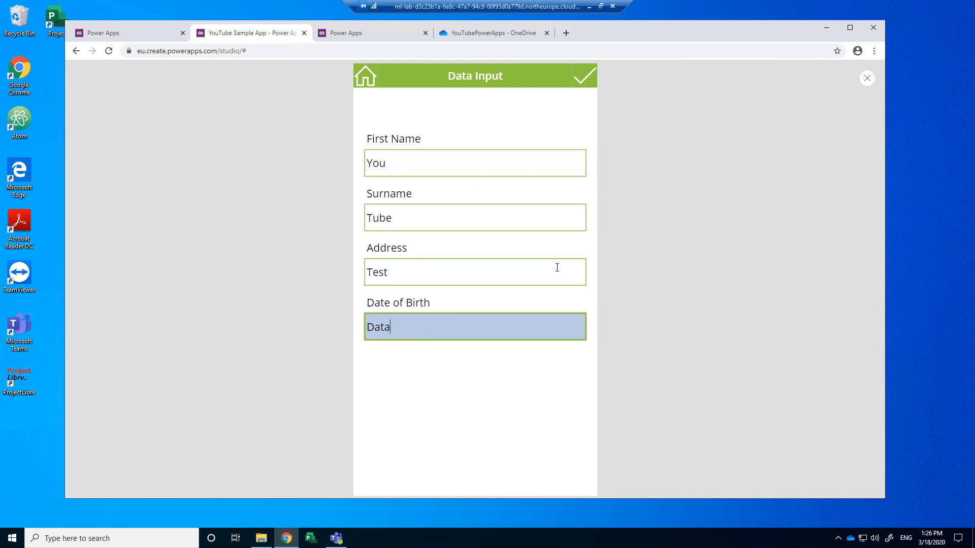
{"action": "left_click", "coordinate": [585, 82]}
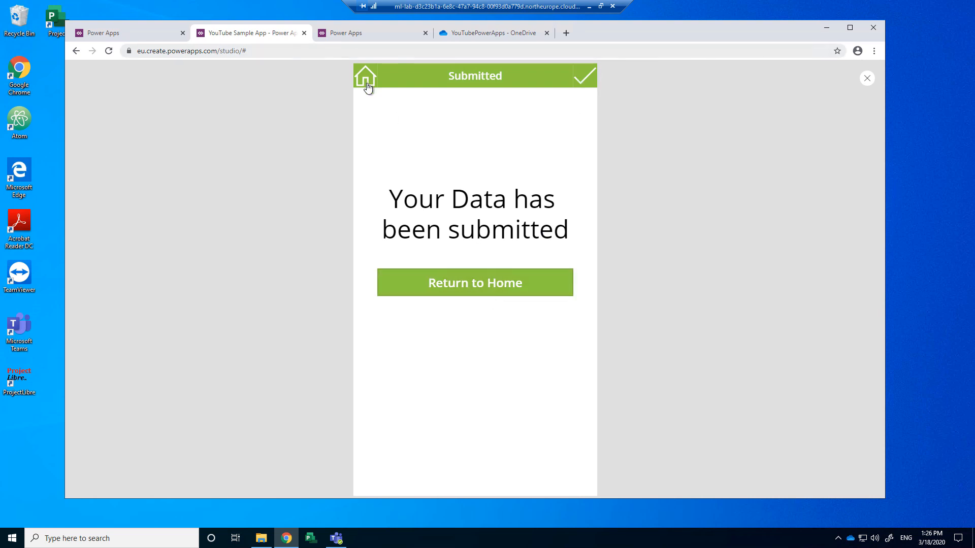
Step: Close the preview, then open YouTubeAppData.xlsx to confirm the second entry in row 3 and close it
{"action": "left_click", "coordinate": [585, 81]}
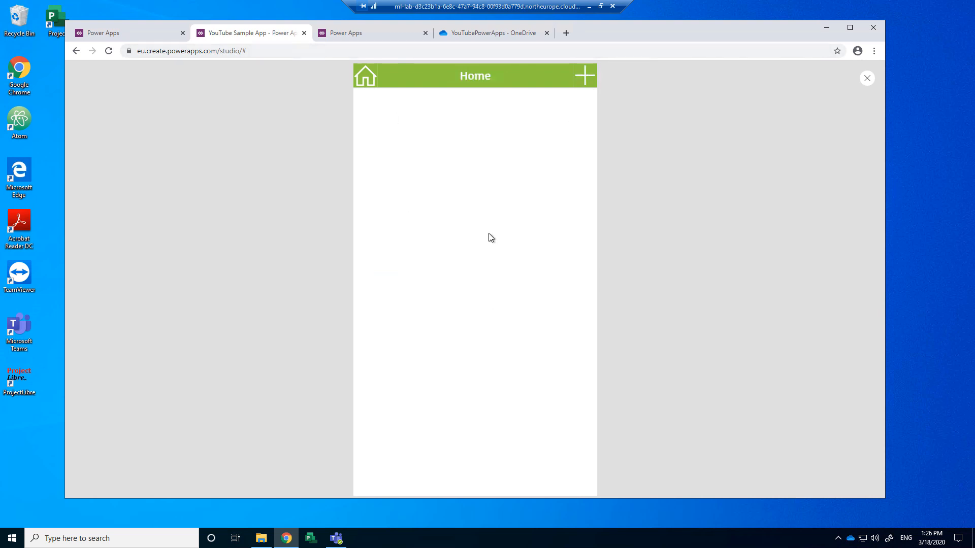
{"action": "left_click", "coordinate": [869, 81]}
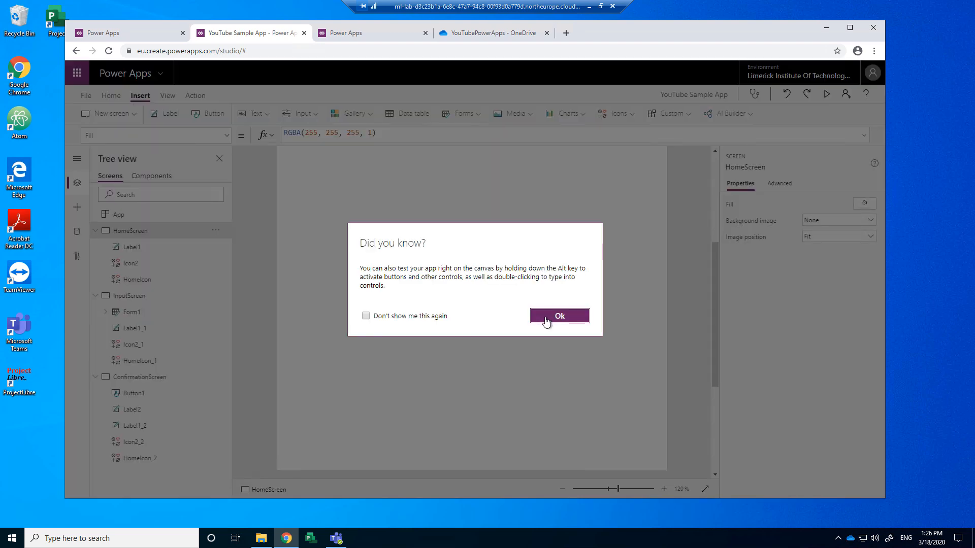
{"action": "left_click", "coordinate": [546, 321]}
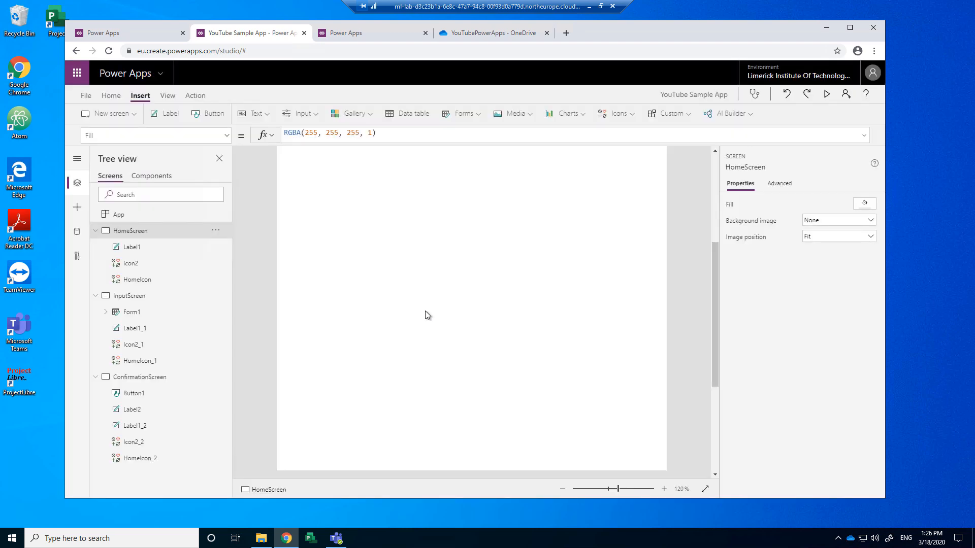
{"action": "left_click", "coordinate": [486, 34]}
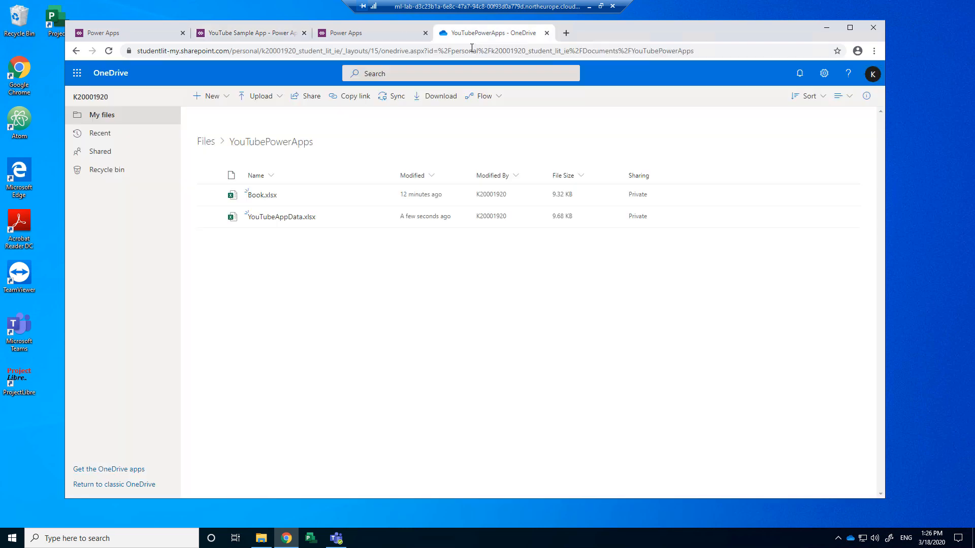
{"action": "left_click", "coordinate": [280, 218]}
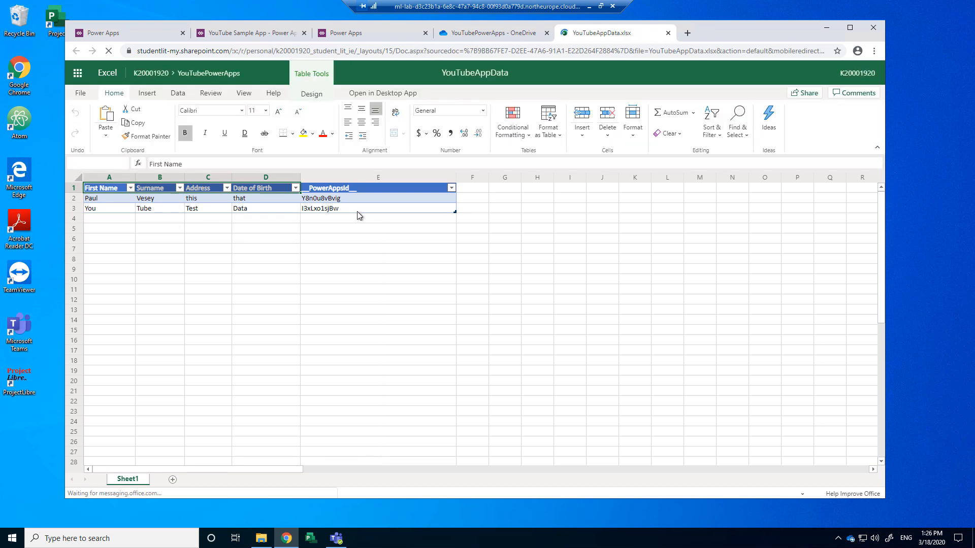
{"action": "left_click", "coordinate": [668, 33]}
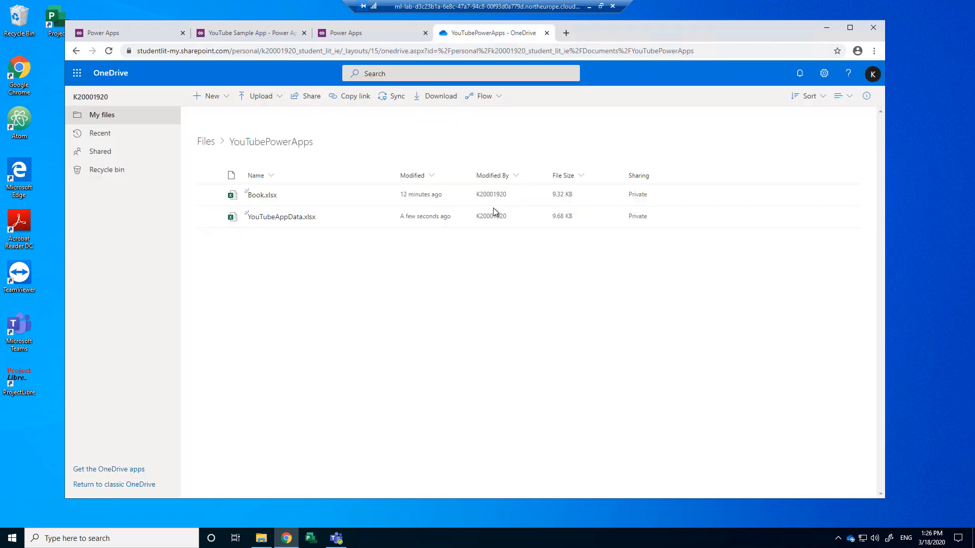
{"action": "left_click", "coordinate": [342, 40]}
Step: Save the YouTube Sample App to The cloud through File > Save
{"action": "left_click", "coordinate": [269, 31]}
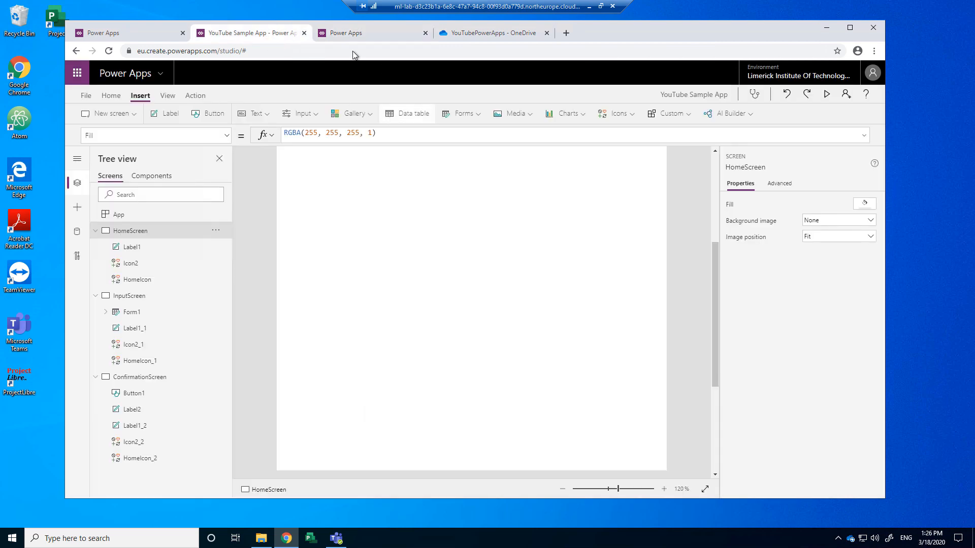
{"action": "left_click", "coordinate": [322, 34]}
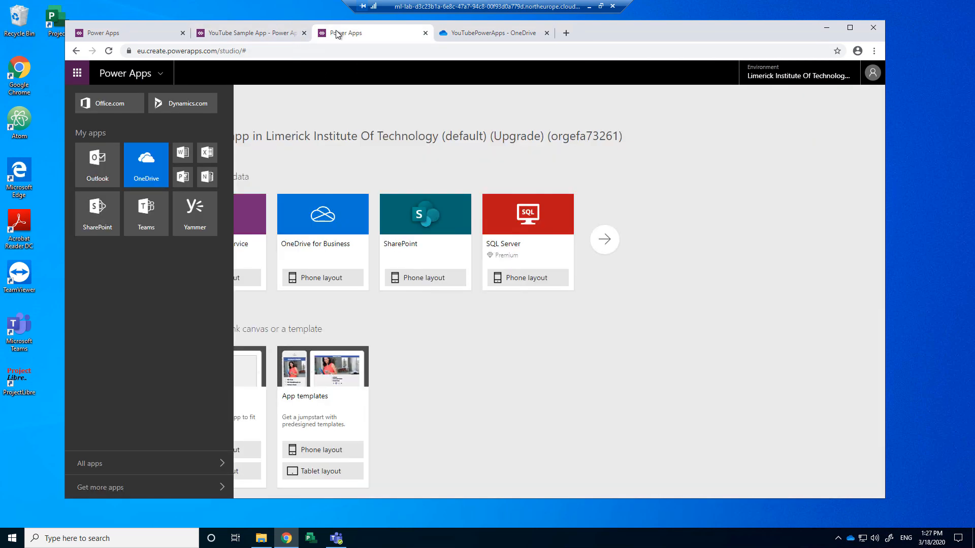
{"action": "left_click", "coordinate": [278, 36]}
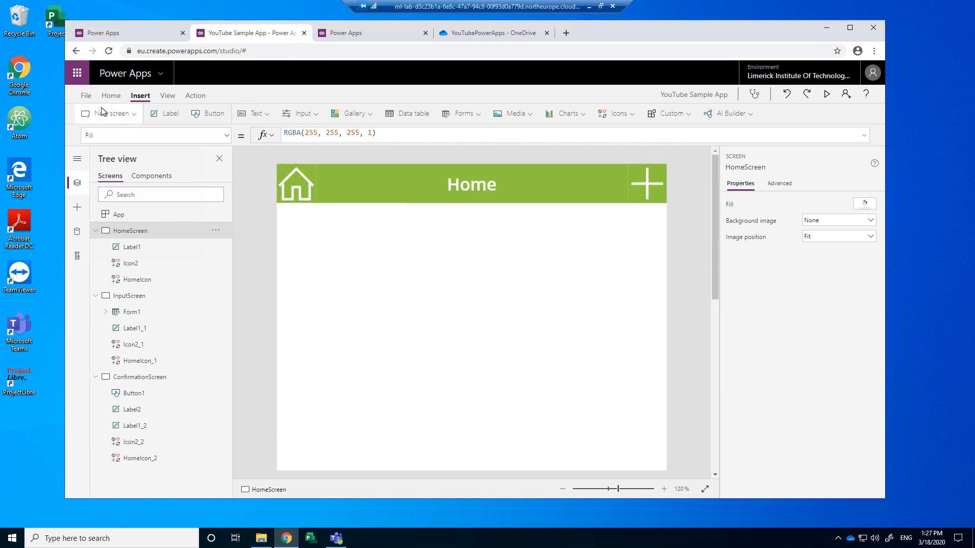
{"action": "scroll", "coordinate": [260, 283], "scroll_direction": "down", "scroll_amount": 3}
{"action": "scroll", "coordinate": [261, 283], "scroll_direction": "up", "scroll_amount": 3}
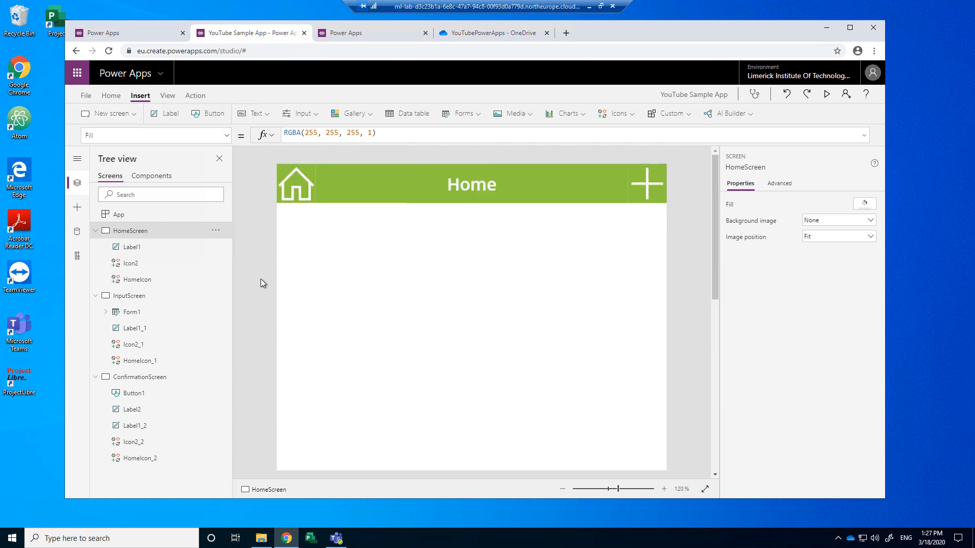
{"action": "left_click", "coordinate": [86, 96]}
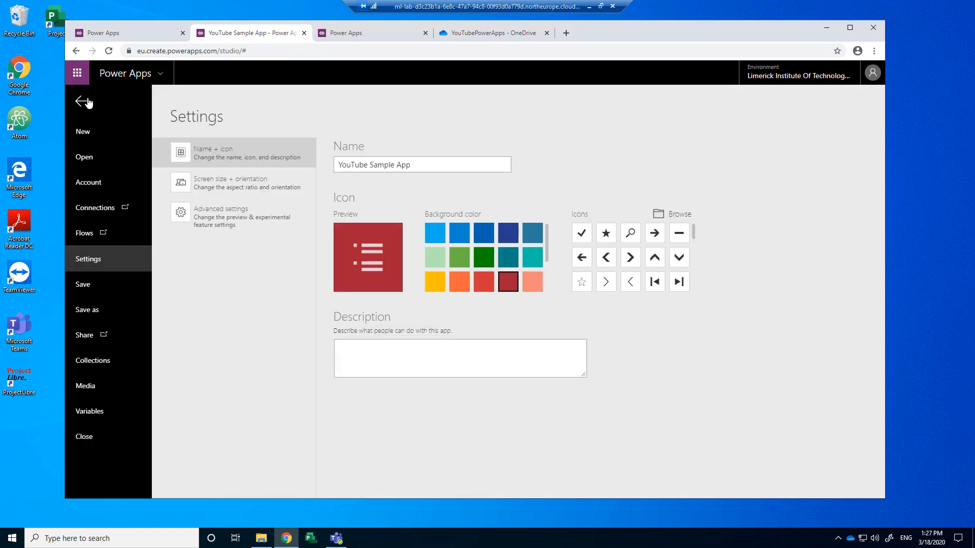
{"action": "left_click", "coordinate": [86, 286]}
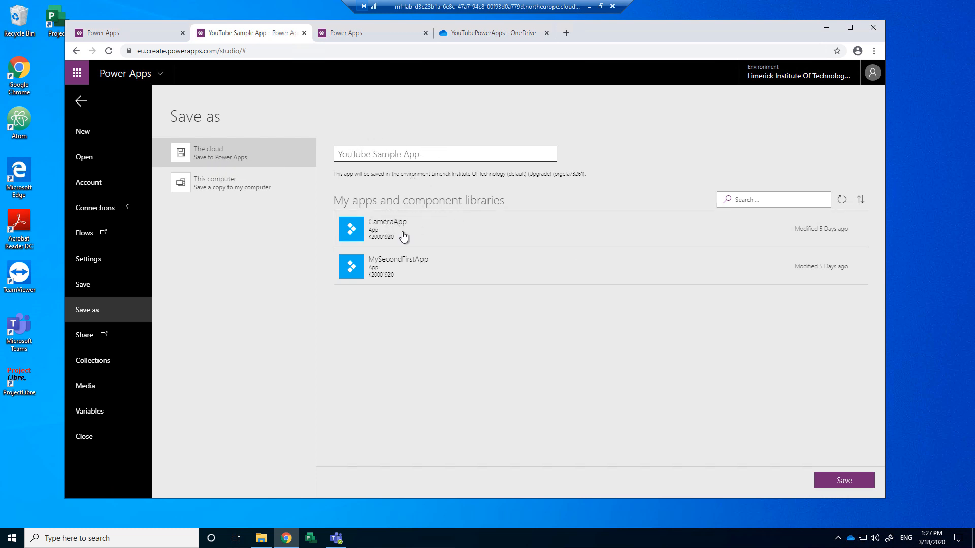
{"action": "left_click", "coordinate": [840, 480]}
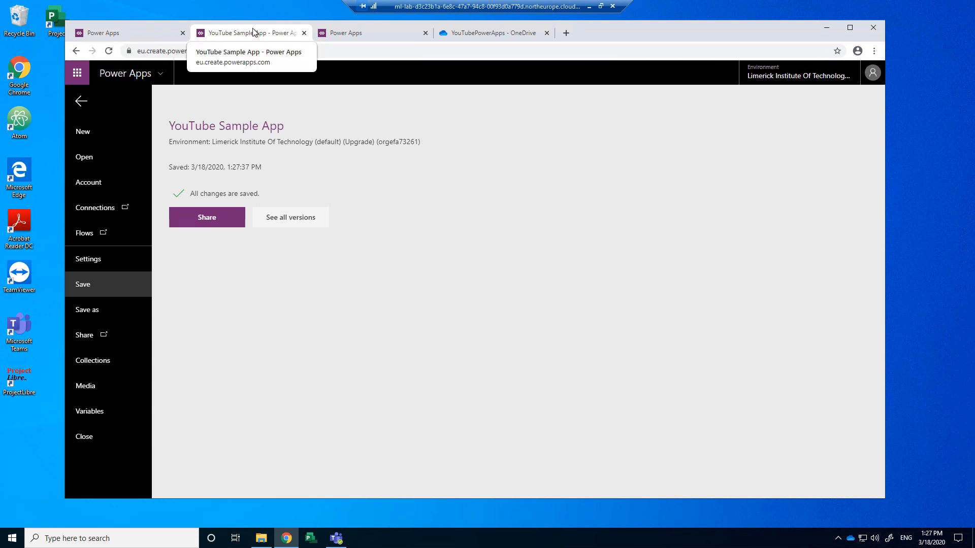
Step: Share the YouTube Sample App with the colleague, found by name, as Co-owner
{"action": "left_click", "coordinate": [206, 221]}
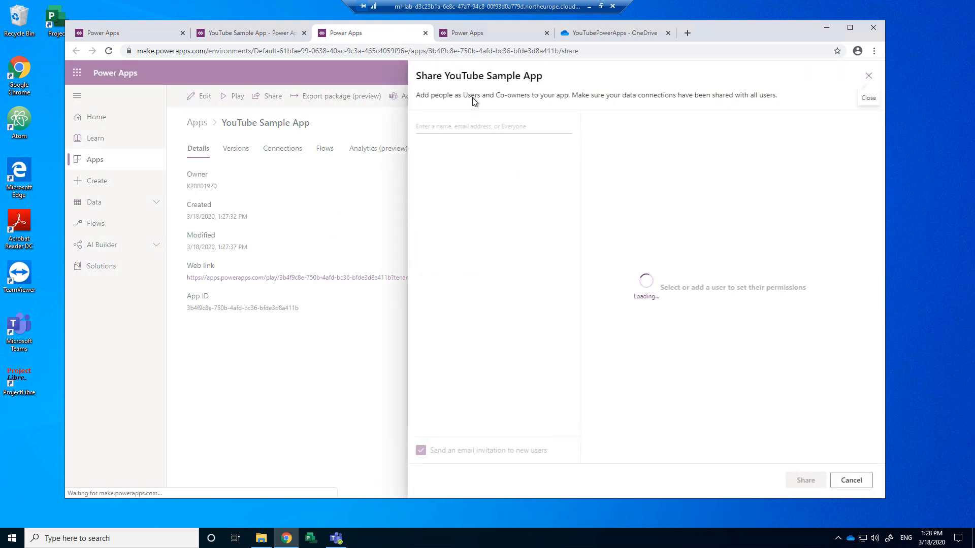
{"action": "left_click", "coordinate": [460, 128]}
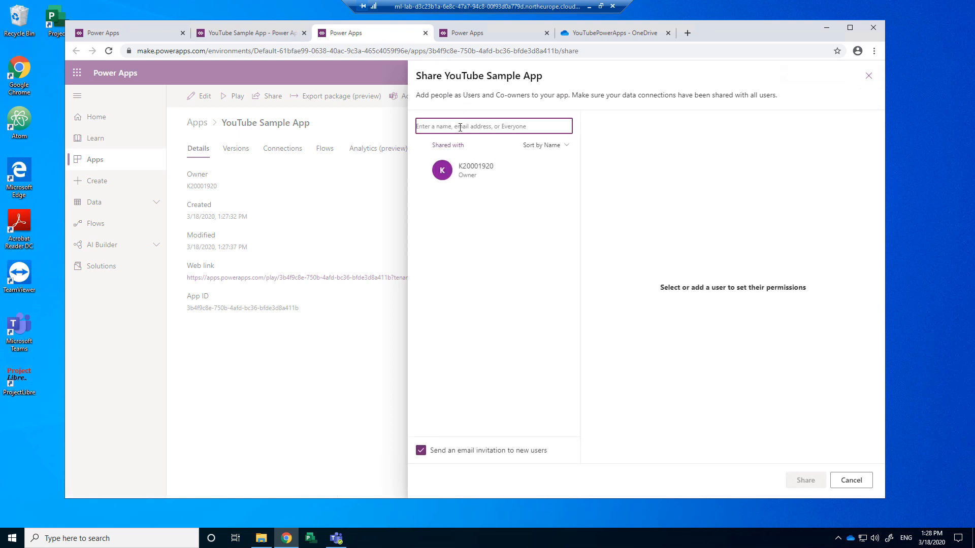
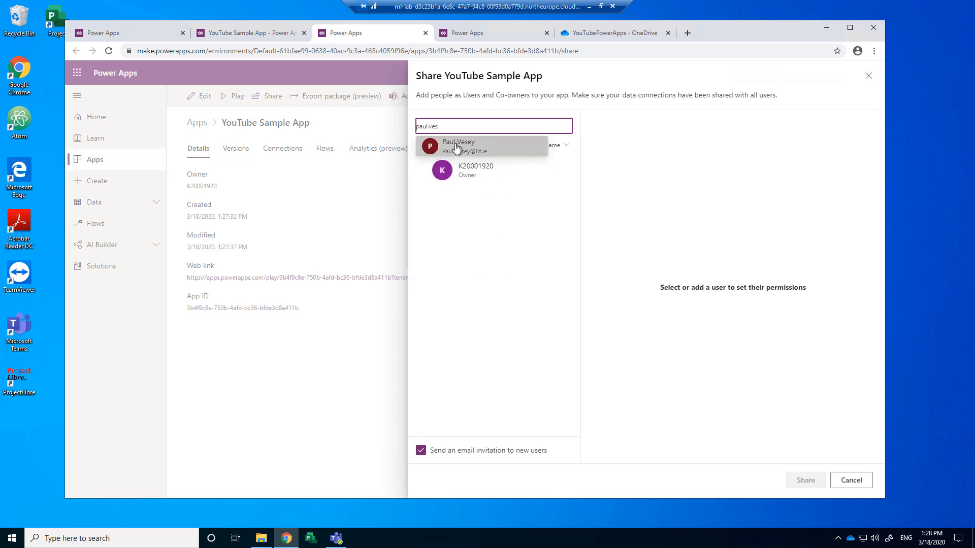
{"action": "left_click", "coordinate": [456, 147]}
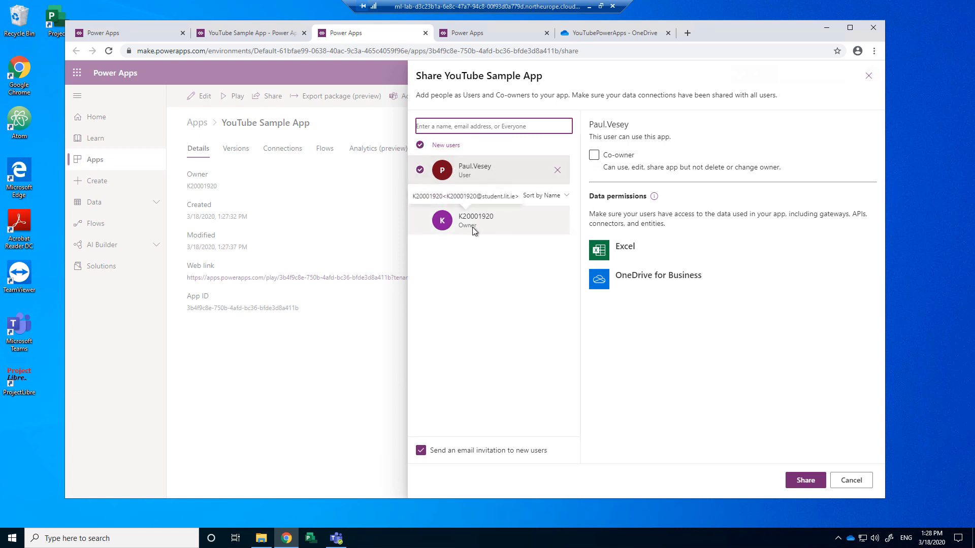
{"action": "left_click", "coordinate": [595, 157]}
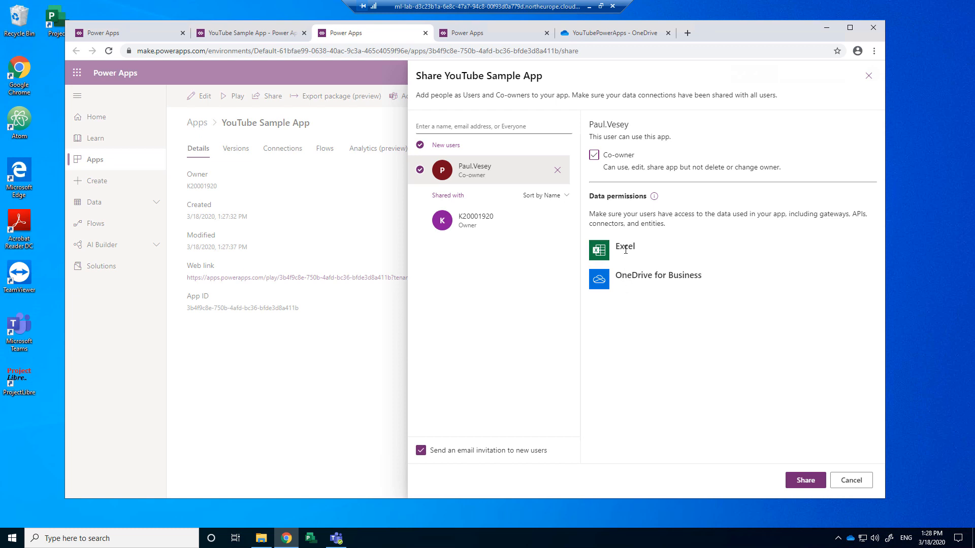
{"action": "left_click", "coordinate": [802, 479]}
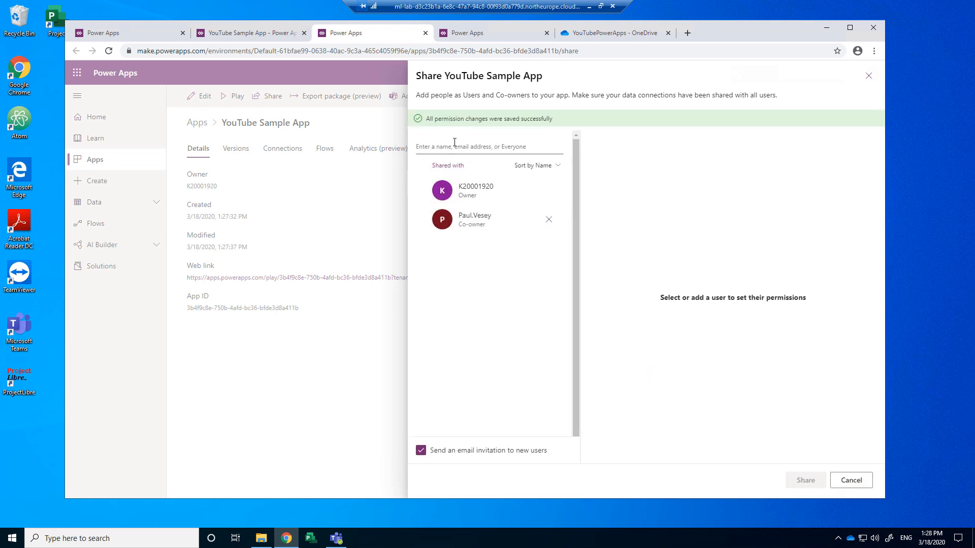
Step: In OneDrive Files, start sharing the YouTubePowerApps folder and add the colleague as recipient
{"action": "left_click", "coordinate": [597, 33]}
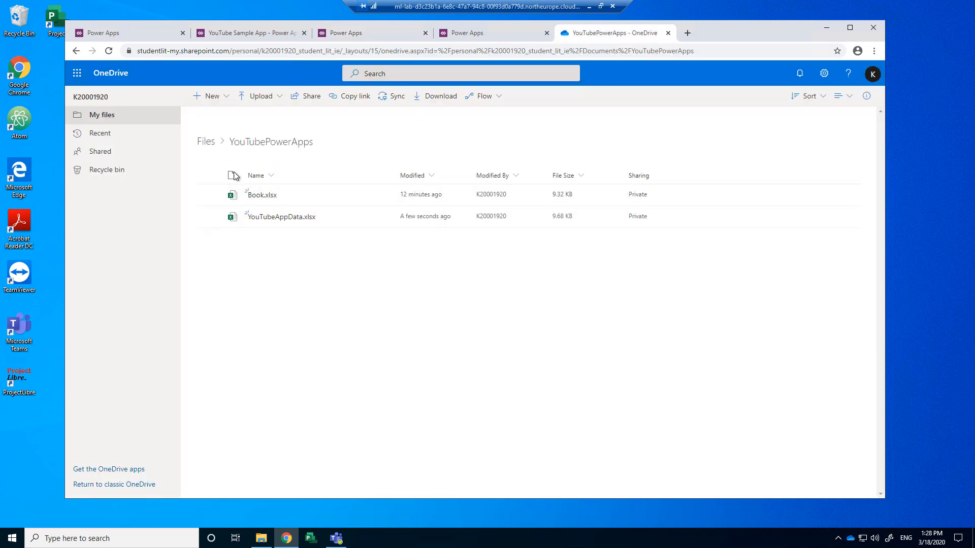
{"action": "left_click", "coordinate": [207, 143]}
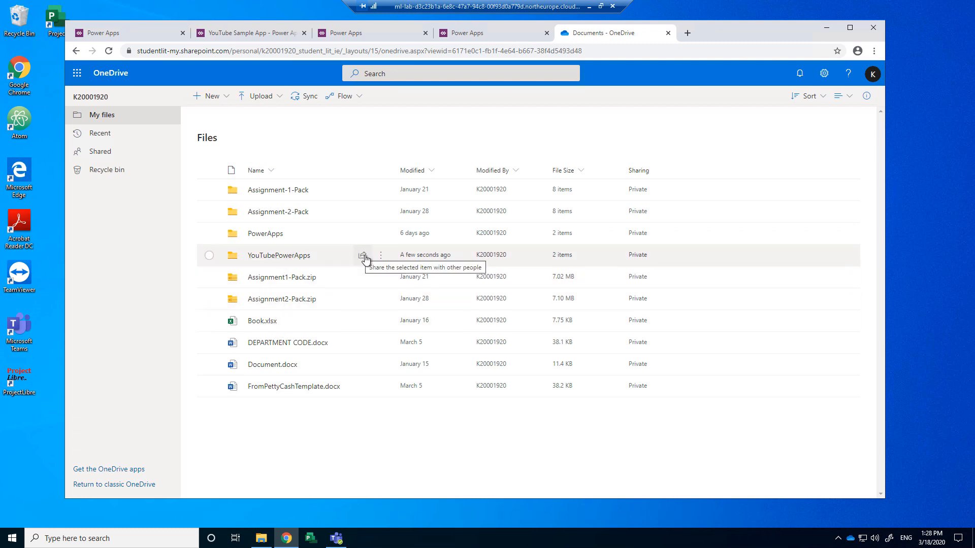
{"action": "left_click", "coordinate": [363, 256]}
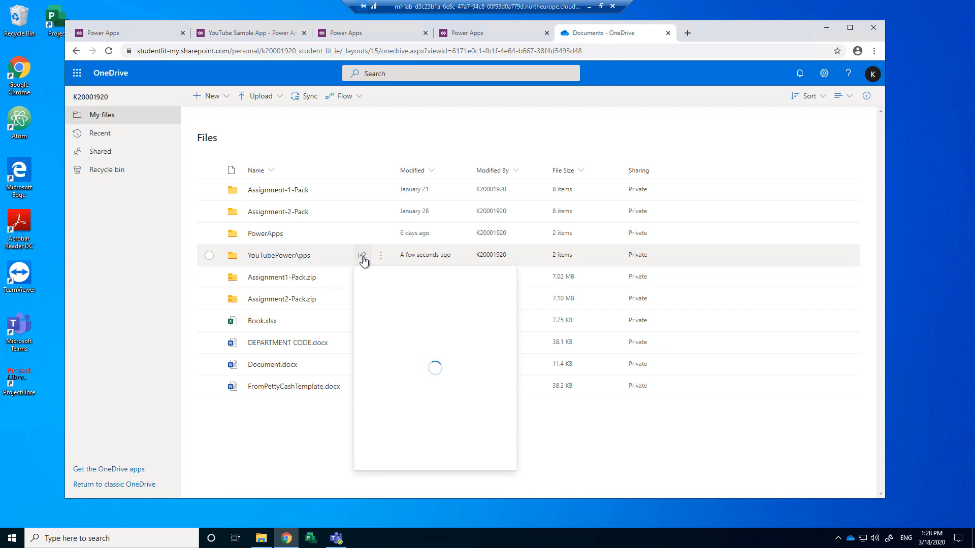
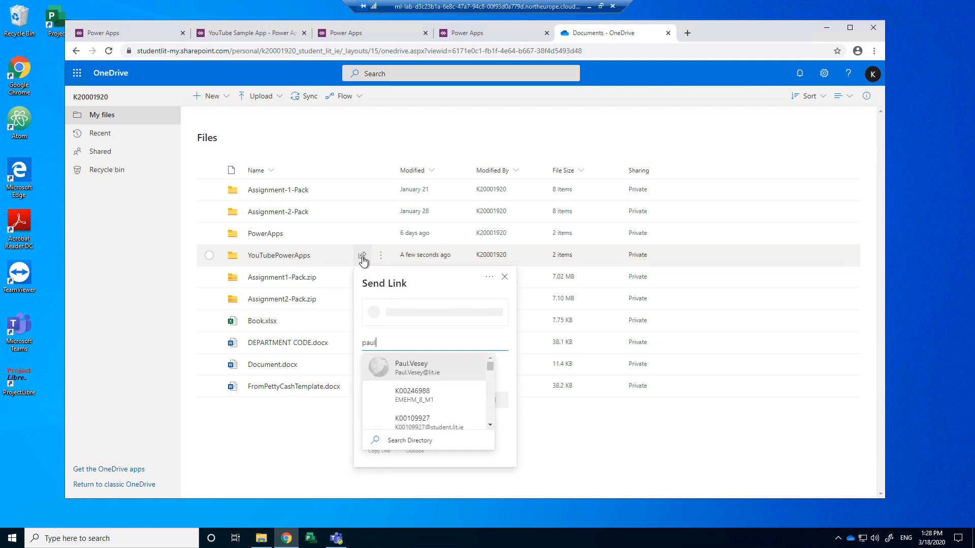
{"action": "left_click", "coordinate": [422, 369]}
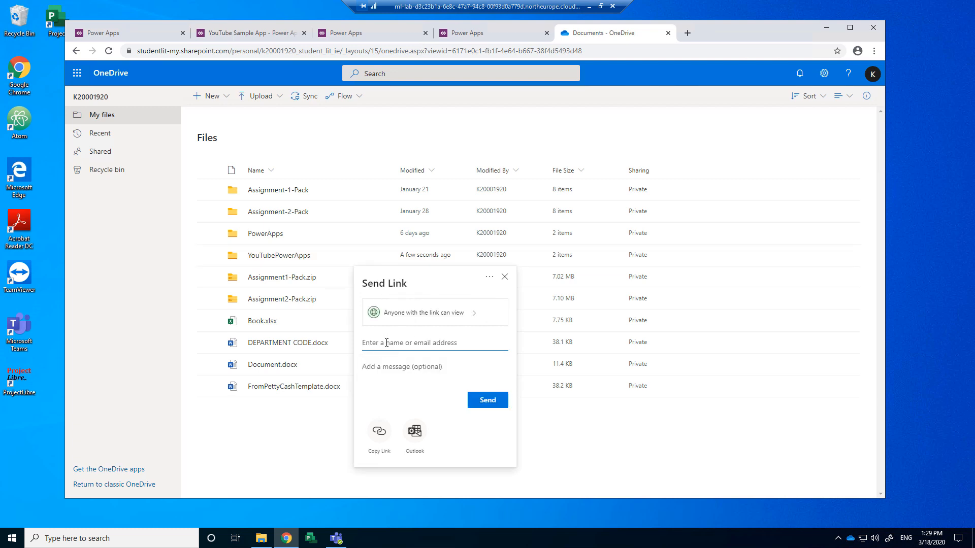
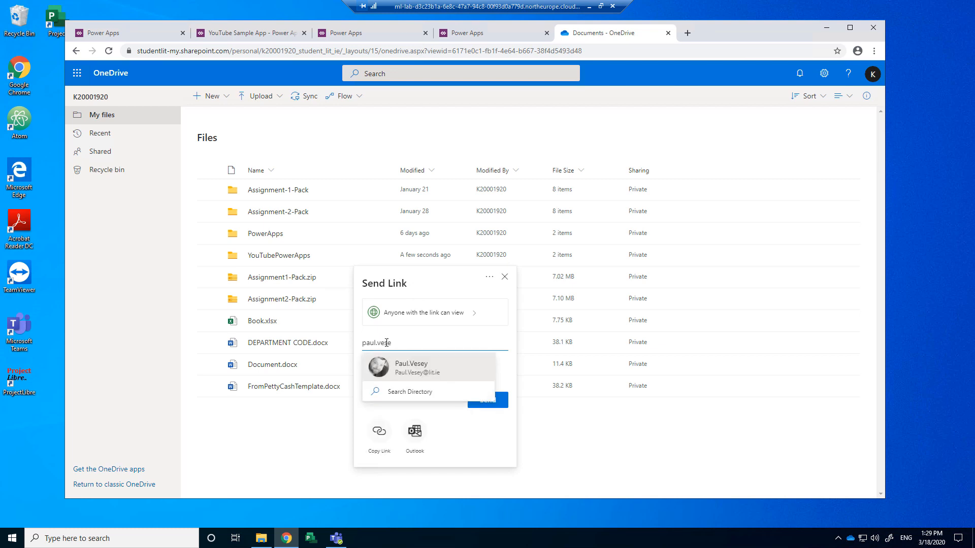
{"action": "left_click", "coordinate": [401, 367]}
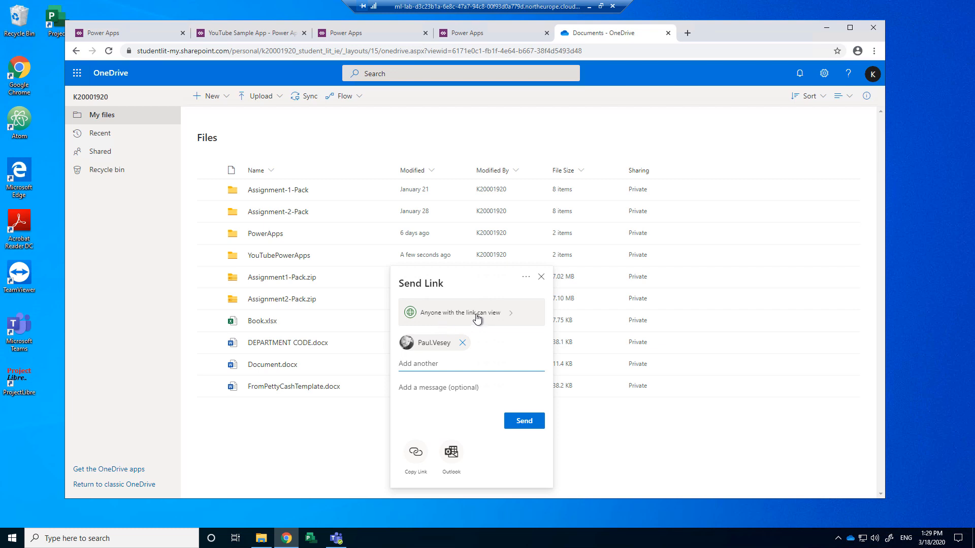
Step: Set the link to Allow editing and send it to the colleague
{"action": "left_click", "coordinate": [511, 318]}
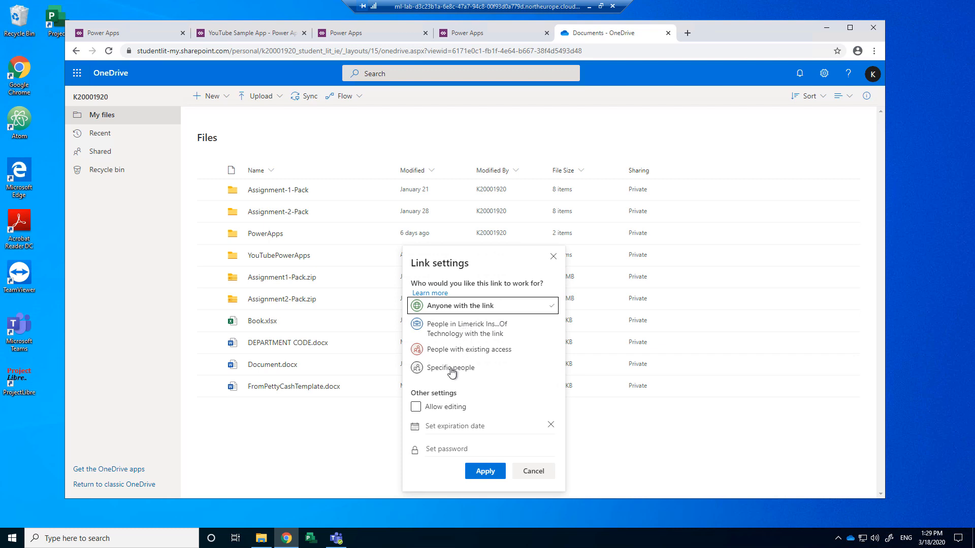
{"action": "left_click", "coordinate": [417, 407]}
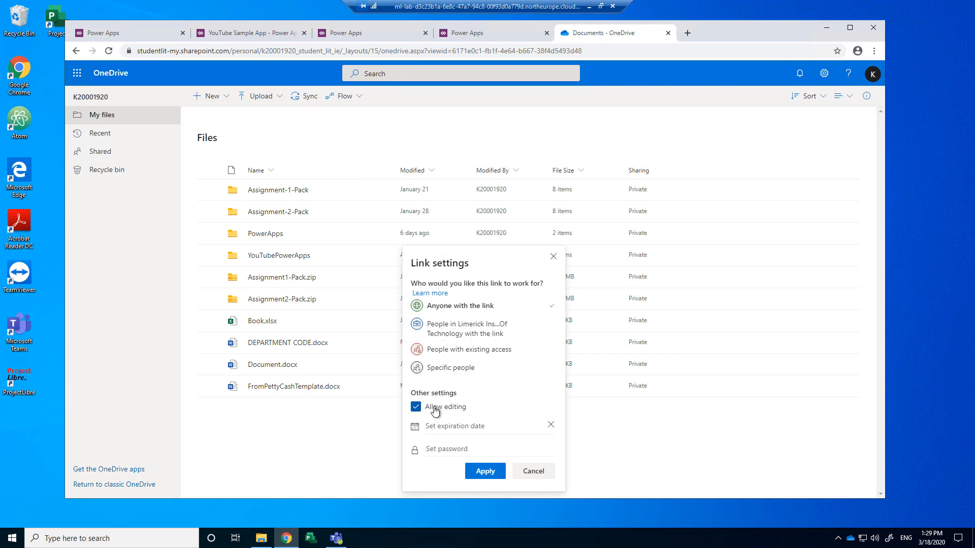
{"action": "left_click", "coordinate": [481, 475]}
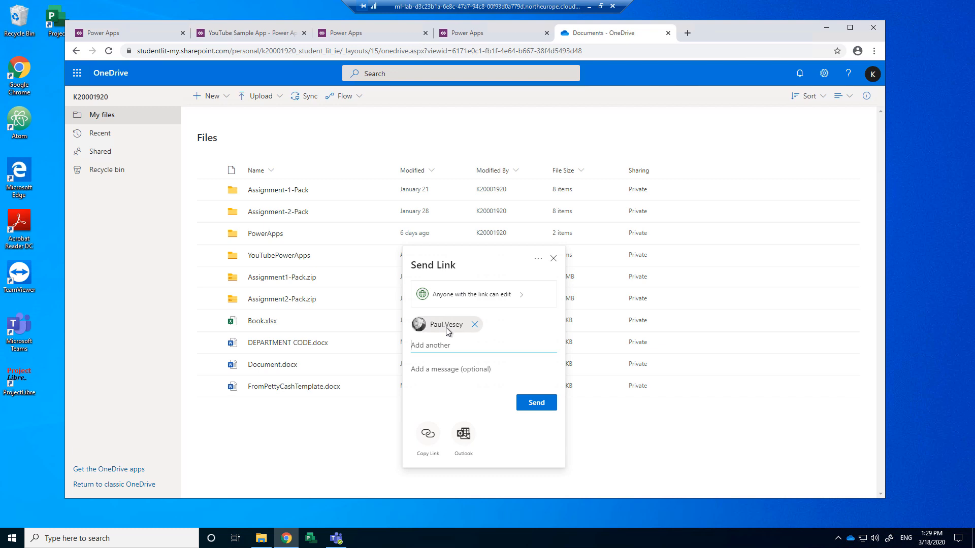
{"action": "left_click", "coordinate": [456, 297]}
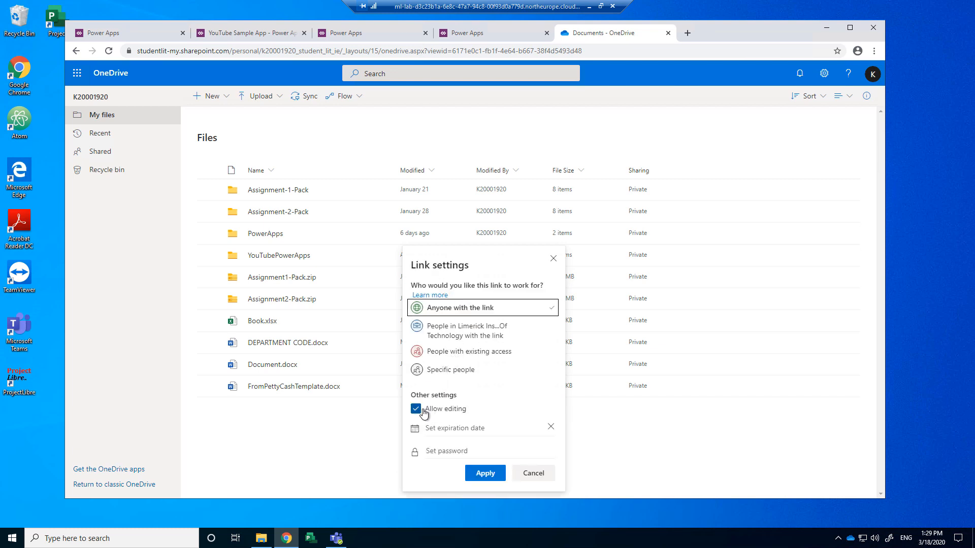
{"action": "left_click", "coordinate": [485, 472]}
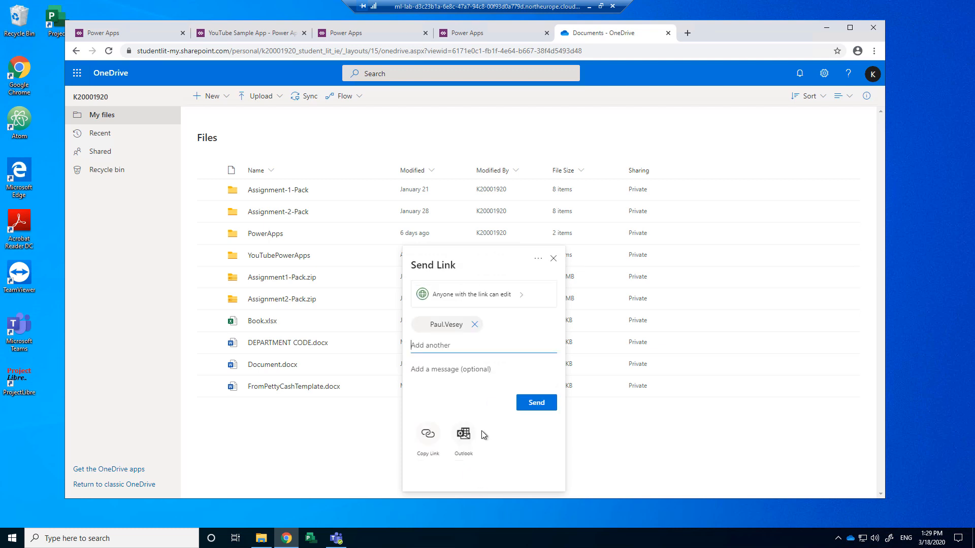
{"action": "left_click", "coordinate": [532, 404]}
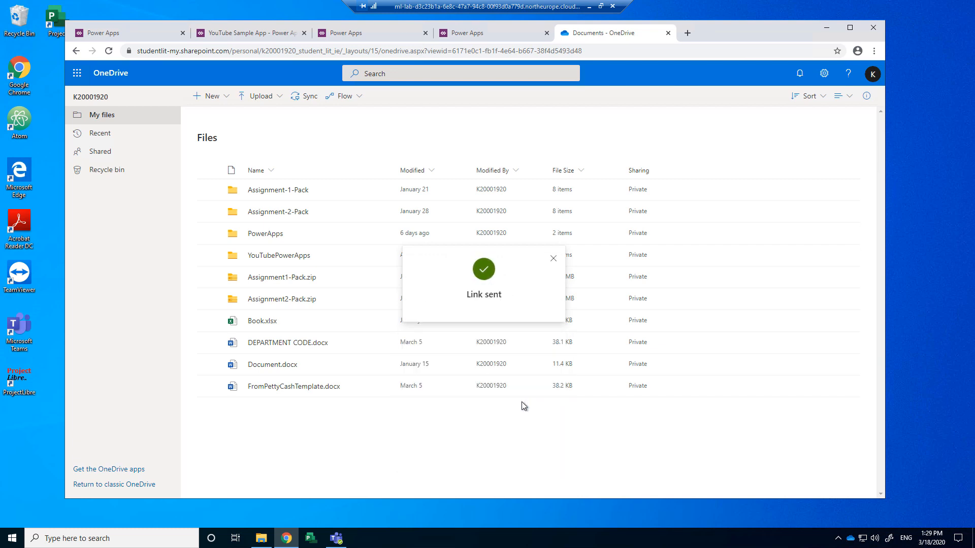
{"action": "left_click", "coordinate": [553, 258]}
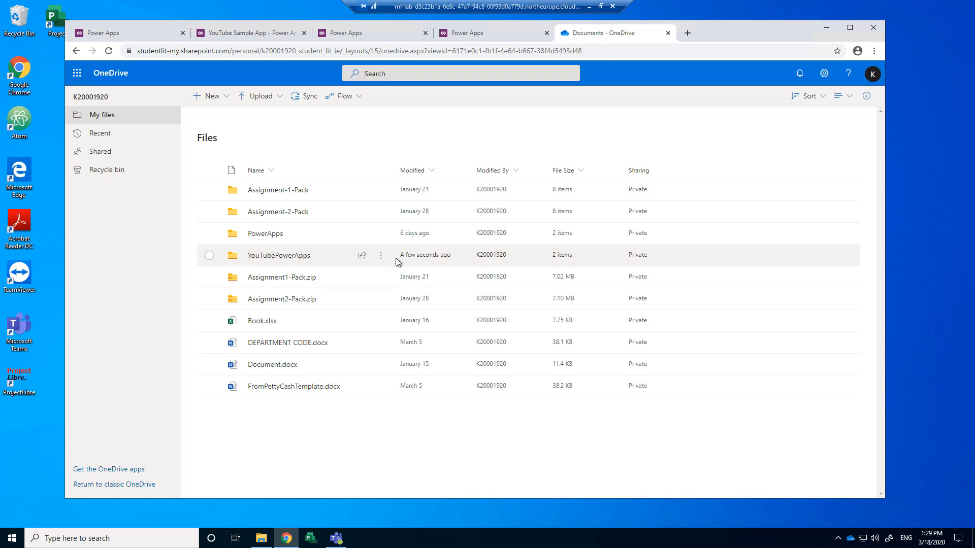
Step: Check the folder's workbooks show as Shared, then go back to the Power Apps studio
{"action": "left_click", "coordinate": [274, 256]}
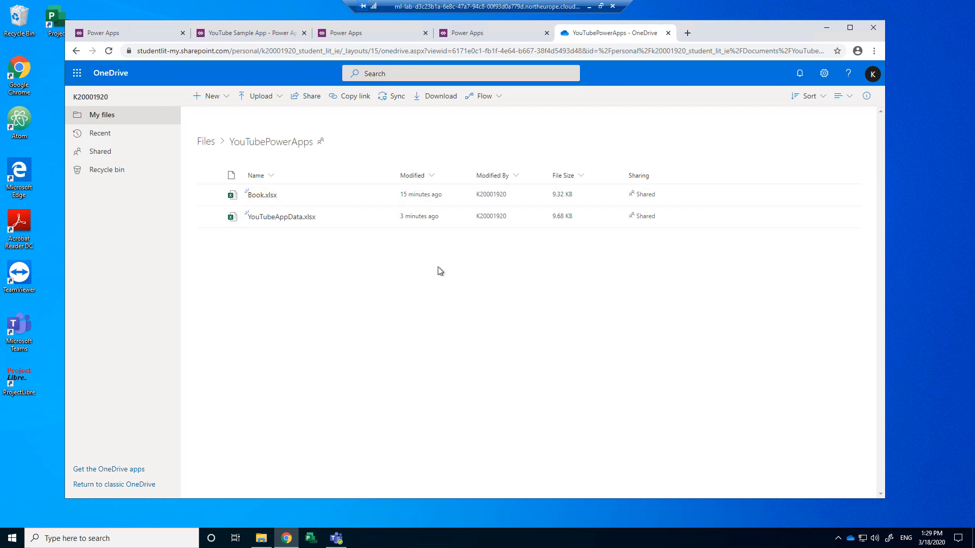
{"action": "left_click", "coordinate": [470, 32]}
{"action": "left_click", "coordinate": [366, 34]}
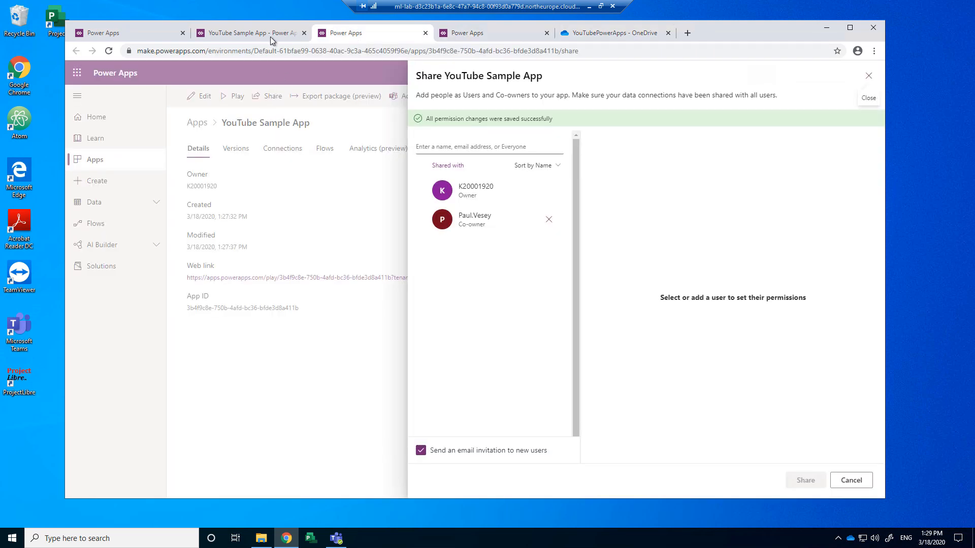
{"action": "left_click", "coordinate": [270, 35]}
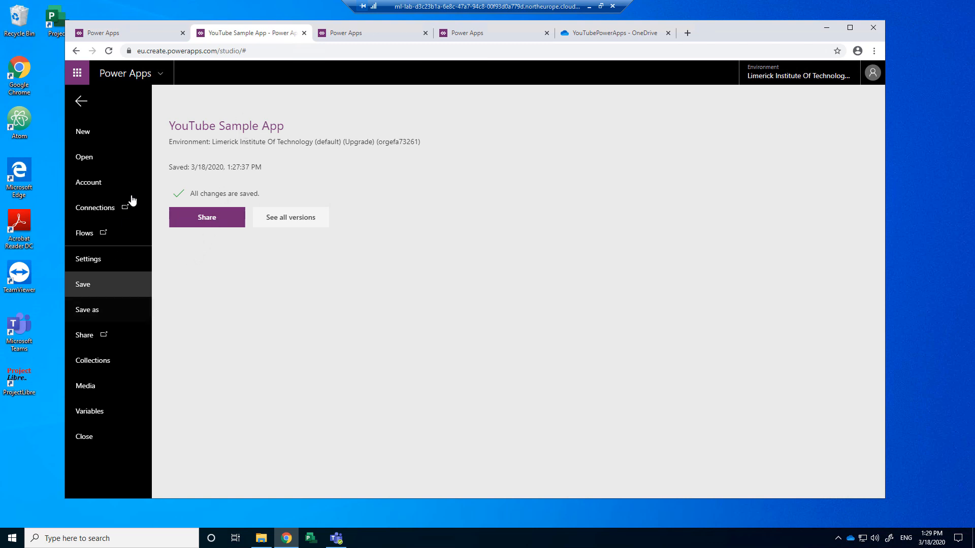